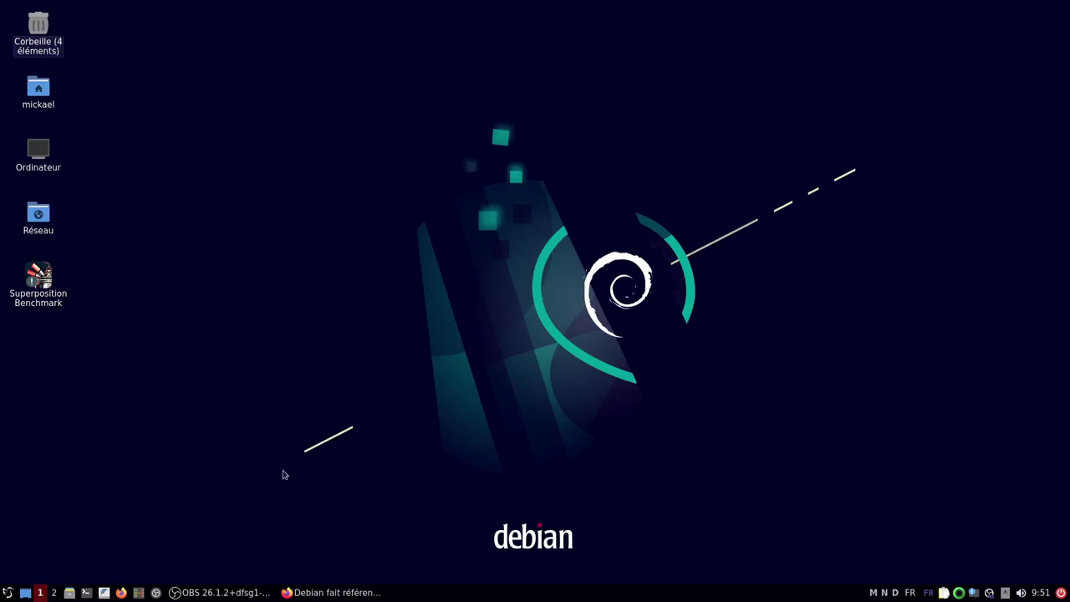
Step: View the Debian Toy Story versions page and the Bullseye toy page in Firefox, and return to the desktop
{"action": "left_click", "coordinate": [332, 592]}
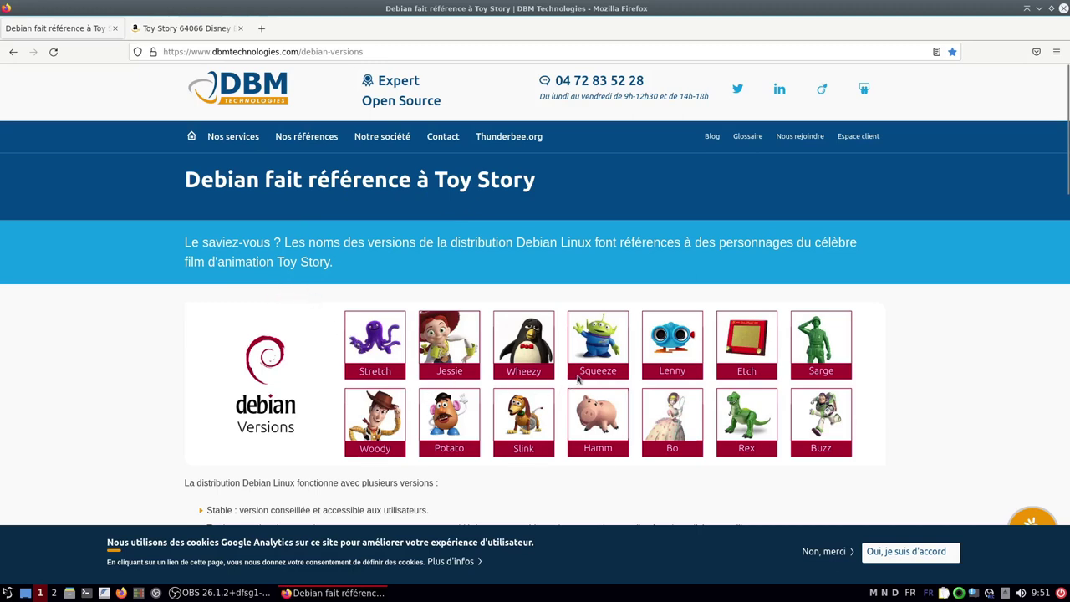
{"action": "left_click", "coordinate": [179, 30]}
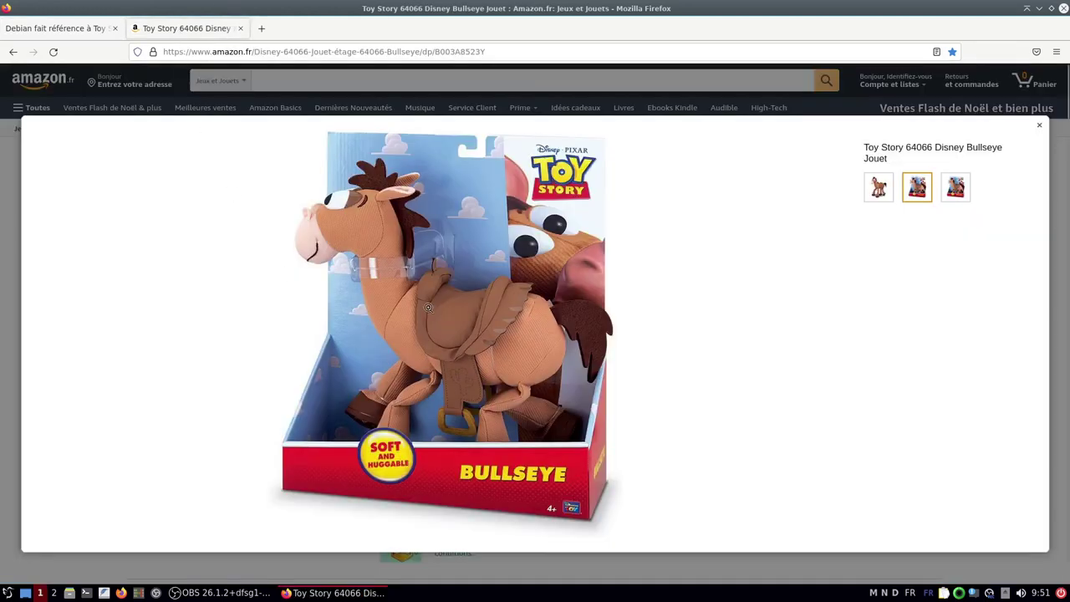
{"action": "key", "text": "ctrl+alt+d"}
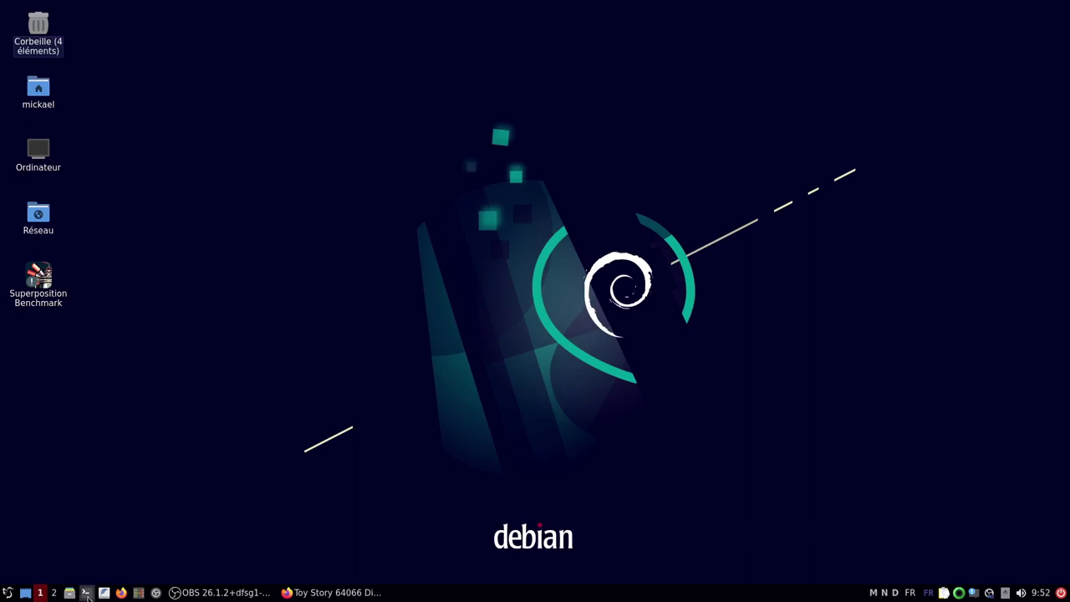
Step: Open a terminal and run "systemd-analyze time" to check the system's boot time
{"action": "left_click", "coordinate": [87, 593]}
{"action": "type", "text": "systemd-analyze time"}
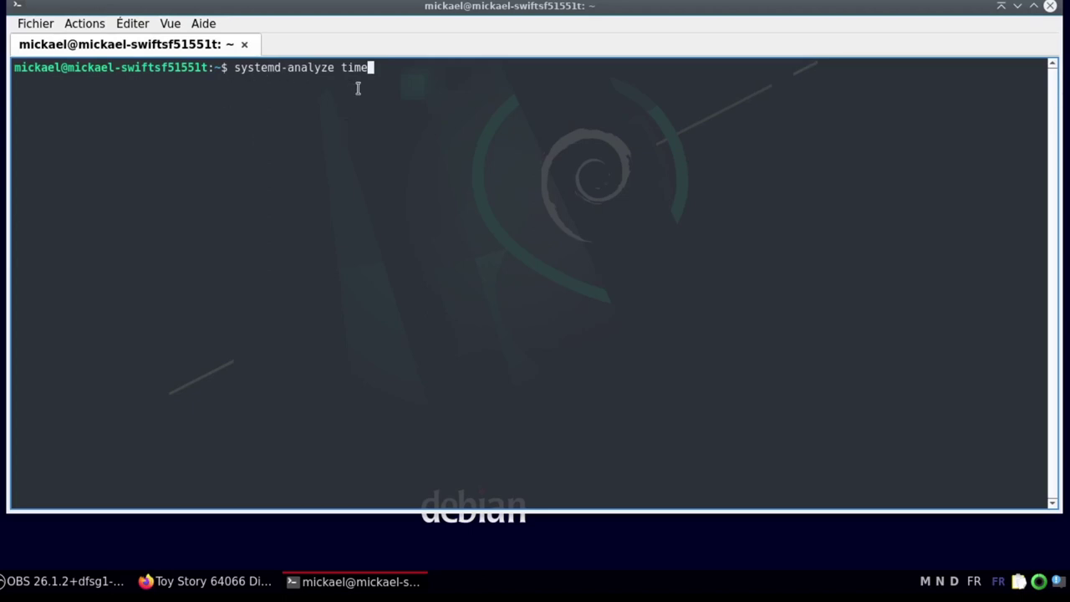
{"action": "key", "text": "Return"}
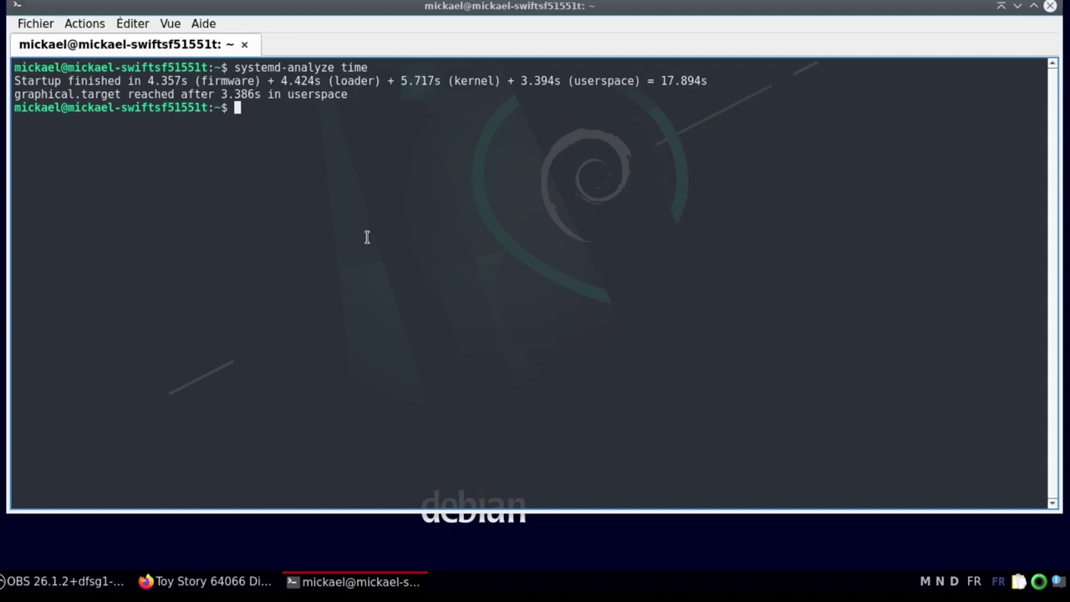
Step: Run neofetch and highlight the operating system name and the kernel line in its output
{"action": "key", "text": "Up"}
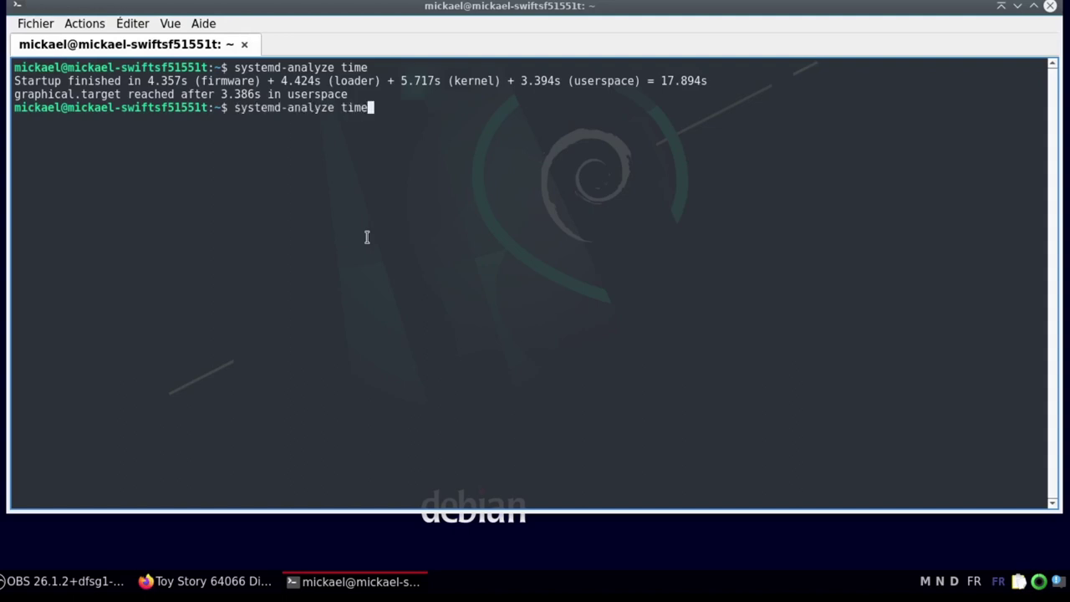
{"action": "key", "text": "Up"}
{"action": "key", "text": "Return"}
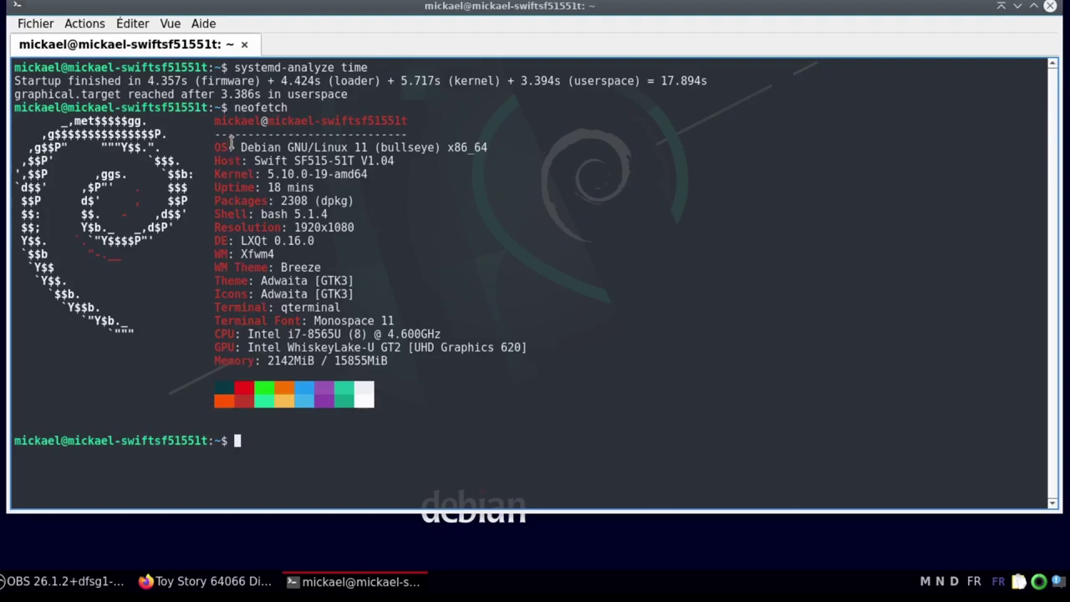
{"action": "left_click_drag", "start_coordinate": [241, 147], "coordinate": [434, 150]}
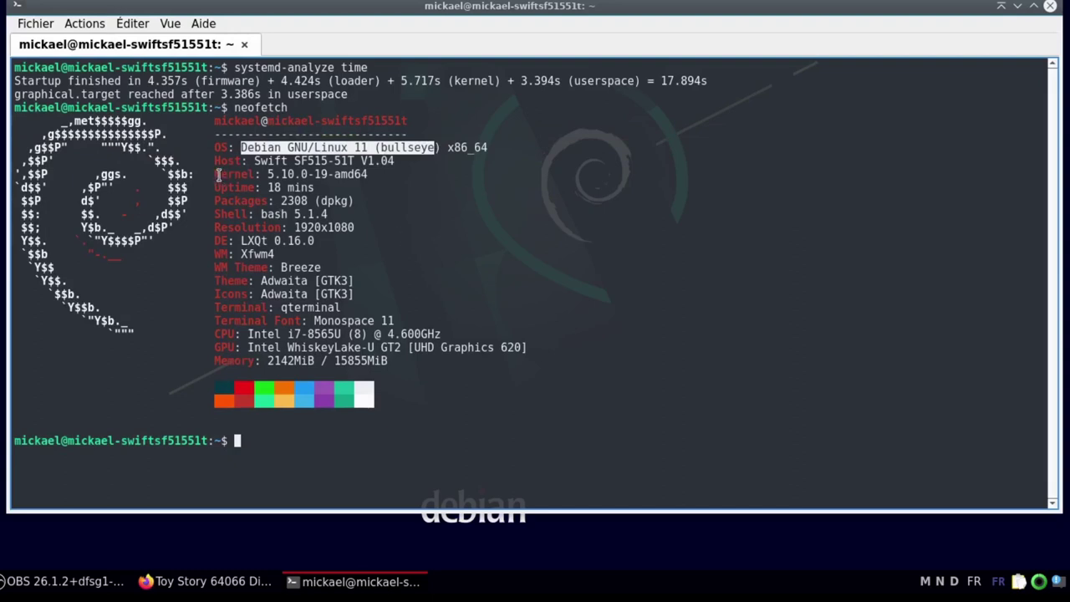
{"action": "left_click_drag", "start_coordinate": [213, 174], "coordinate": [381, 177]}
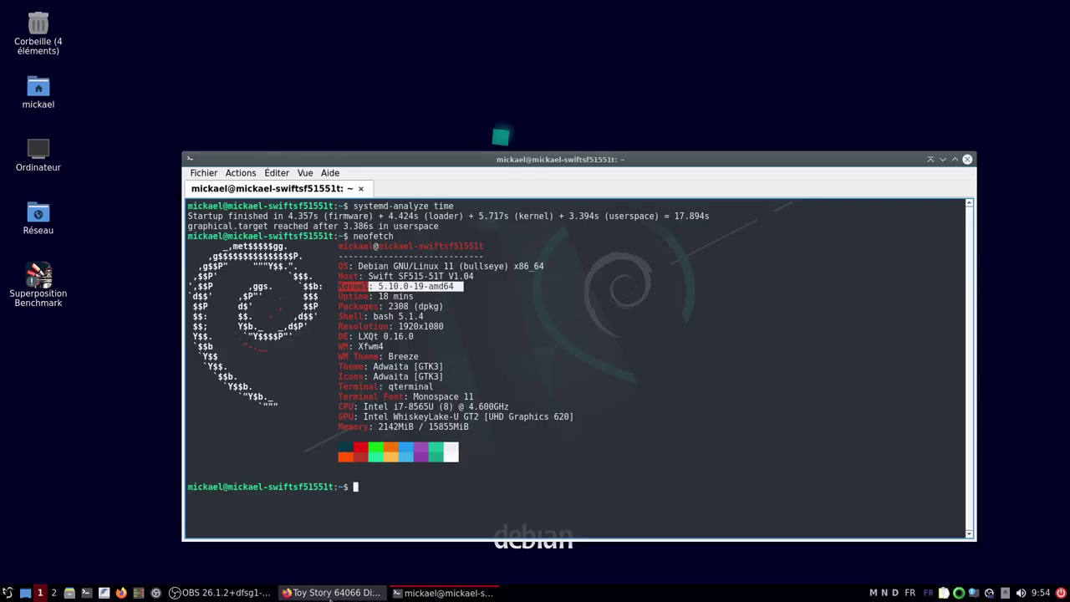
Step: Switch to Firefox and make the bookmarks toolbar show on every page, including the Bullseye toy page
{"action": "left_click", "coordinate": [209, 581]}
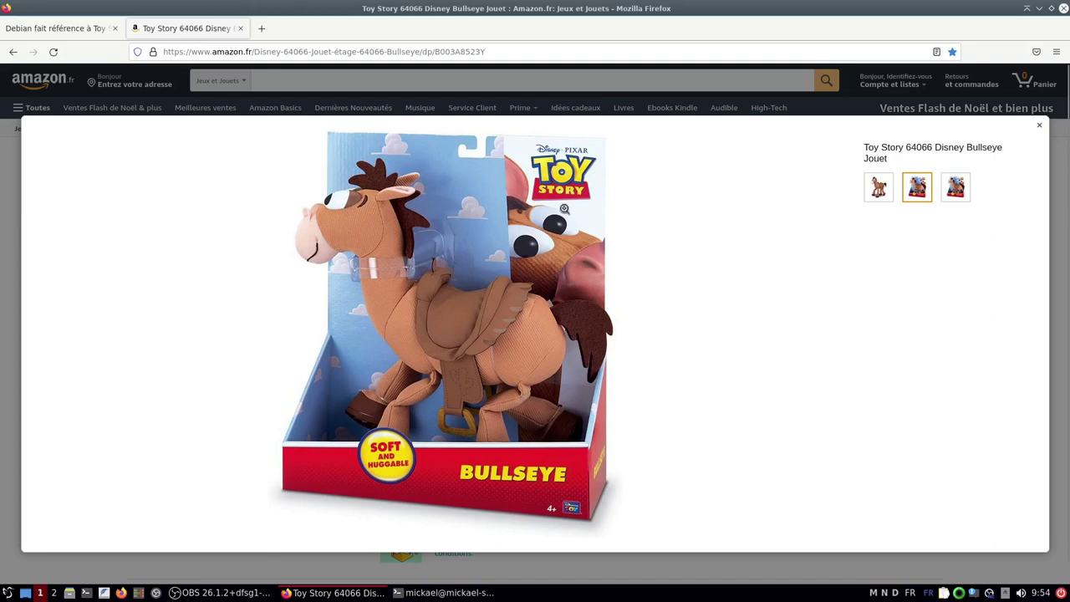
{"action": "right_click", "coordinate": [541, 36]}
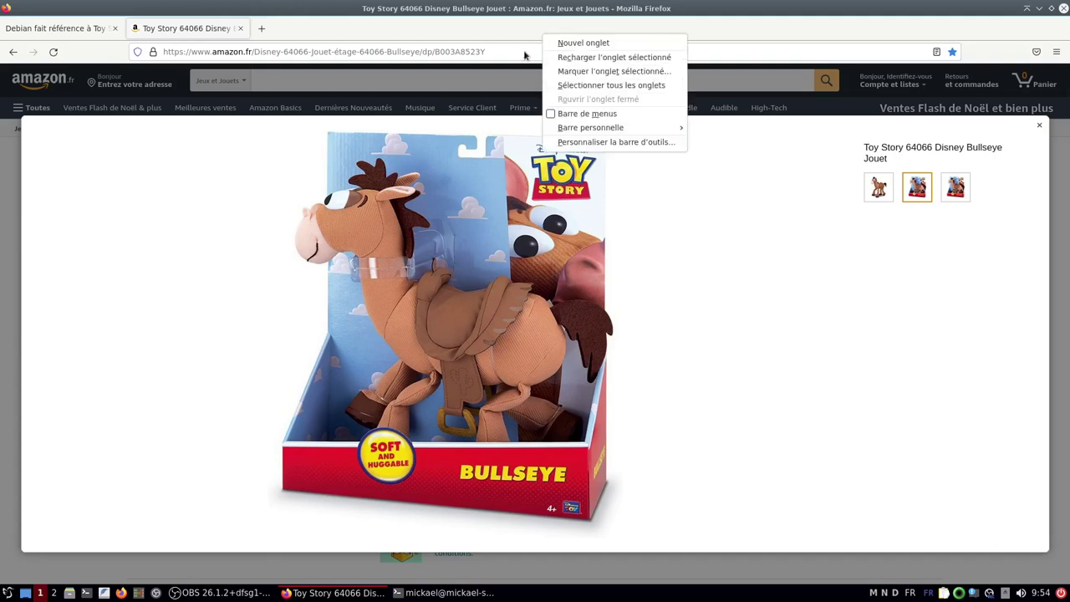
{"action": "mouse_move", "coordinate": [575, 132]}
{"action": "left_click", "coordinate": [263, 30]}
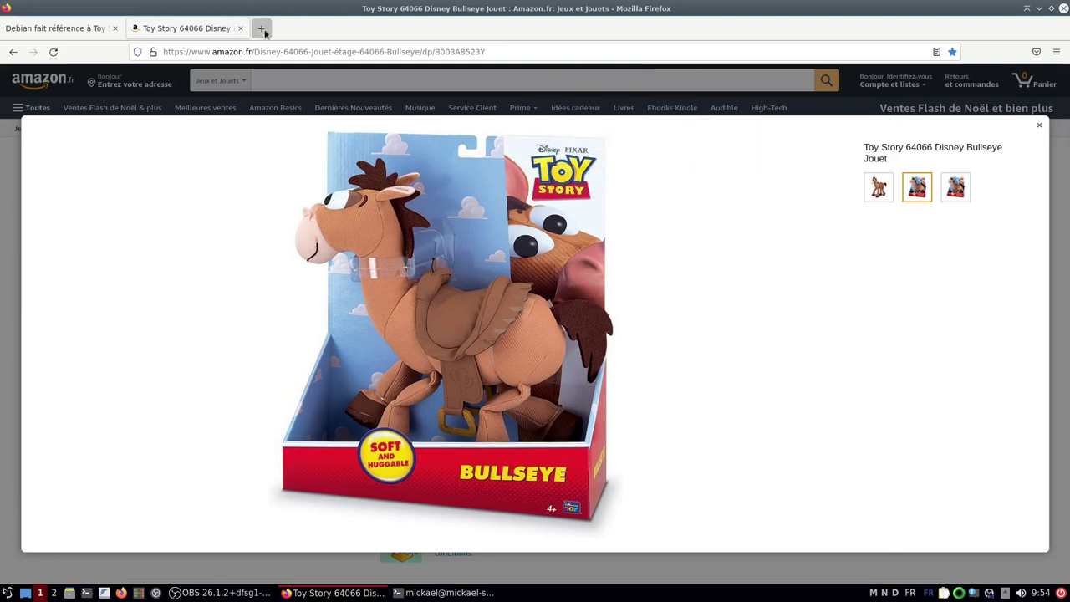
{"action": "left_click", "coordinate": [263, 30]}
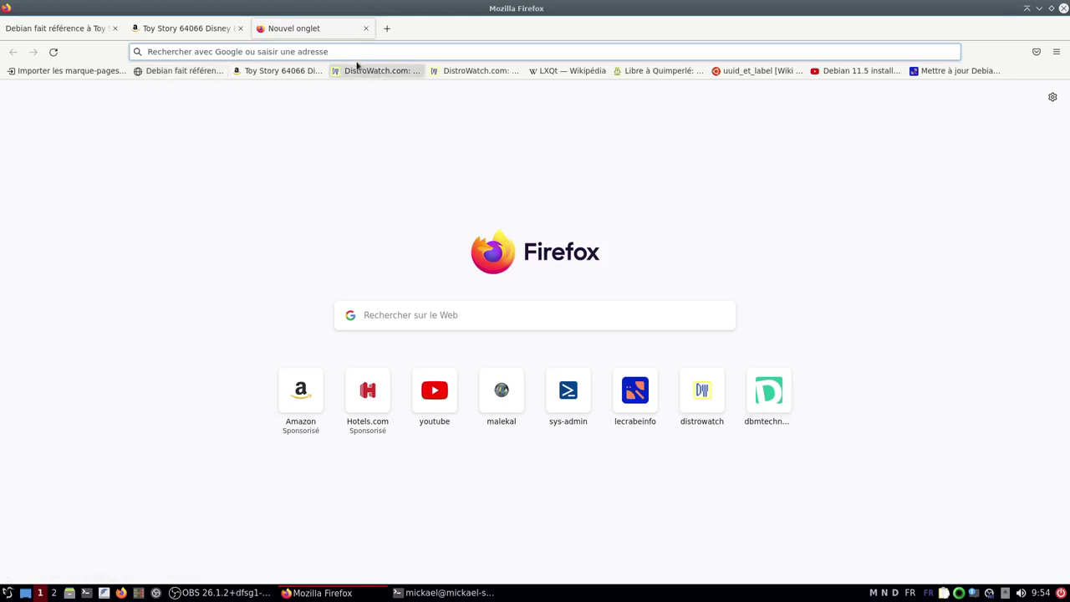
{"action": "left_click", "coordinate": [167, 31]}
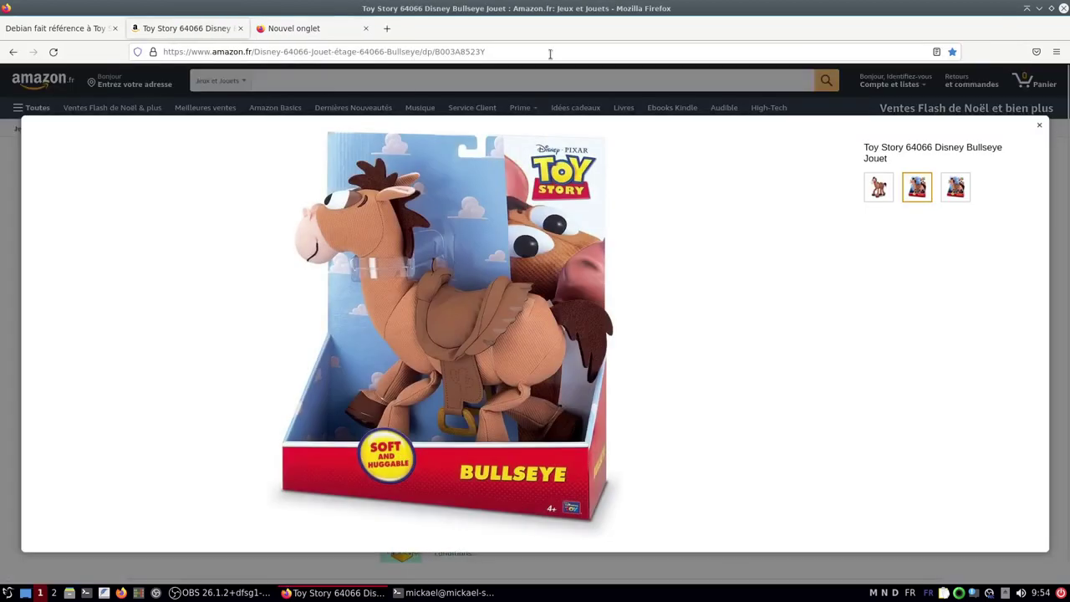
{"action": "right_click", "coordinate": [550, 29]}
{"action": "mouse_move", "coordinate": [633, 123]}
{"action": "left_click", "coordinate": [705, 122]}
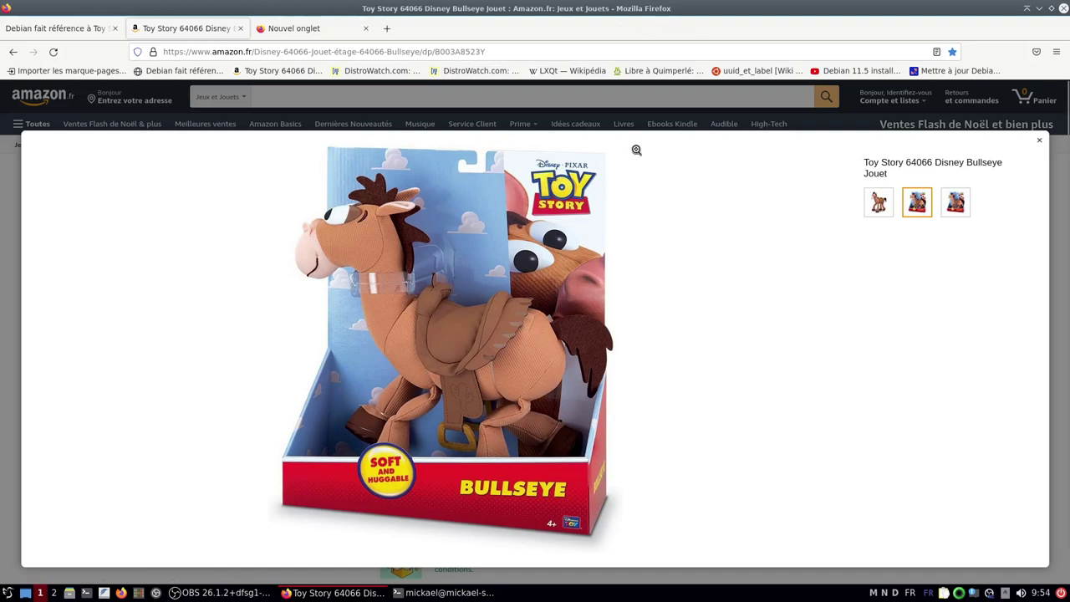
{"action": "left_click", "coordinate": [1059, 52]}
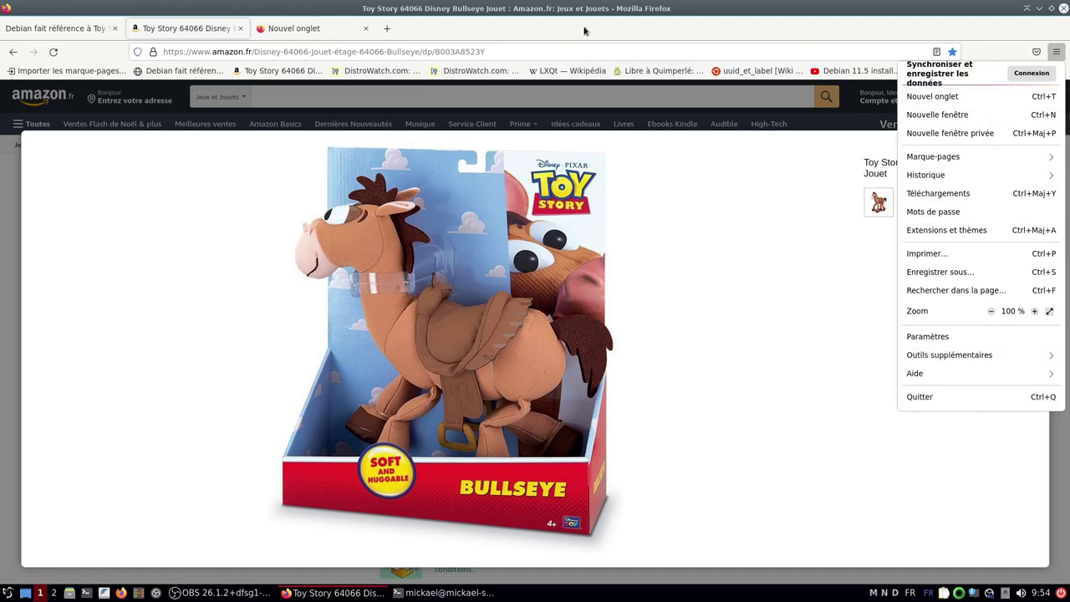
{"action": "left_click", "coordinate": [548, 30]}
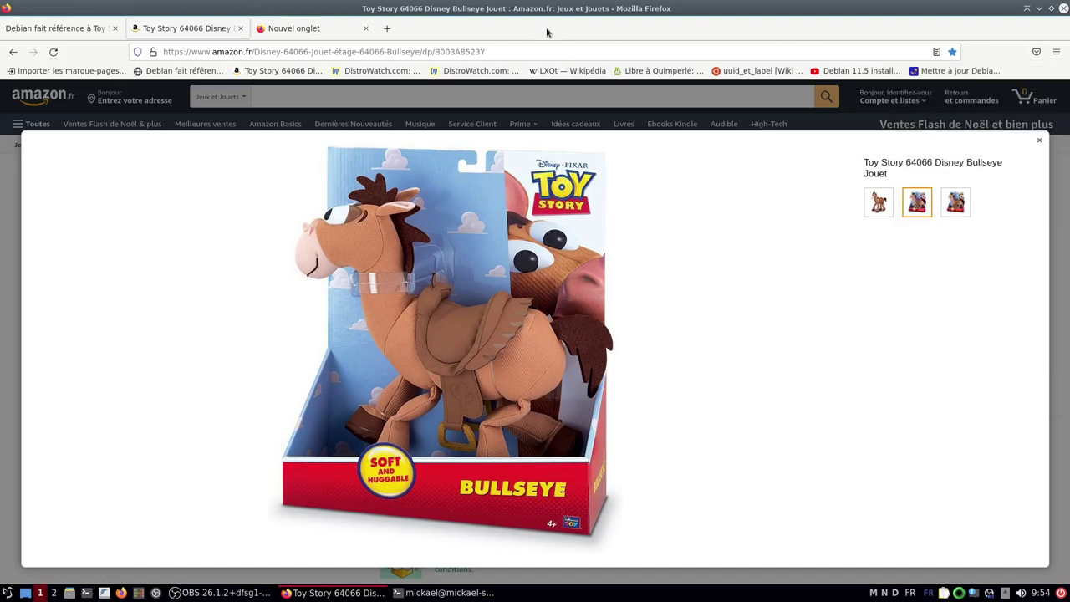
Step: Open DistroWatch's Debian page and, in a new tab, its Ubuntu page, close the empty tab and highlight each page's "Basée sur" line
{"action": "left_click", "coordinate": [363, 74]}
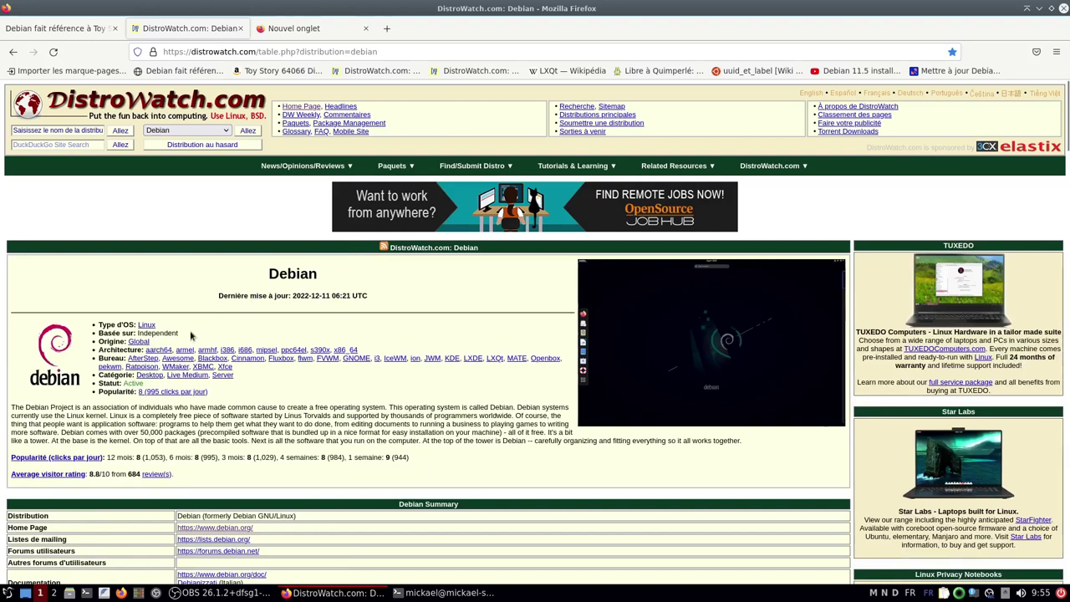
{"action": "left_click_drag", "start_coordinate": [189, 335], "coordinate": [80, 335]}
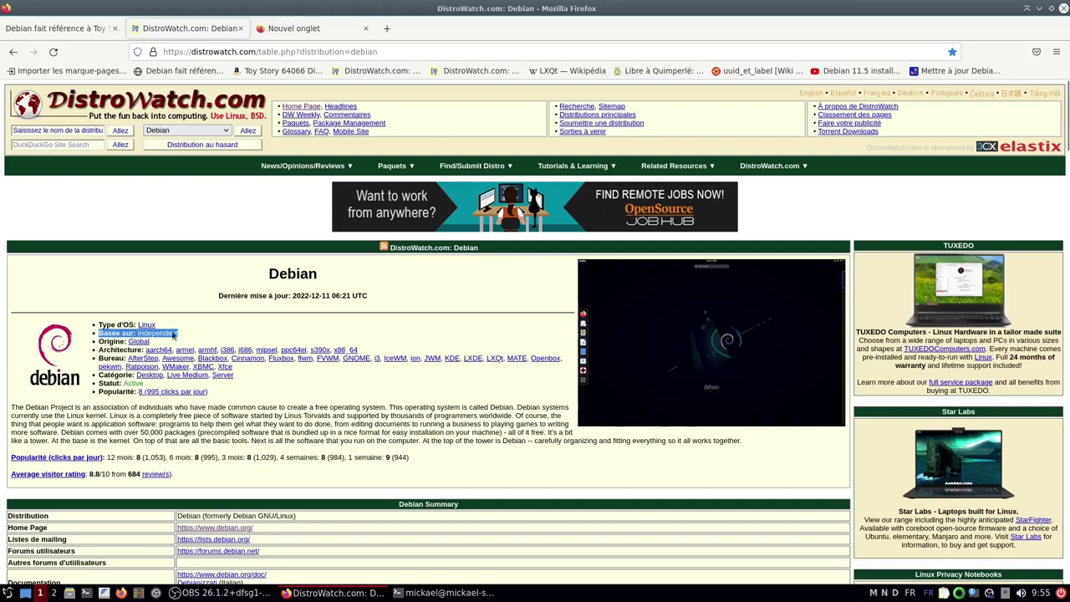
{"action": "middle_click", "coordinate": [462, 72]}
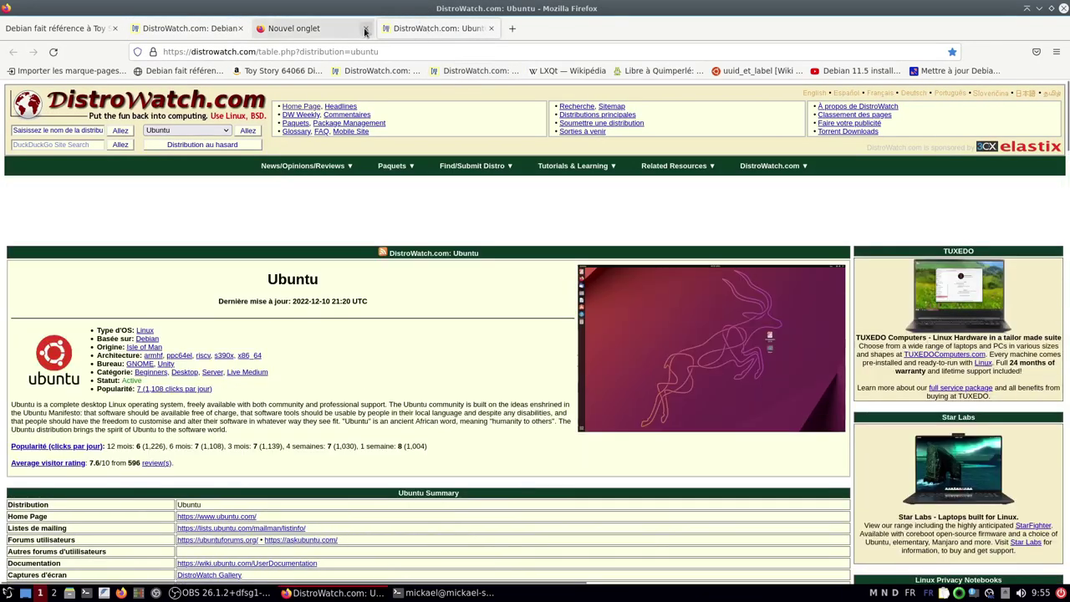
{"action": "left_click", "coordinate": [365, 29]}
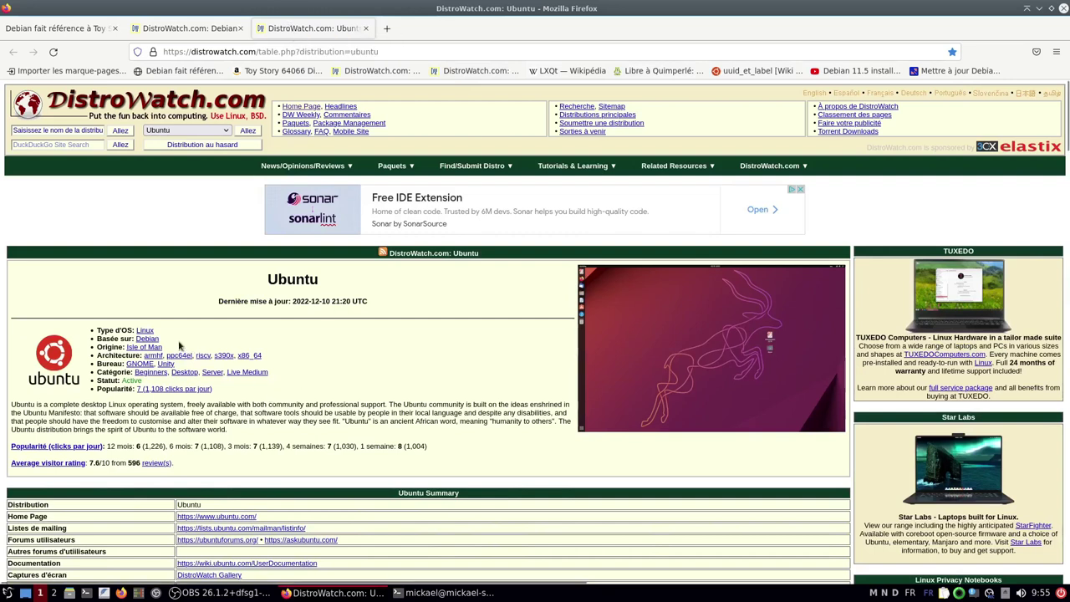
{"action": "left_click_drag", "start_coordinate": [160, 340], "coordinate": [89, 341]}
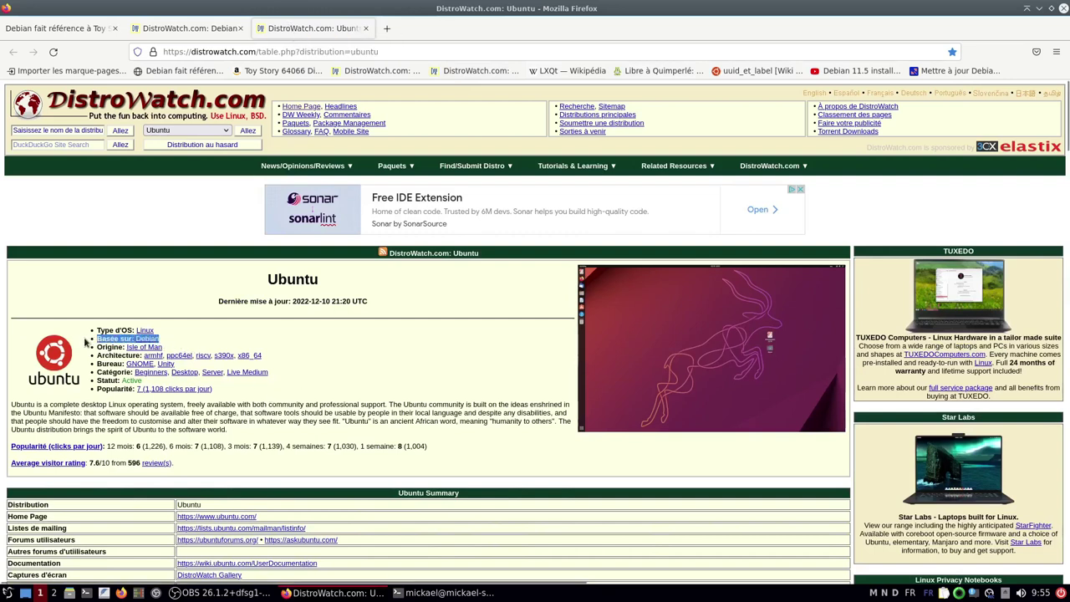
Step: Highlight the "22.04 jammy" heading in Ubuntu's version table and the "11 bullseye" heading in Debian's
{"action": "scroll", "coordinate": [240, 393], "scroll_direction": "down", "scroll_amount": 3}
{"action": "scroll", "coordinate": [244, 395], "scroll_direction": "down", "scroll_amount": 15}
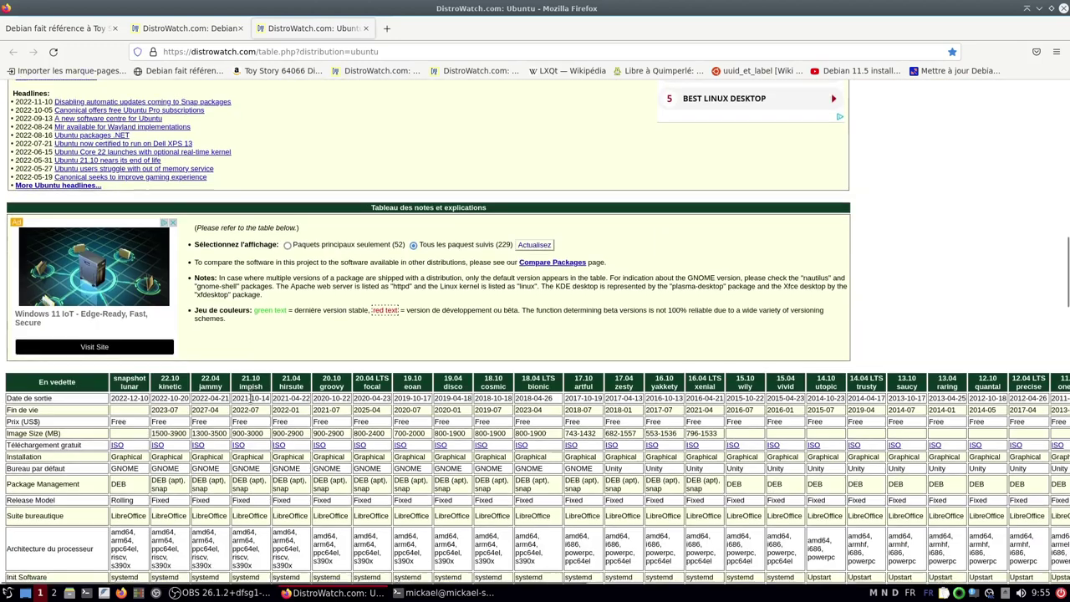
{"action": "scroll", "coordinate": [263, 387], "scroll_direction": "down", "scroll_amount": 3}
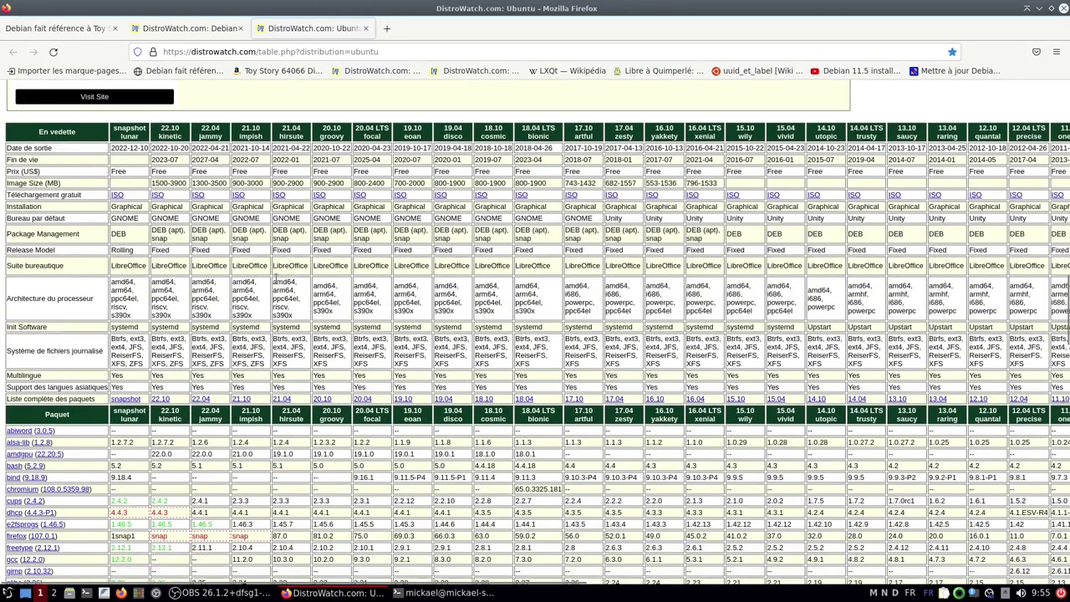
{"action": "left_click_drag", "start_coordinate": [193, 132], "coordinate": [216, 133]}
{"action": "left_click", "coordinate": [184, 30]}
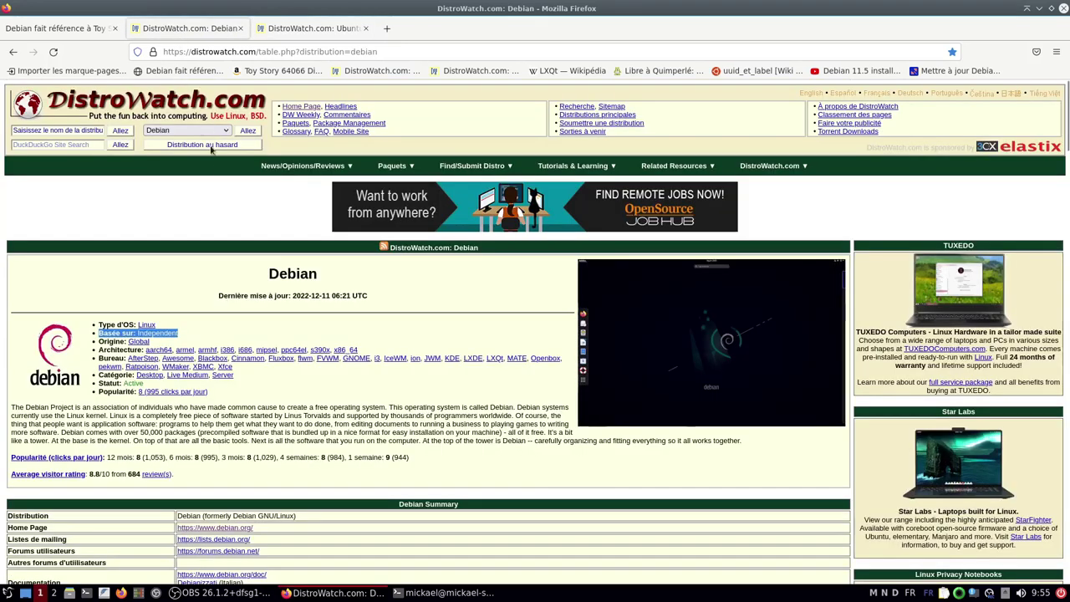
{"action": "scroll", "coordinate": [210, 144], "scroll_direction": "down", "scroll_amount": 10}
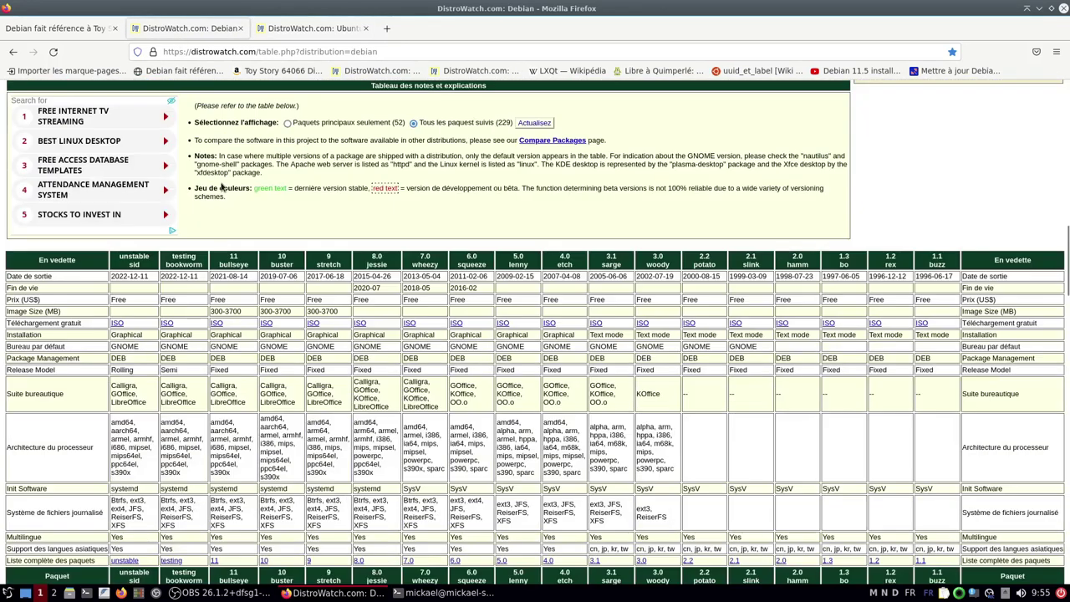
{"action": "left_click_drag", "start_coordinate": [223, 263], "coordinate": [250, 272]}
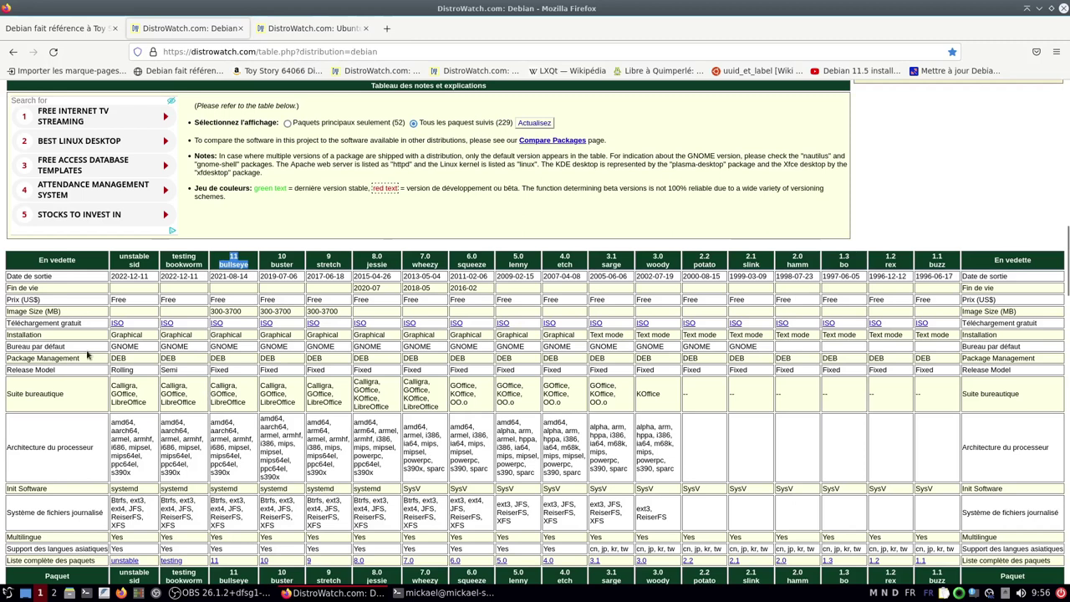
Step: Highlight the Package Management row through 11 bullseye in Debian's table and through 22.04 jammy in Ubuntu's
{"action": "left_click_drag", "start_coordinate": [7, 361], "coordinate": [243, 364]}
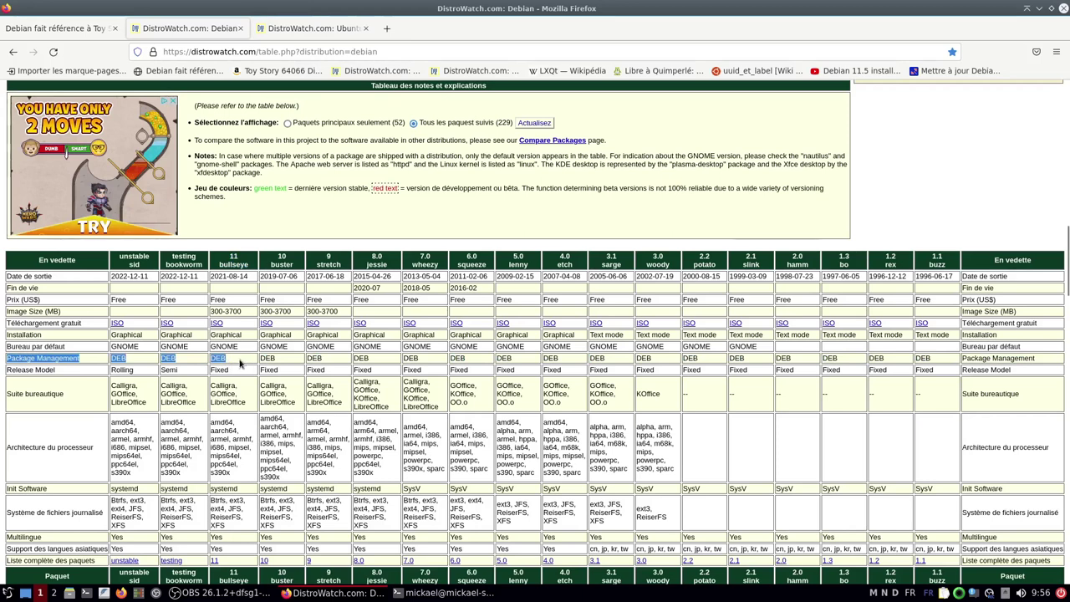
{"action": "left_click", "coordinate": [310, 30]}
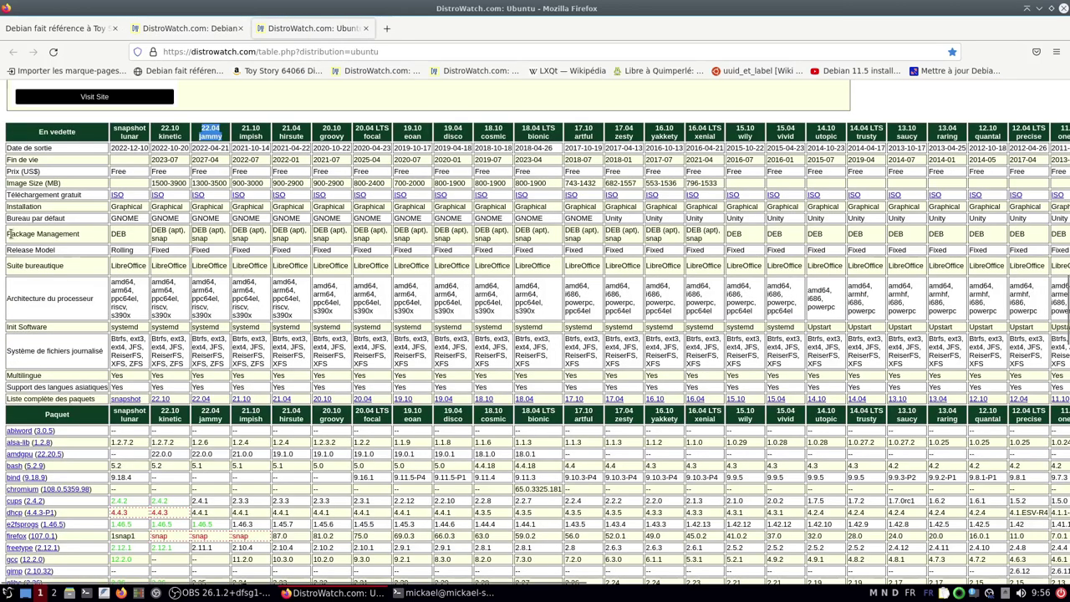
{"action": "left_click_drag", "start_coordinate": [9, 234], "coordinate": [222, 241]}
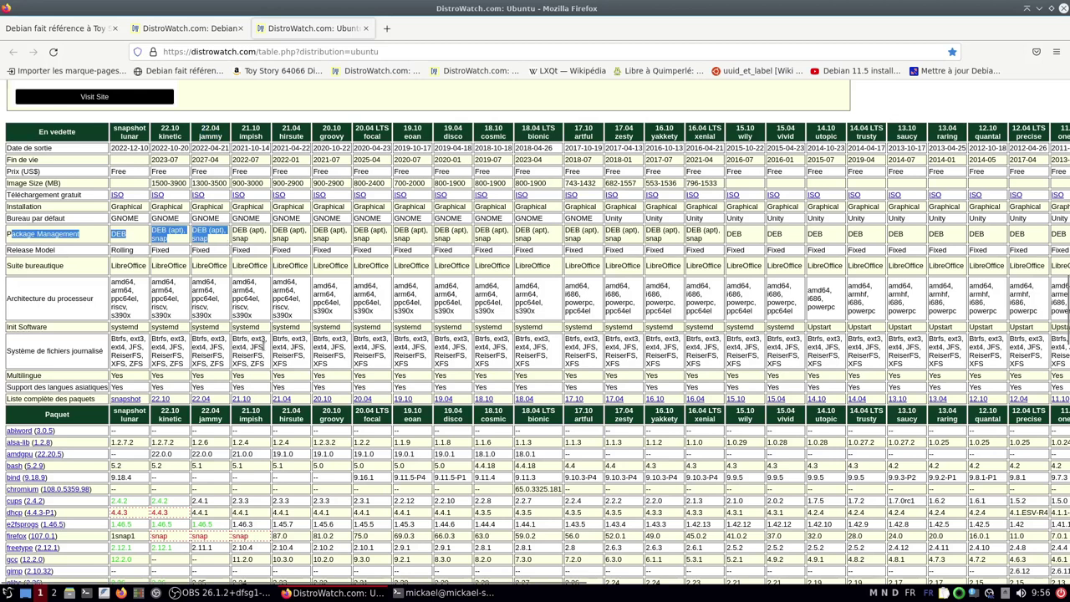
Step: Compare the LibreOffice versions by highlighting the 22.04 jammy entry on the Ubuntu page and the 11 bullseye entry on the Debian page
{"action": "scroll", "coordinate": [214, 375], "scroll_direction": "down", "scroll_amount": 6}
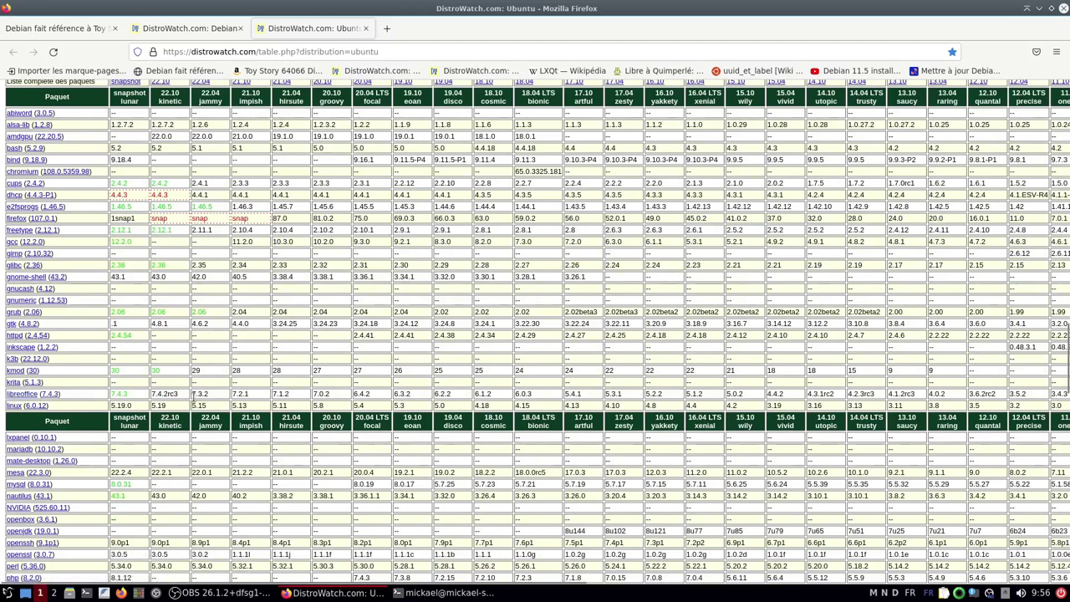
{"action": "left_click_drag", "start_coordinate": [206, 392], "coordinate": [186, 394]}
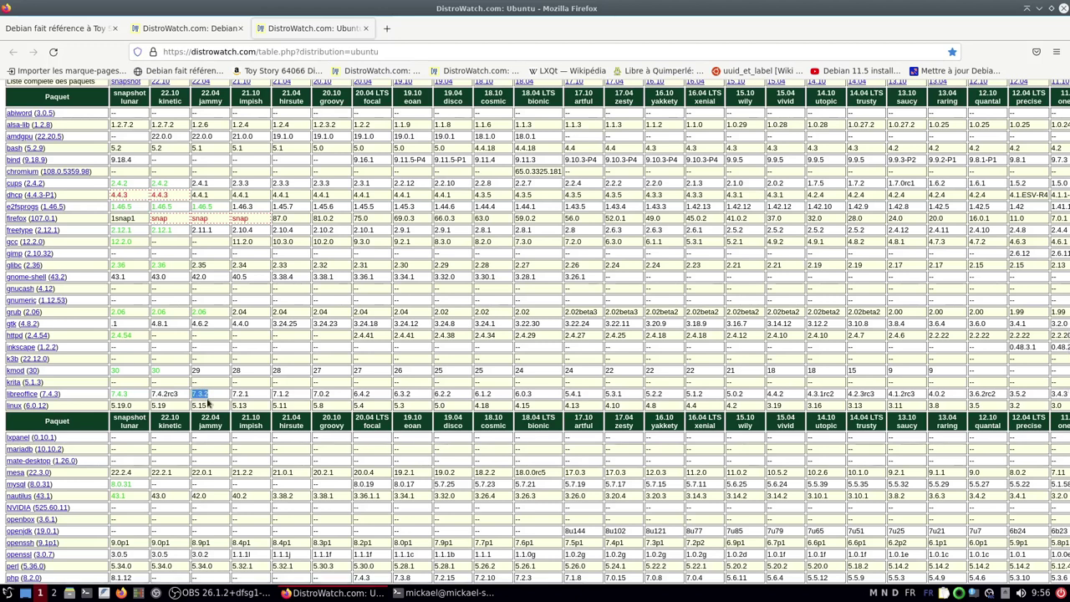
{"action": "left_click", "coordinate": [176, 33]}
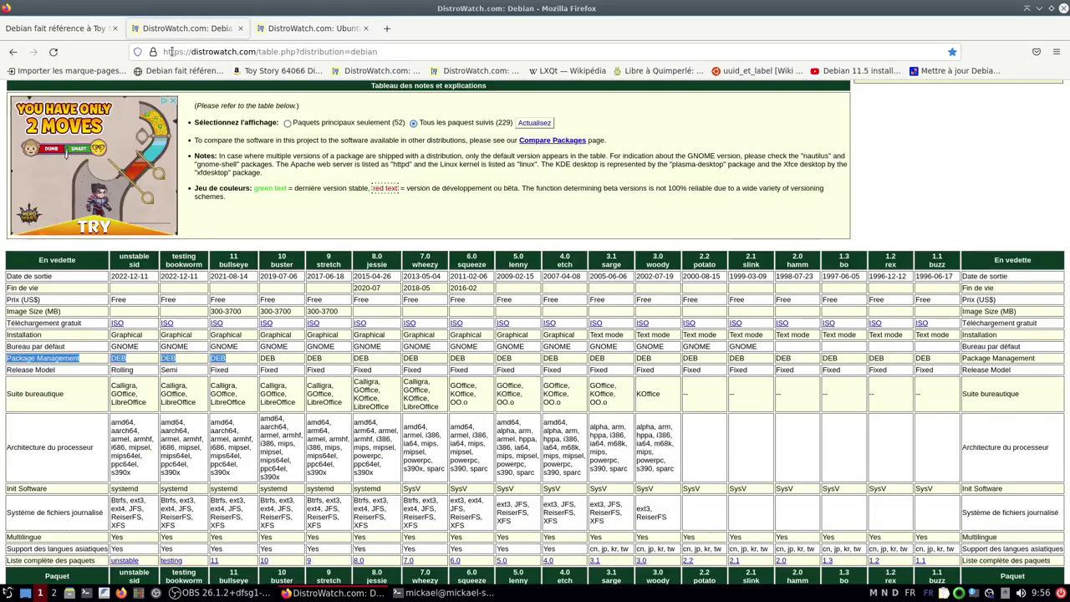
{"action": "scroll", "coordinate": [201, 460], "scroll_direction": "down", "scroll_amount": 8}
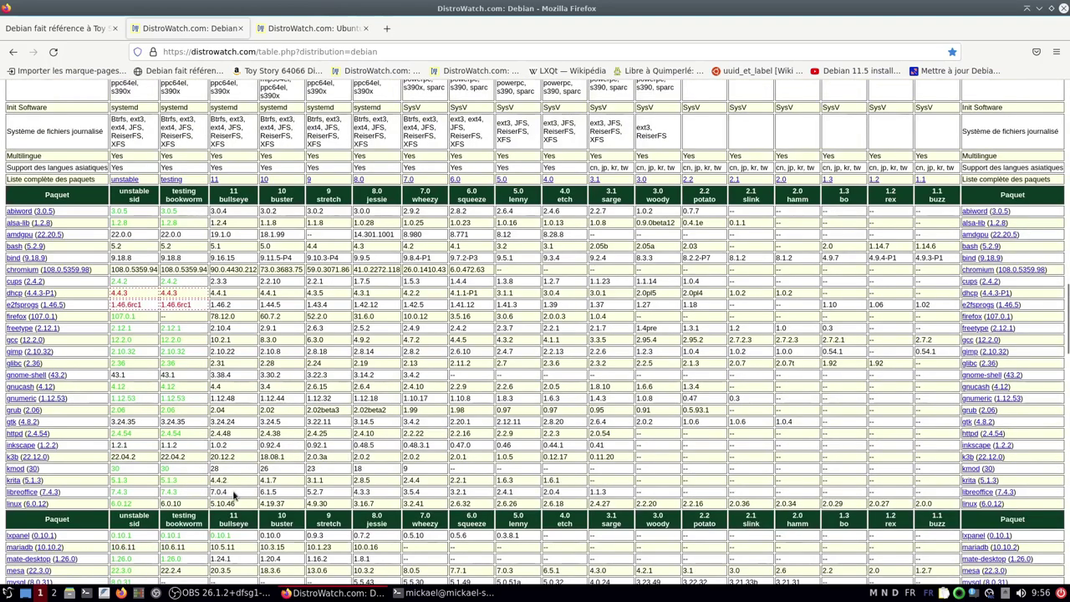
{"action": "double_click", "coordinate": [214, 493]}
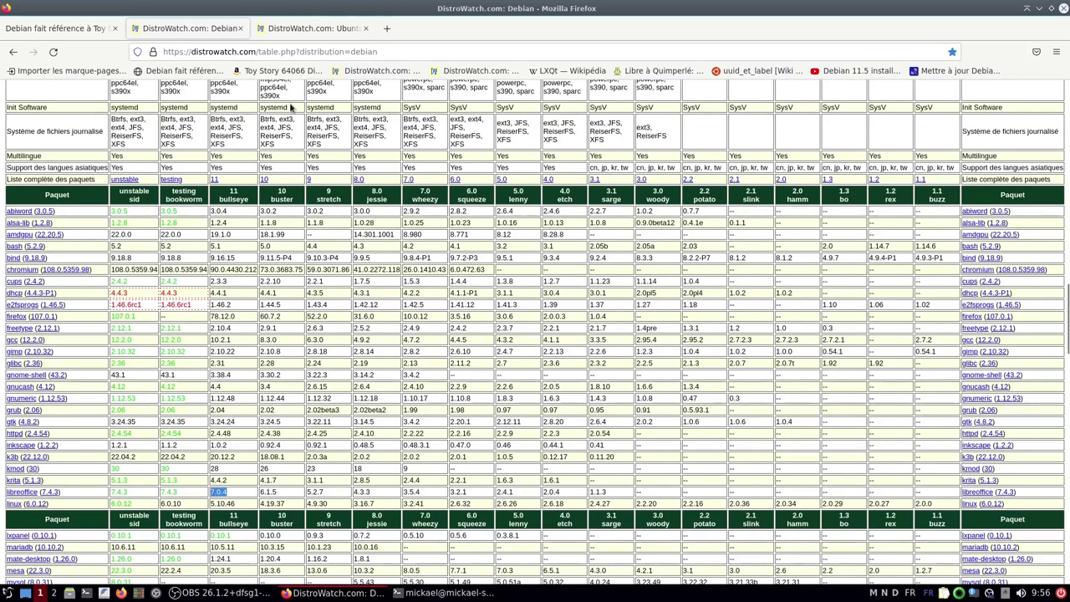
Step: Compare the Linux kernel versions by highlighting the 11 bullseye entry on the Debian page and the 22.04 jammy entry on the Ubuntu page
{"action": "left_click_drag", "start_coordinate": [238, 505], "coordinate": [203, 509]}
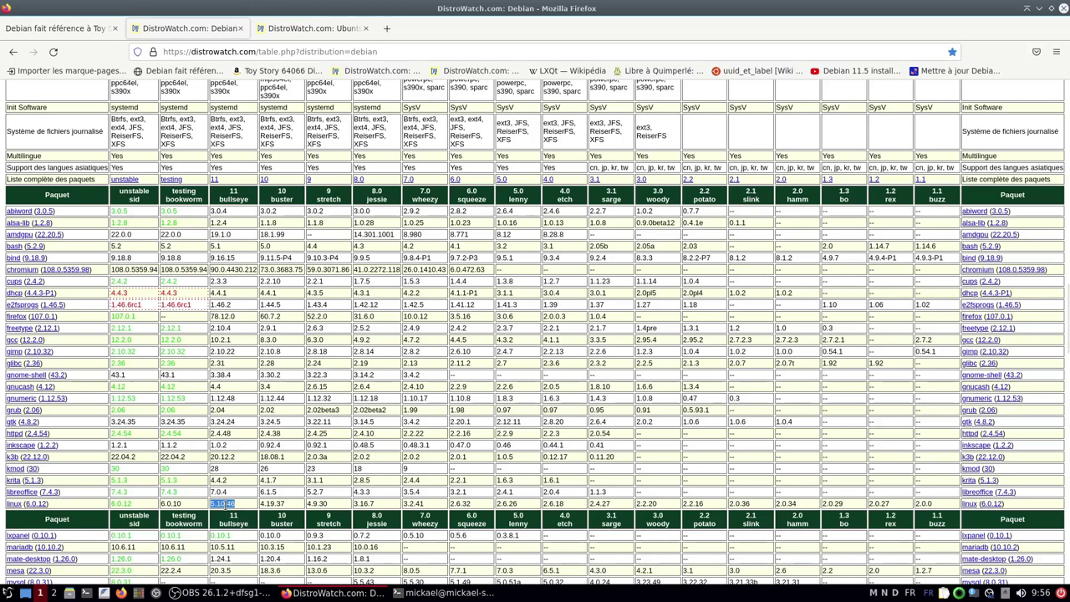
{"action": "left_click", "coordinate": [311, 27]}
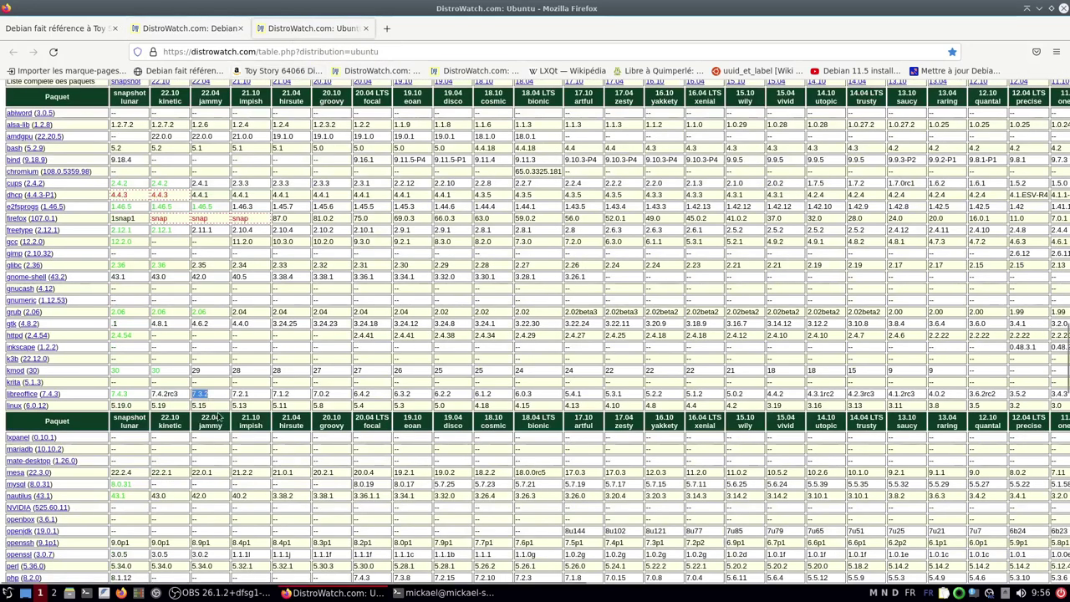
{"action": "left_click_drag", "start_coordinate": [215, 408], "coordinate": [186, 408]}
{"action": "key", "text": "ctrl+Page_Up"}
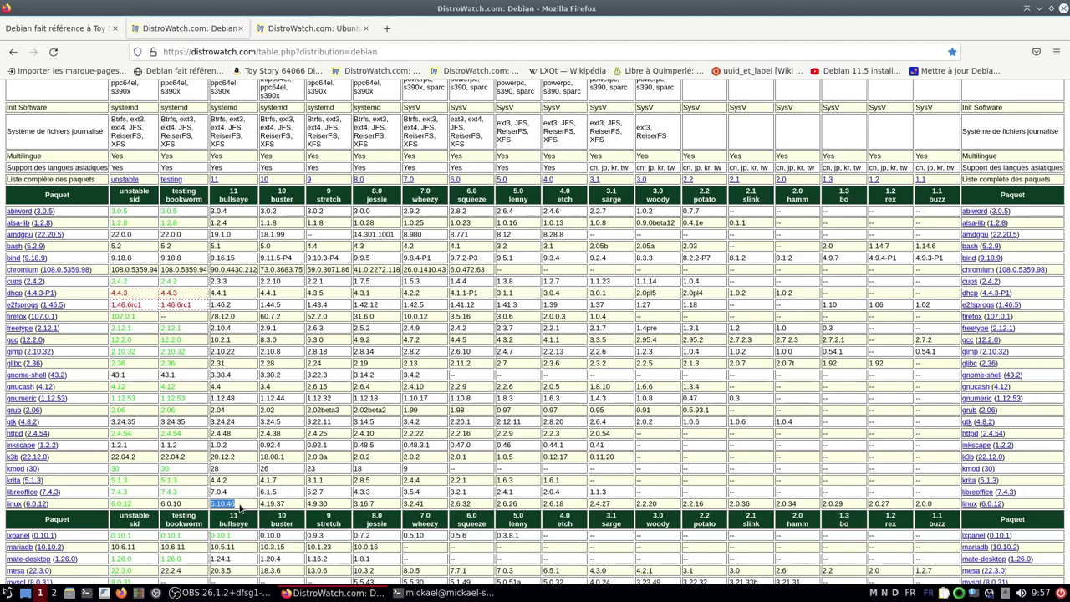
{"action": "left_click", "coordinate": [297, 30]}
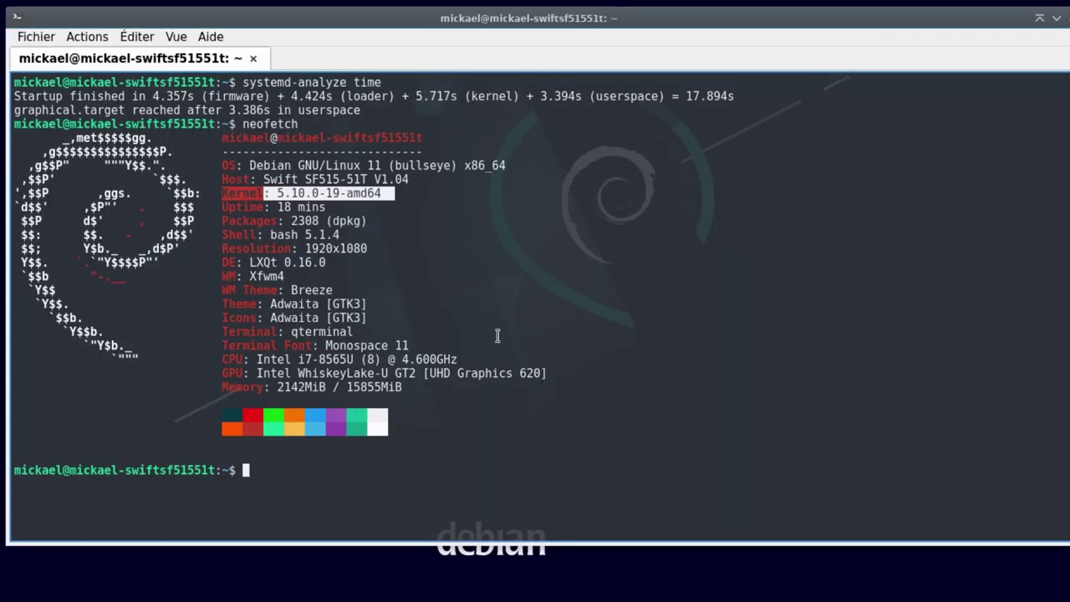
Step: Switch to the terminal and highlight the Packages line and the DE line in the neofetch output
{"action": "left_click", "coordinate": [372, 220]}
{"action": "left_click_drag", "start_coordinate": [372, 220], "coordinate": [191, 220]}
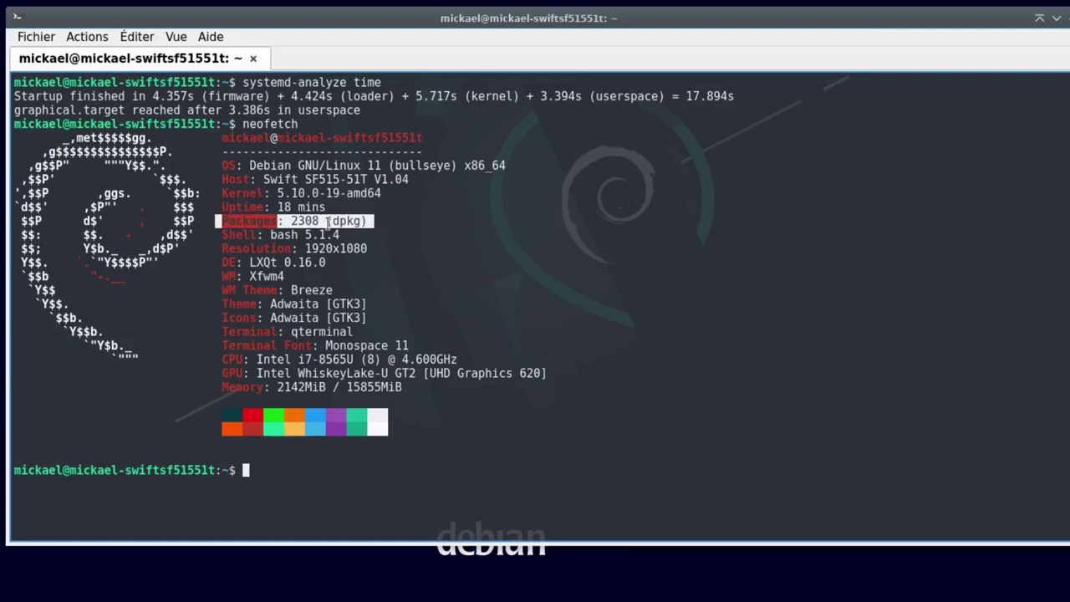
{"action": "mouse_move", "coordinate": [355, 262]}
{"action": "left_mouse_down"}
{"action": "mouse_move", "coordinate": [216, 262]}
{"action": "mouse_move", "coordinate": [346, 270]}
{"action": "left_mouse_up"}
{"action": "left_click", "coordinate": [200, 268]}
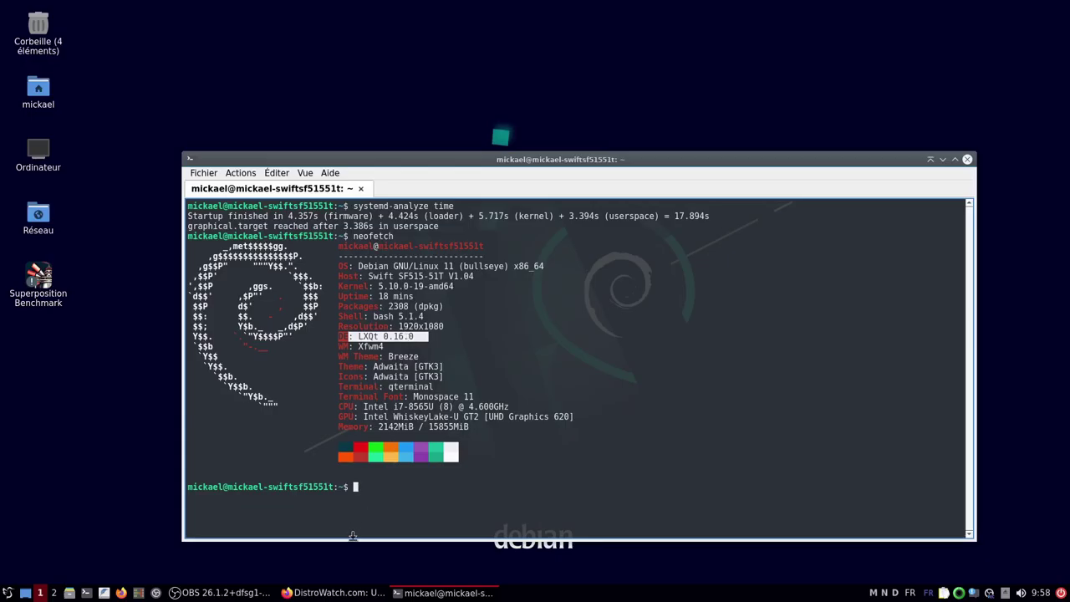
Step: Open the bookmarked Wikipédia article on LXQt in Firefox and check it against the desktop environment listed by neofetch in the terminal
{"action": "left_click", "coordinate": [333, 592]}
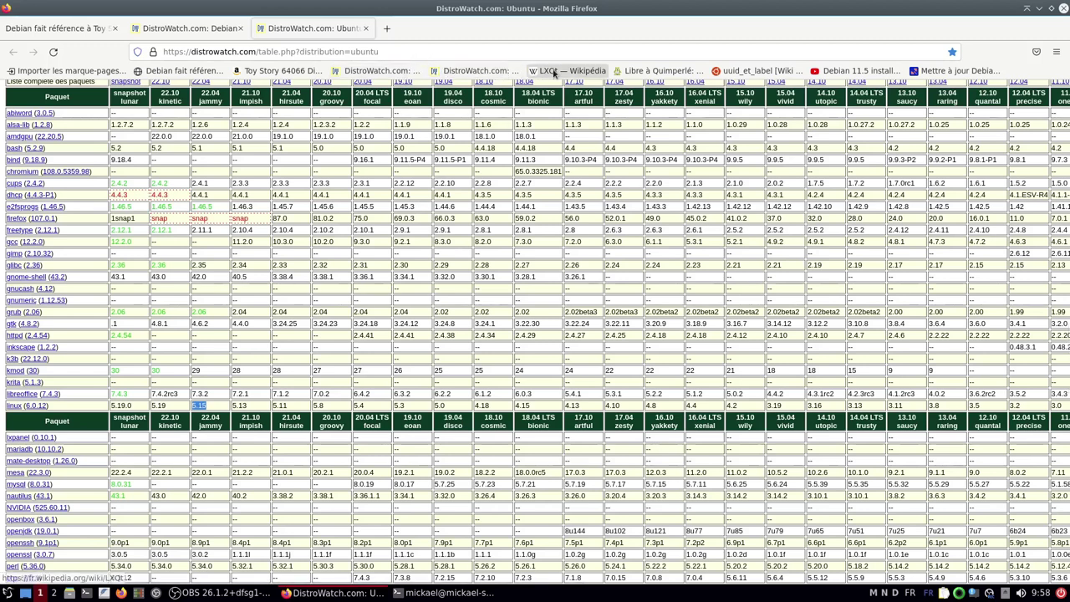
{"action": "left_click", "coordinate": [535, 74]}
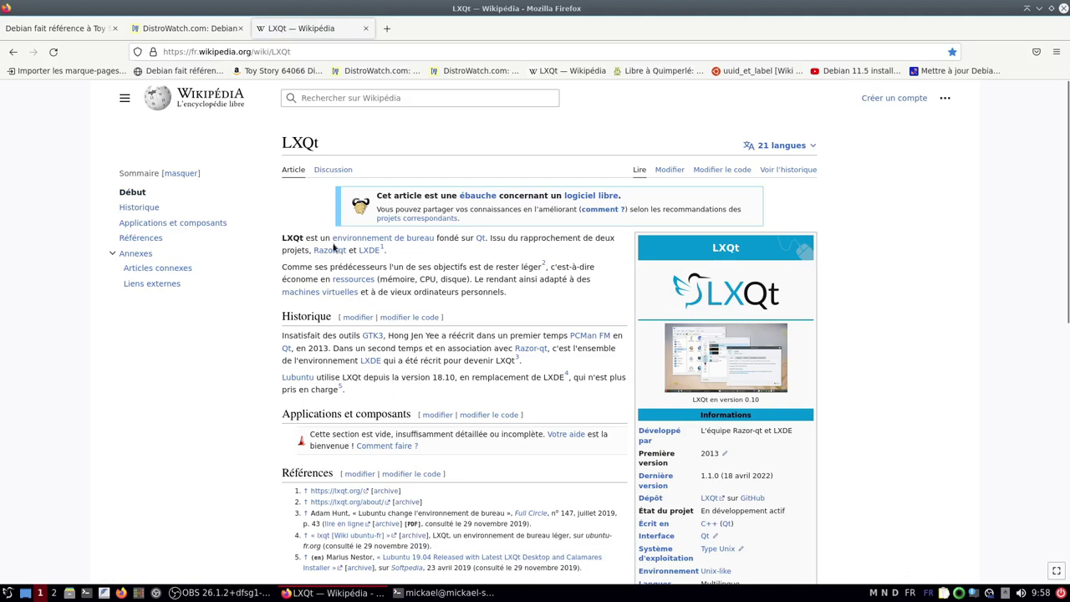
{"action": "mouse_move", "coordinate": [433, 240]}
{"action": "left_click", "coordinate": [443, 593]}
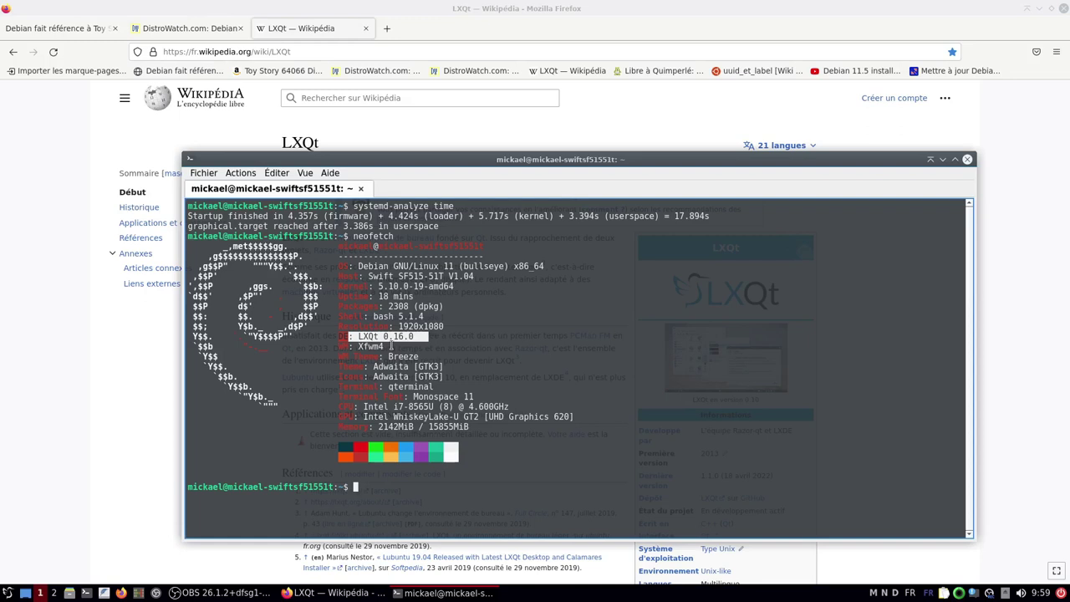
{"action": "left_click", "coordinate": [1019, 438]}
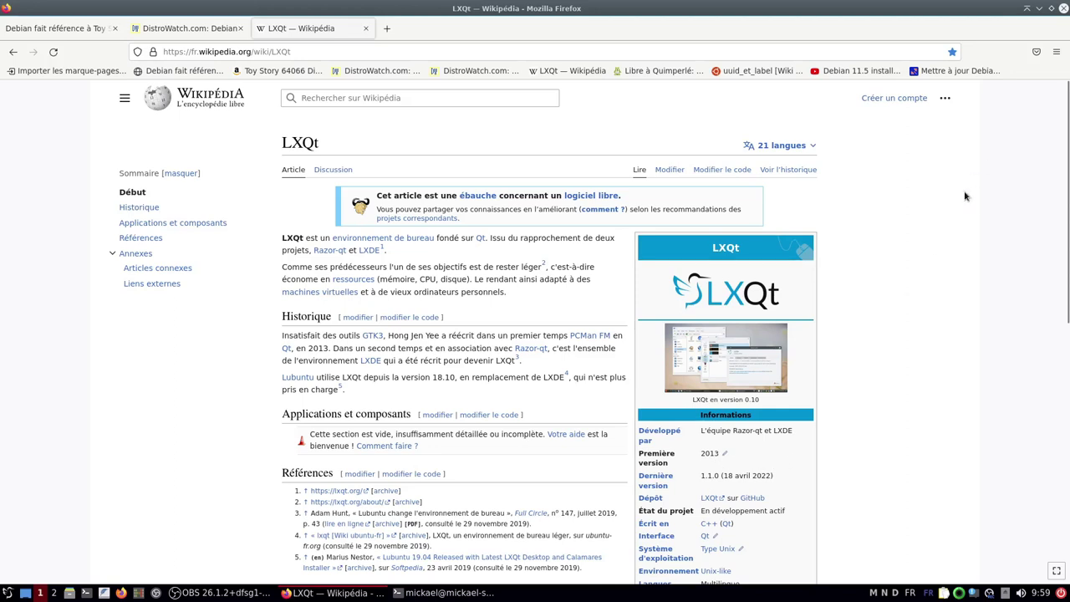
Step: Return to the terminal and highlight the CPU line and the GPU line of the neofetch output
{"action": "left_click", "coordinate": [424, 594]}
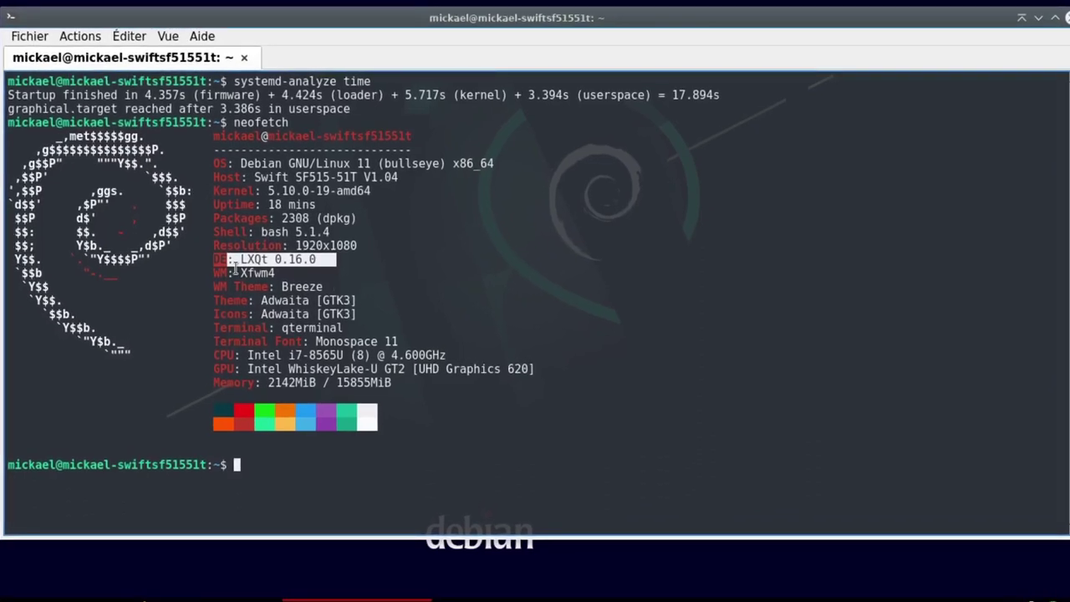
{"action": "left_click_drag", "start_coordinate": [200, 358], "coordinate": [461, 358]}
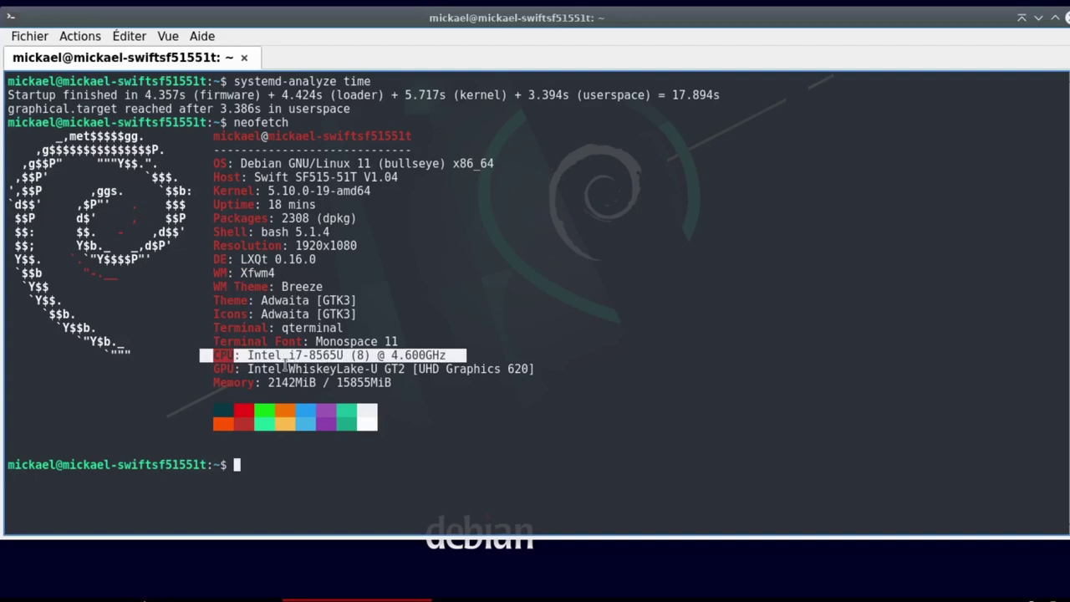
{"action": "left_click_drag", "start_coordinate": [212, 372], "coordinate": [553, 369]}
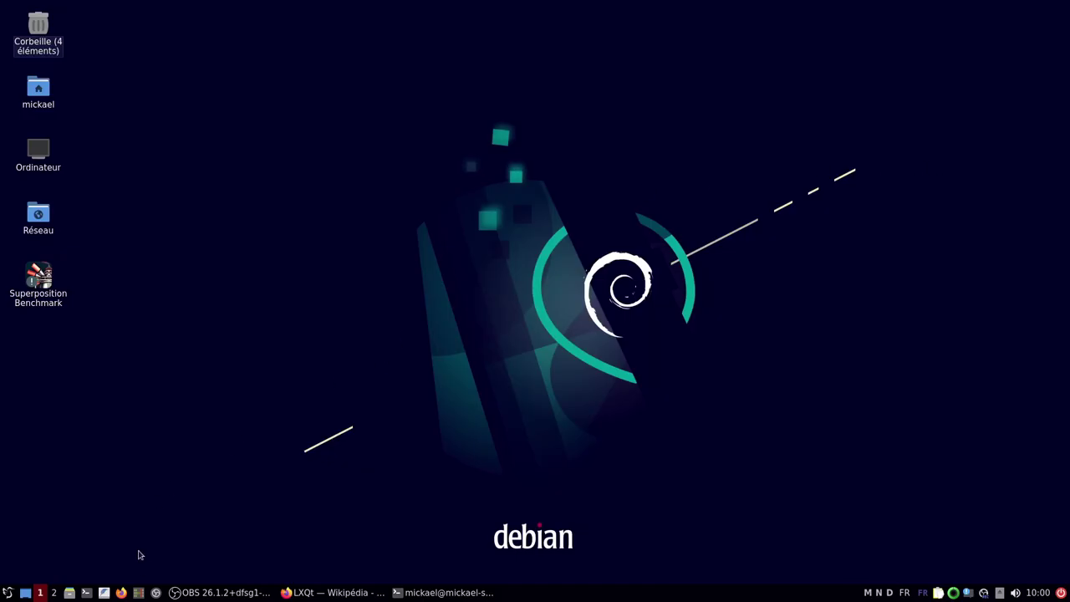
Step: Launch htop to view memory use, and examine the idle-memory table on the bookmarked Libre à Quimperlé "Htop à vide" page in Firefox
{"action": "left_click", "coordinate": [138, 593]}
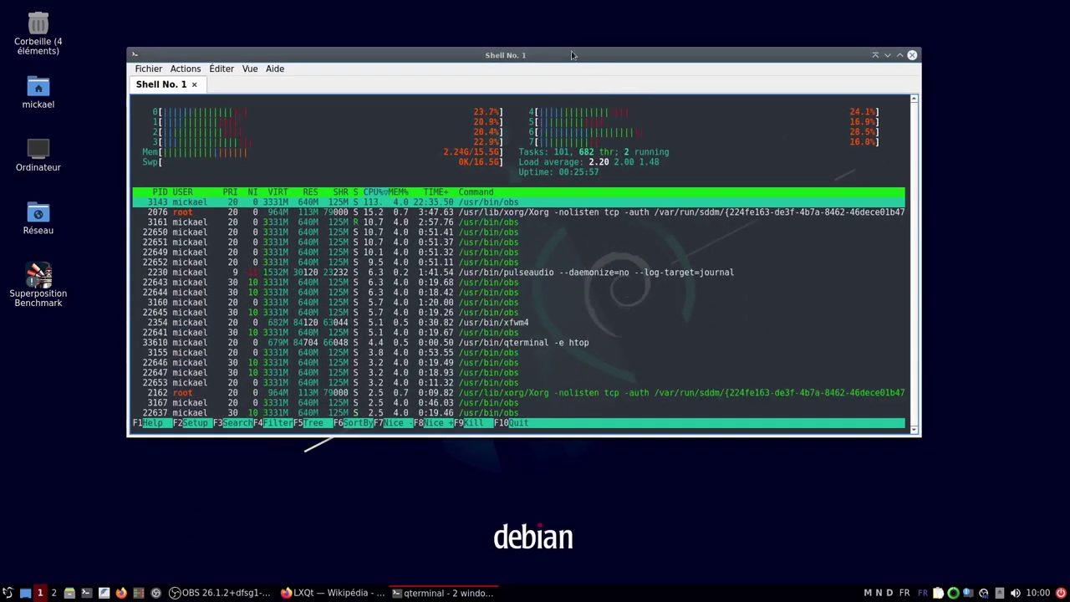
{"action": "left_click_drag", "start_coordinate": [571, 55], "coordinate": [561, 98]}
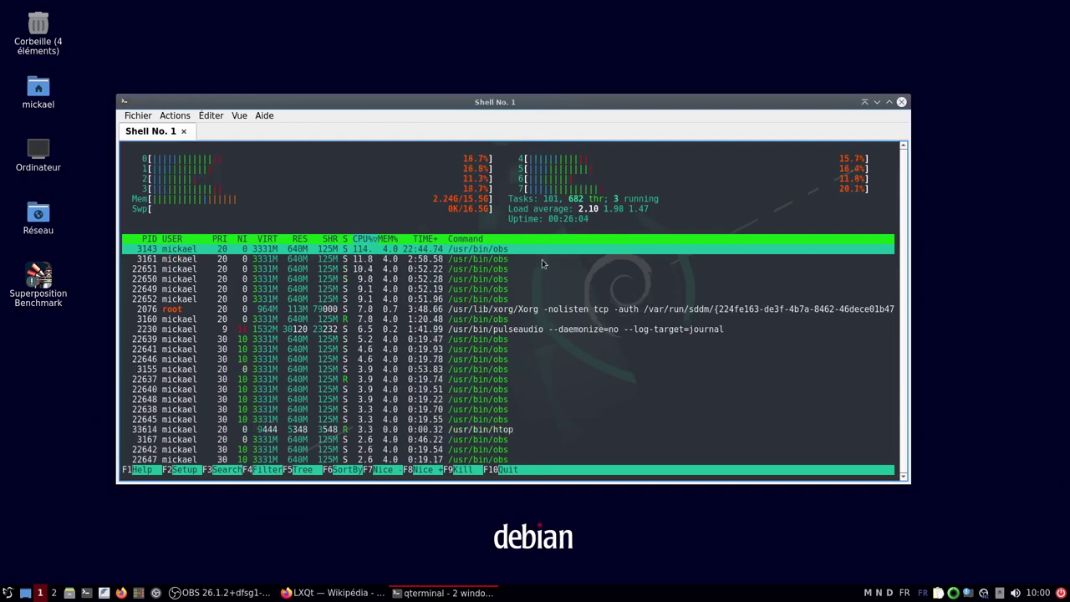
{"action": "left_click", "coordinate": [324, 594]}
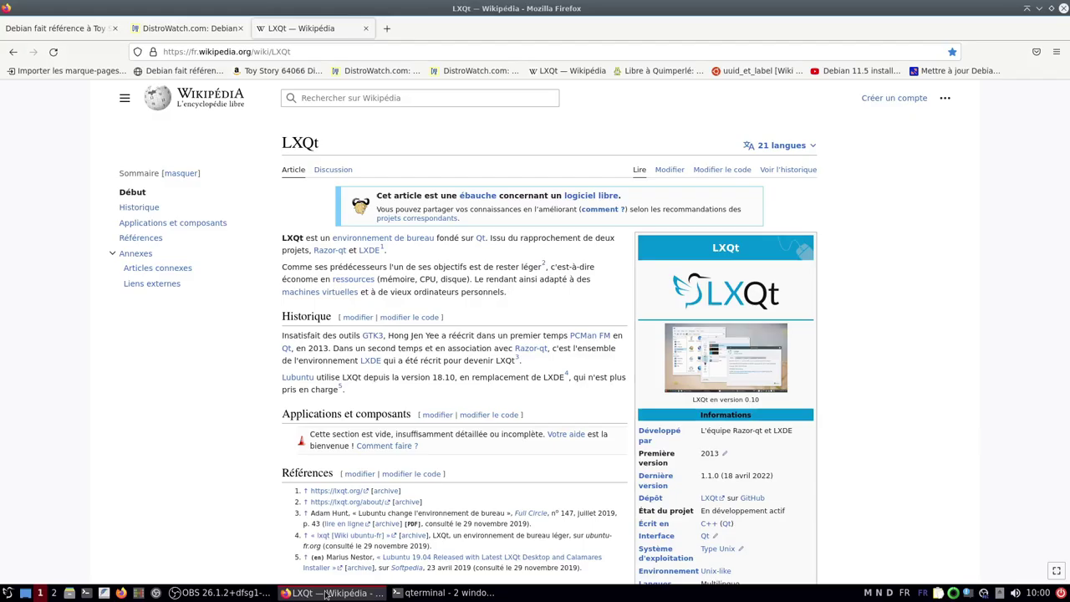
{"action": "left_click", "coordinate": [642, 71]}
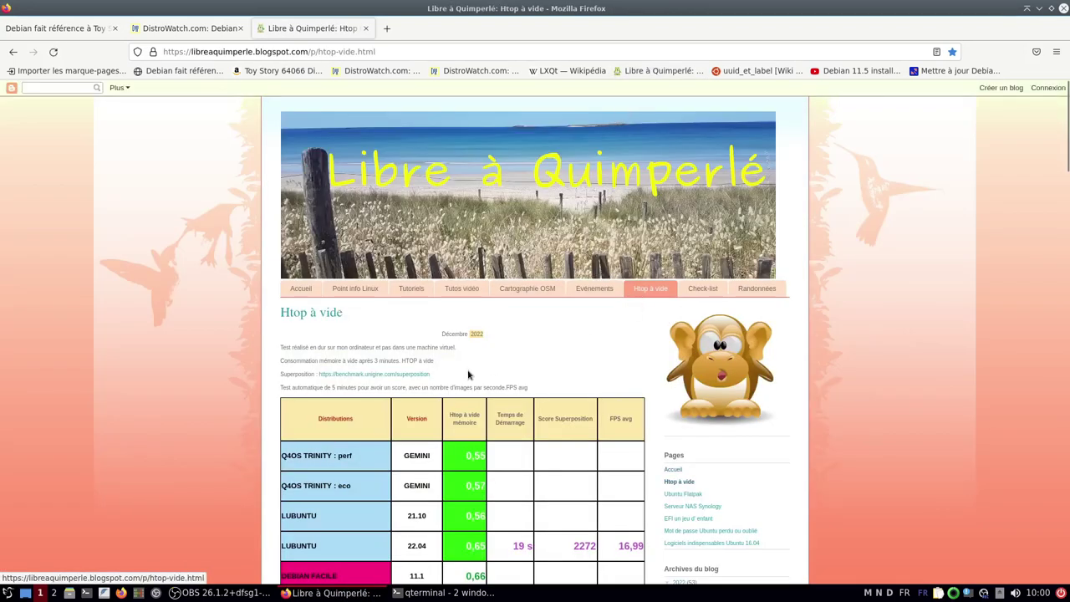
{"action": "scroll", "coordinate": [469, 374], "scroll_direction": "down", "scroll_amount": 5}
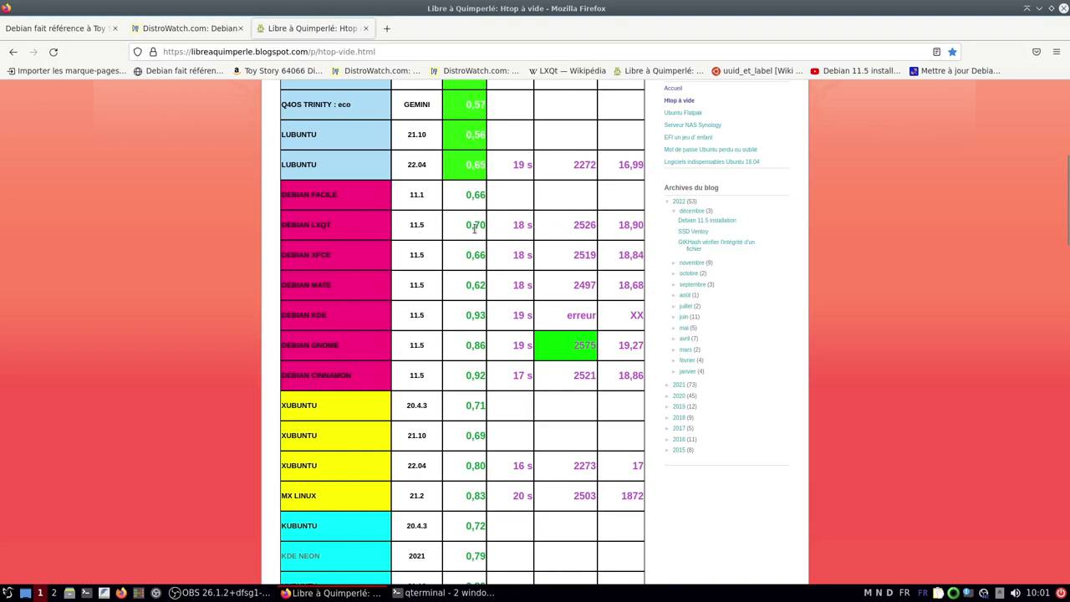
{"action": "scroll", "coordinate": [468, 232], "scroll_direction": "up", "scroll_amount": 4}
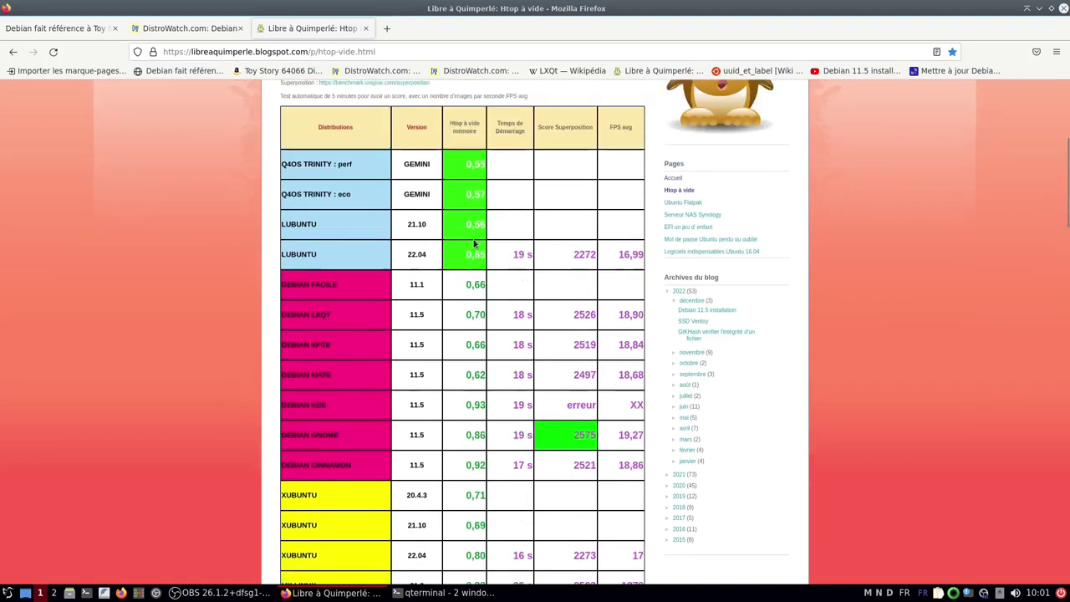
{"action": "scroll", "coordinate": [464, 465], "scroll_direction": "down", "scroll_amount": 1}
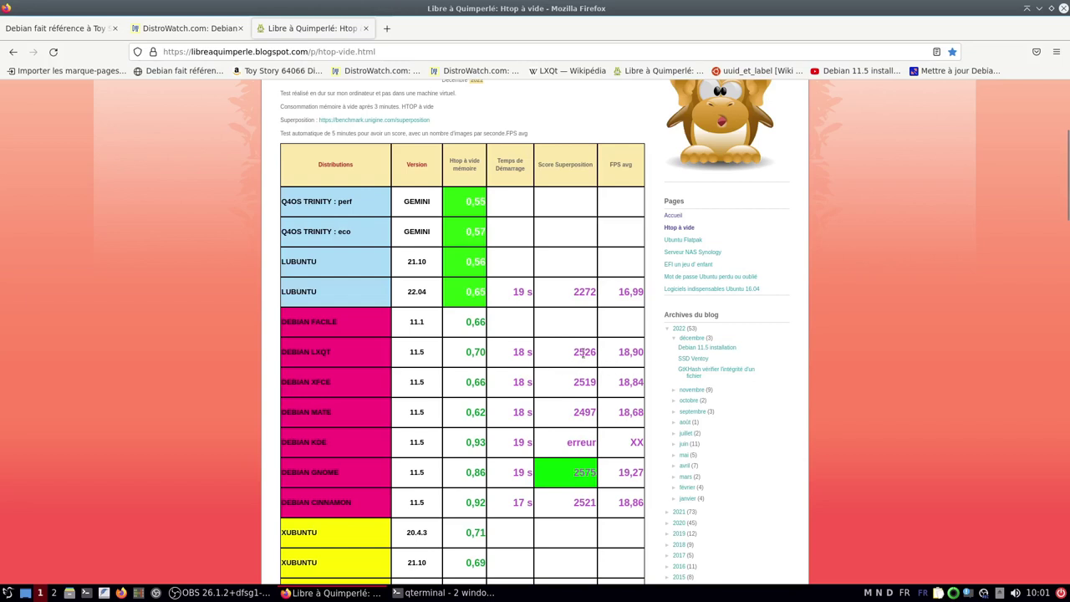
Step: Open the Superposition Benchmark result screenshot from the Images folder with the file manager
{"action": "left_click", "coordinate": [70, 594]}
{"action": "left_click", "coordinate": [364, 94]}
{"action": "double_click", "coordinate": [364, 94]}
{"action": "double_click", "coordinate": [436, 98]}
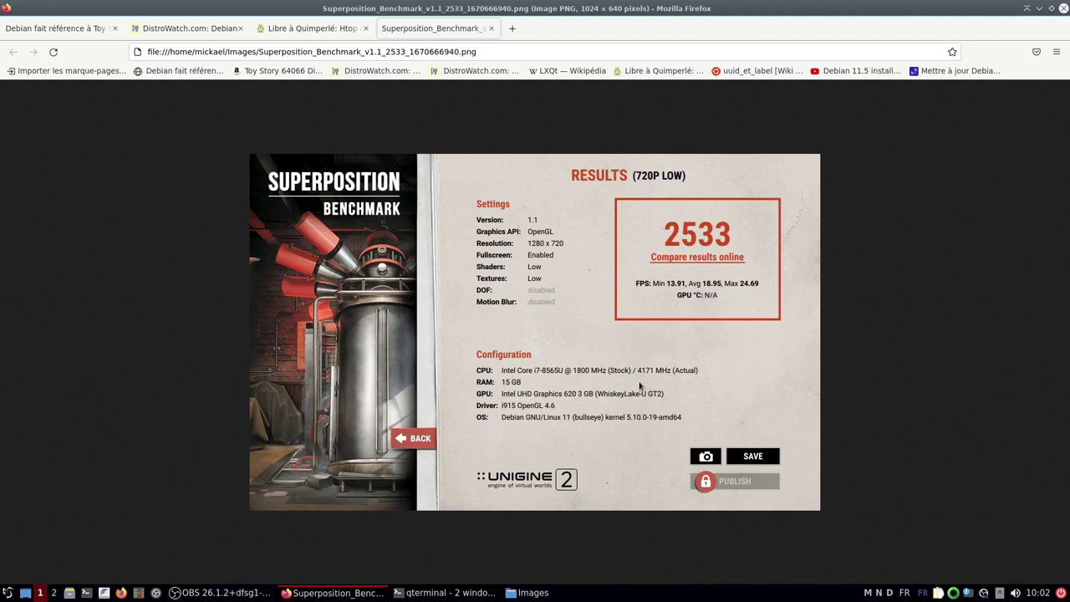
Step: Return to the "Htop à vide" page and compare the Superposition scores across the listed distributions, down to the Windows entries
{"action": "key", "text": "ctrl+Page_Up"}
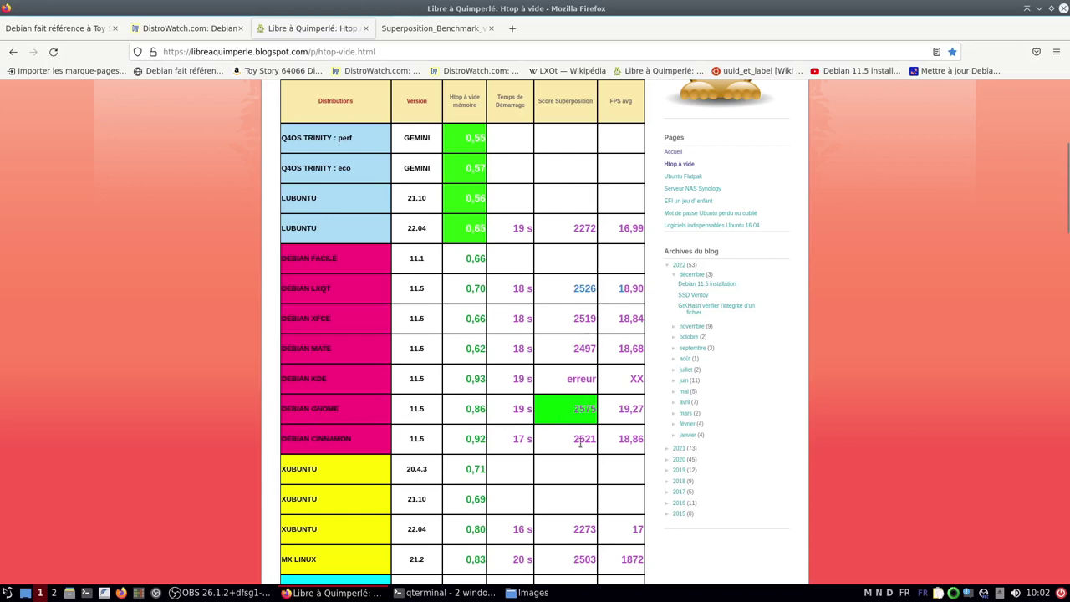
{"action": "scroll", "coordinate": [575, 447], "scroll_direction": "down", "scroll_amount": 8}
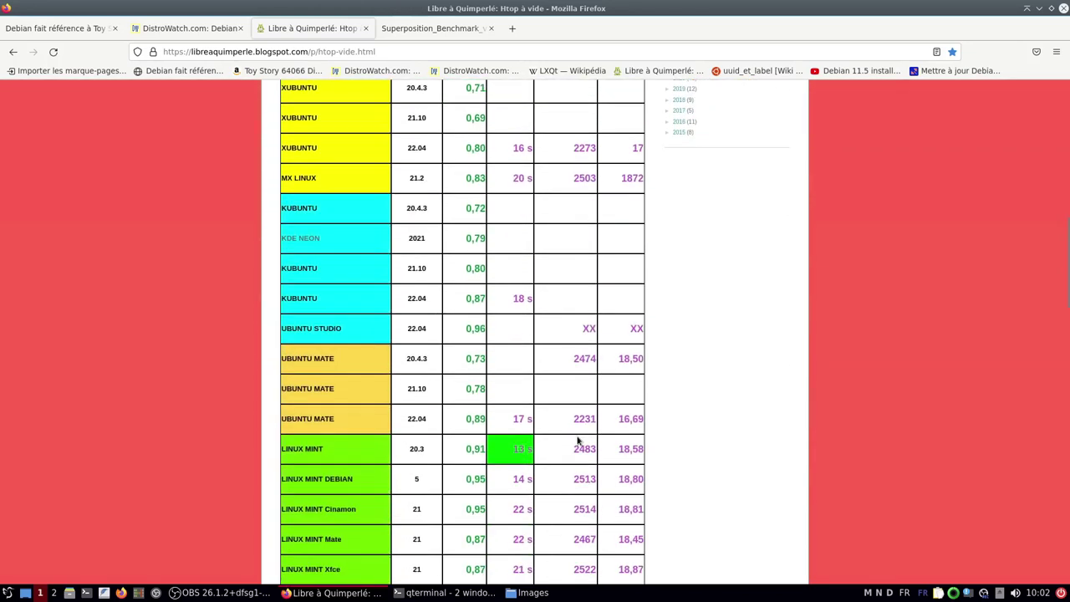
{"action": "scroll", "coordinate": [577, 441], "scroll_direction": "down", "scroll_amount": 4}
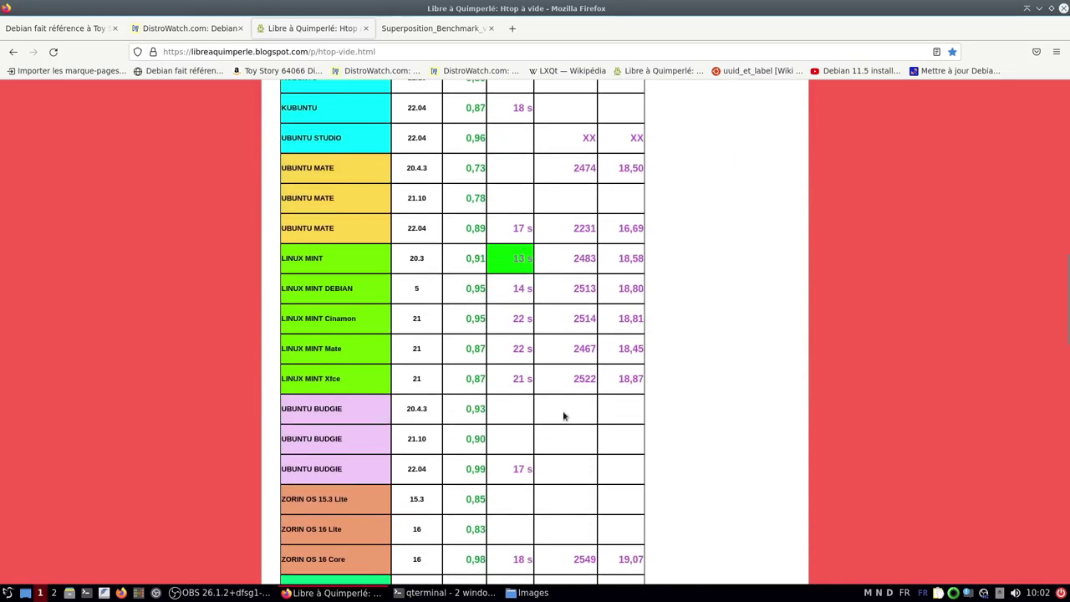
{"action": "scroll", "coordinate": [567, 484], "scroll_direction": "down", "scroll_amount": 5}
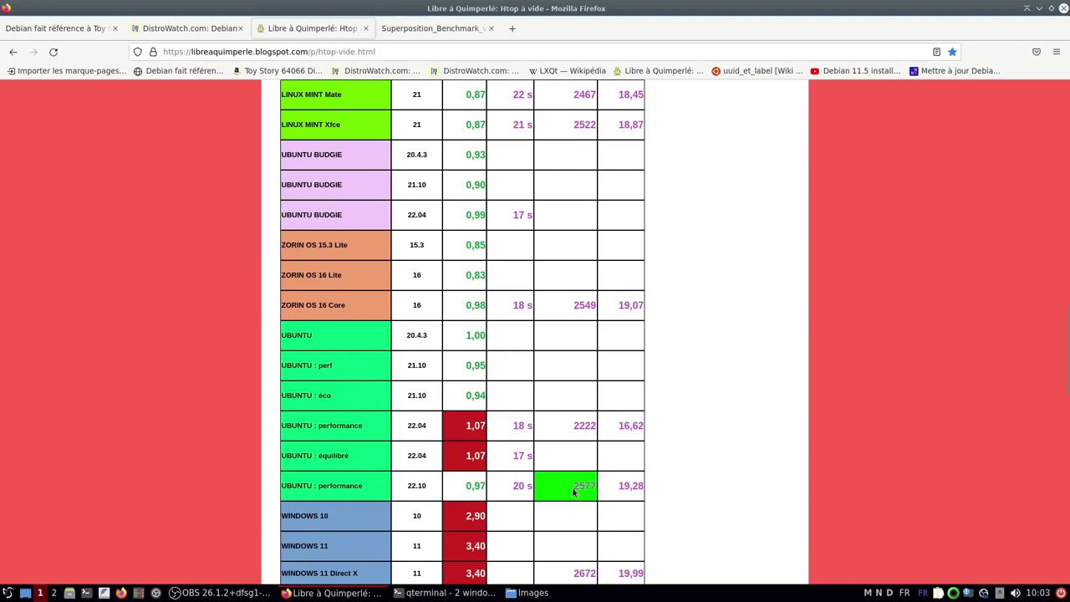
{"action": "scroll", "coordinate": [573, 493], "scroll_direction": "up", "scroll_amount": 15}
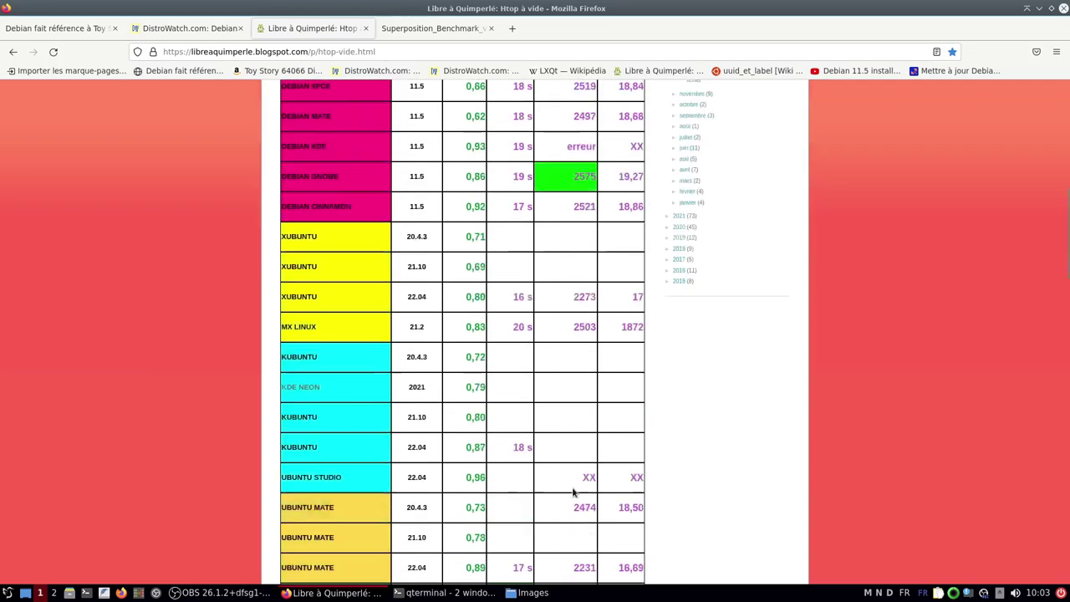
Step: Show Firefox's menu bar, look through its menus from Fichier to Aide, and hide the bar again
{"action": "right_click", "coordinate": [648, 34]}
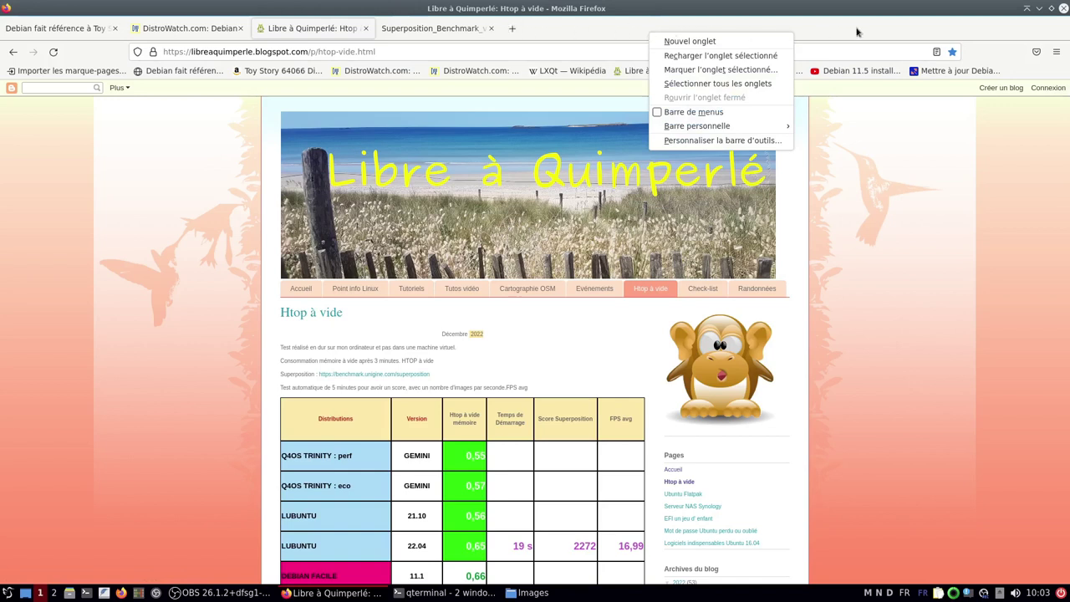
{"action": "left_click", "coordinate": [658, 117]}
{"action": "left_click", "coordinate": [7, 24]}
{"action": "left_click", "coordinate": [46, 23]}
{"action": "left_click", "coordinate": [196, 26]}
{"action": "mouse_move", "coordinate": [260, 25]}
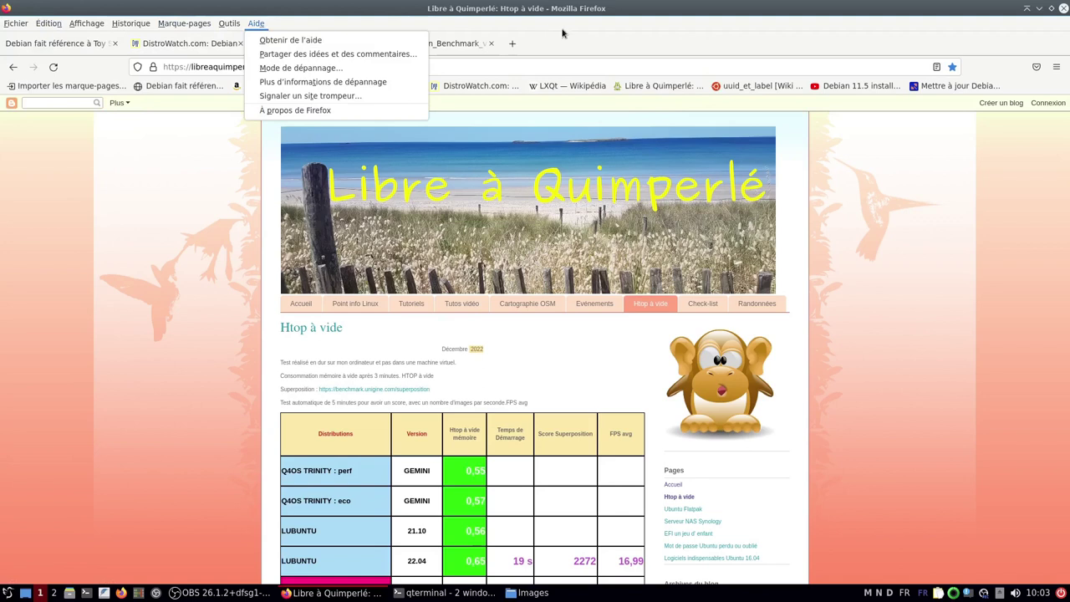
{"action": "left_click", "coordinate": [585, 47]}
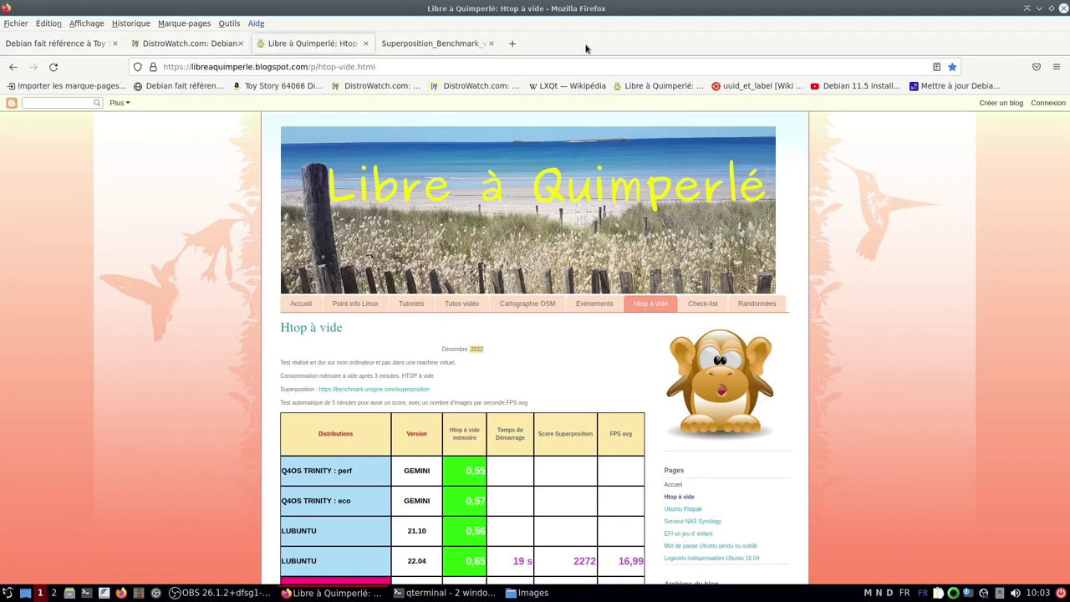
{"action": "right_click", "coordinate": [585, 48]}
{"action": "left_click", "coordinate": [595, 125]}
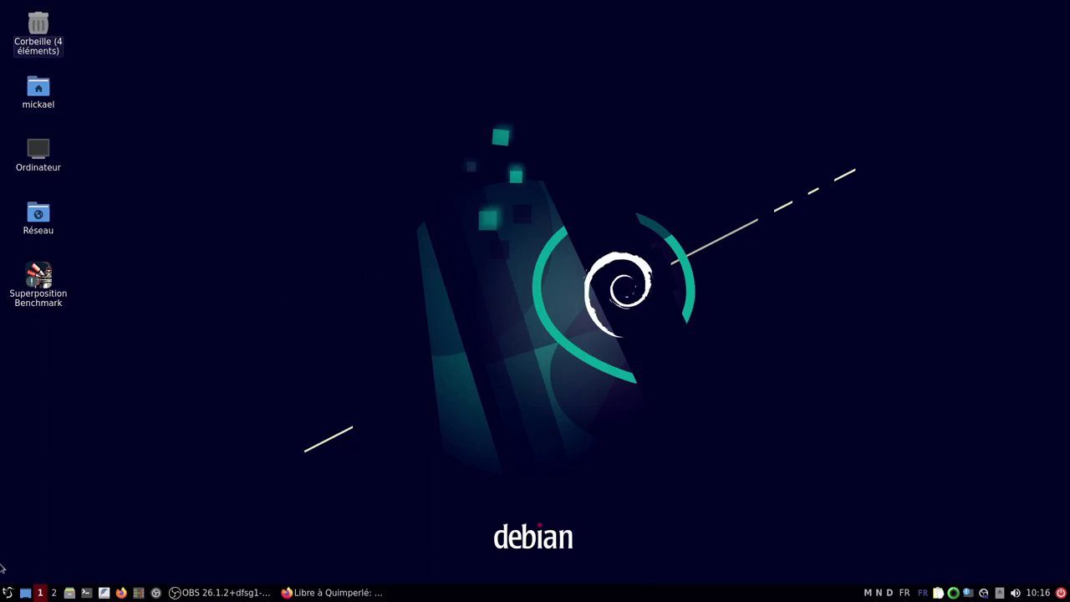
Step: Browse the Accessoires category of the LXQt applications and launch the FeatherPad text editor
{"action": "left_click", "coordinate": [8, 592]}
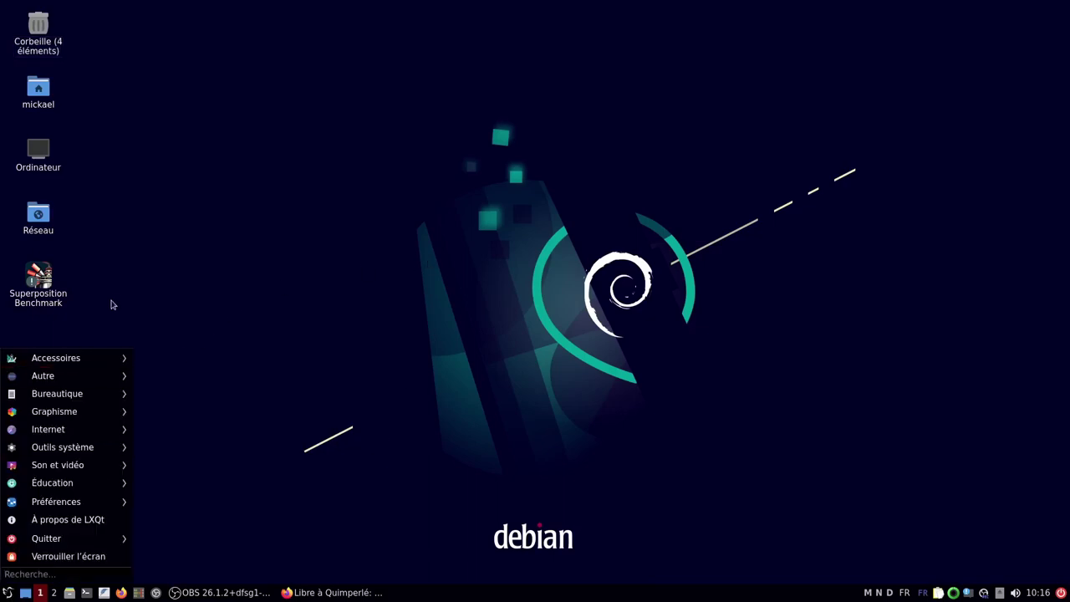
{"action": "mouse_move", "coordinate": [106, 357]}
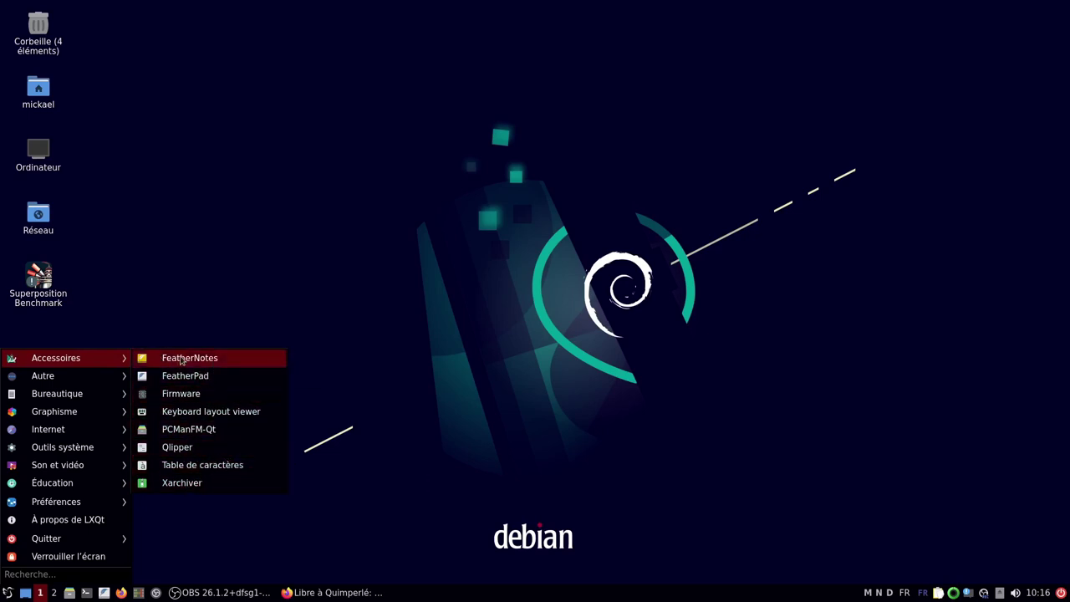
{"action": "left_click", "coordinate": [237, 381]}
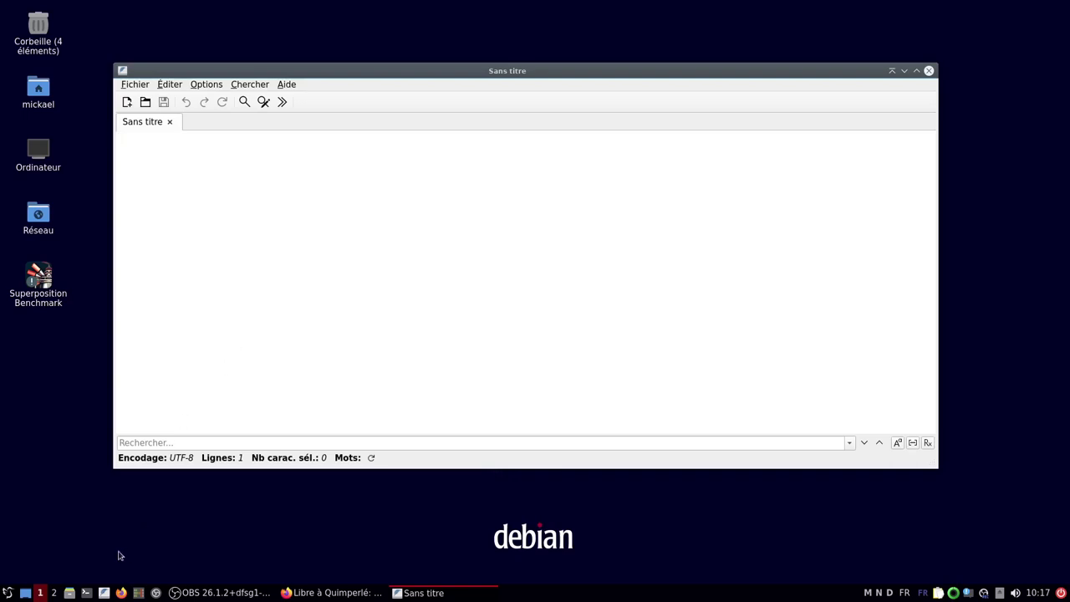
Step: Open the file manager at the home folder and examine the UBUNTU 22.04 LTS volume among the devices
{"action": "left_click", "coordinate": [70, 593]}
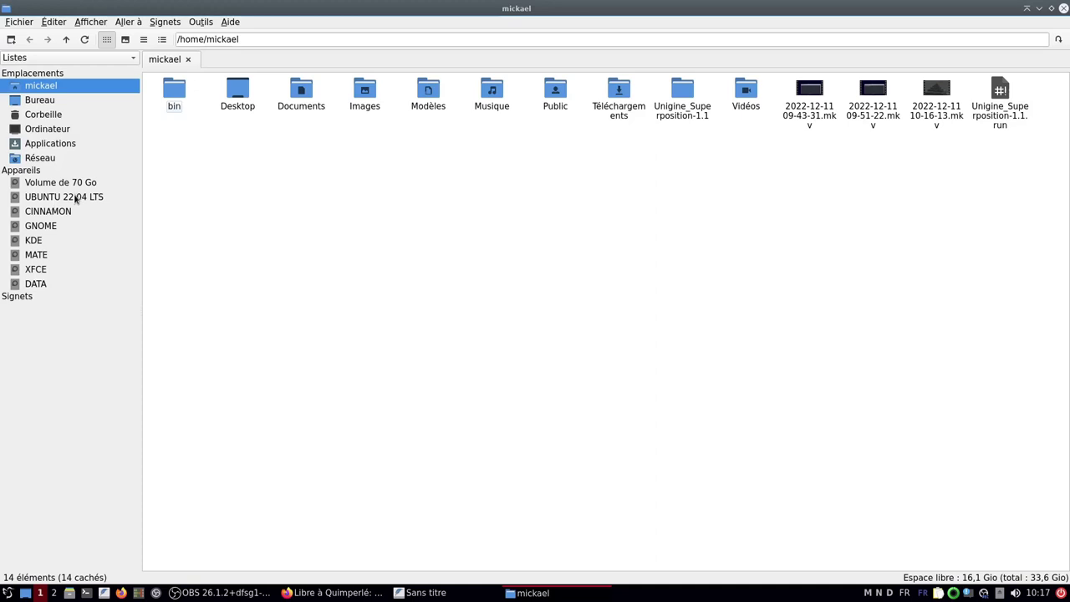
{"action": "mouse_move", "coordinate": [75, 198]}
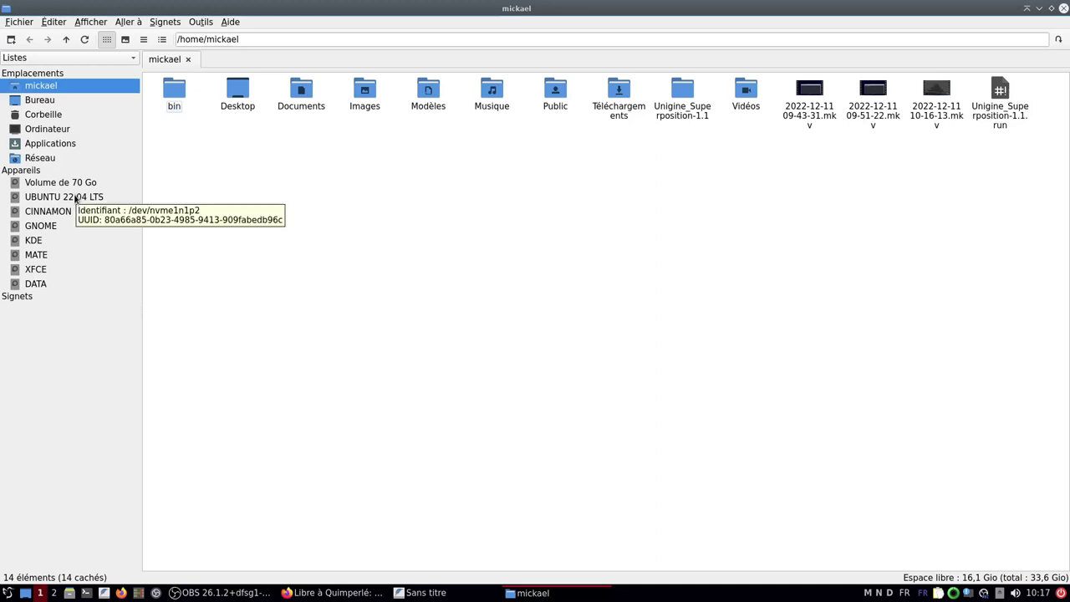
Step: Mount the UBUNTU 22.04 LTS volume, authenticating with the account password, and check its home folder before returning to the volume's root
{"action": "left_click", "coordinate": [76, 198]}
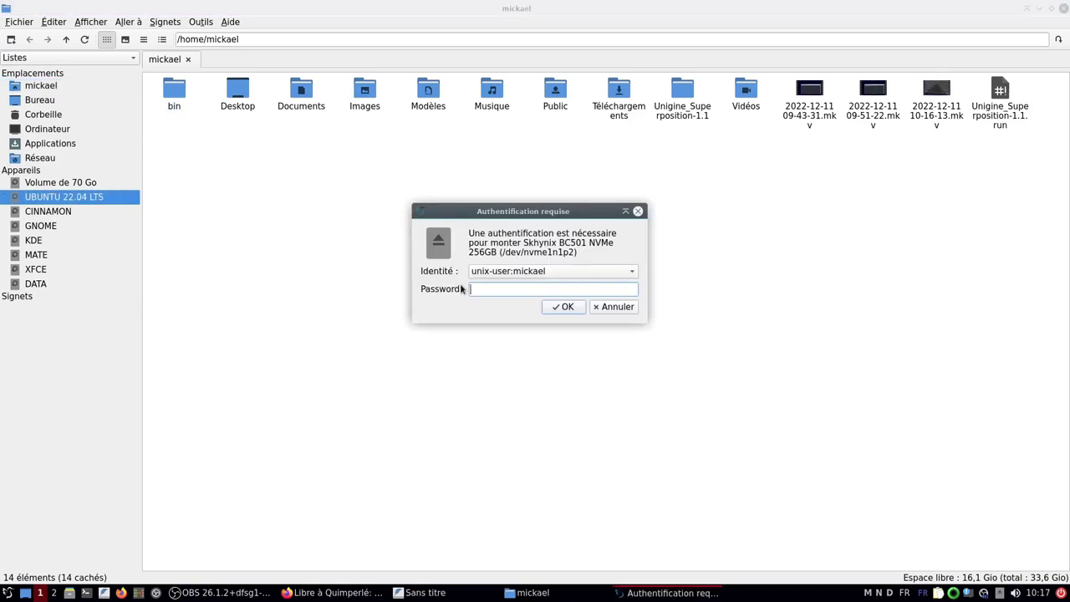
{"action": "key", "text": "Return"}
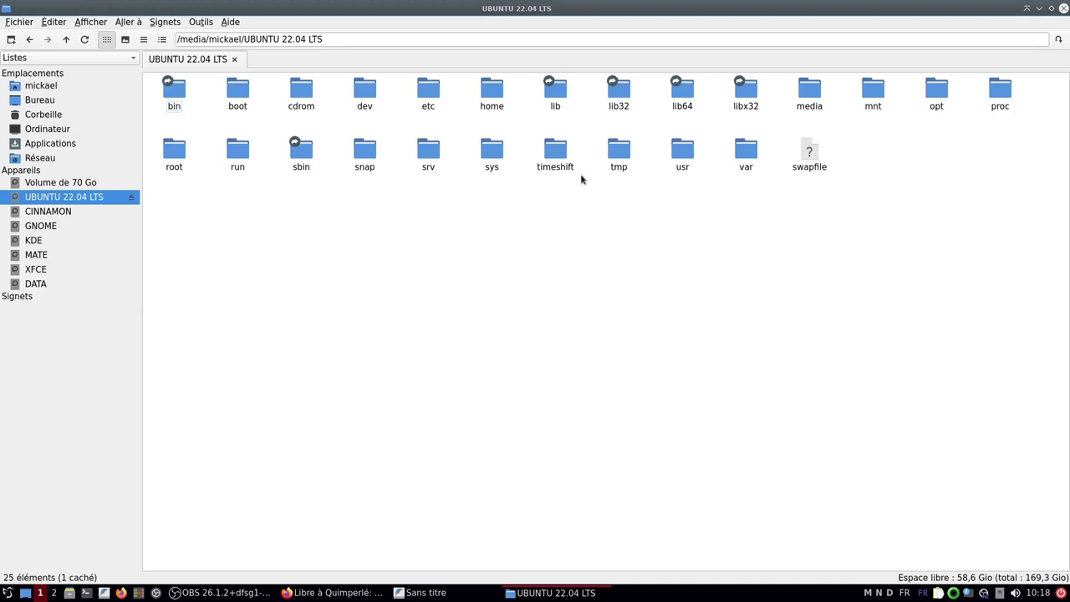
{"action": "double_click", "coordinate": [492, 92]}
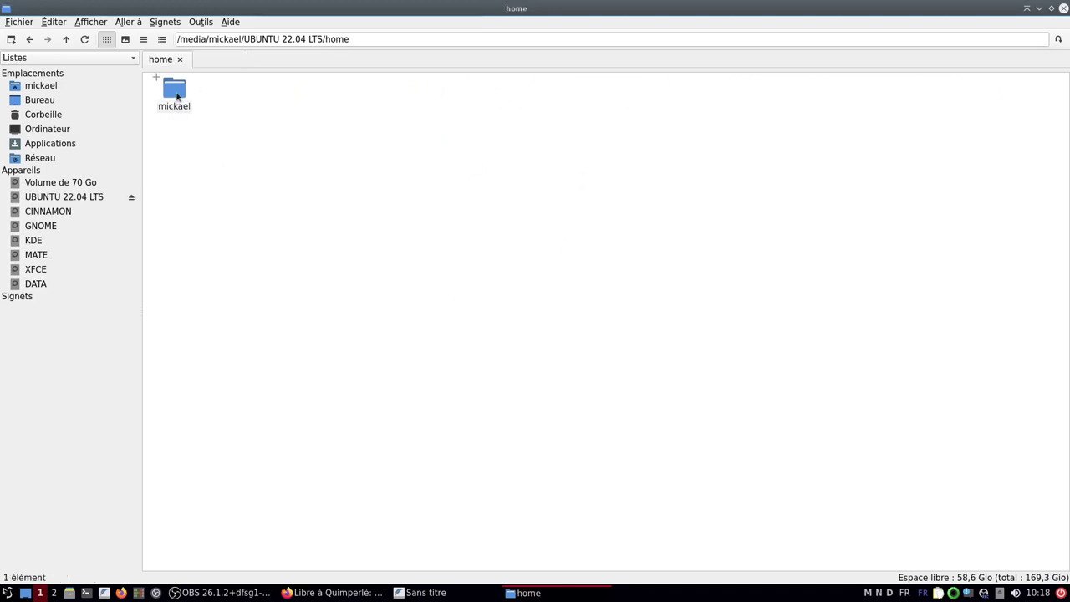
{"action": "key", "text": "alt+Up"}
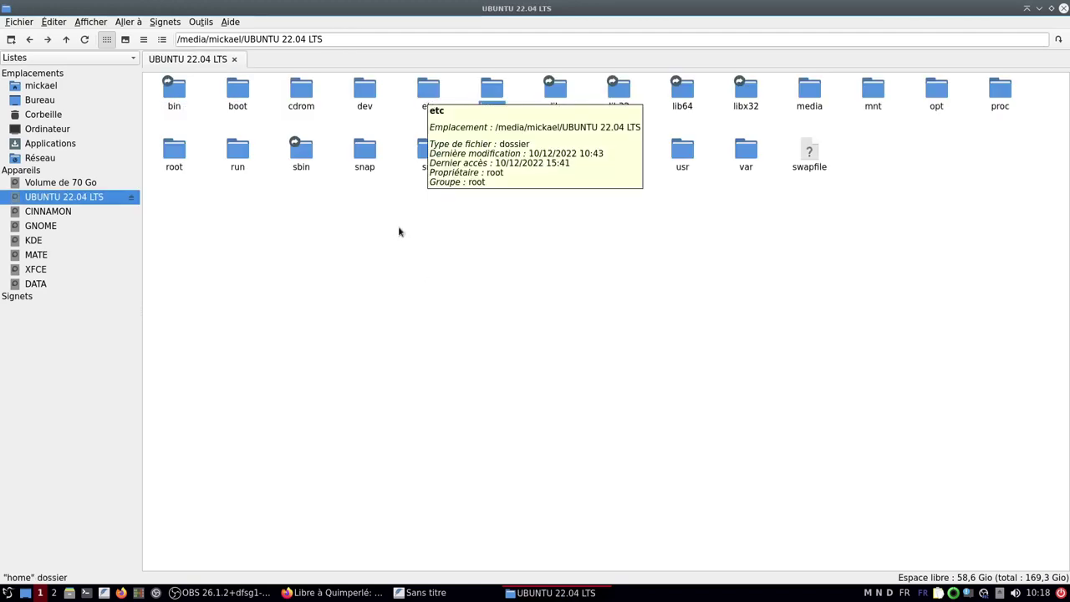
Step: Open the fstab file from the etc folder of the UBUNTU 22.04 LTS volume in the text editor
{"action": "double_click", "coordinate": [428, 90]}
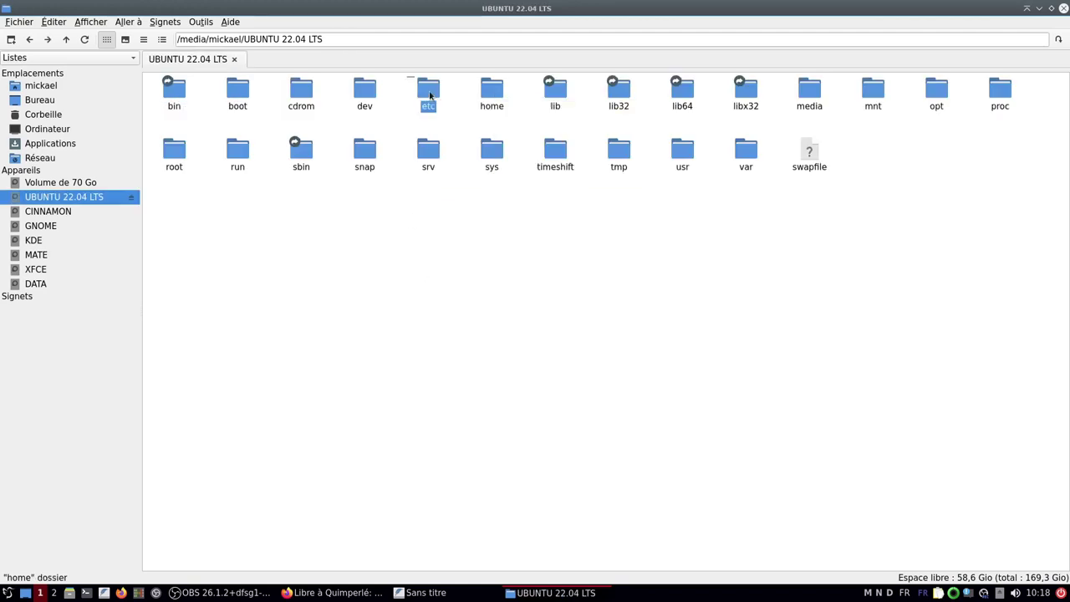
{"action": "scroll", "coordinate": [404, 355], "scroll_direction": "down", "scroll_amount": 1}
{"action": "scroll", "coordinate": [404, 356], "scroll_direction": "down", "scroll_amount": 10}
{"action": "scroll", "coordinate": [404, 355], "scroll_direction": "up", "scroll_amount": 4}
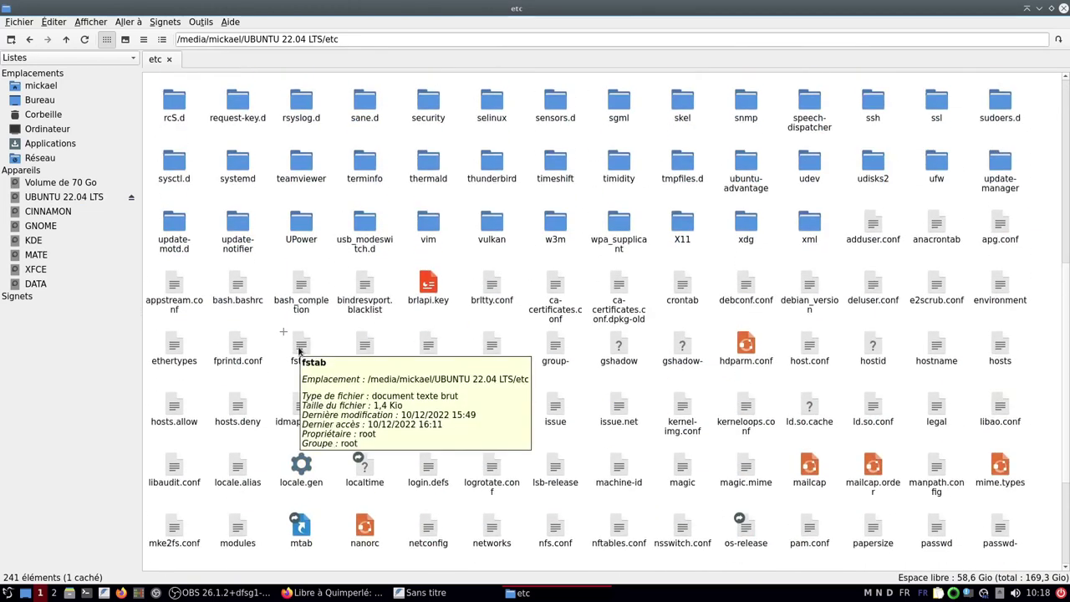
{"action": "double_click", "coordinate": [299, 352]}
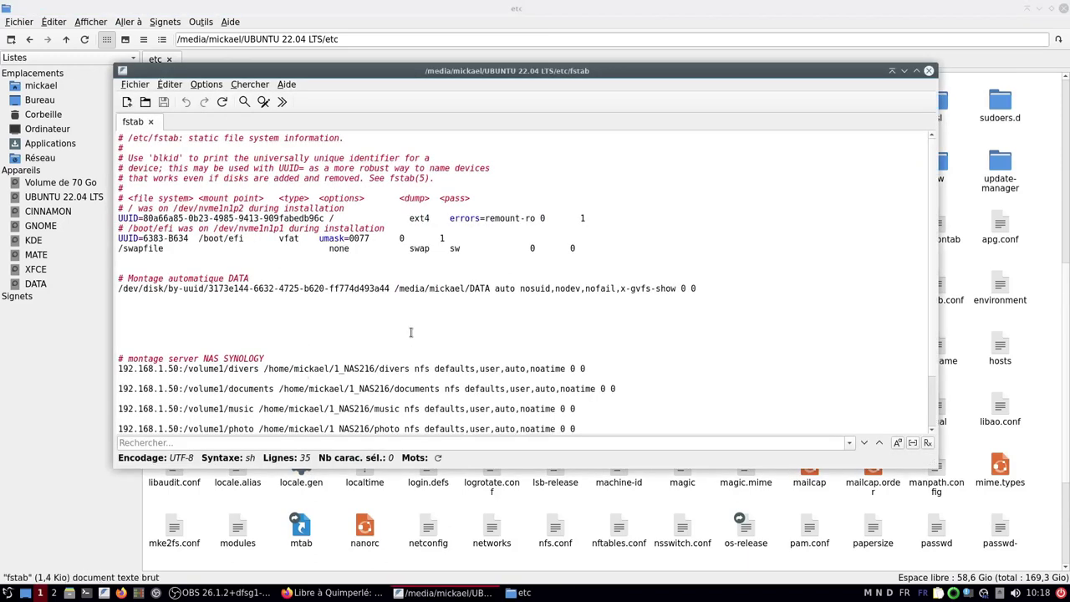
Step: Copy the "# Montage automatique DATA" comment and its mount line from the Ubuntu fstab, and minimize the editor window
{"action": "left_click_drag", "start_coordinate": [116, 278], "coordinate": [720, 289]}
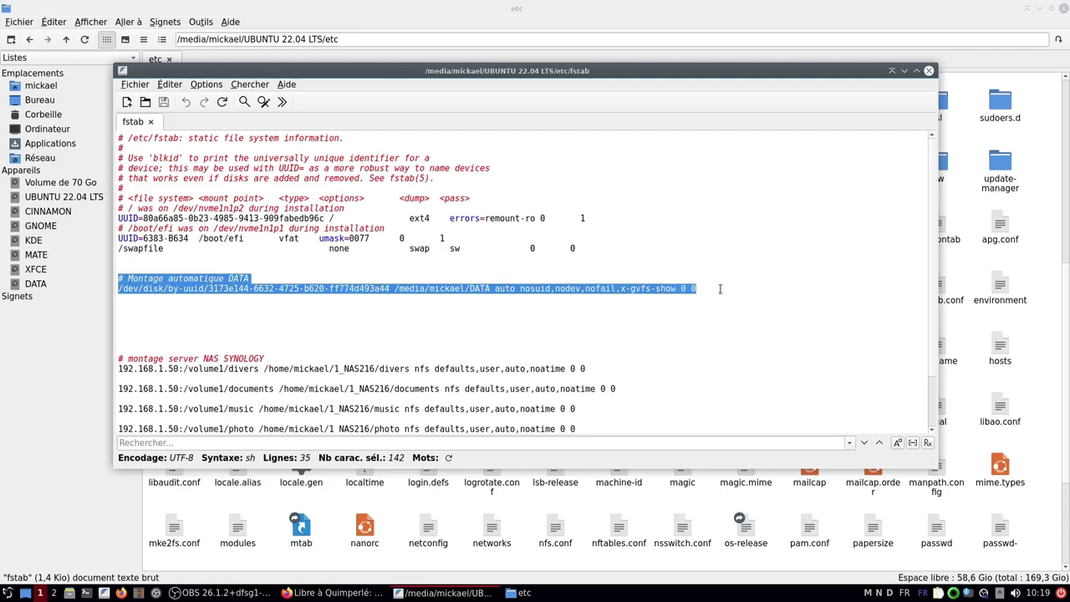
{"action": "right_click", "coordinate": [445, 288]}
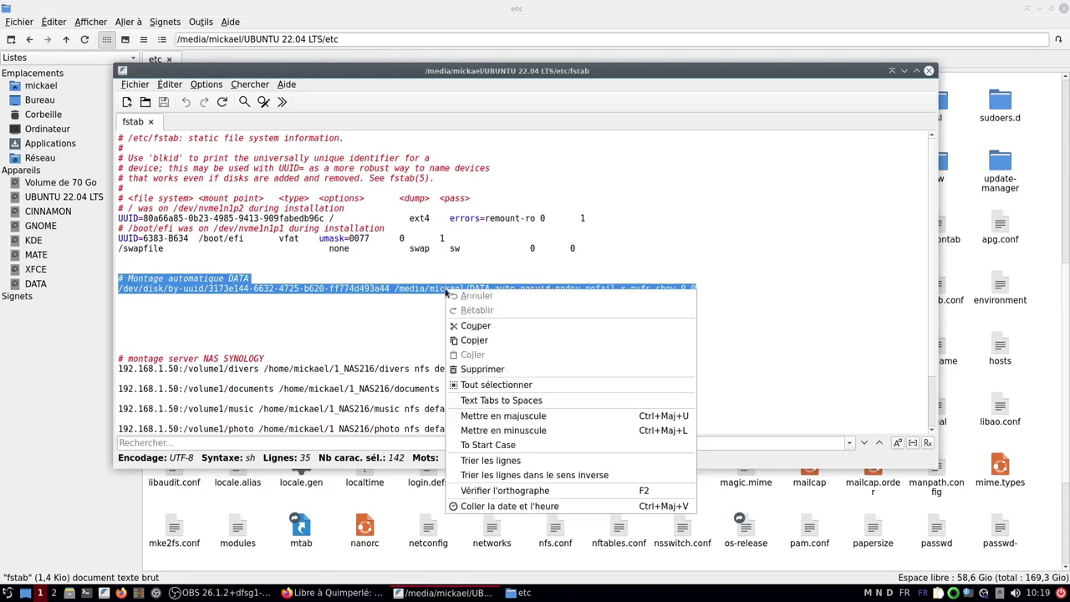
{"action": "left_click", "coordinate": [494, 343]}
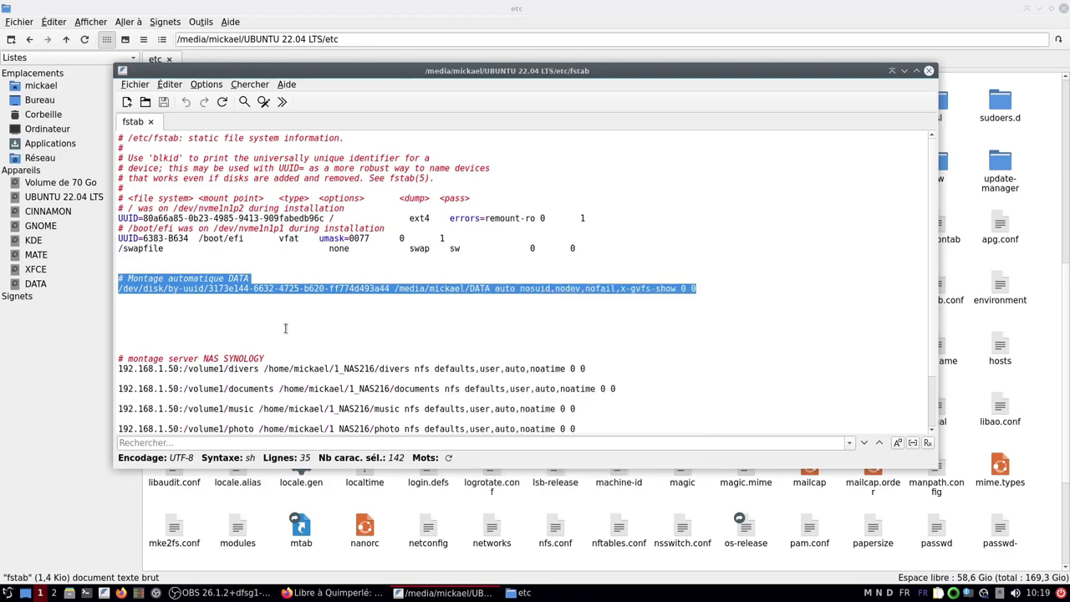
{"action": "left_click", "coordinate": [904, 71]}
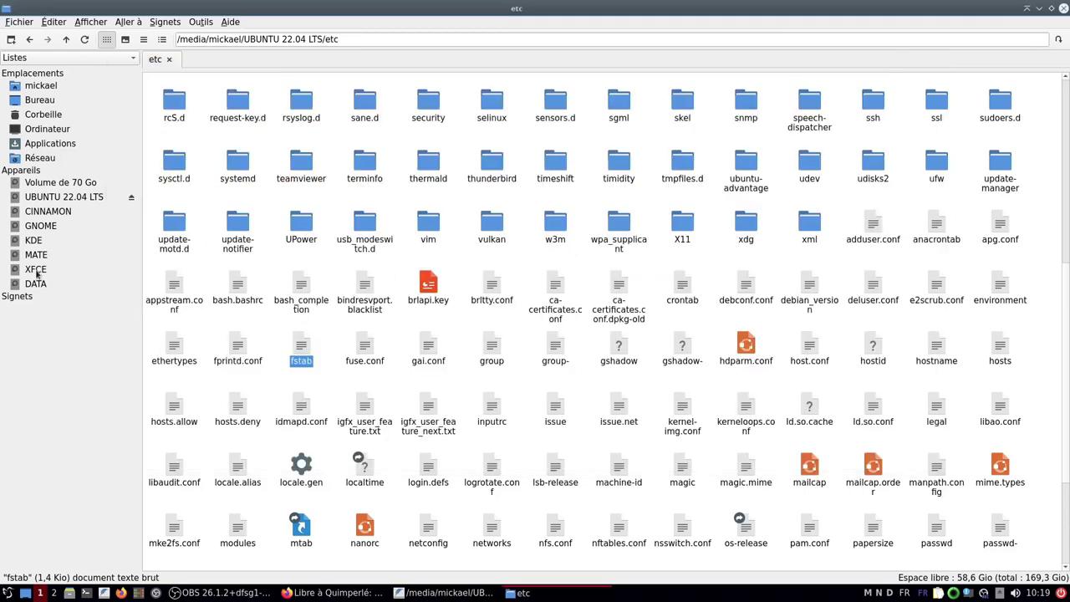
Step: Open the running Debian system's own /etc/fstab, starting from Système de fichiers under Ordinateur
{"action": "left_click", "coordinate": [60, 131]}
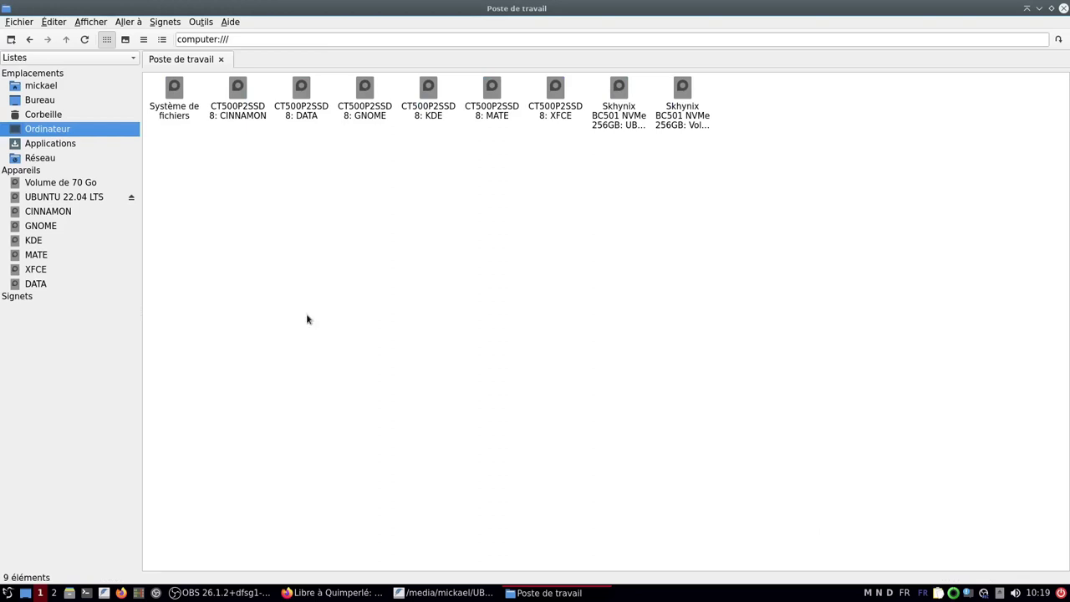
{"action": "double_click", "coordinate": [178, 90]}
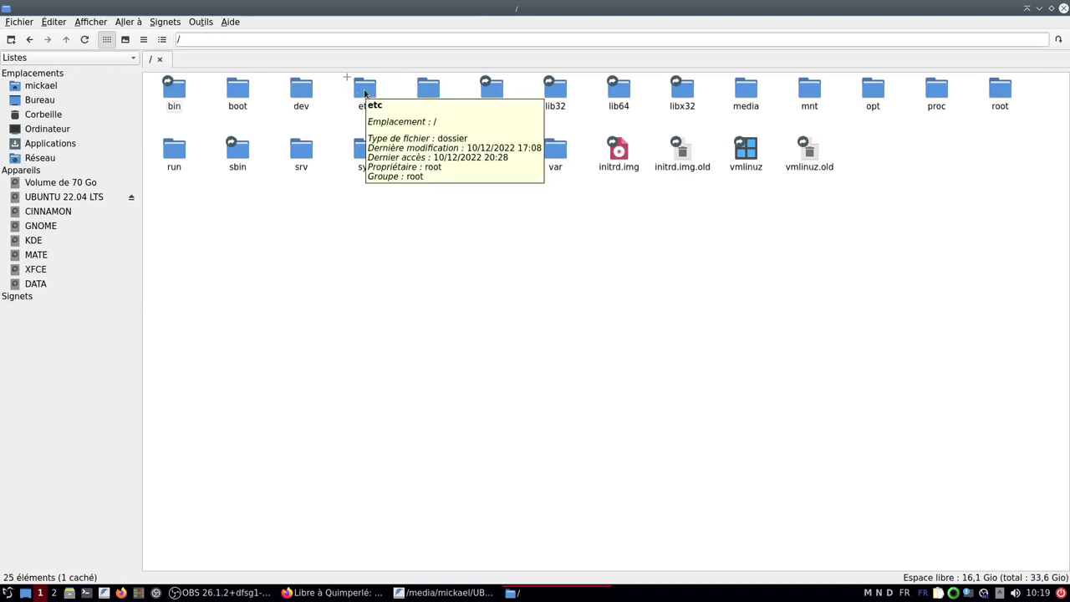
{"action": "double_click", "coordinate": [365, 94]}
{"action": "scroll", "coordinate": [341, 444], "scroll_direction": "down", "scroll_amount": 5}
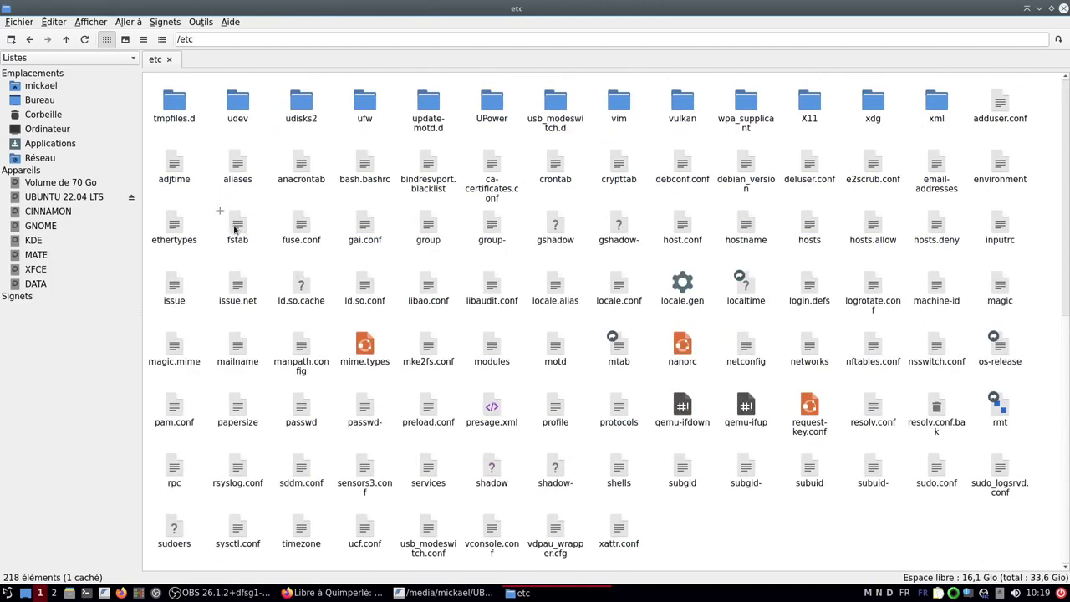
{"action": "double_click", "coordinate": [235, 228]}
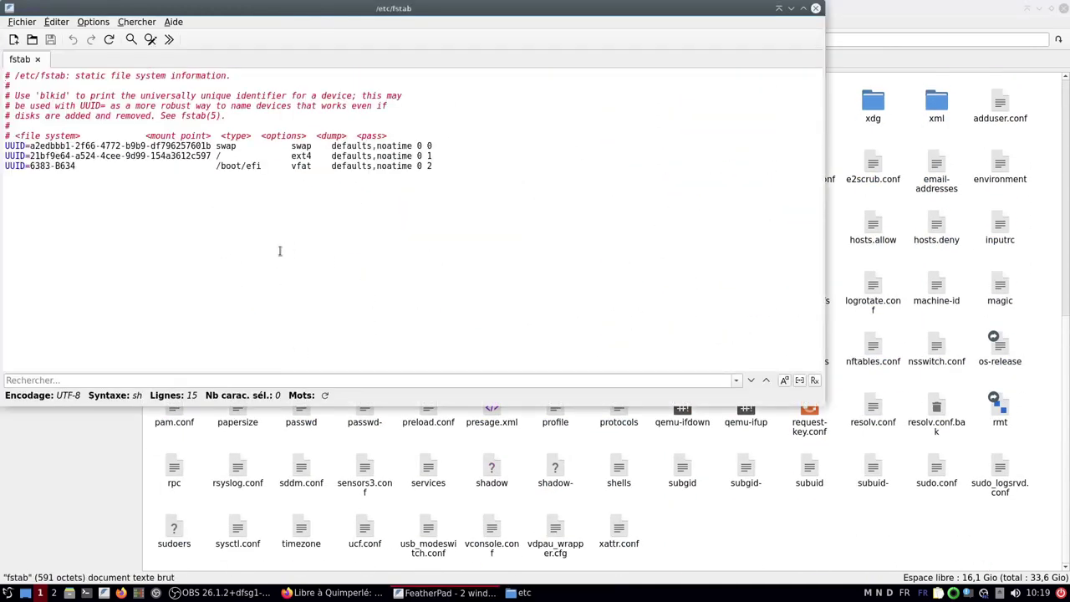
Step: Paste the copied DATA automount lines a few blank lines below the /boot/efi entry and save fstab as root with the account password
{"action": "left_click", "coordinate": [447, 169]}
{"action": "key", "text": "Return"}
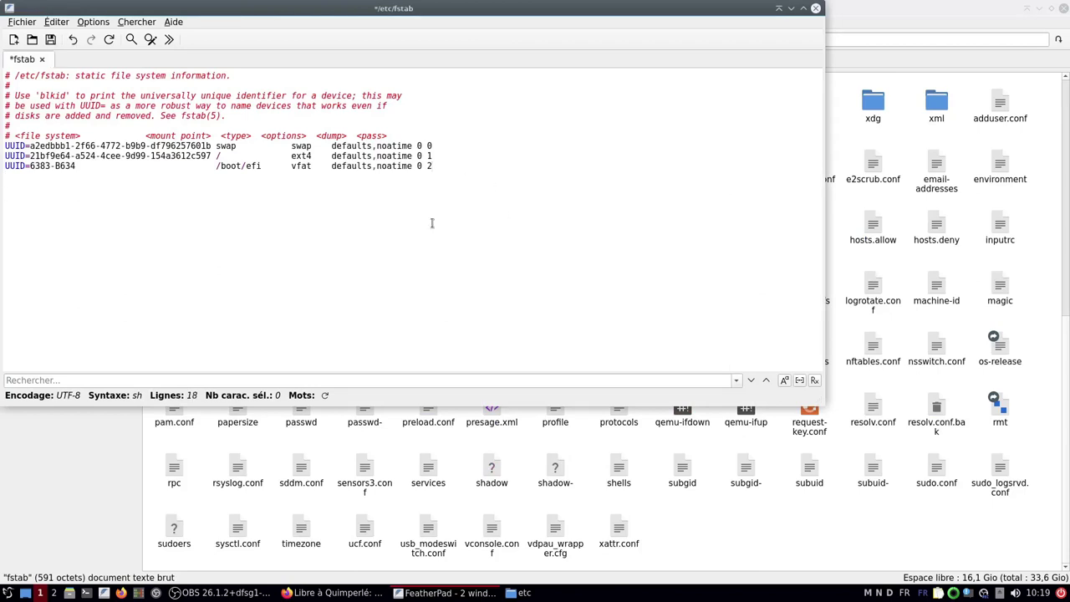
{"action": "right_click", "coordinate": [115, 219]}
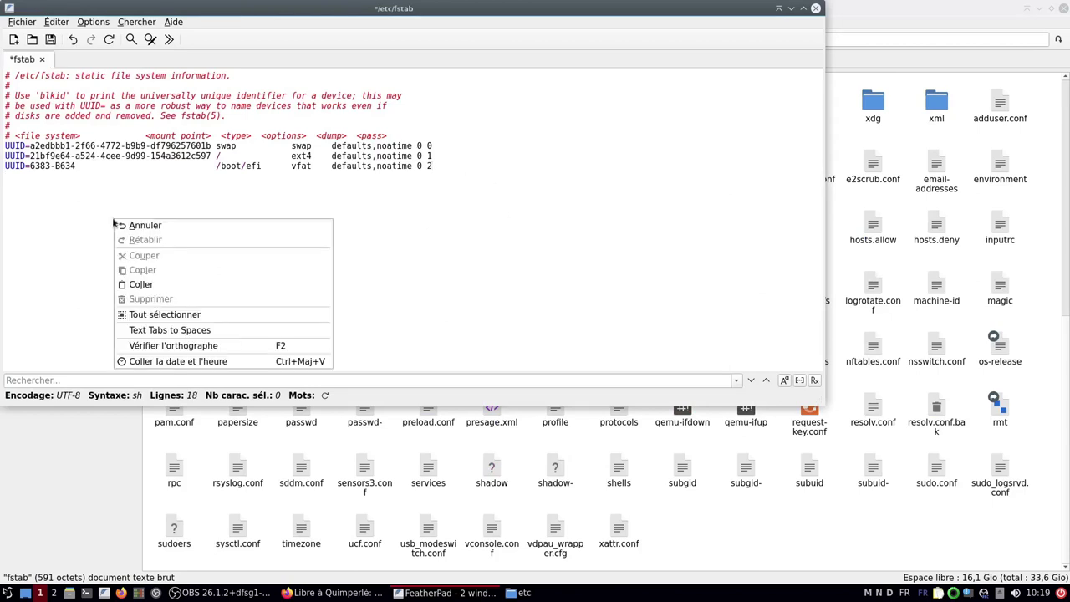
{"action": "left_click", "coordinate": [156, 285]}
{"action": "left_click_drag", "start_coordinate": [447, 14], "coordinate": [616, 36]}
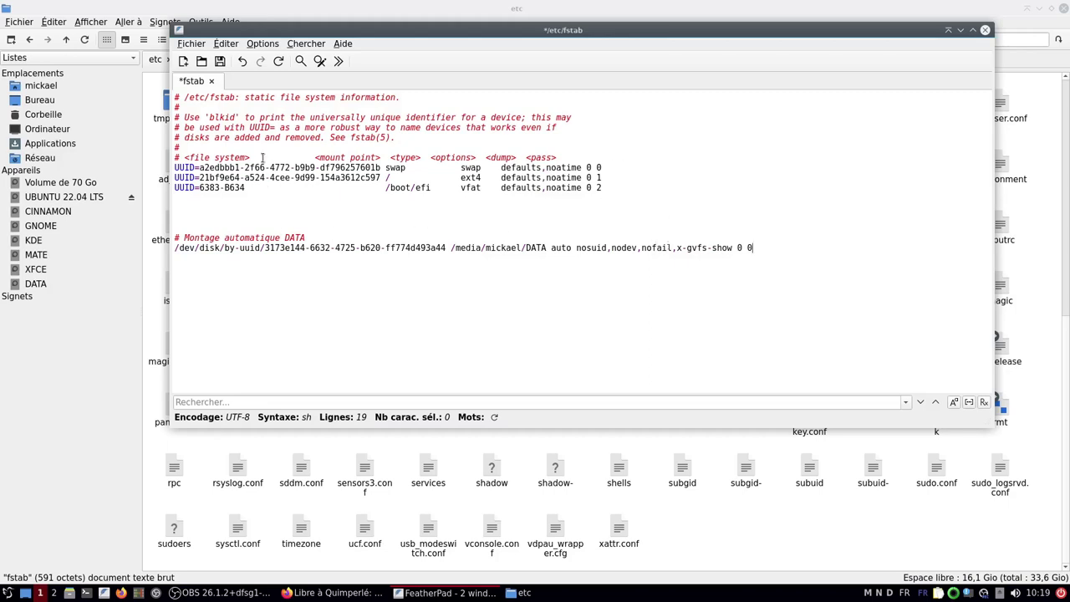
{"action": "left_click", "coordinate": [220, 62]}
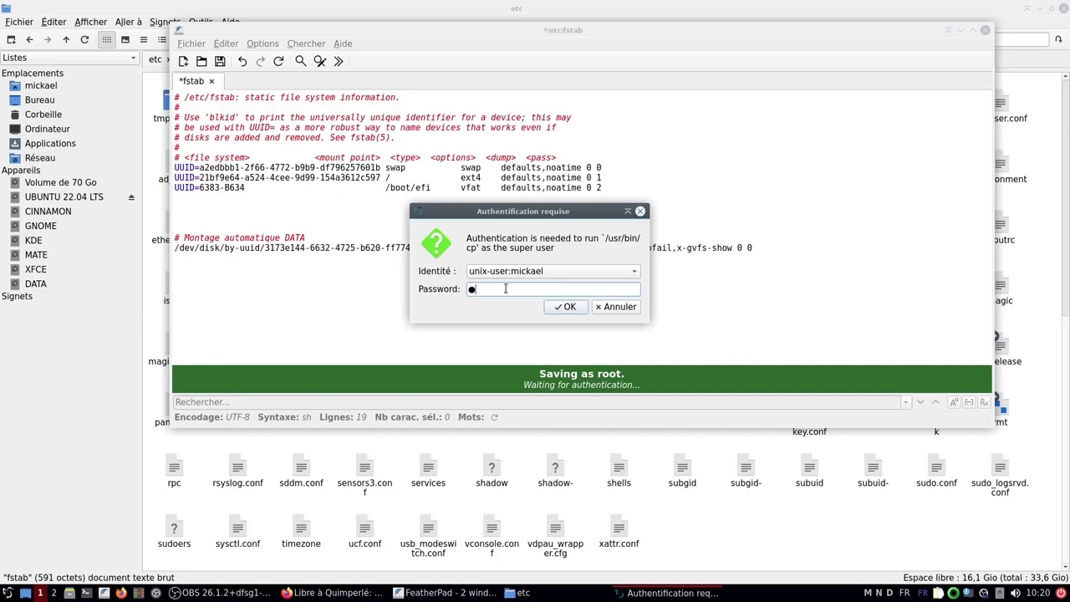
{"action": "key", "text": "Return"}
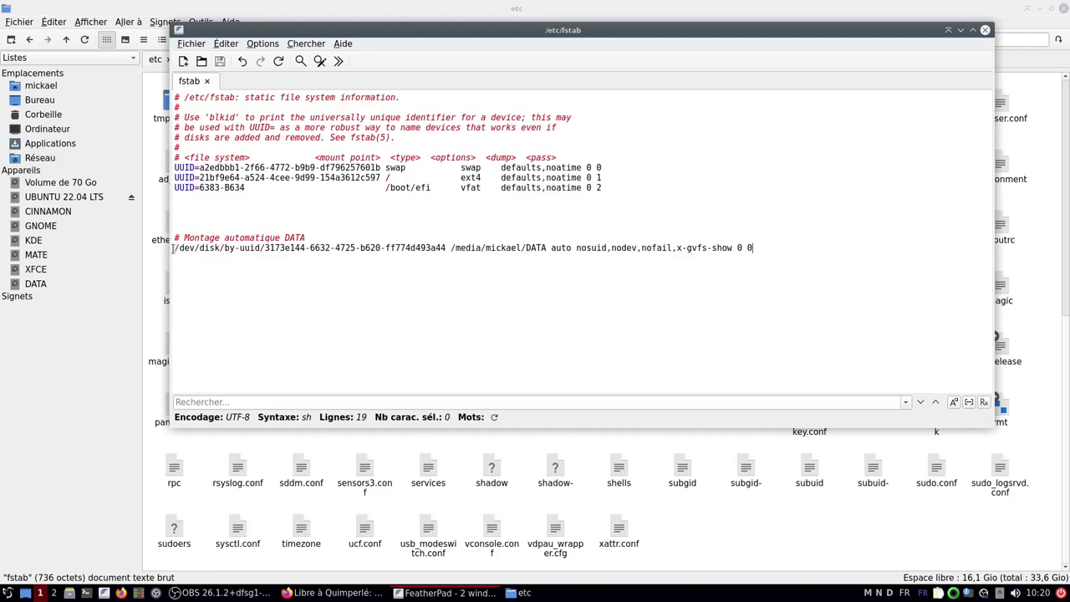
Step: Examine the DATA mount line by highlighting its /dev/disk/by-uuid/ prefix and the partition UUID that follows
{"action": "left_click_drag", "start_coordinate": [174, 249], "coordinate": [266, 248]}
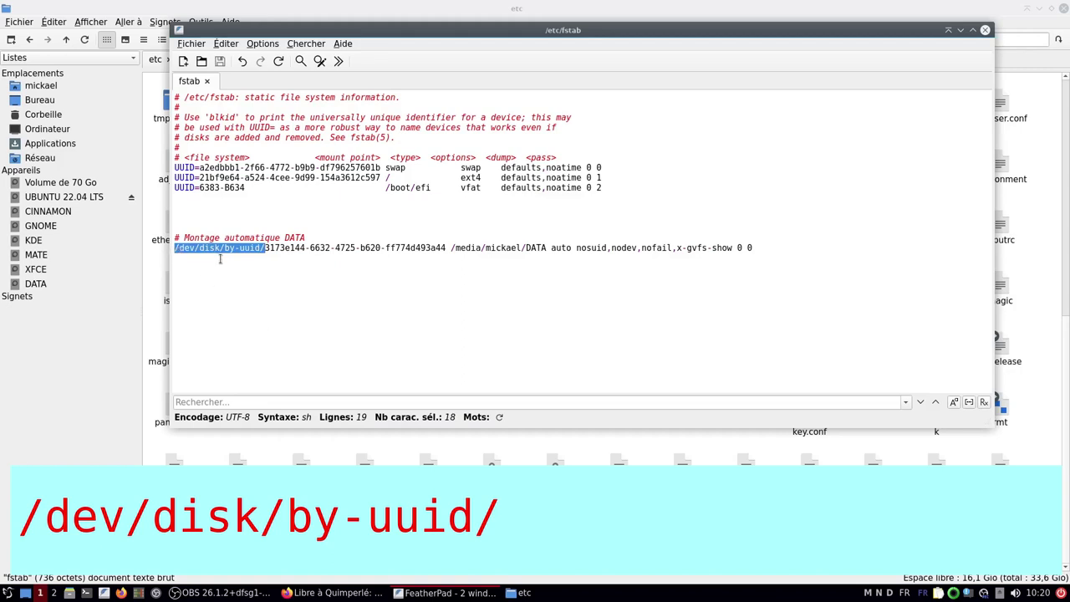
{"action": "left_click", "coordinate": [284, 281]}
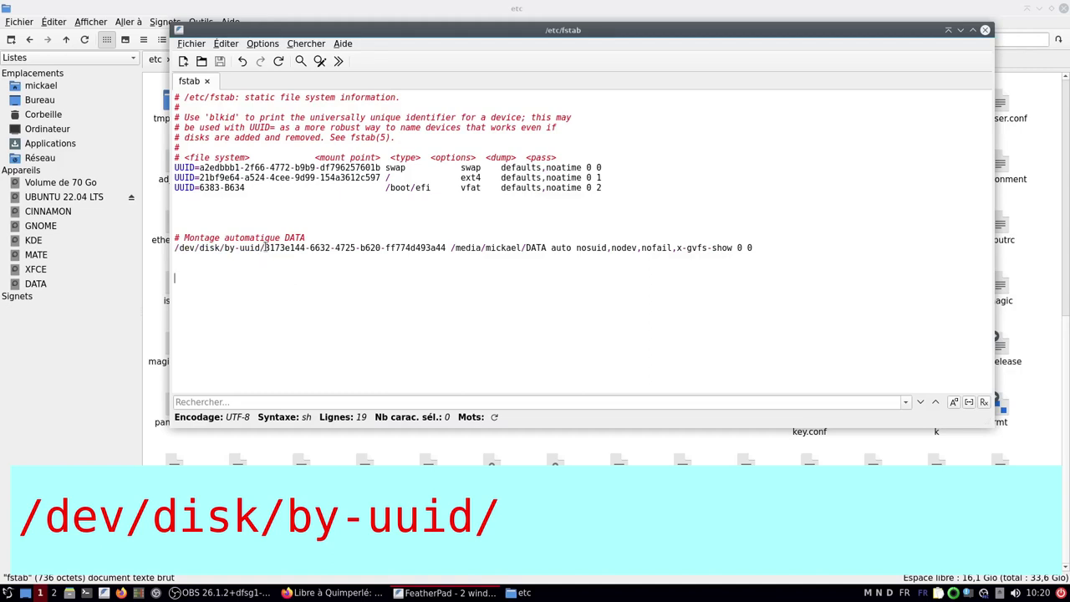
{"action": "left_click_drag", "start_coordinate": [266, 248], "coordinate": [448, 247]}
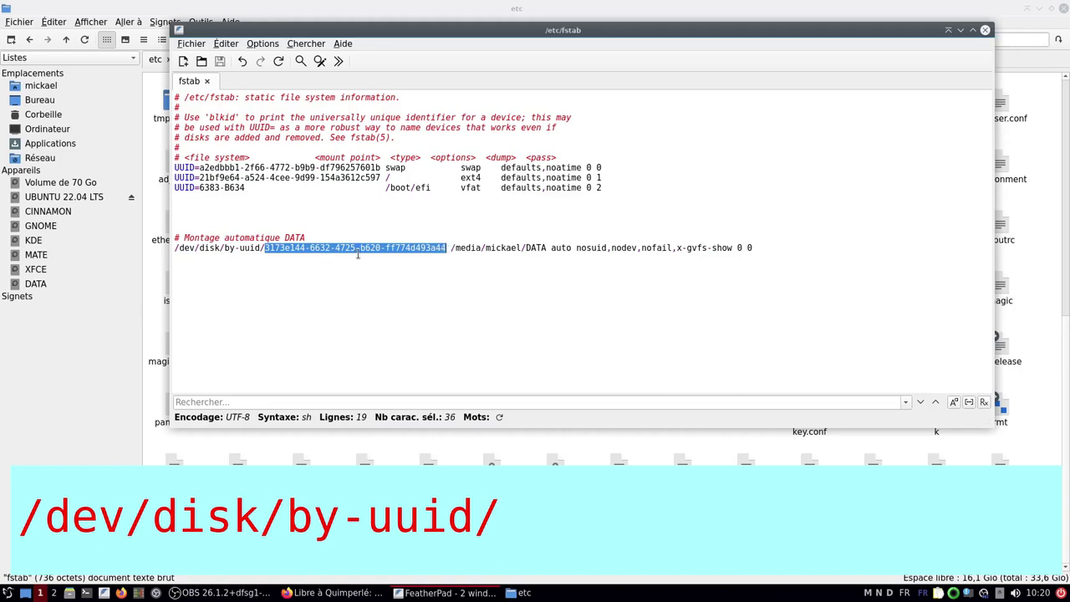
Step: Switch to Firefox, open the bookmarked uuid_et_label page of the ubuntu-fr wiki, and copy its sudo blkid command
{"action": "left_click", "coordinate": [316, 593]}
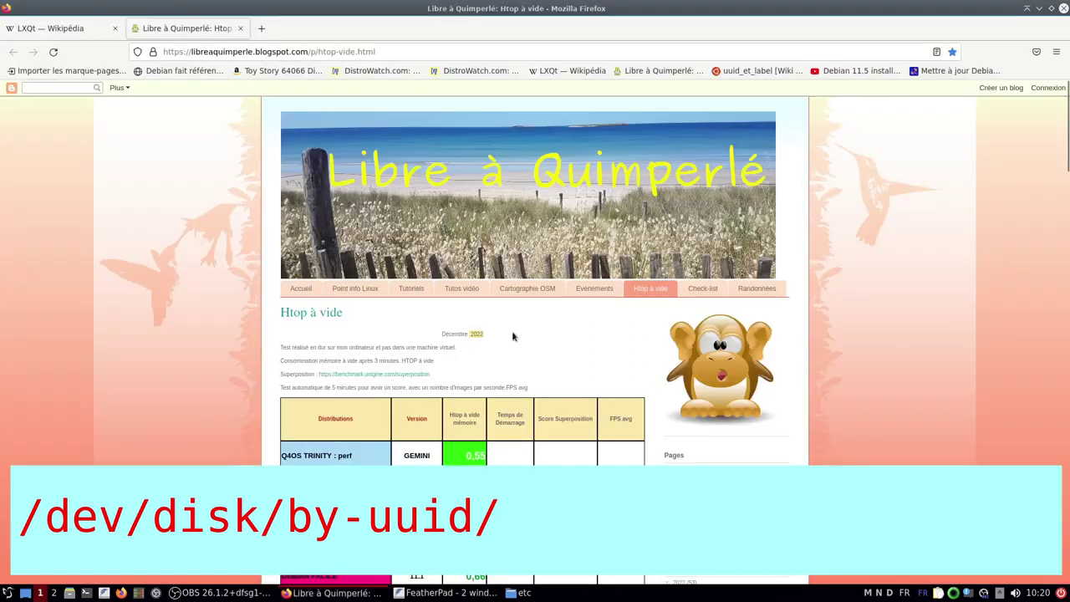
{"action": "left_click", "coordinate": [735, 74]}
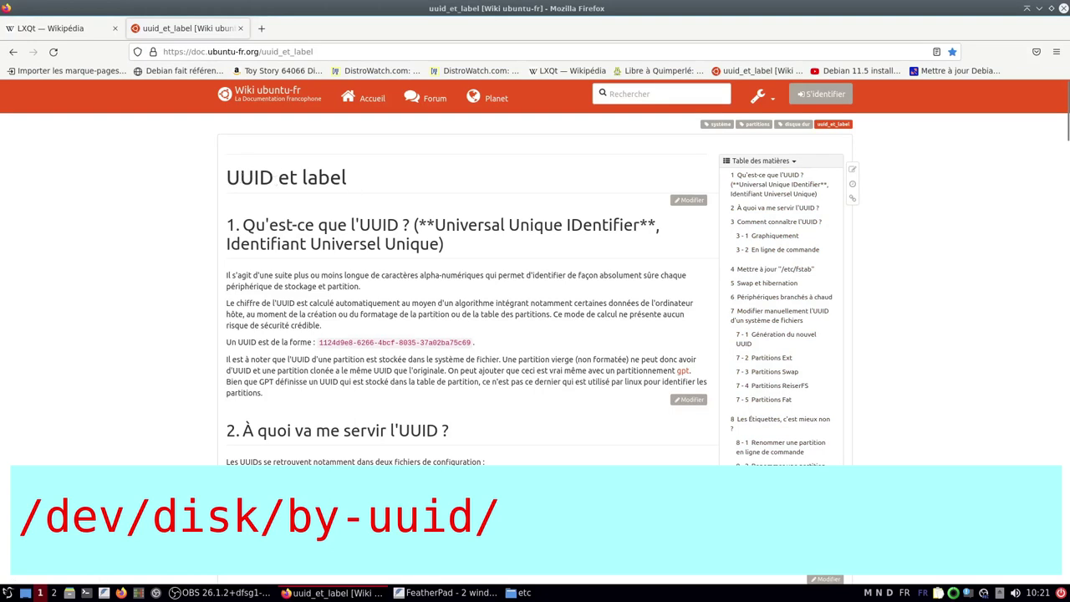
{"action": "scroll", "coordinate": [388, 450], "scroll_direction": "down", "scroll_amount": 5}
{"action": "scroll", "coordinate": [390, 449], "scroll_direction": "down", "scroll_amount": 2}
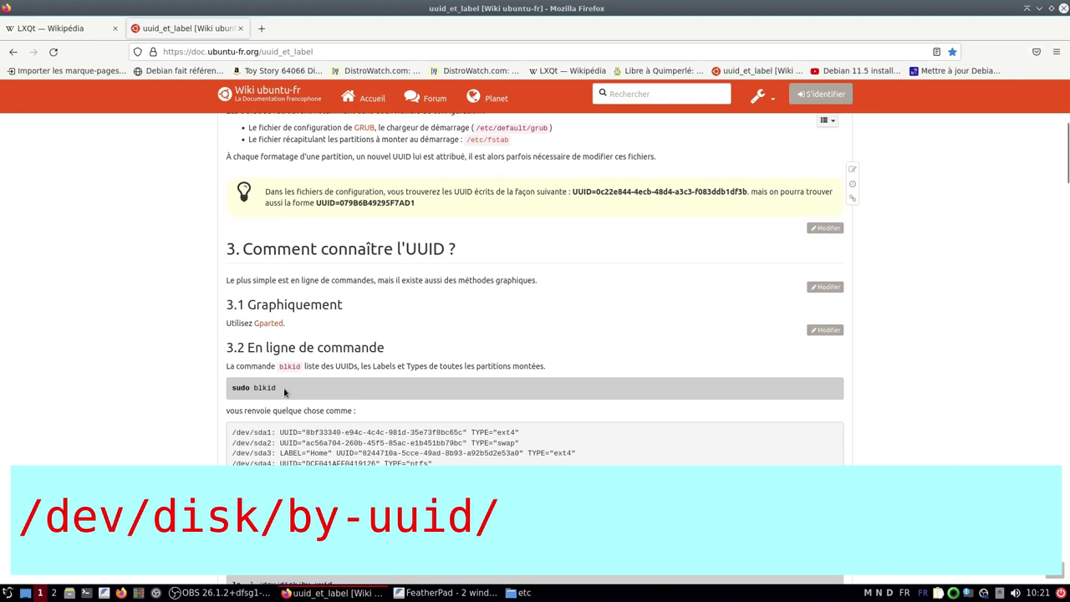
{"action": "left_click_drag", "start_coordinate": [282, 391], "coordinate": [231, 387]}
{"action": "key", "text": "ctrl+c"}
Step: Run sudo blkid in a terminal, authenticating with the account password
{"action": "left_click", "coordinate": [85, 593]}
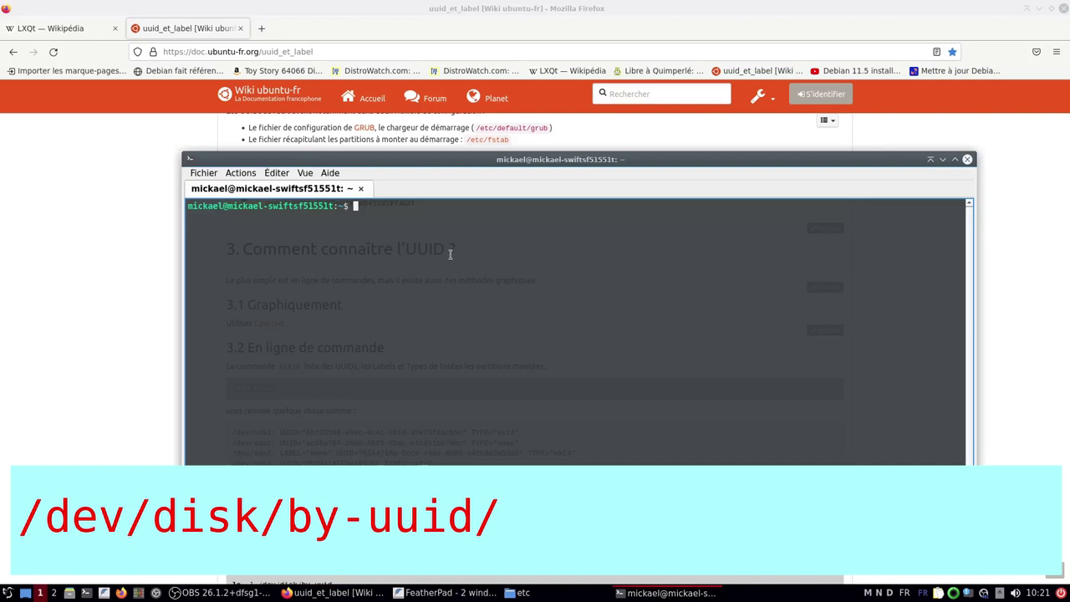
{"action": "key", "text": "ctrl+shift+v"}
{"action": "key", "text": "Return"}
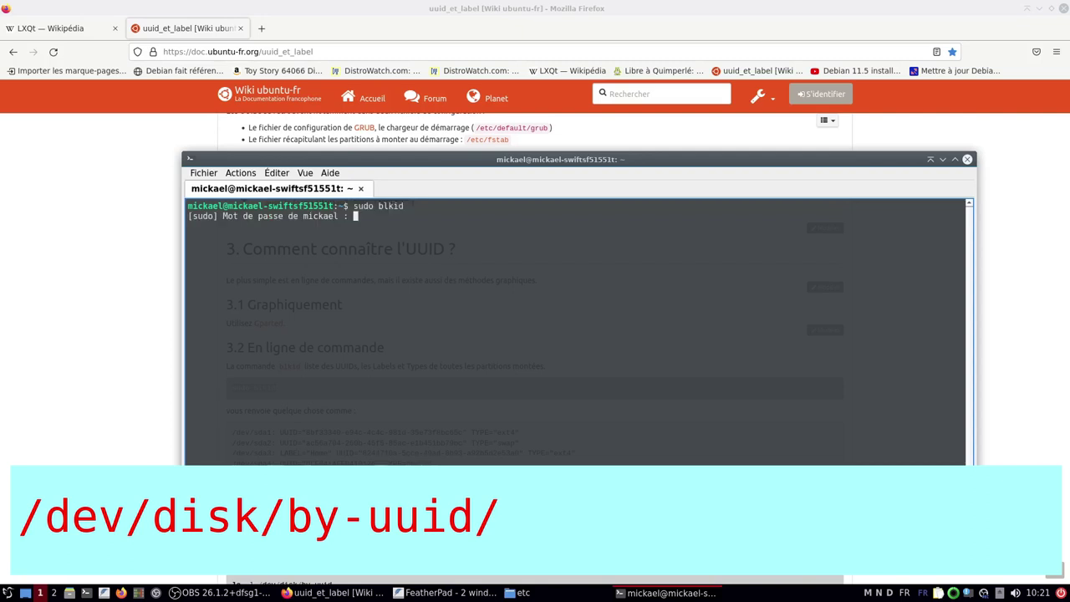
{"action": "key", "text": "Return"}
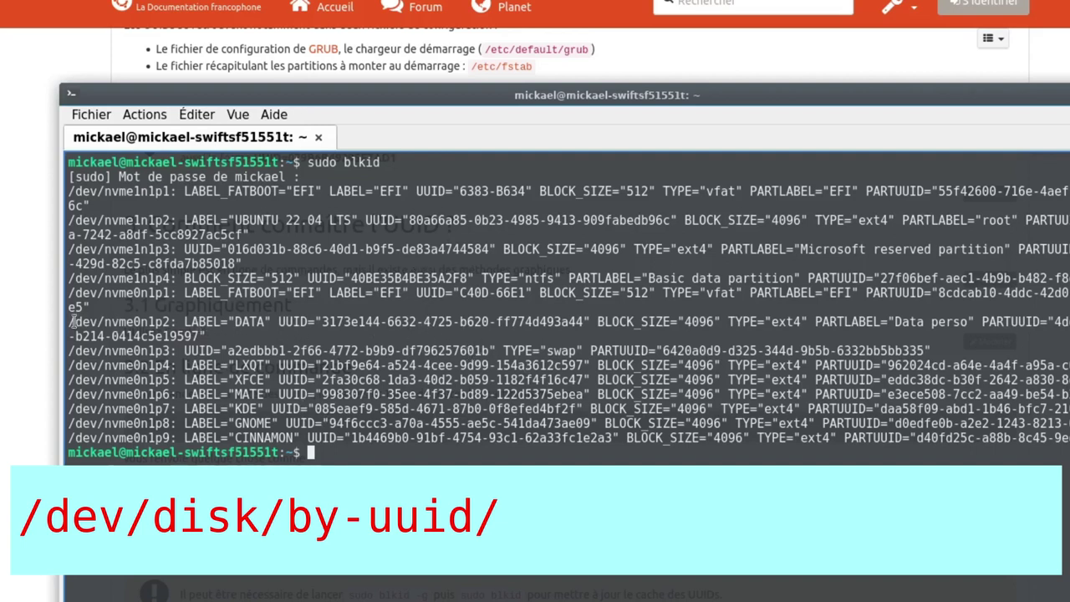
Step: Find the DATA partition in the blkid output and highlight its device path, label and UUID
{"action": "left_click_drag", "start_coordinate": [67, 321], "coordinate": [174, 321]}
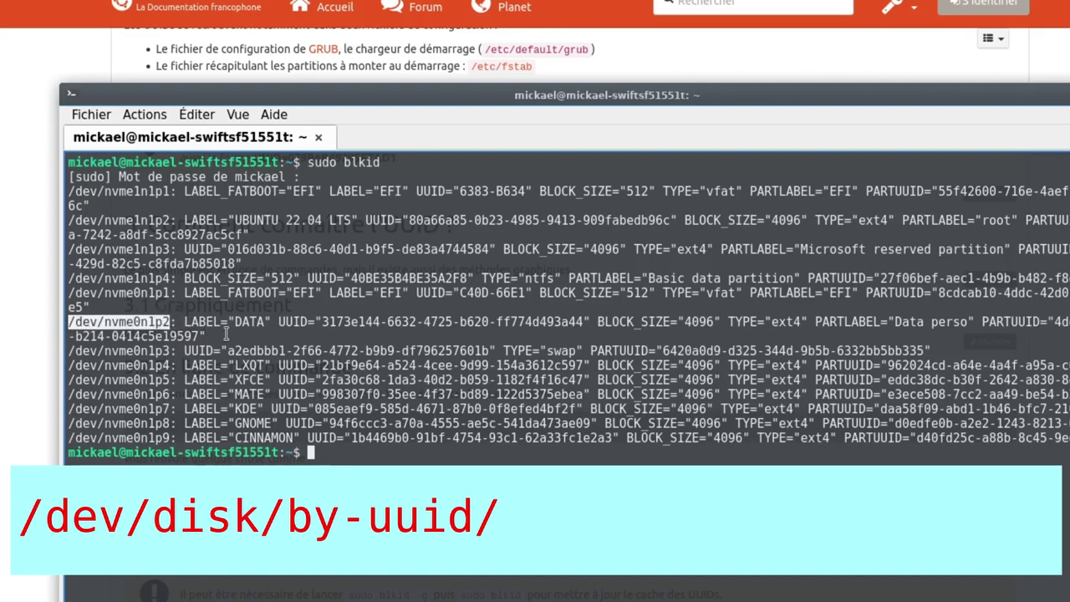
{"action": "left_click_drag", "start_coordinate": [234, 326], "coordinate": [264, 327]}
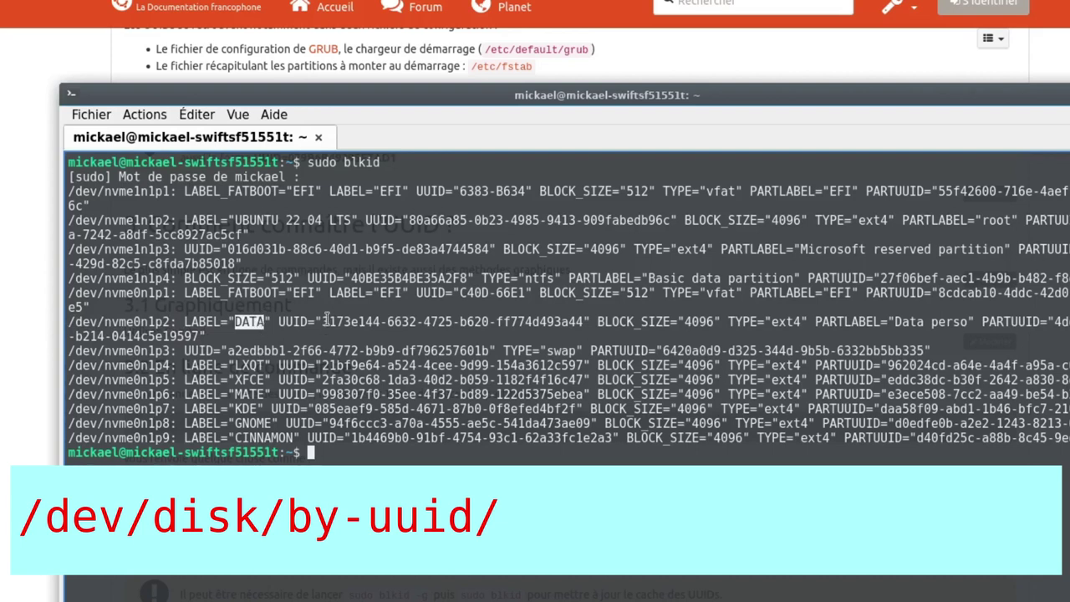
{"action": "left_click_drag", "start_coordinate": [327, 321], "coordinate": [579, 328]}
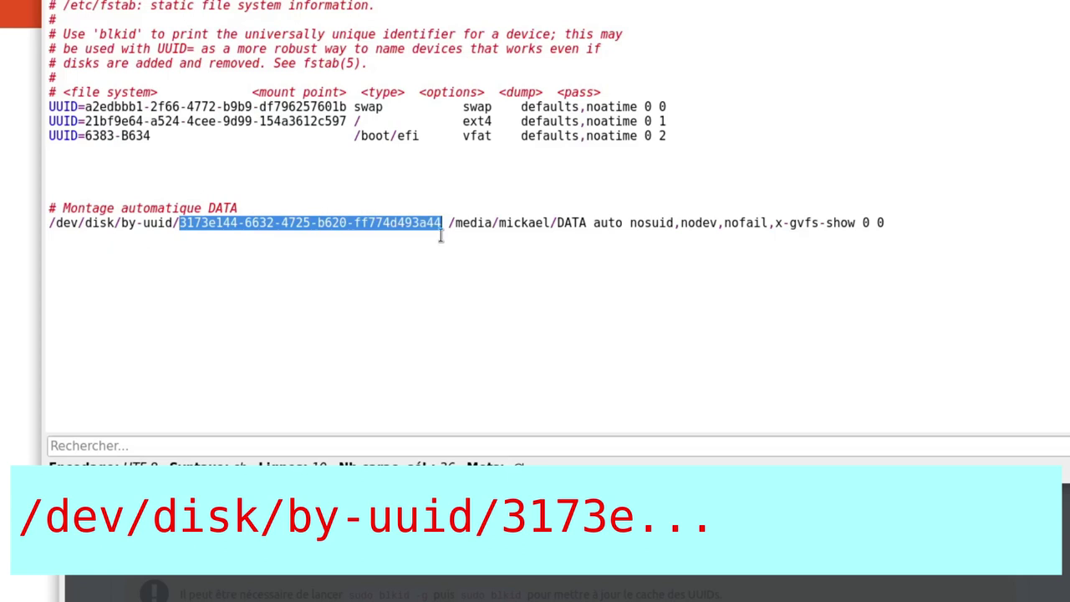
Step: Highlight the mount point in the DATA line, switch to the file manager and open the DATA volume, authenticating with the account password
{"action": "left_click", "coordinate": [424, 311]}
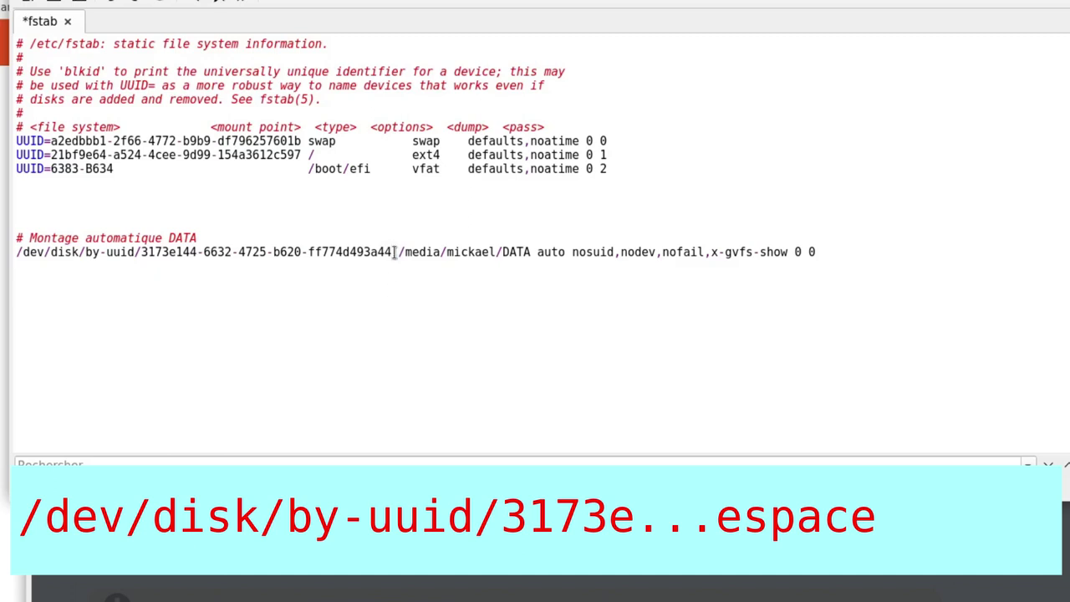
{"action": "left_click_drag", "start_coordinate": [398, 251], "coordinate": [526, 245]}
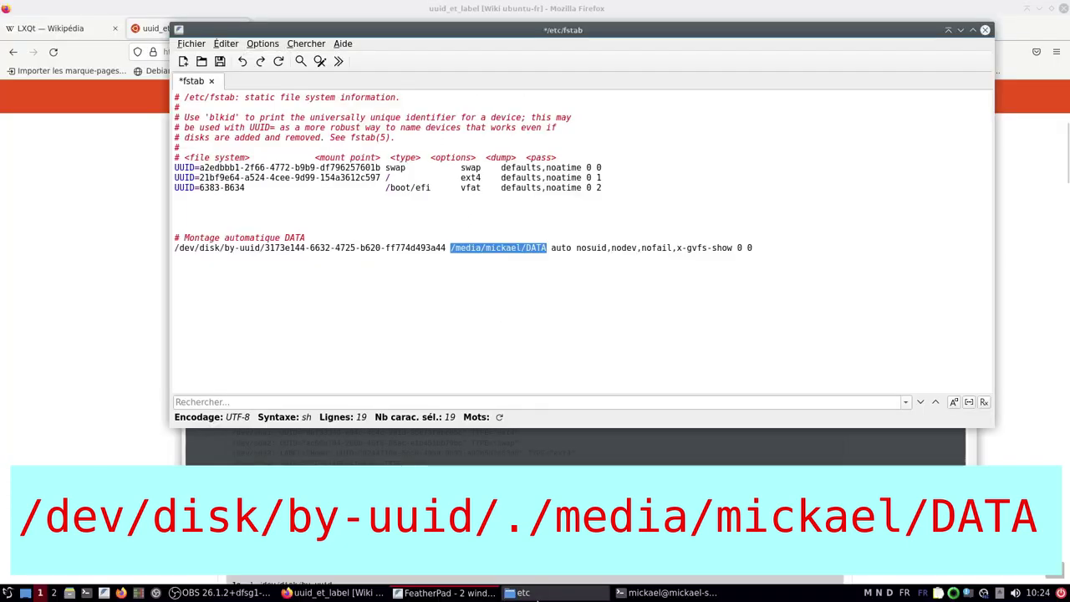
{"action": "left_click", "coordinate": [516, 593]}
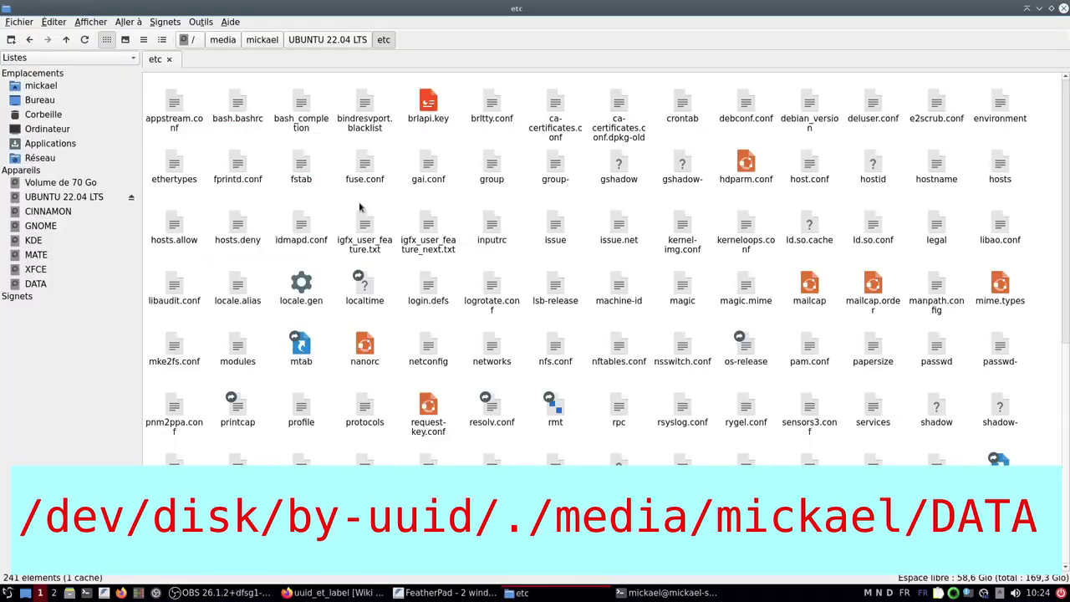
{"action": "mouse_move", "coordinate": [363, 170]}
{"action": "left_click", "coordinate": [42, 285]}
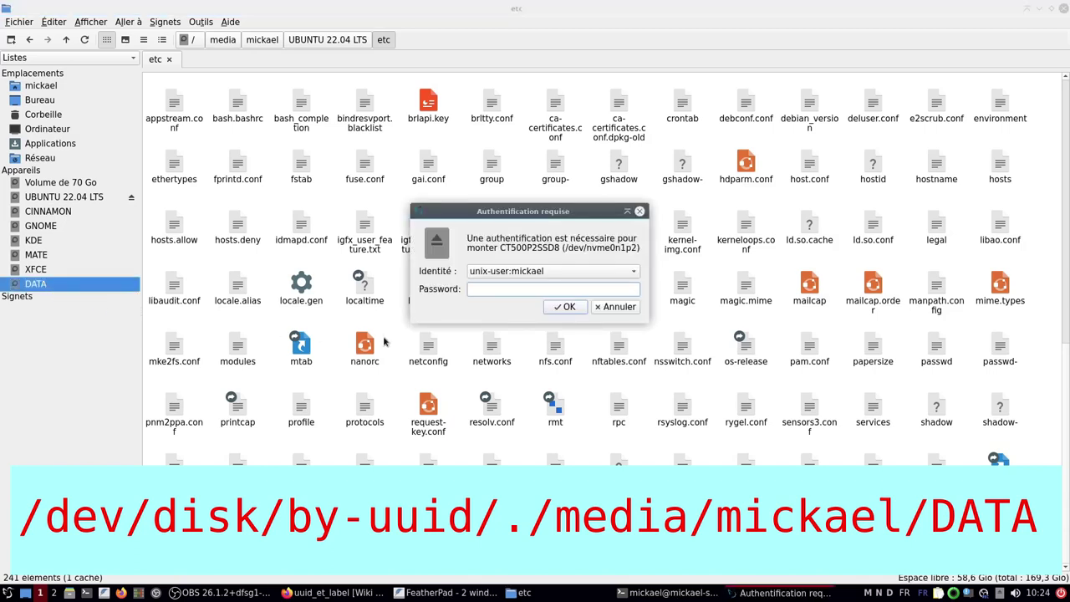
{"action": "key", "text": "Return"}
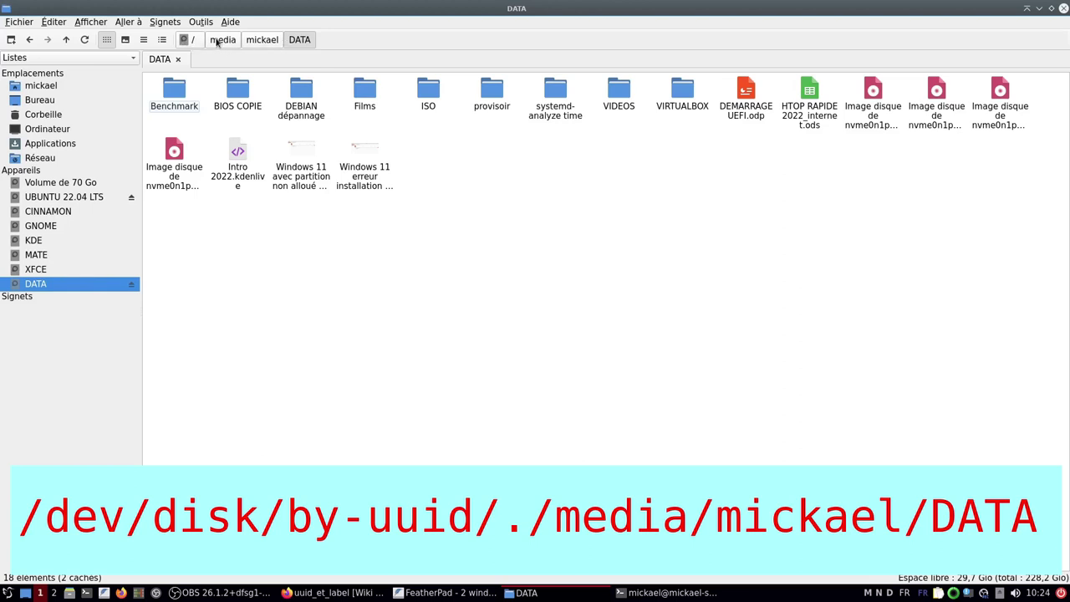
Step: Change the path bar display to Emplacement and highlight the full path of the DATA volume
{"action": "left_click", "coordinate": [86, 23]}
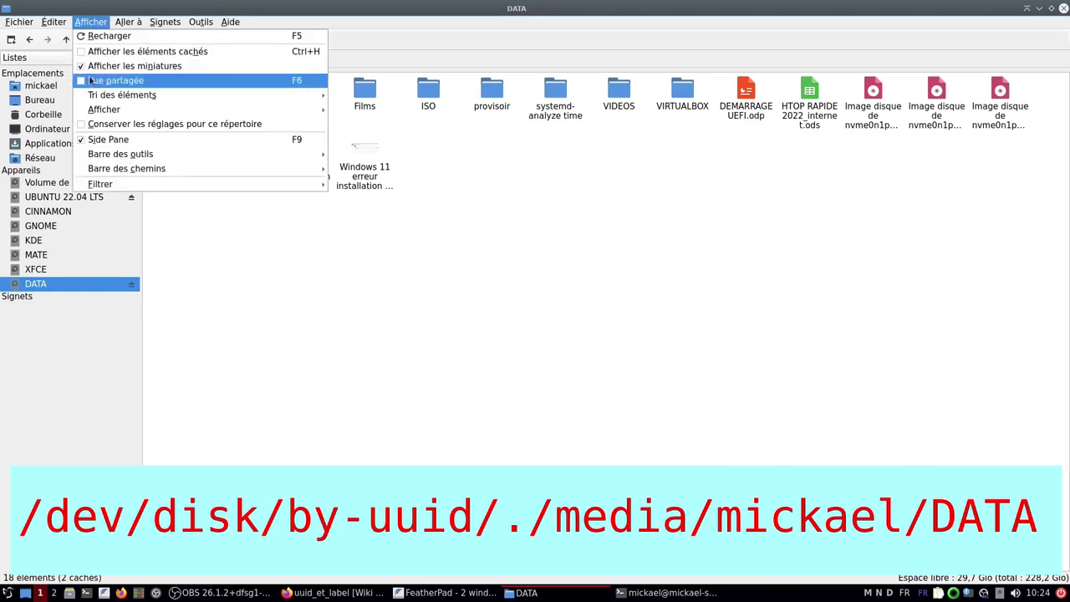
{"action": "mouse_move", "coordinate": [101, 170]}
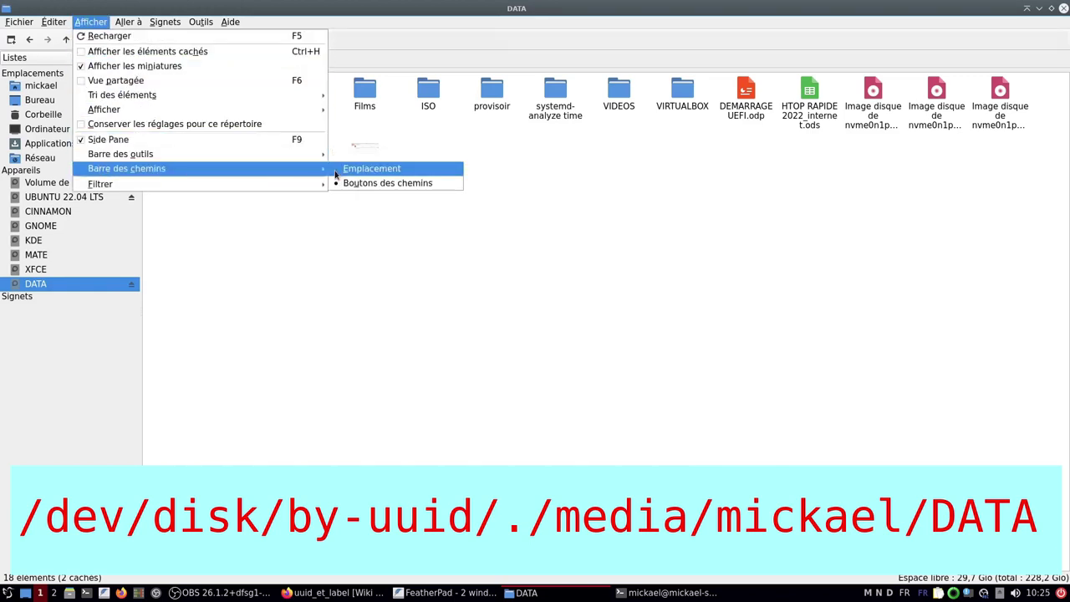
{"action": "left_click", "coordinate": [371, 169]}
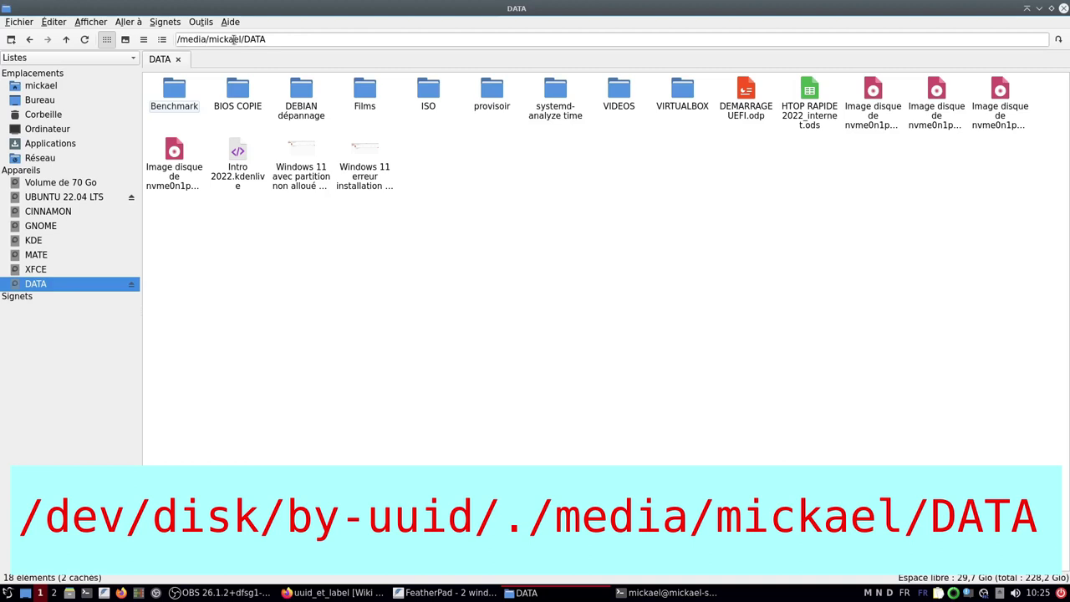
{"action": "left_click_drag", "start_coordinate": [282, 39], "coordinate": [176, 39]}
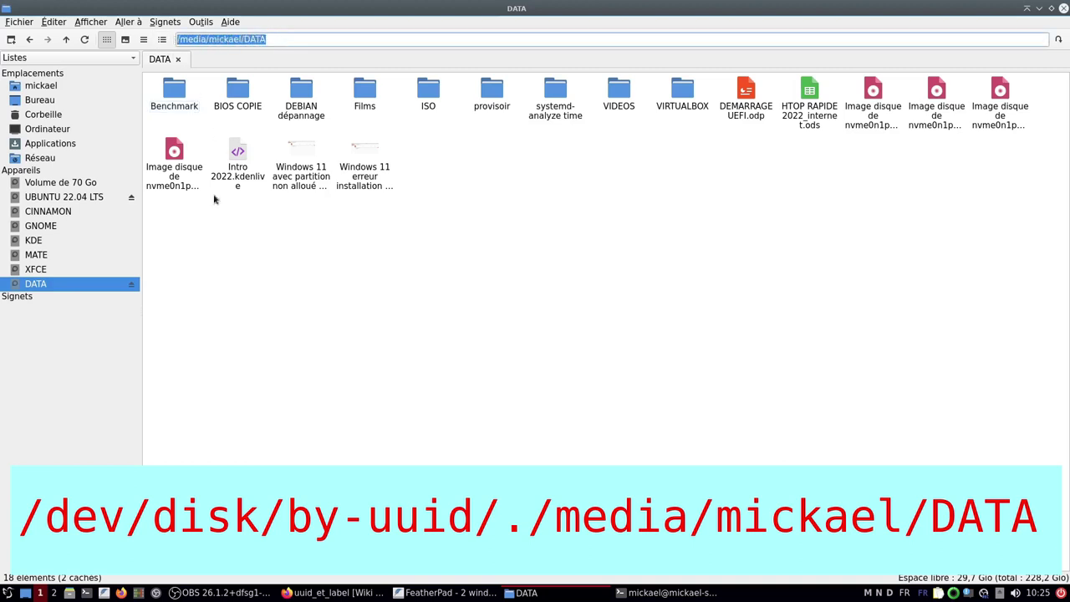
Step: Return to the fstab file, highlight auto nosuid,nodev,nofail,x-gvfs-show 0 0 in the DATA line, and close the editor window
{"action": "left_click", "coordinate": [439, 579]}
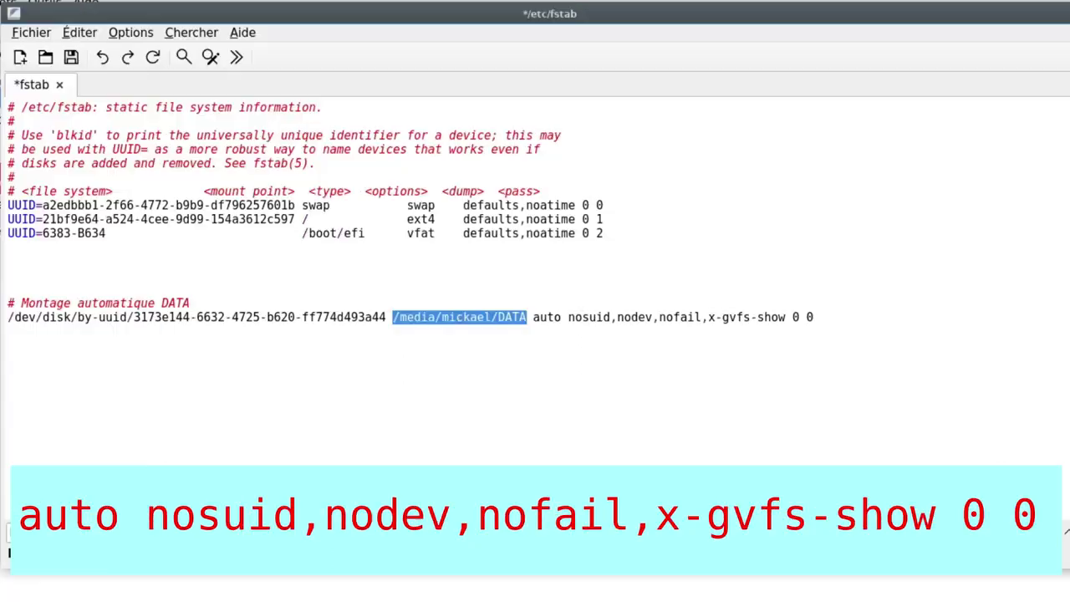
{"action": "left_click", "coordinate": [546, 294]}
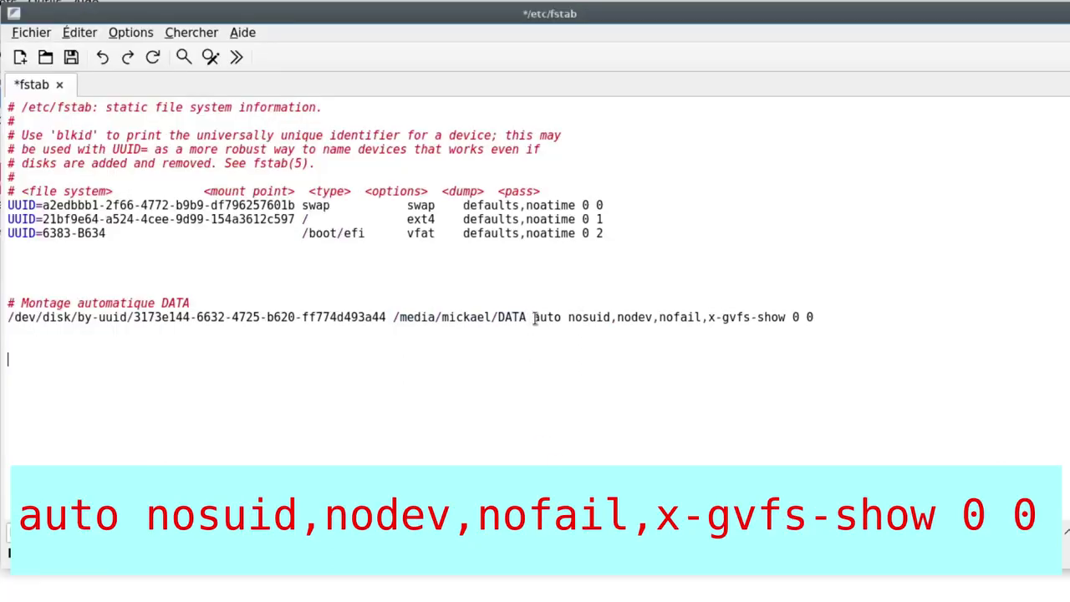
{"action": "left_click_drag", "start_coordinate": [535, 318], "coordinate": [821, 318]}
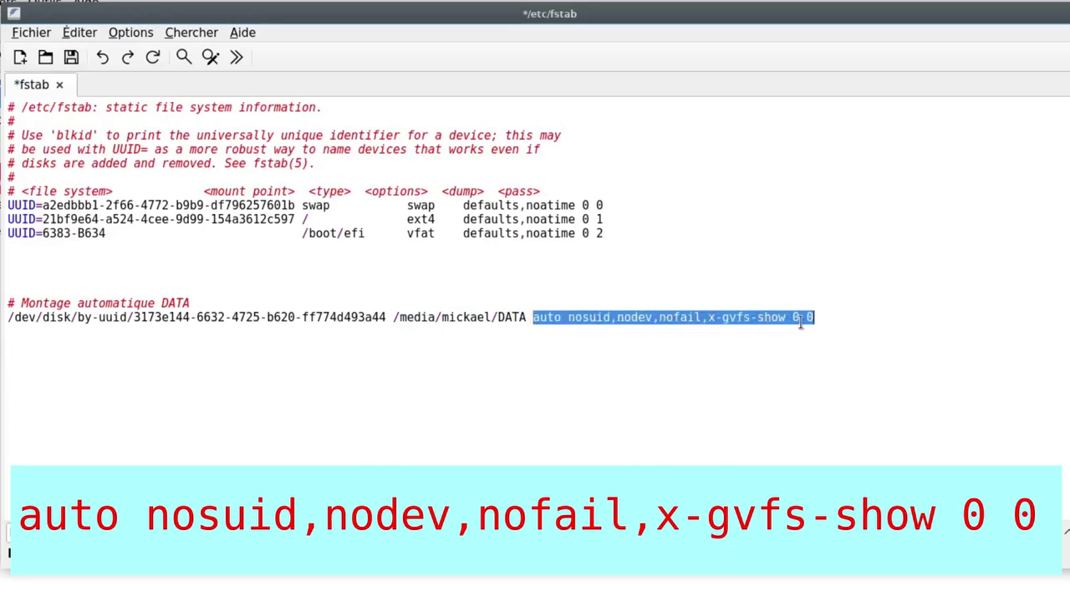
{"action": "left_click", "coordinate": [833, 342]}
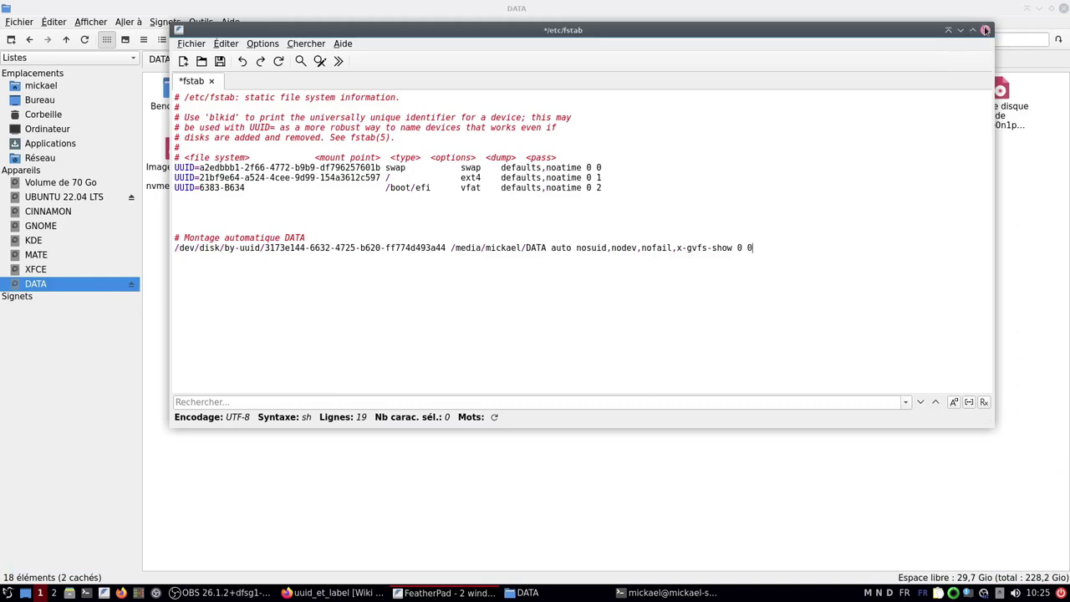
{"action": "key", "text": "ctrl+s"}
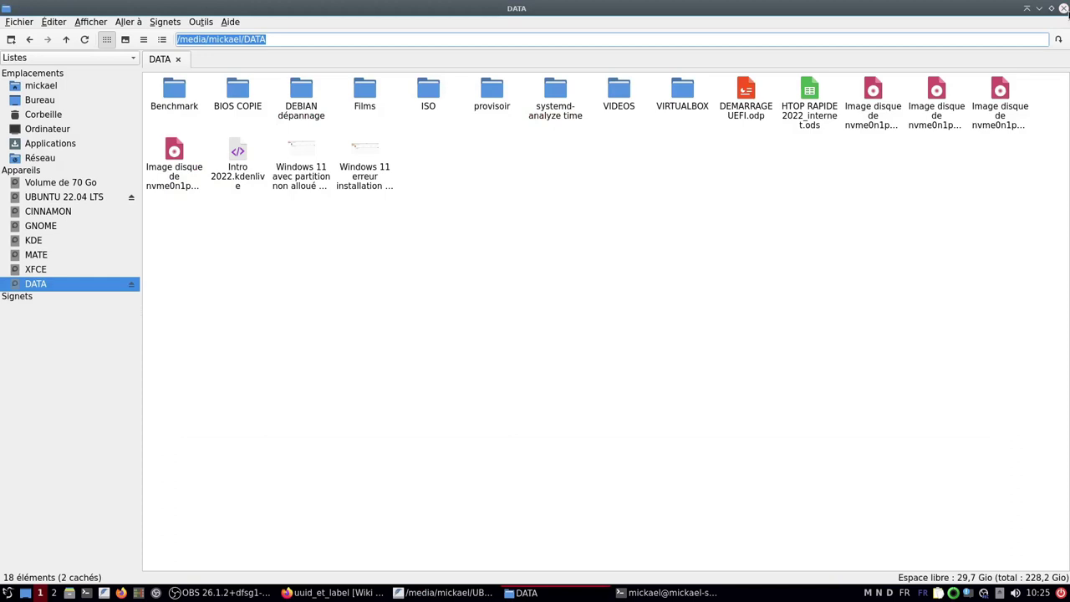
{"action": "left_click", "coordinate": [613, 340]}
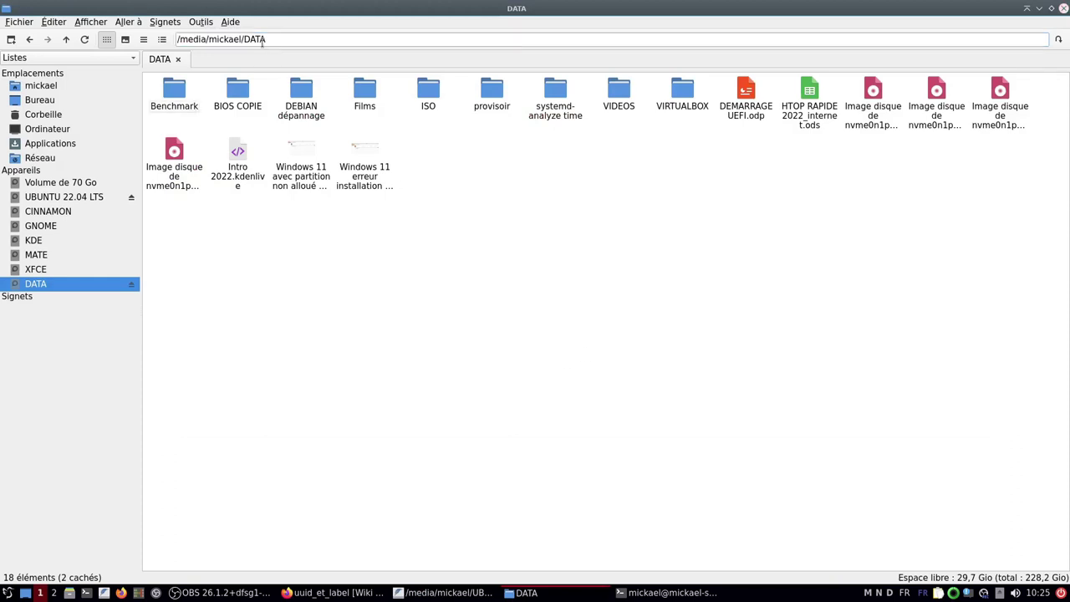
Step: Review the file manager preferences from Comportement through Affichage, Interface utilisateur, Vignette, Volume and Avancé, and cancel the dialog
{"action": "left_click", "coordinate": [53, 23]}
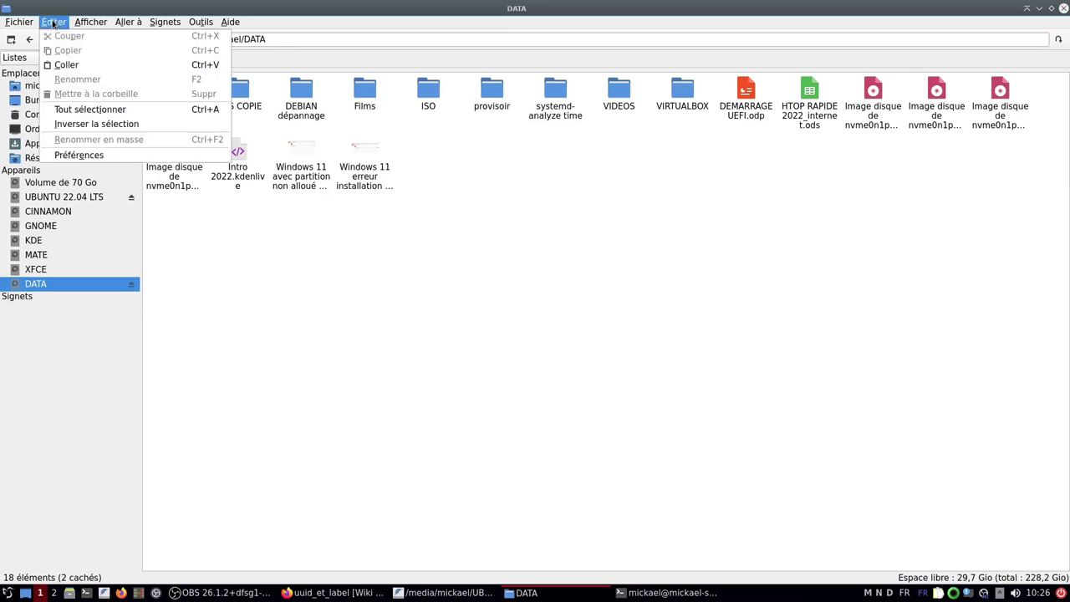
{"action": "left_click", "coordinate": [80, 156]}
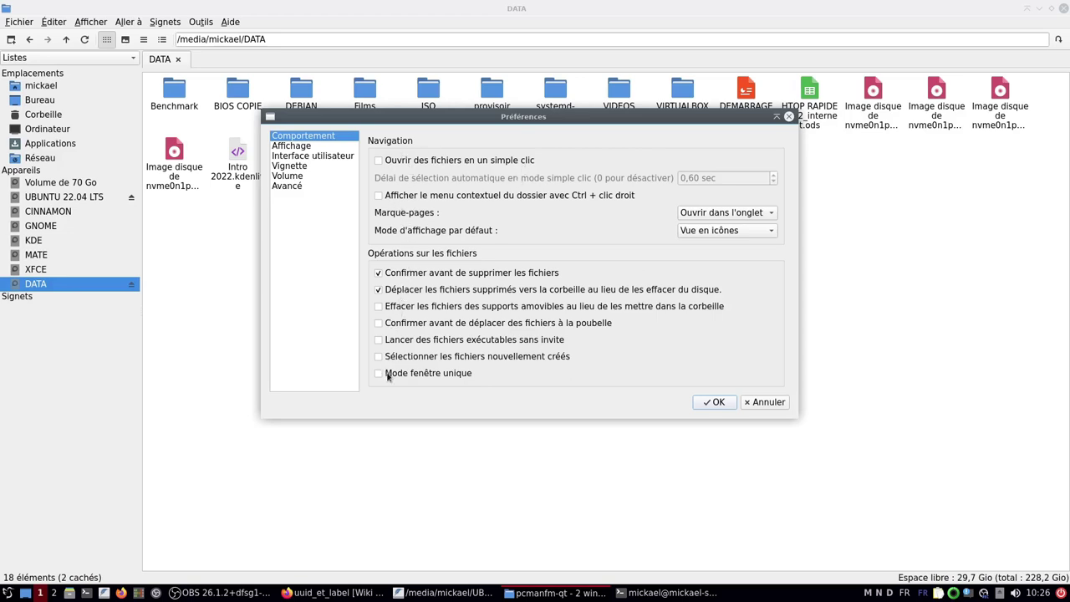
{"action": "left_click", "coordinate": [284, 147]}
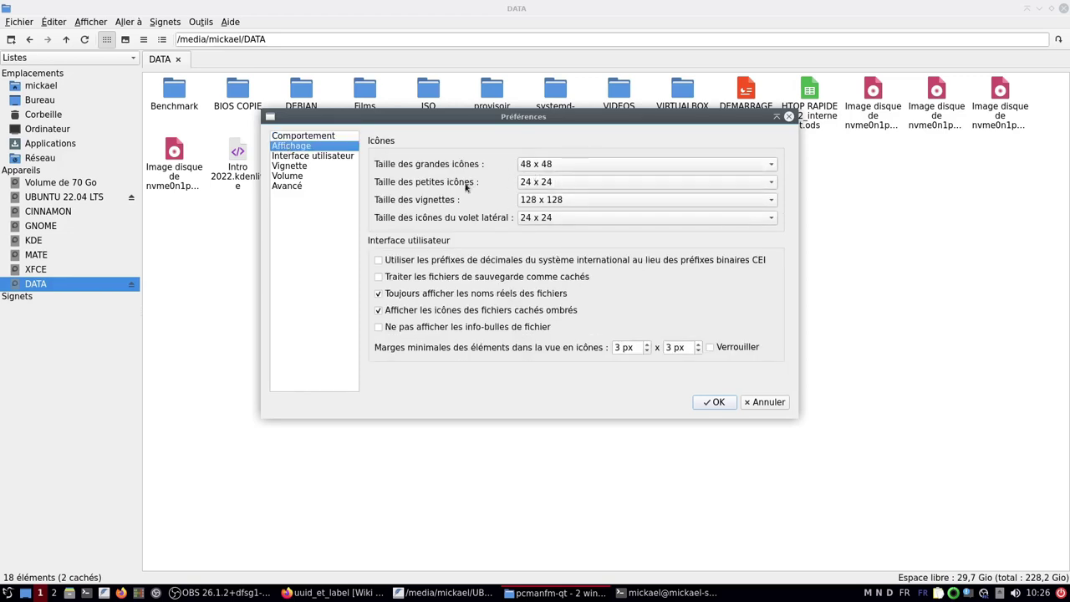
{"action": "left_click", "coordinate": [326, 156]}
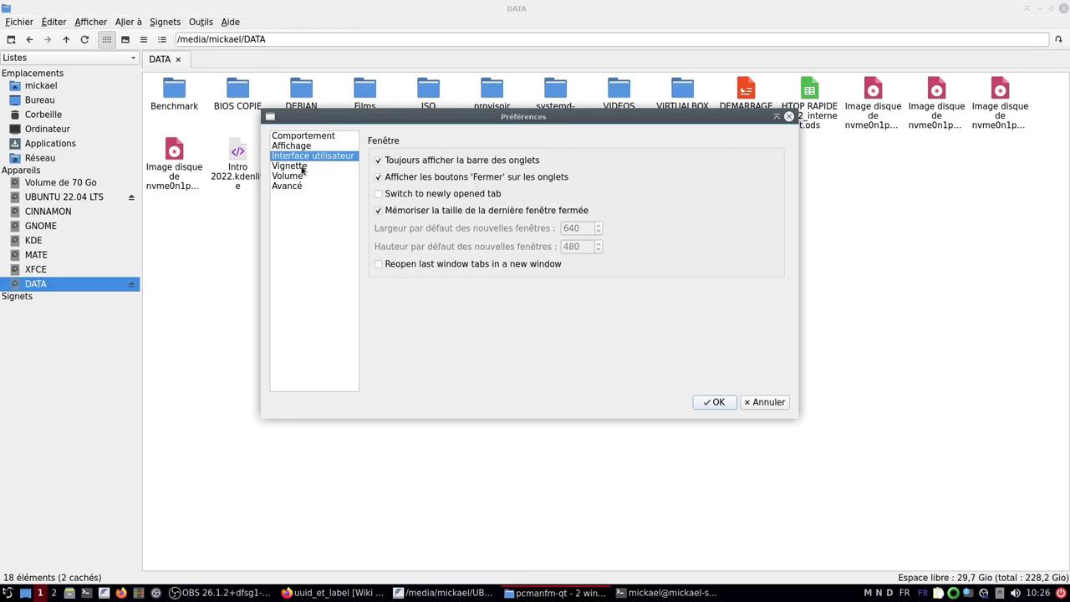
{"action": "left_click", "coordinate": [303, 167]}
{"action": "left_click", "coordinate": [296, 177]}
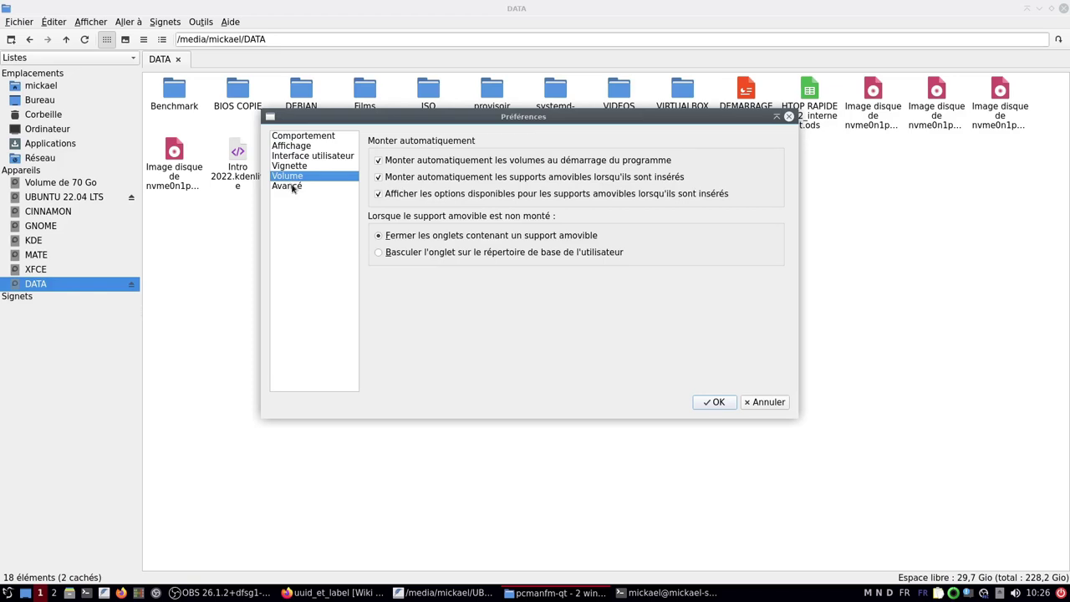
{"action": "left_click", "coordinate": [289, 186]}
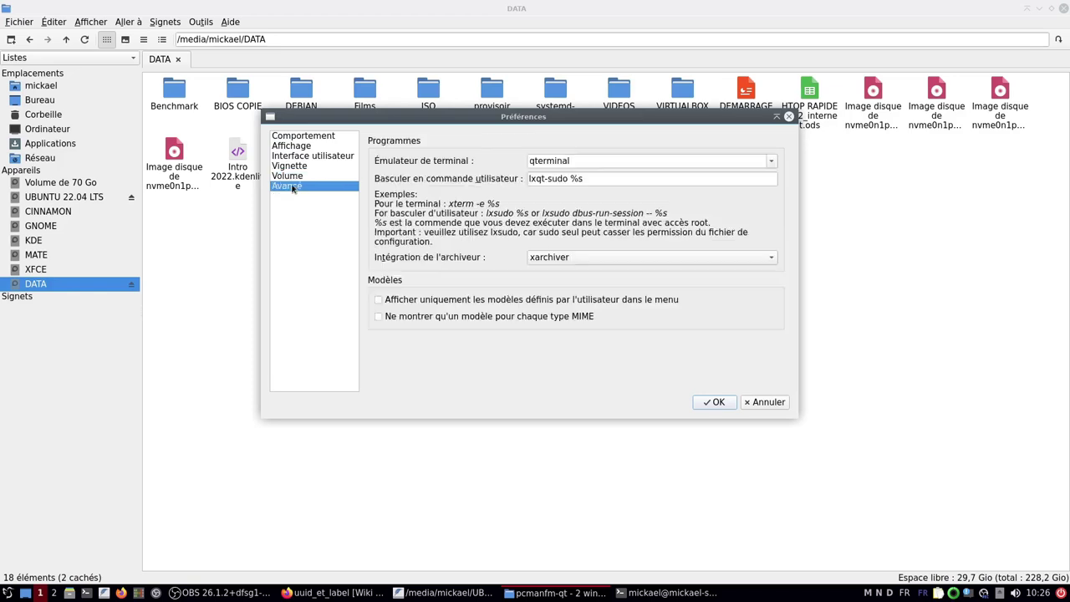
{"action": "left_click", "coordinate": [764, 403]}
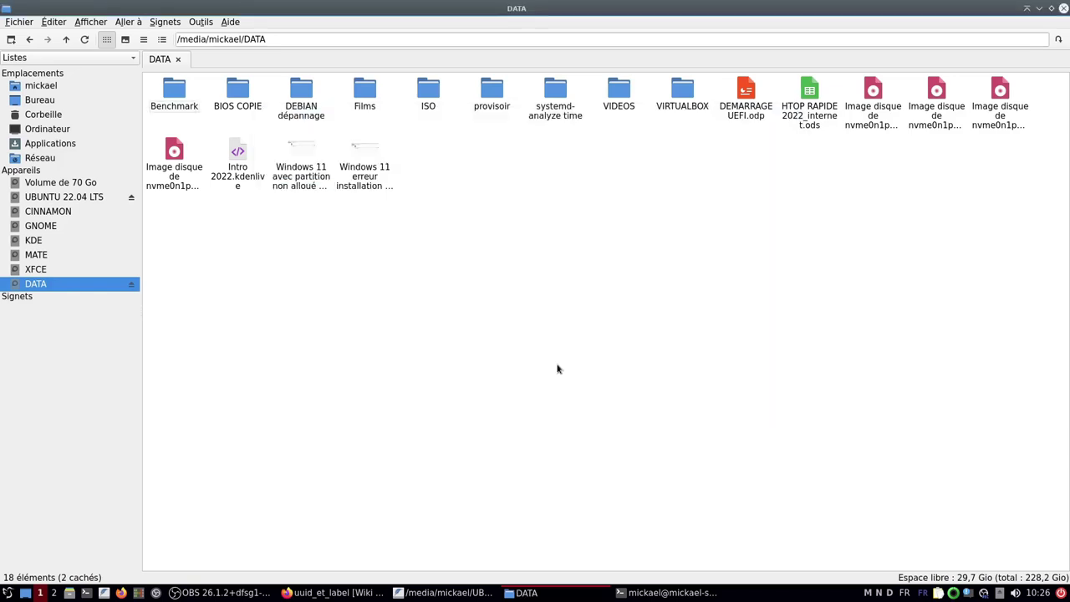
Step: Open the Images folder in the home directory, set it to Vue en vignettes, and keep these settings for this folder only
{"action": "left_click", "coordinate": [42, 87]}
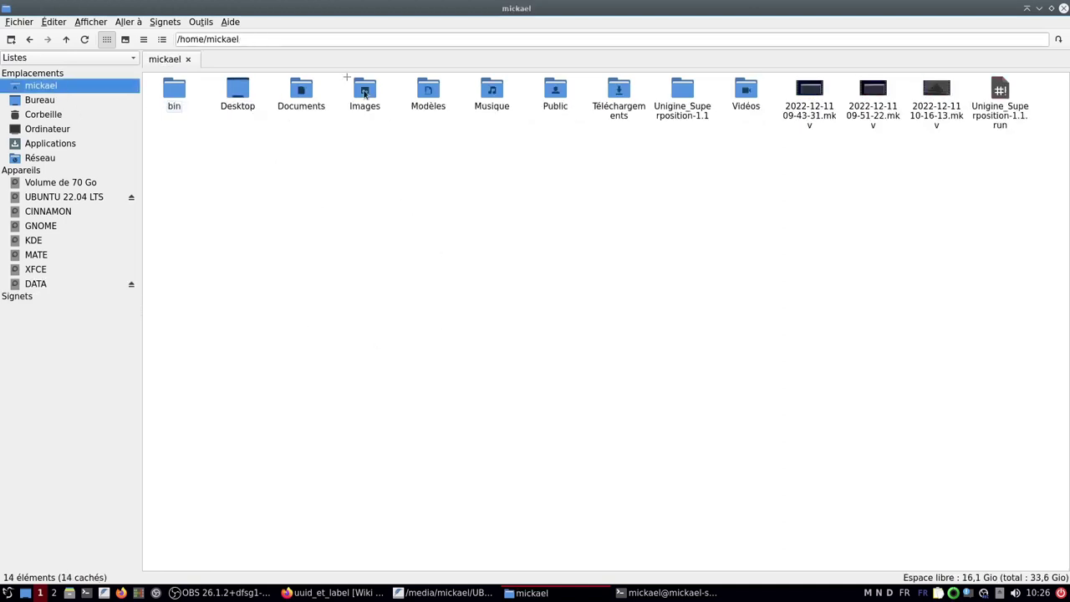
{"action": "double_click", "coordinate": [365, 95]}
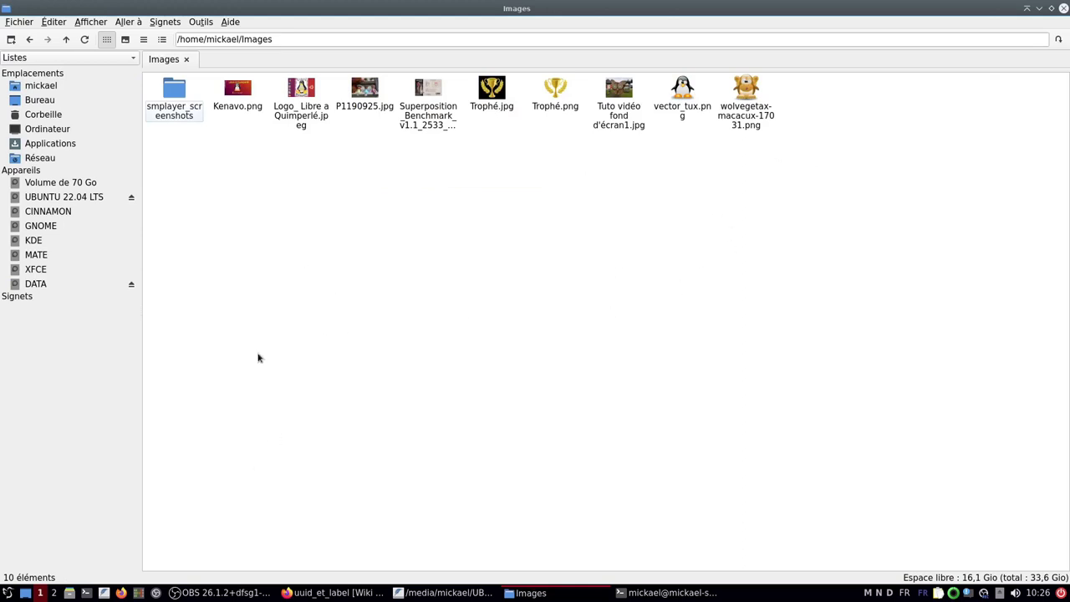
{"action": "left_click", "coordinate": [93, 22]}
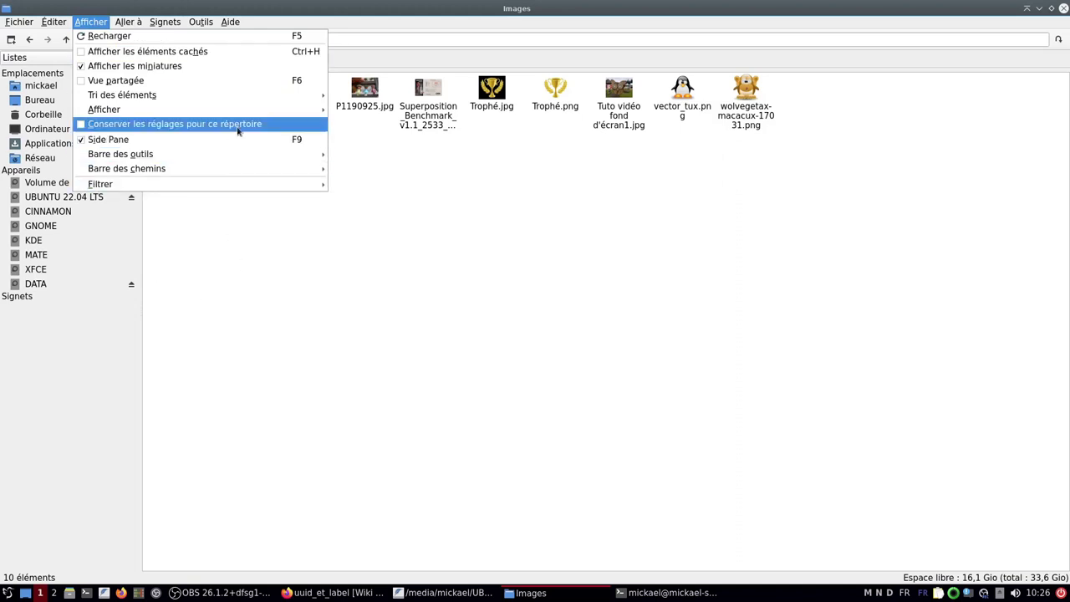
{"action": "mouse_move", "coordinate": [144, 111]}
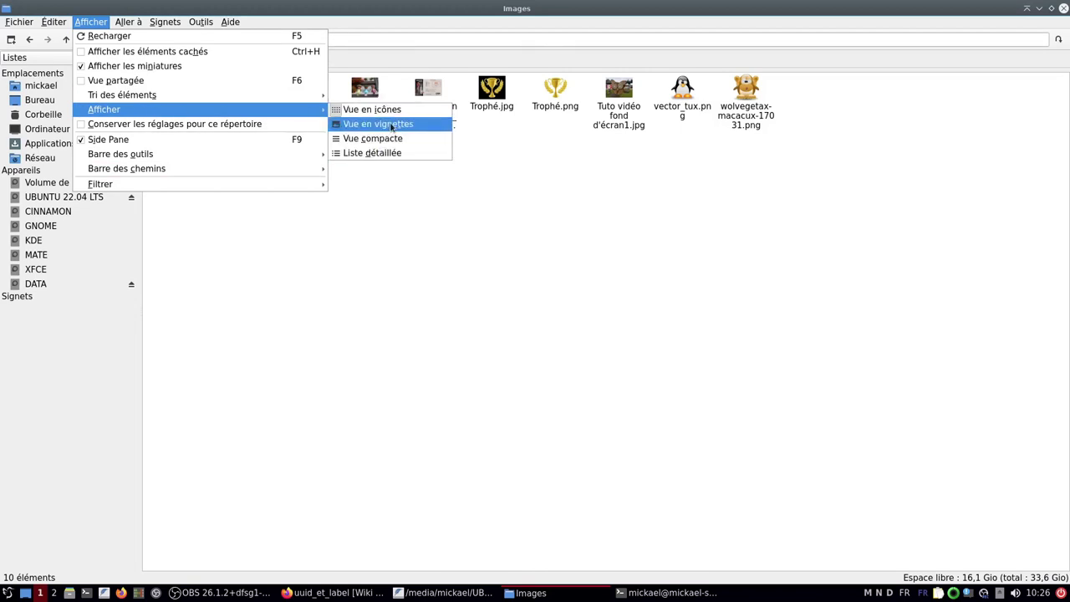
{"action": "left_click", "coordinate": [391, 127]}
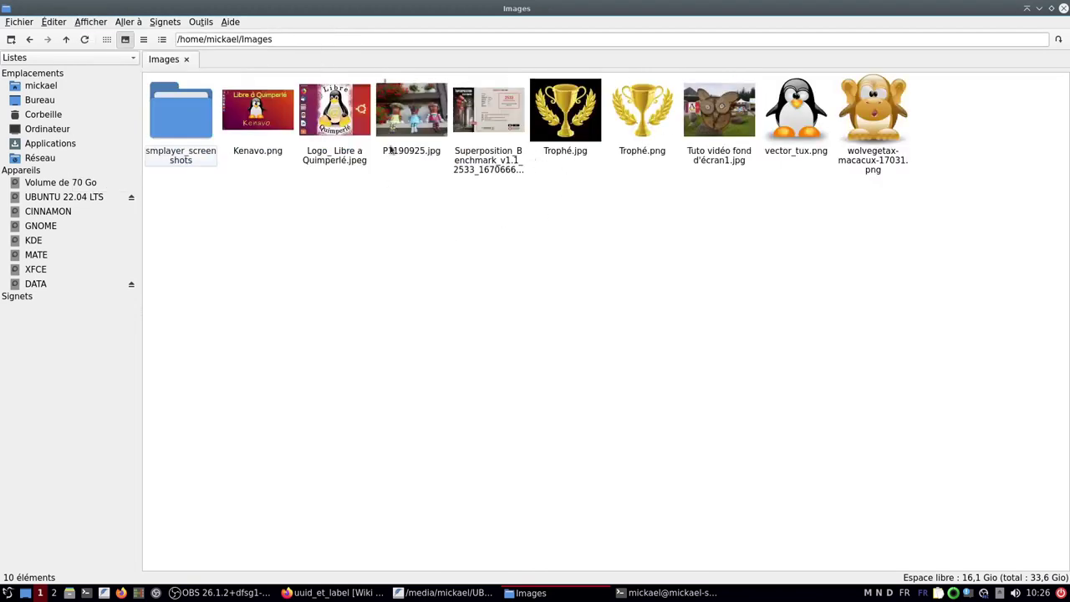
{"action": "left_click", "coordinate": [89, 23]}
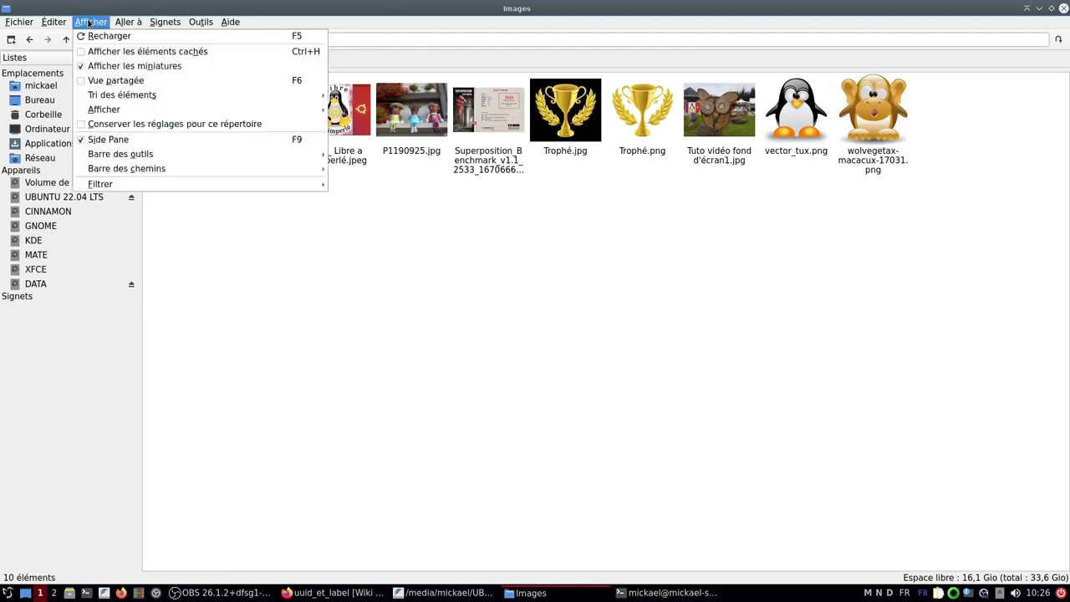
{"action": "left_click", "coordinate": [82, 126]}
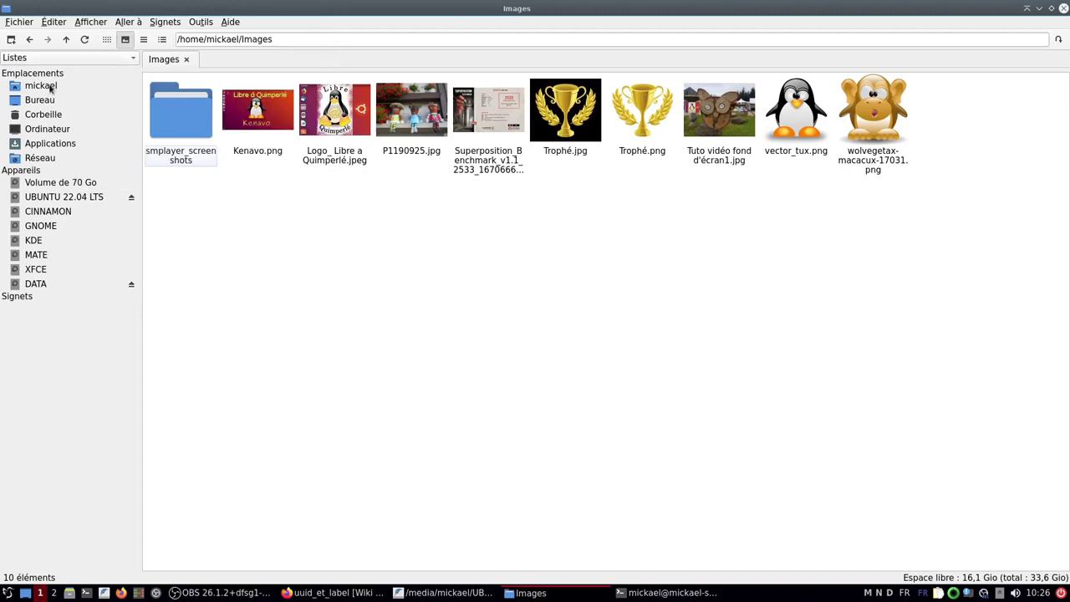
Step: Open the Musique folder in the home directory, set it to Liste détaillée, and keep these settings for this folder only
{"action": "left_click", "coordinate": [49, 86]}
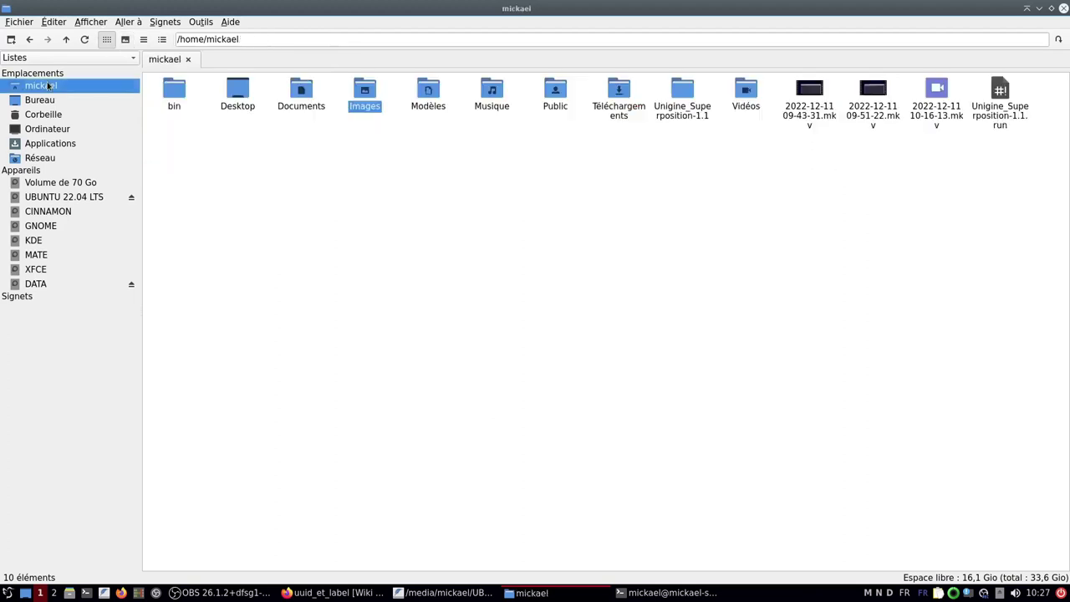
{"action": "double_click", "coordinate": [491, 93]}
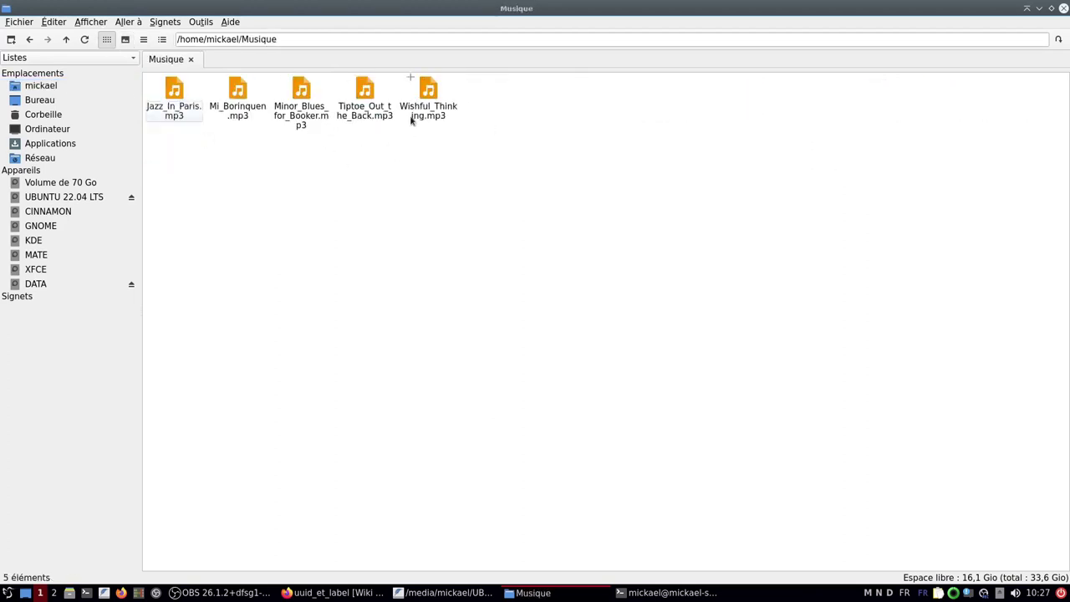
{"action": "left_click", "coordinate": [95, 21]}
{"action": "mouse_move", "coordinate": [112, 108]}
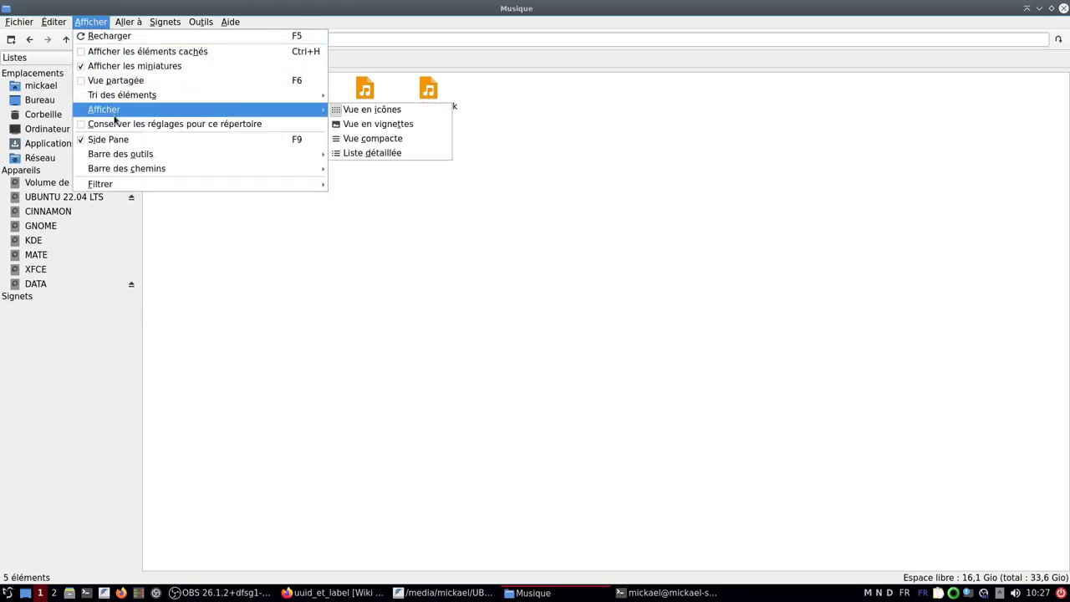
{"action": "left_click", "coordinate": [402, 154]}
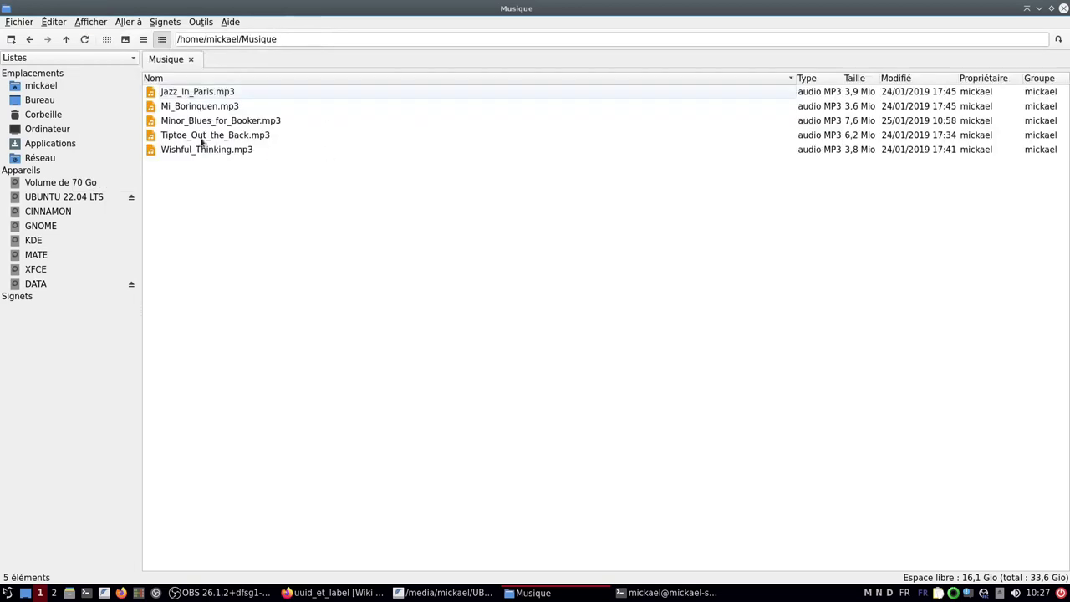
{"action": "left_click", "coordinate": [79, 22]}
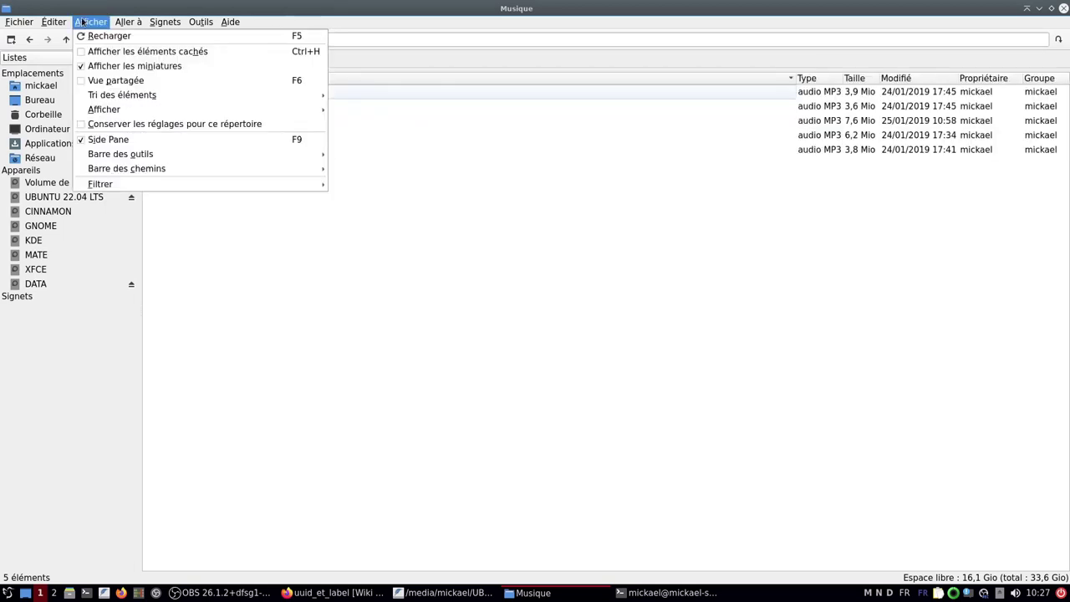
{"action": "left_click", "coordinate": [82, 125]}
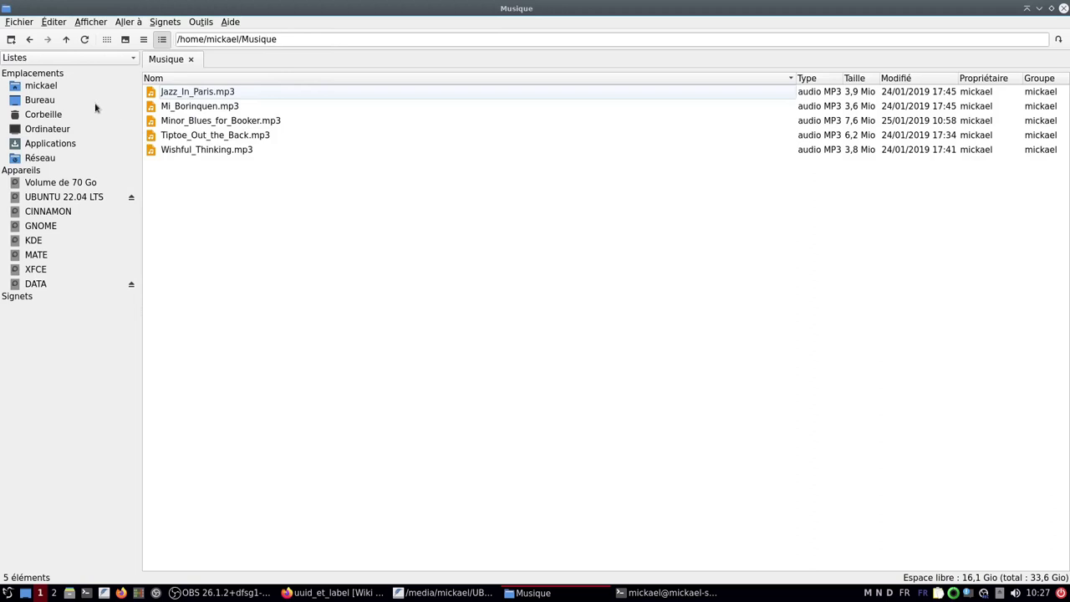
Step: Open the Images folder from the home directory, open the home directory and Musique in additional tabs, and switch to the Musique tab
{"action": "left_click", "coordinate": [50, 90]}
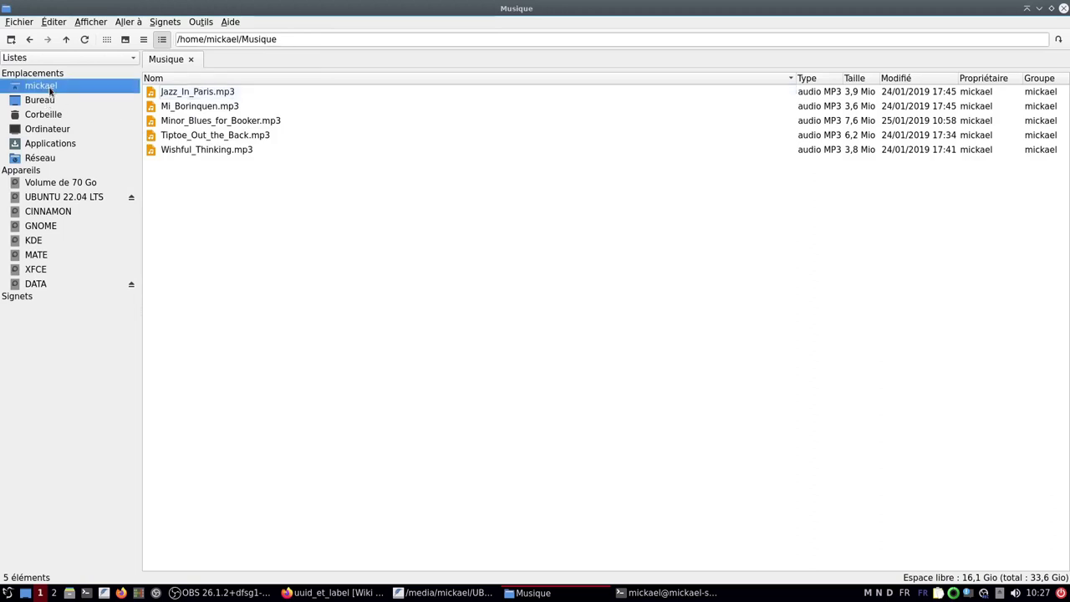
{"action": "double_click", "coordinate": [363, 96]}
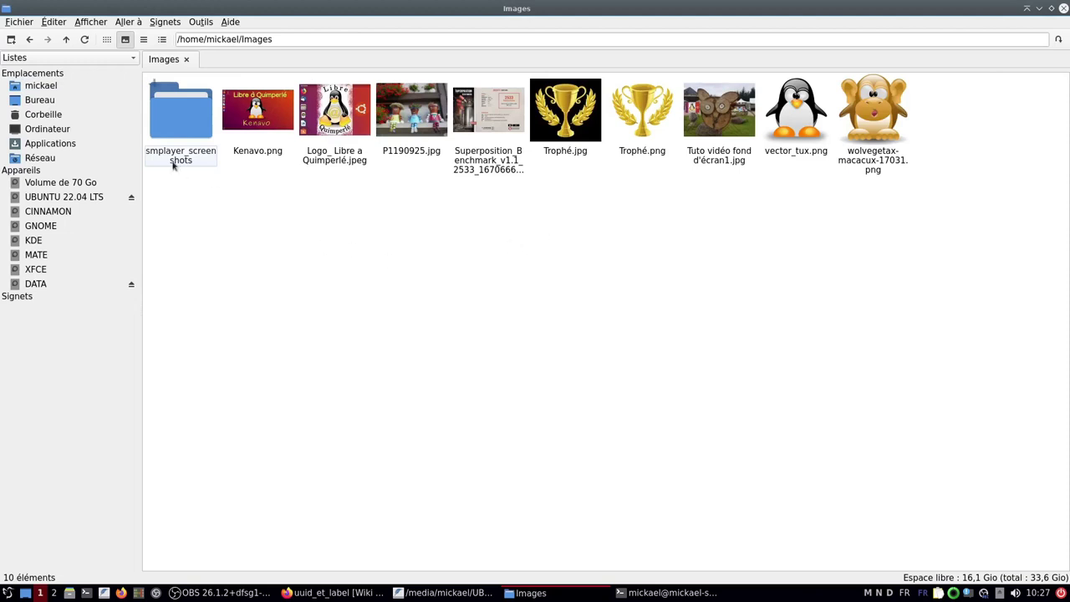
{"action": "middle_click", "coordinate": [58, 86]}
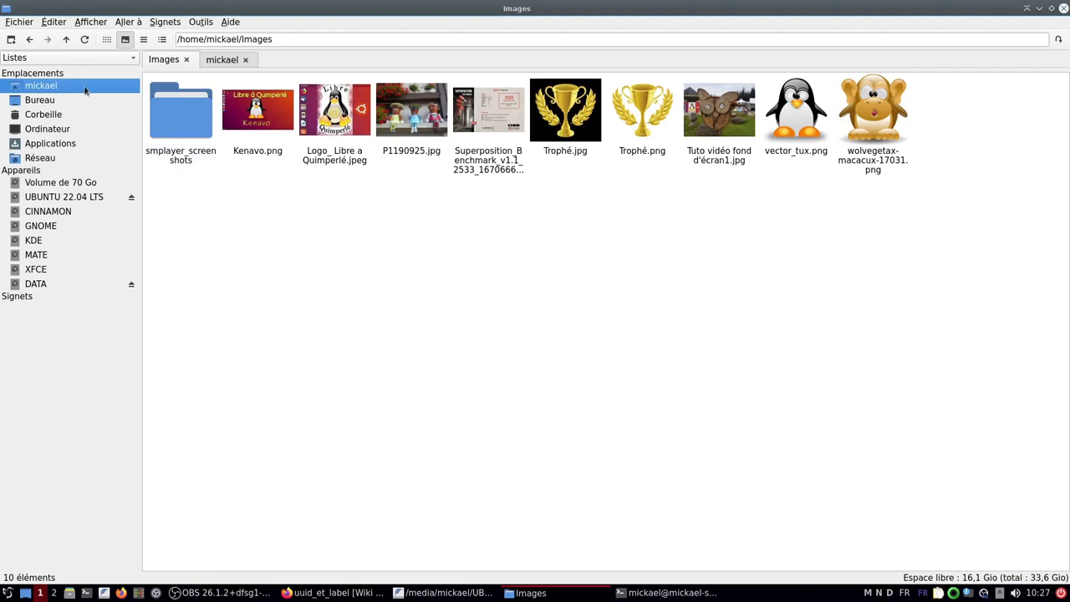
{"action": "left_click", "coordinate": [222, 61]}
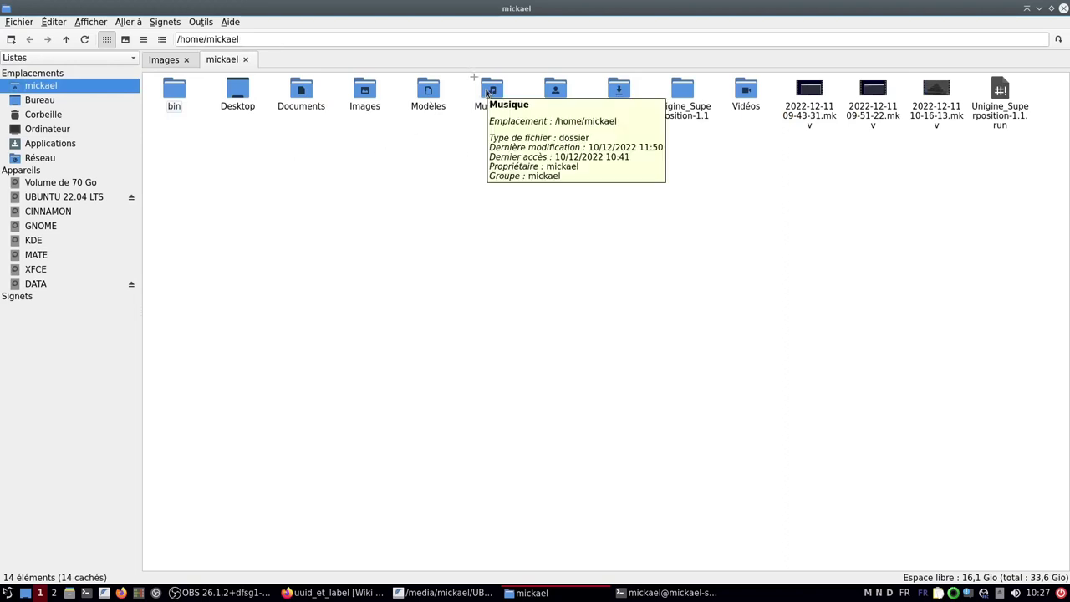
{"action": "middle_click", "coordinate": [487, 92]}
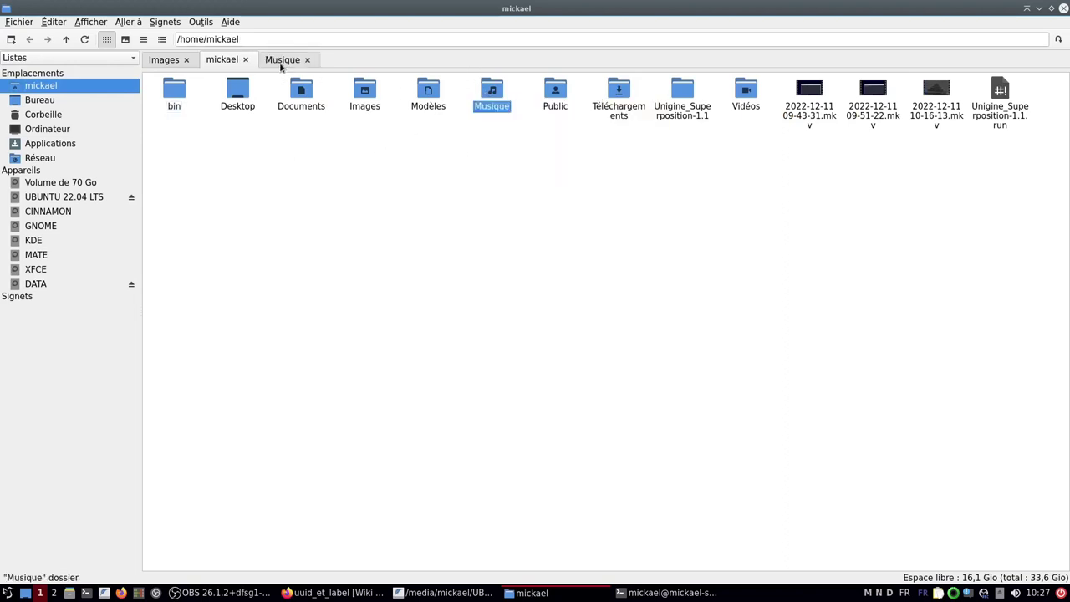
{"action": "left_click", "coordinate": [282, 60]}
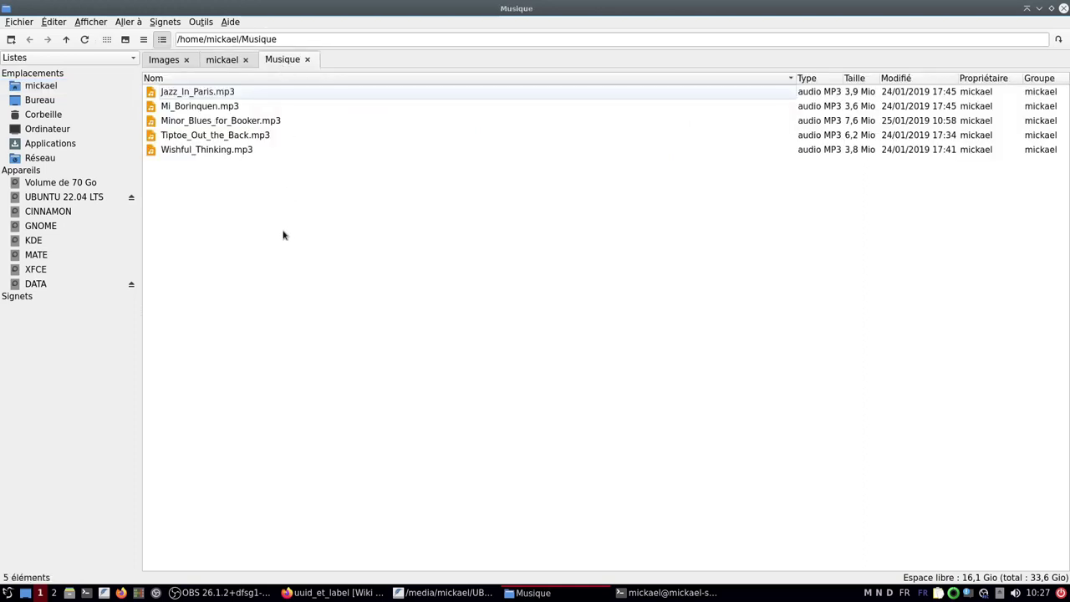
Step: Add the Musique and Images folders to the bookmarks, and open Musique from its bookmark
{"action": "left_click", "coordinate": [165, 22]}
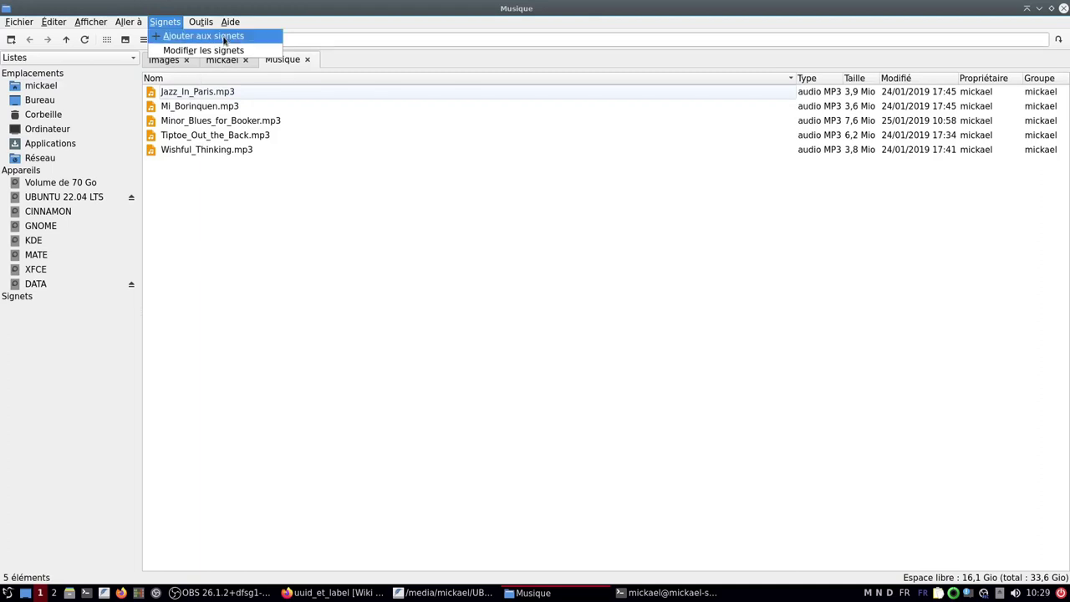
{"action": "left_click", "coordinate": [227, 37]}
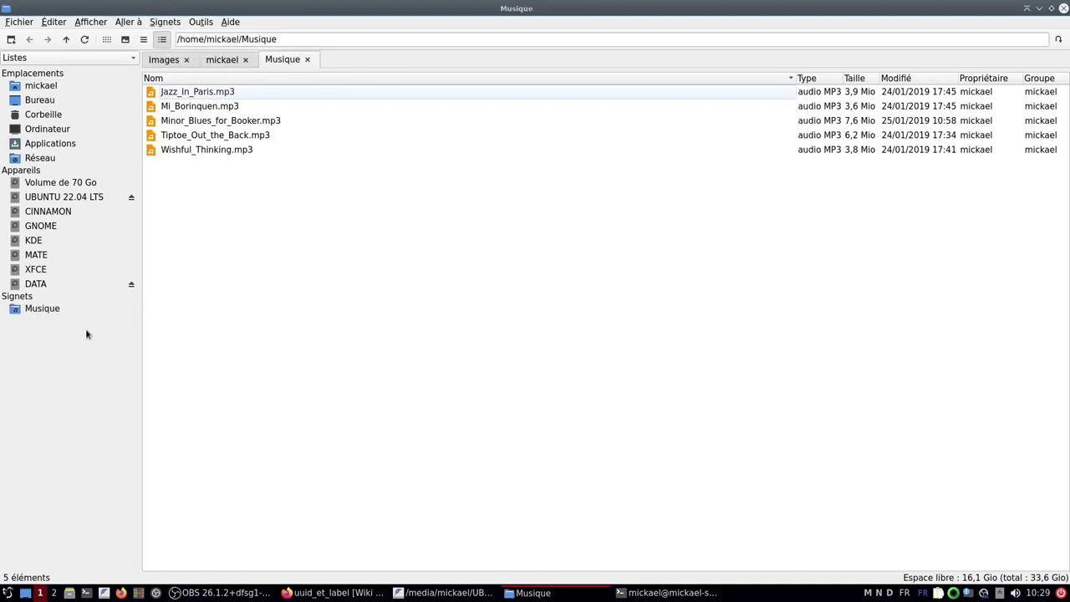
{"action": "left_click", "coordinate": [177, 61]}
{"action": "left_click", "coordinate": [174, 23]}
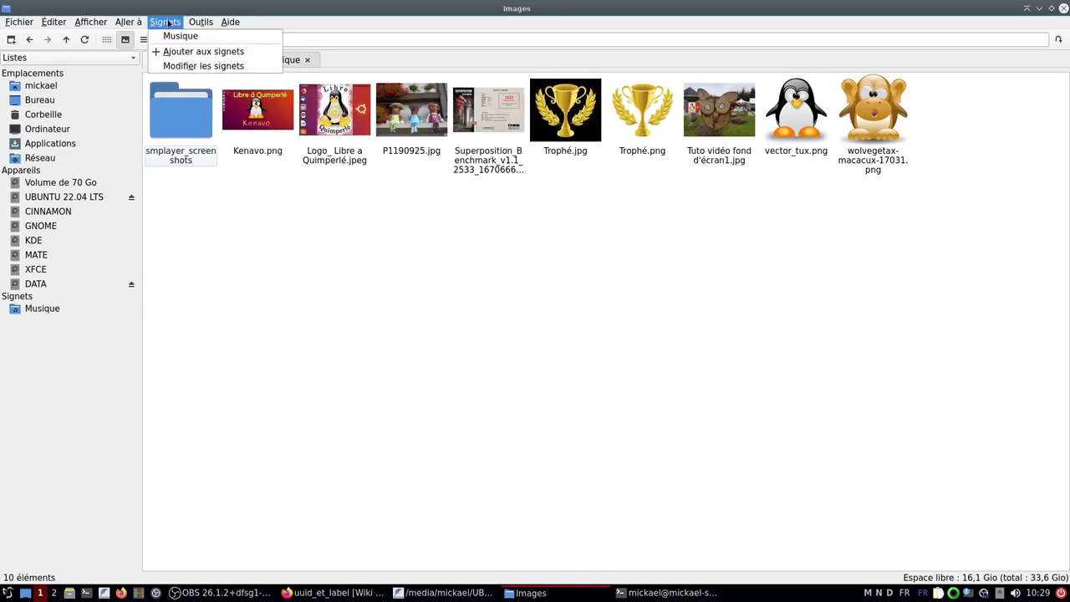
{"action": "left_click", "coordinate": [181, 50]}
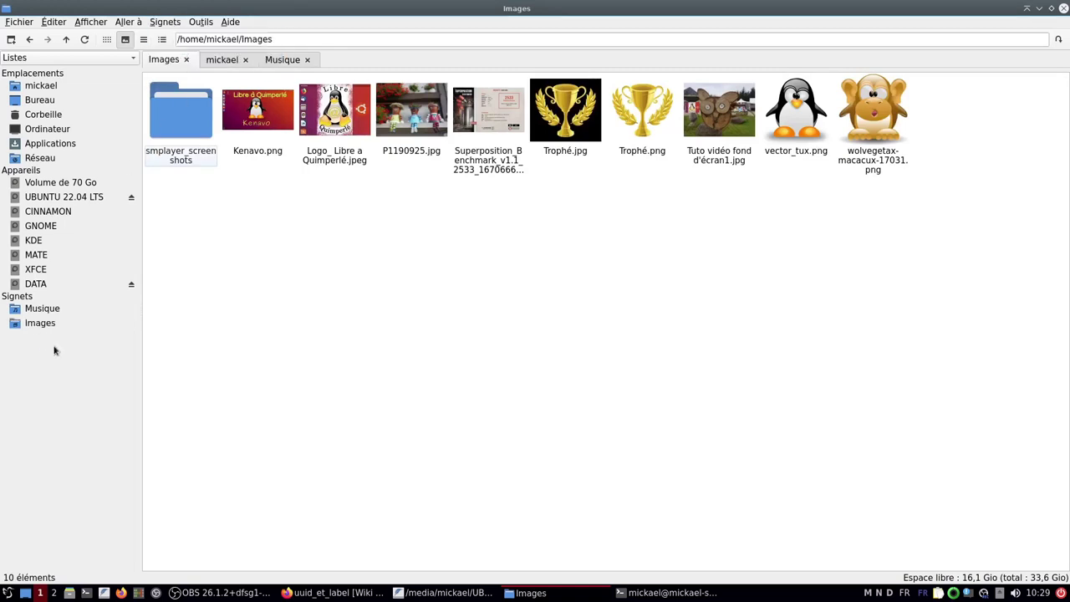
{"action": "left_click", "coordinate": [45, 309]}
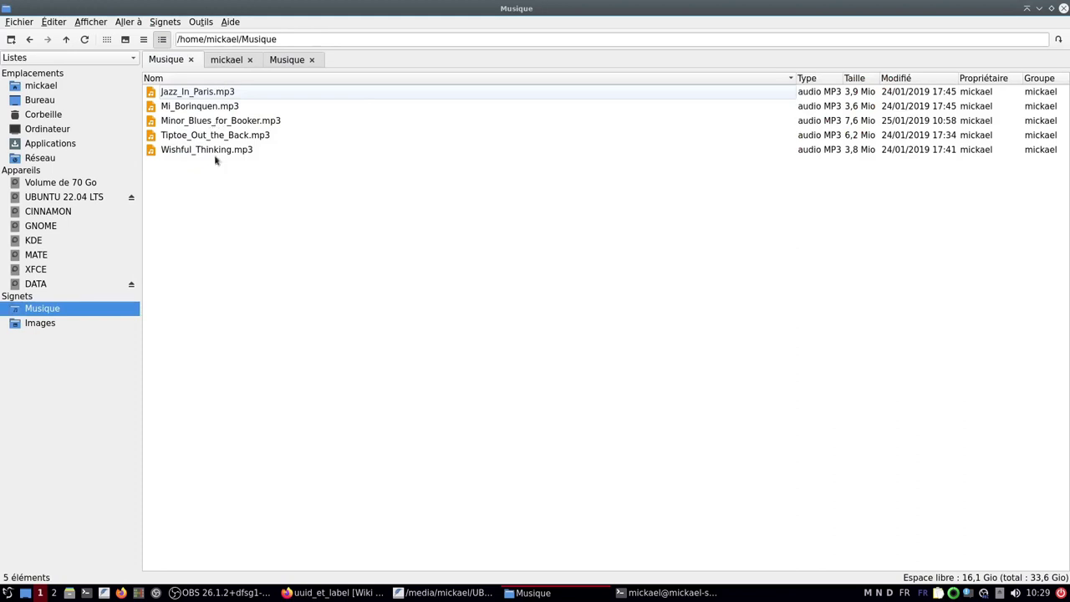
Step: Enable Vue partagée for the Musique folder and switch the active pane to Vue compacte, followed by Vue en vignettes
{"action": "left_click", "coordinate": [89, 22]}
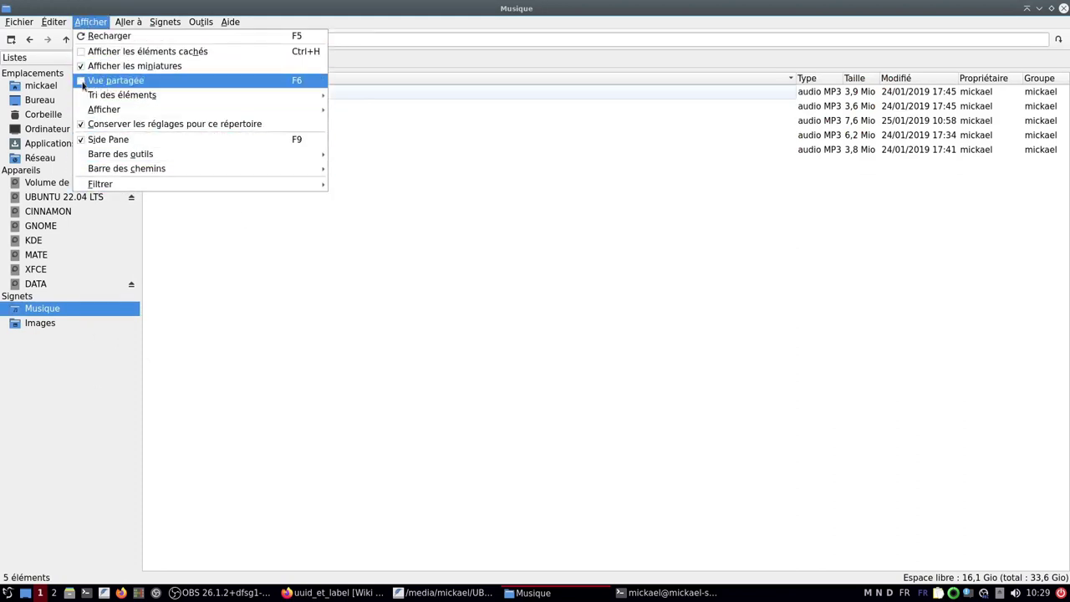
{"action": "left_click", "coordinate": [116, 80]}
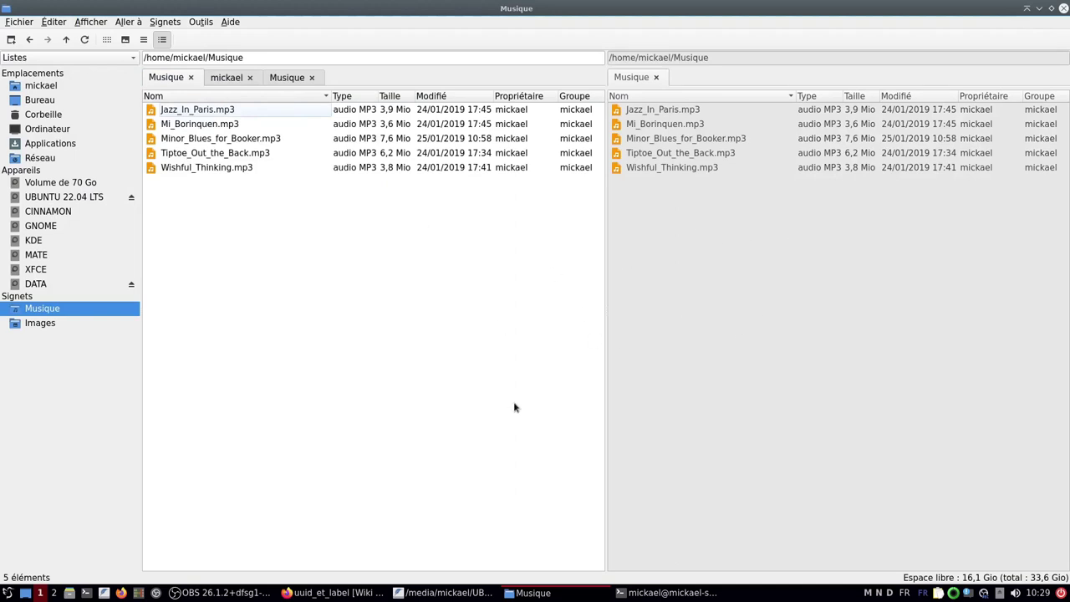
{"action": "left_click", "coordinate": [201, 22]}
{"action": "left_click", "coordinate": [163, 40]}
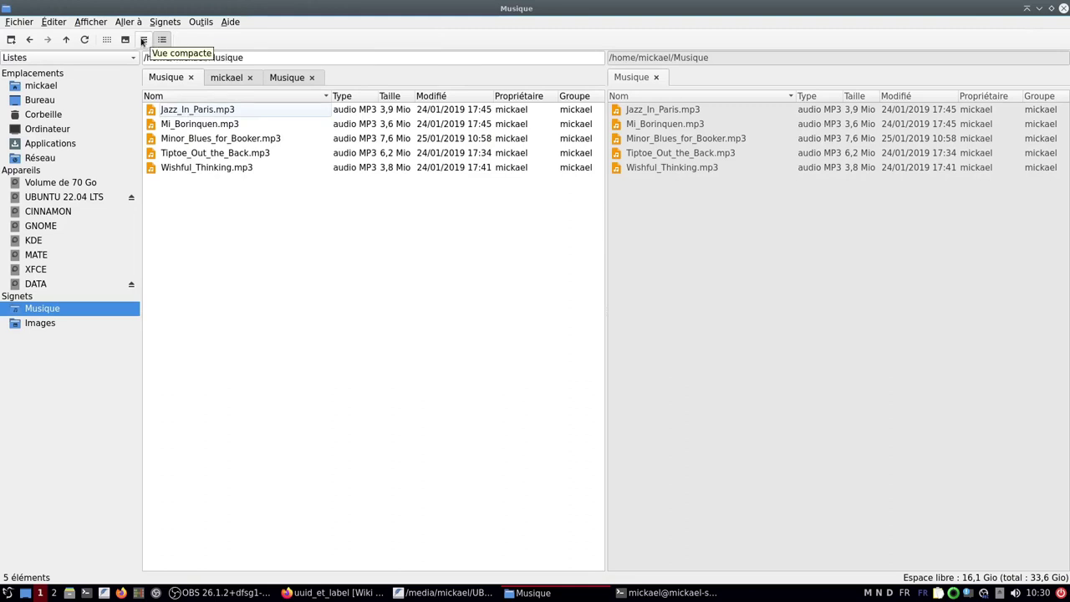
{"action": "left_click", "coordinate": [143, 41]}
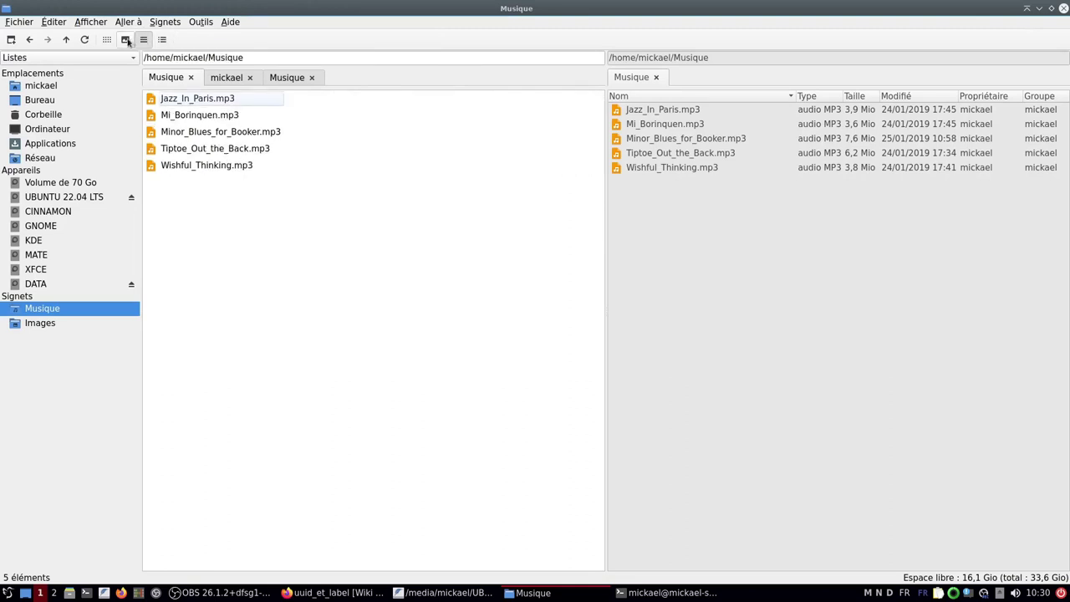
{"action": "left_click", "coordinate": [126, 41]}
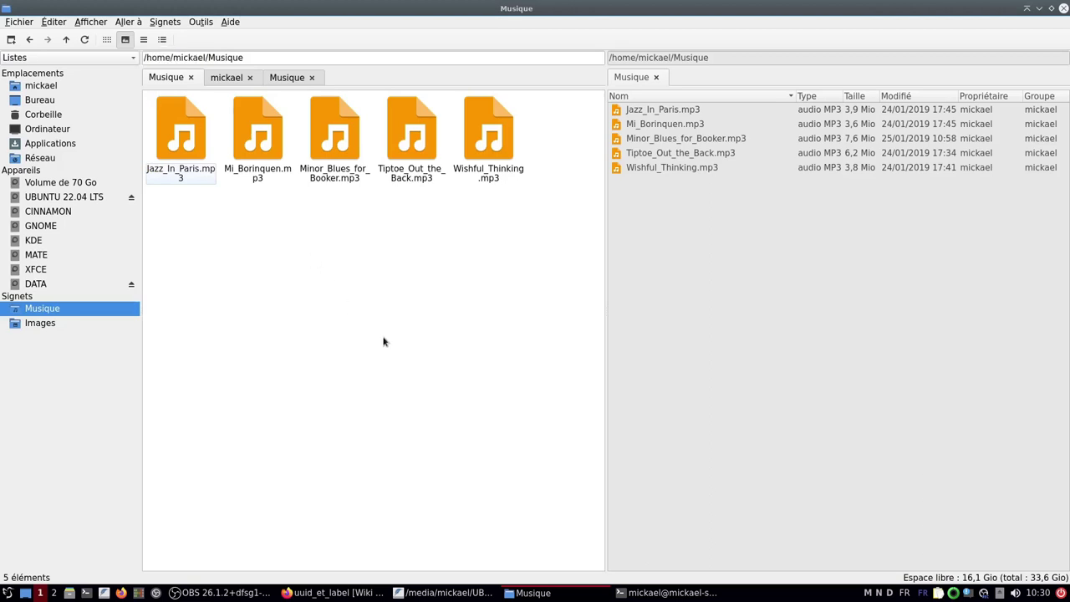
Step: Close the file manager and terminal windows, and show the desktop
{"action": "left_click", "coordinate": [1062, 8]}
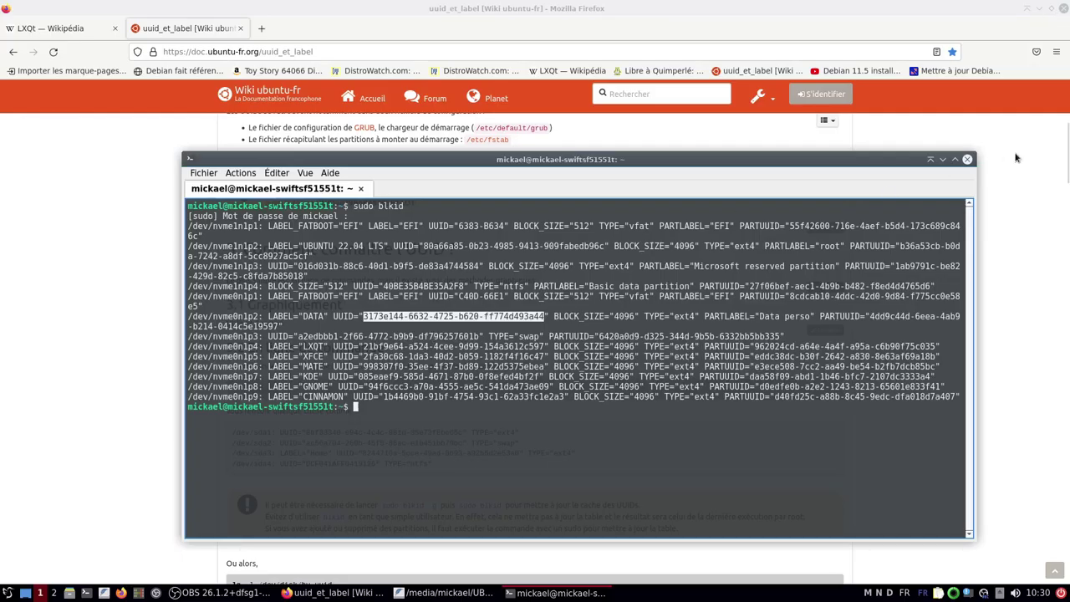
{"action": "left_click", "coordinate": [969, 158]}
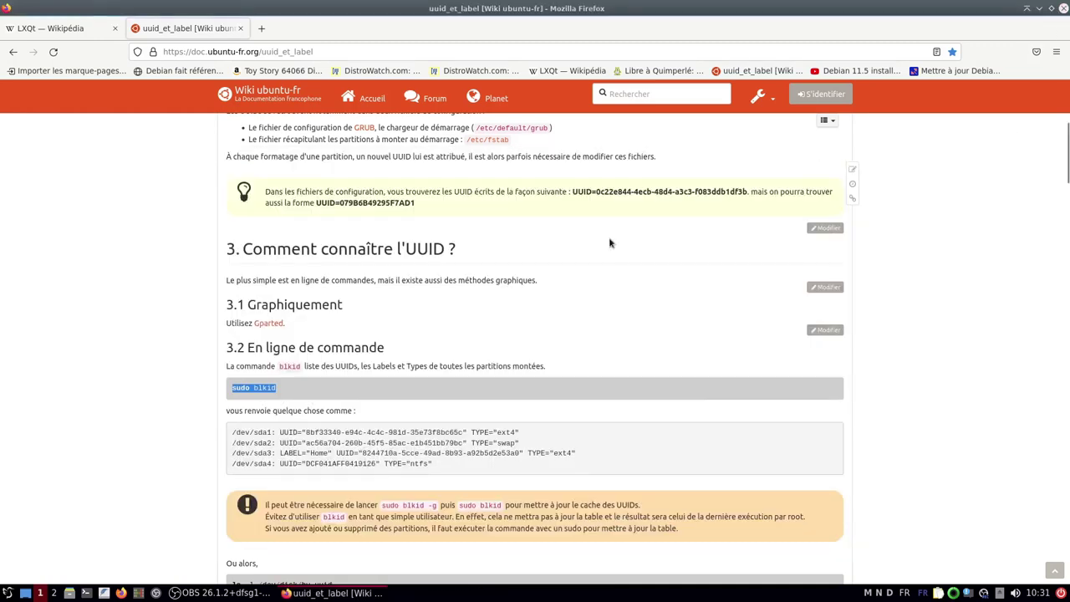
{"action": "left_click", "coordinate": [25, 593]}
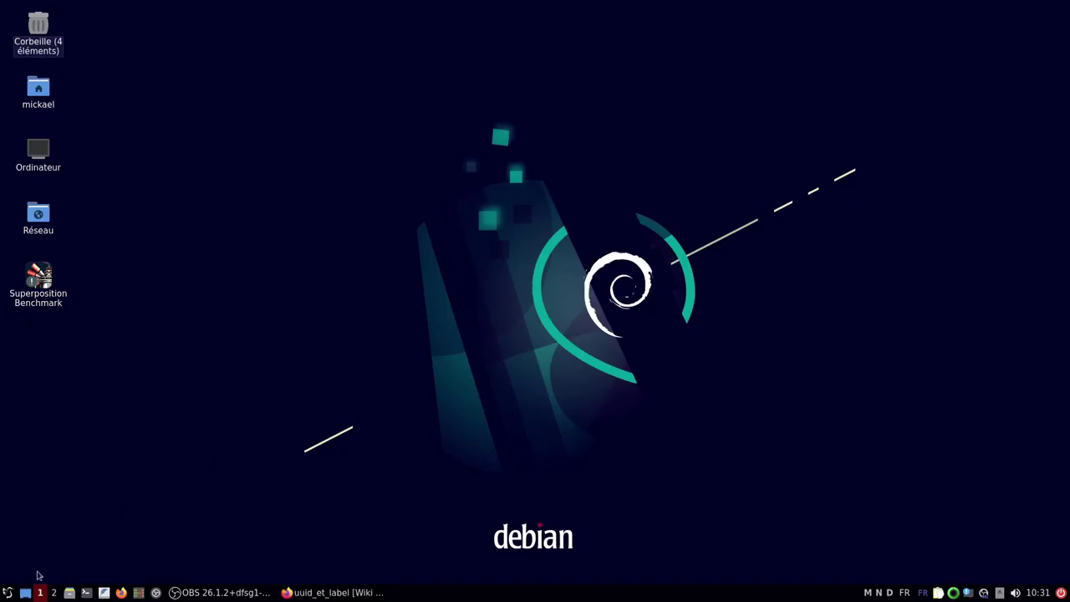
Step: Browse the Accessoires and Bureautique applications, launch LibreOffice Writer, and dismiss its tip of the day
{"action": "left_click", "coordinate": [7, 592]}
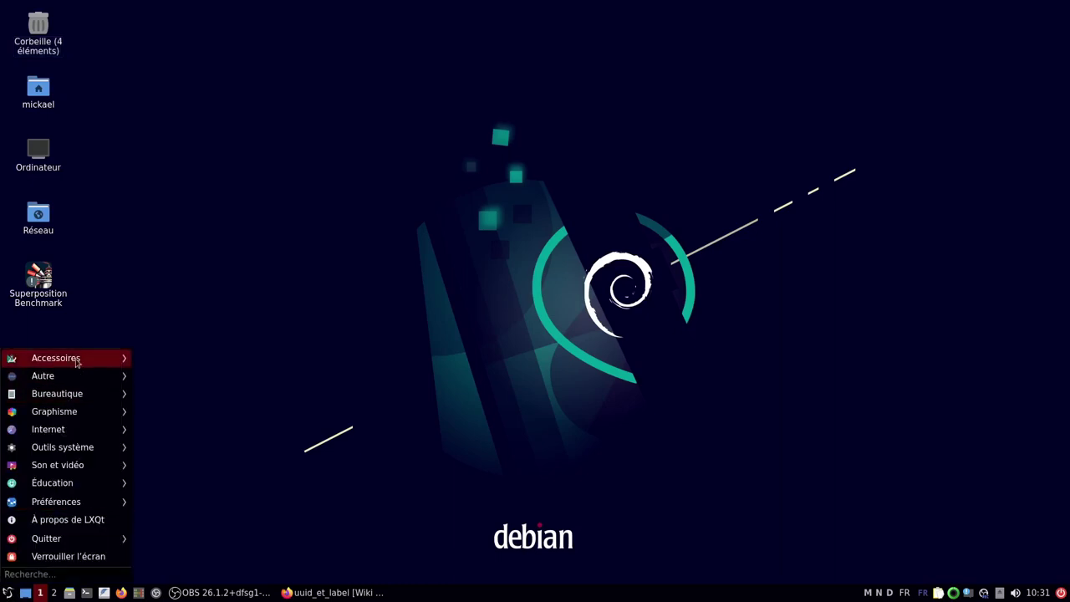
{"action": "mouse_move", "coordinate": [94, 361]}
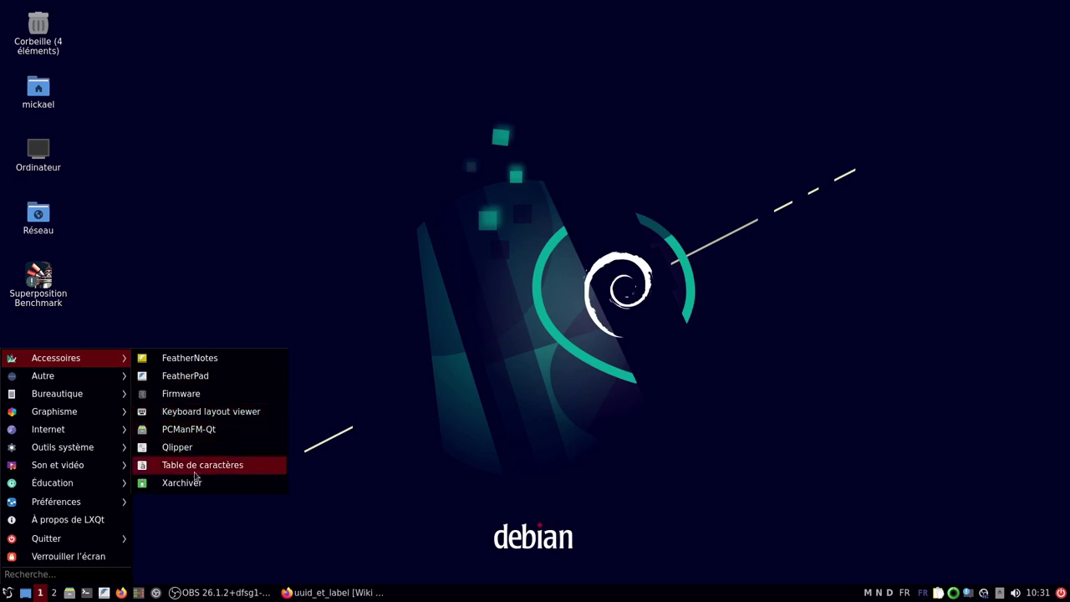
{"action": "mouse_move", "coordinate": [86, 383]}
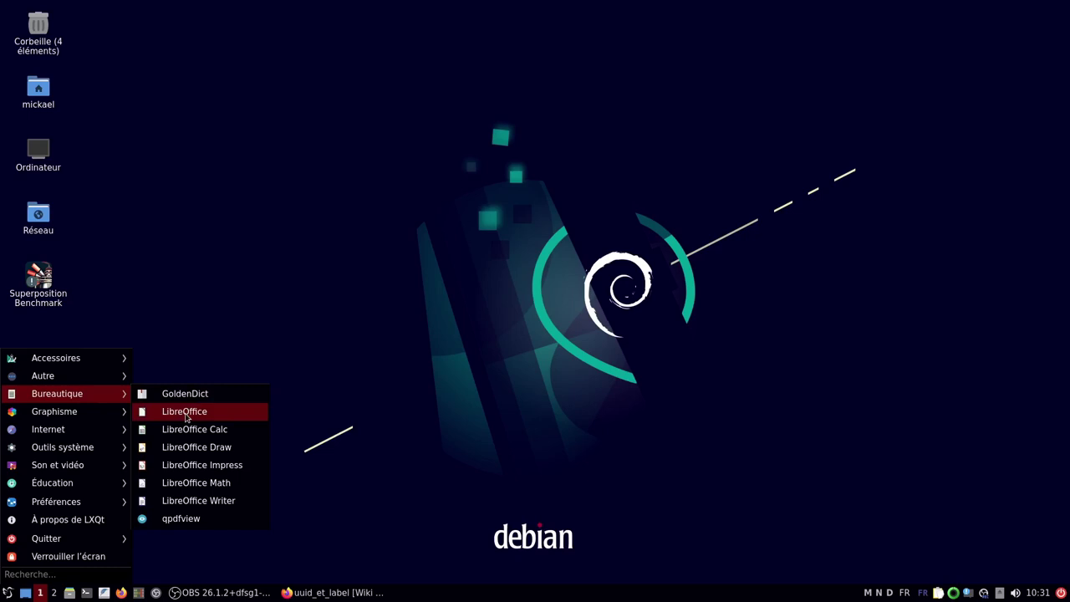
{"action": "left_click", "coordinate": [229, 504]}
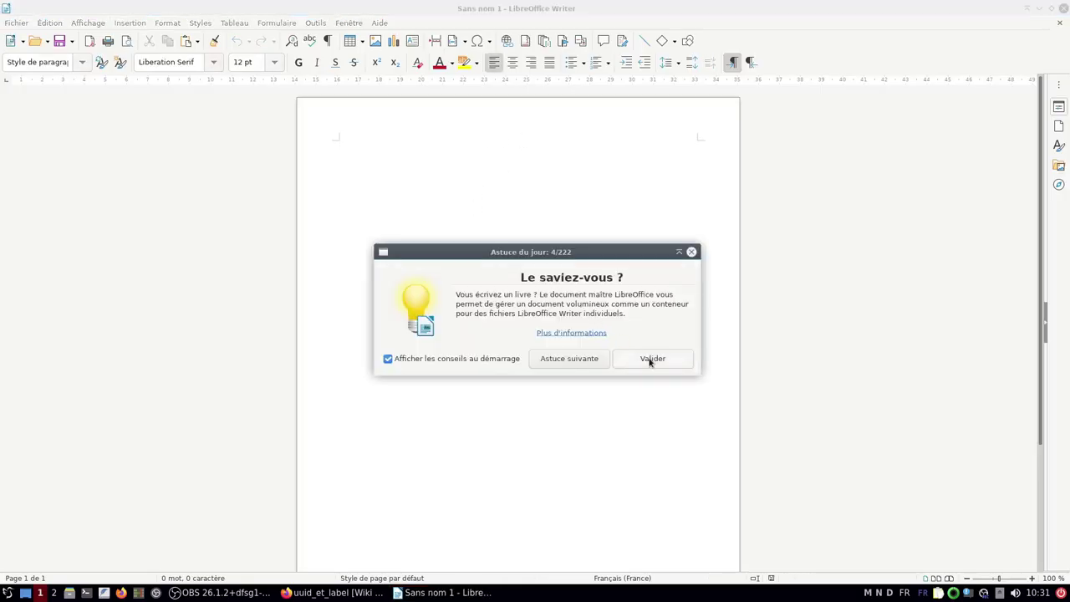
{"action": "left_click", "coordinate": [651, 359]}
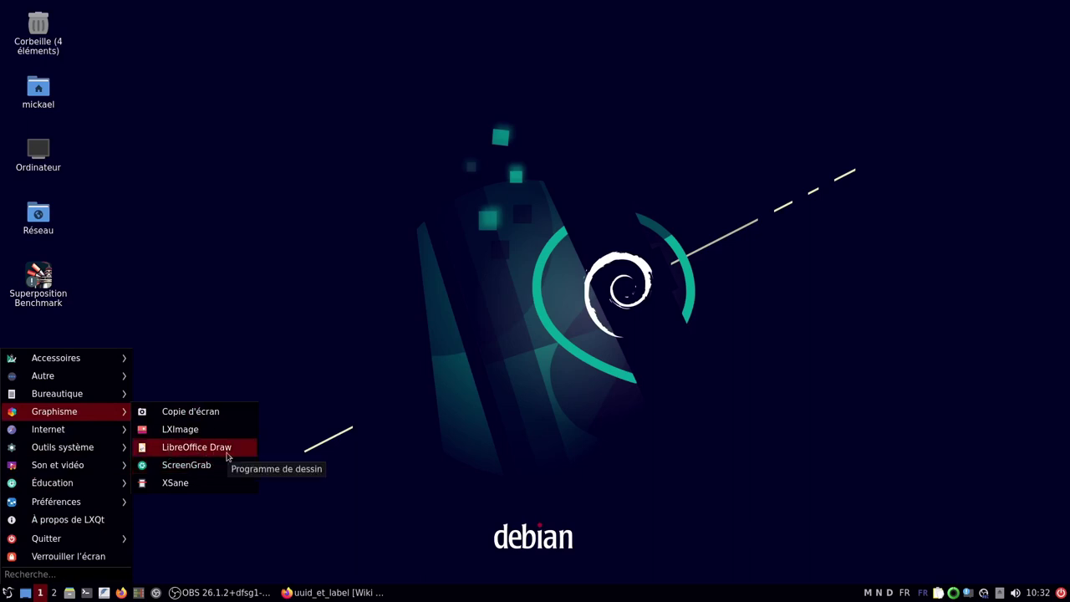
Step: Launch Connman UI Setup from the Internet applications, and examine the network technologies, the WiFi service and the Wireless settings
{"action": "mouse_move", "coordinate": [99, 432]}
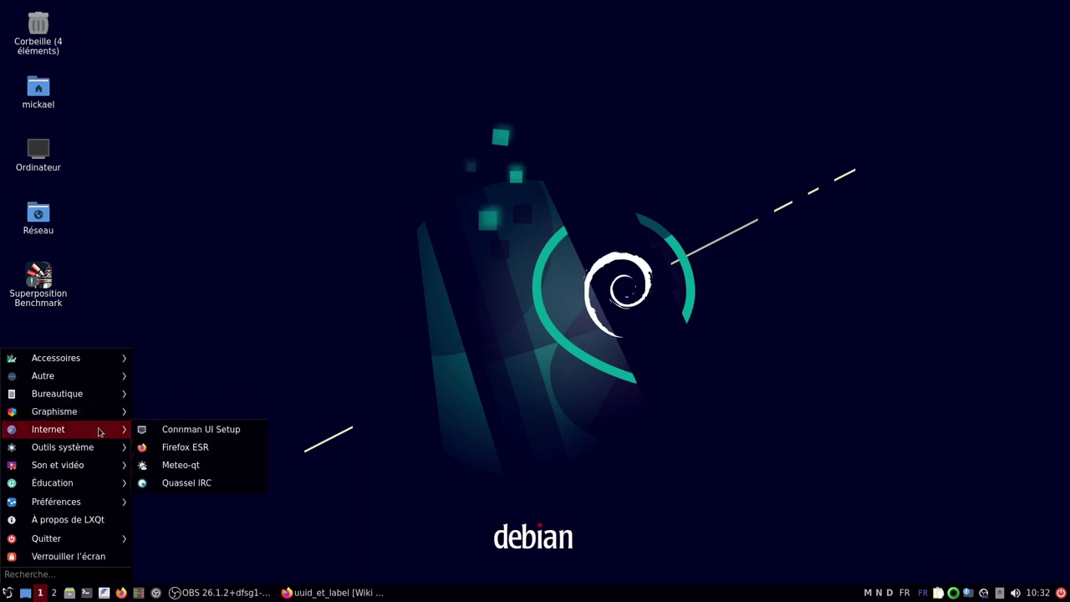
{"action": "left_click", "coordinate": [208, 435]}
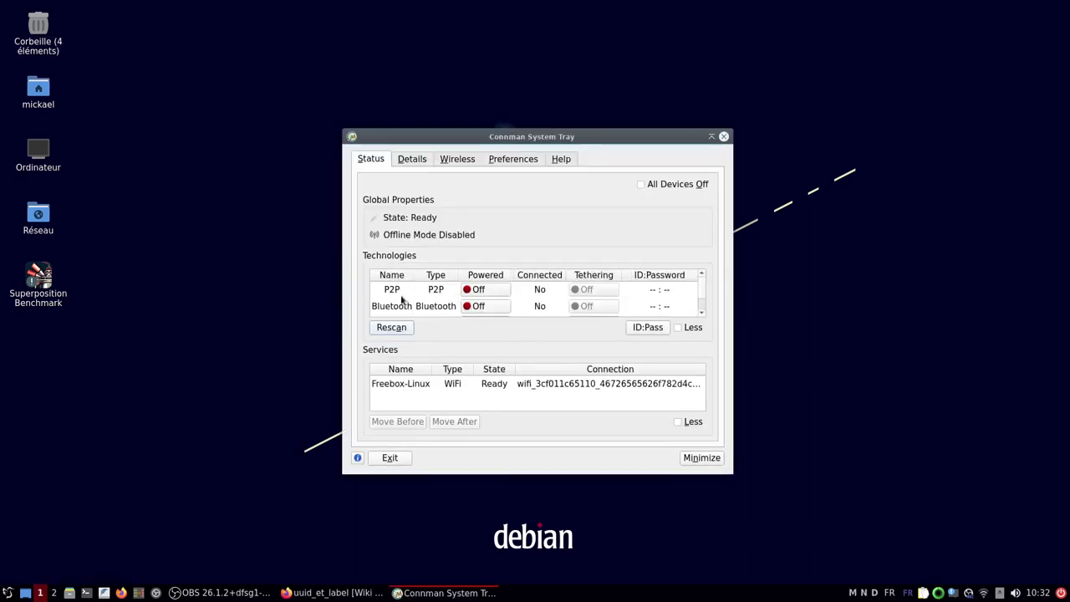
{"action": "scroll", "coordinate": [410, 297], "scroll_direction": "down", "scroll_amount": 1}
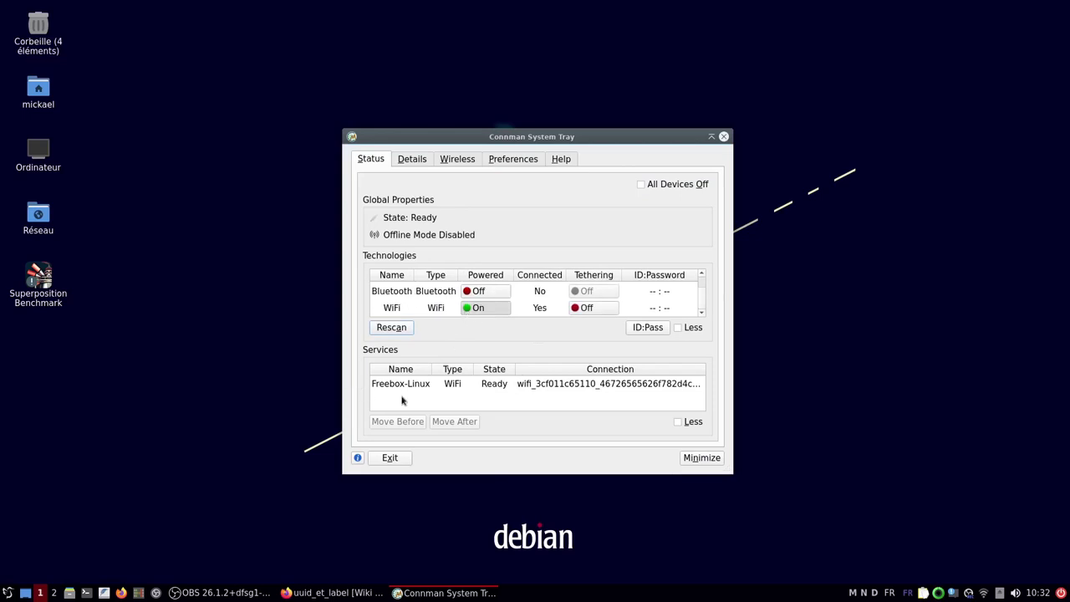
{"action": "left_click", "coordinate": [431, 386]}
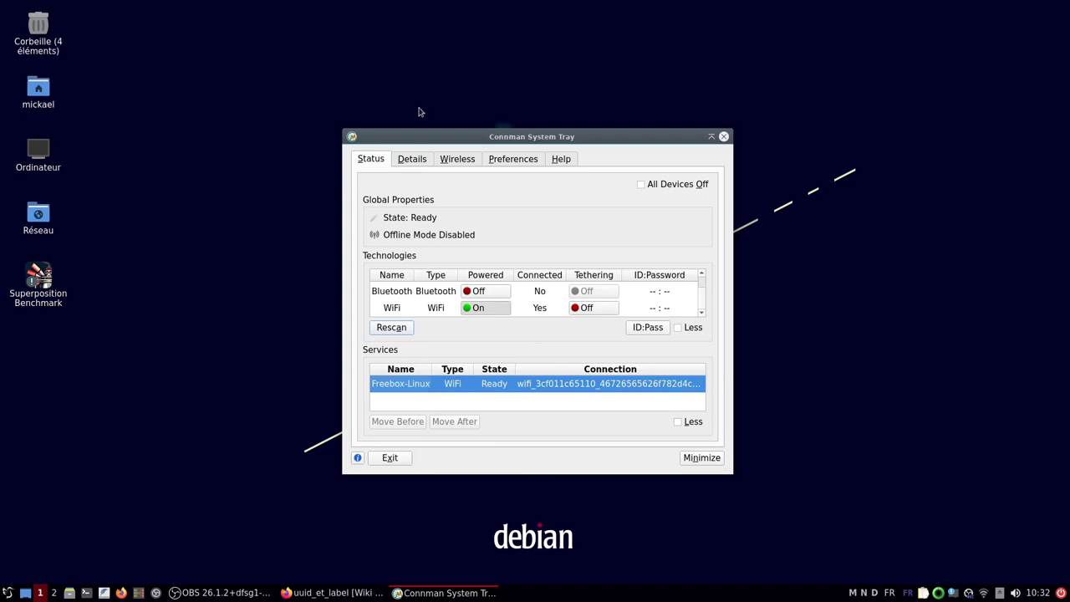
{"action": "left_click", "coordinate": [458, 161]}
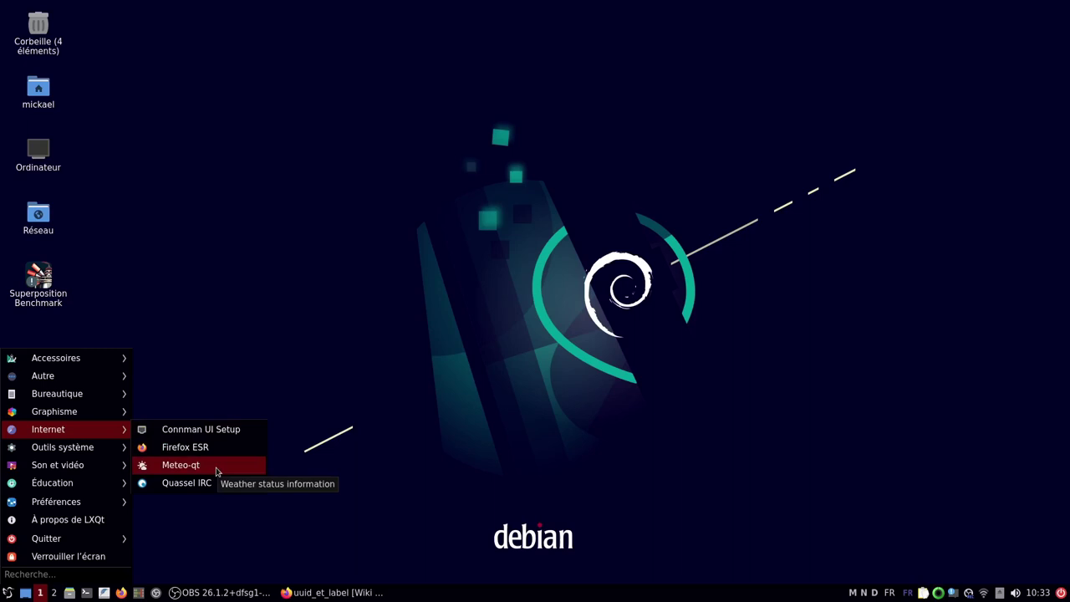
Step: Launch the qps process manager from Outils système, examine its CPU, swap and uptime indicators, and close it
{"action": "mouse_move", "coordinate": [113, 448]}
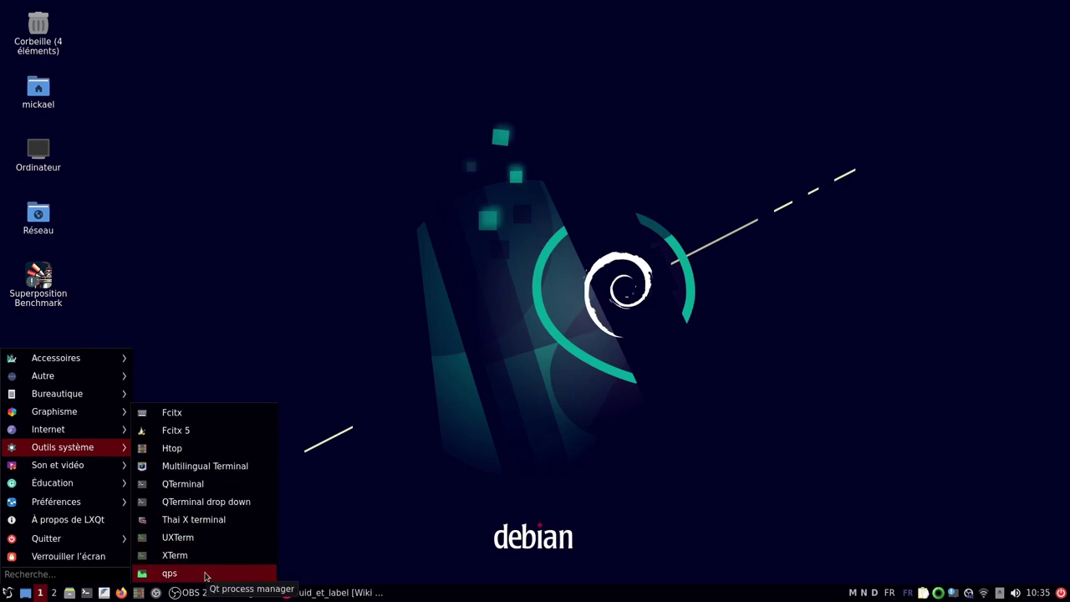
{"action": "left_click", "coordinate": [205, 574]}
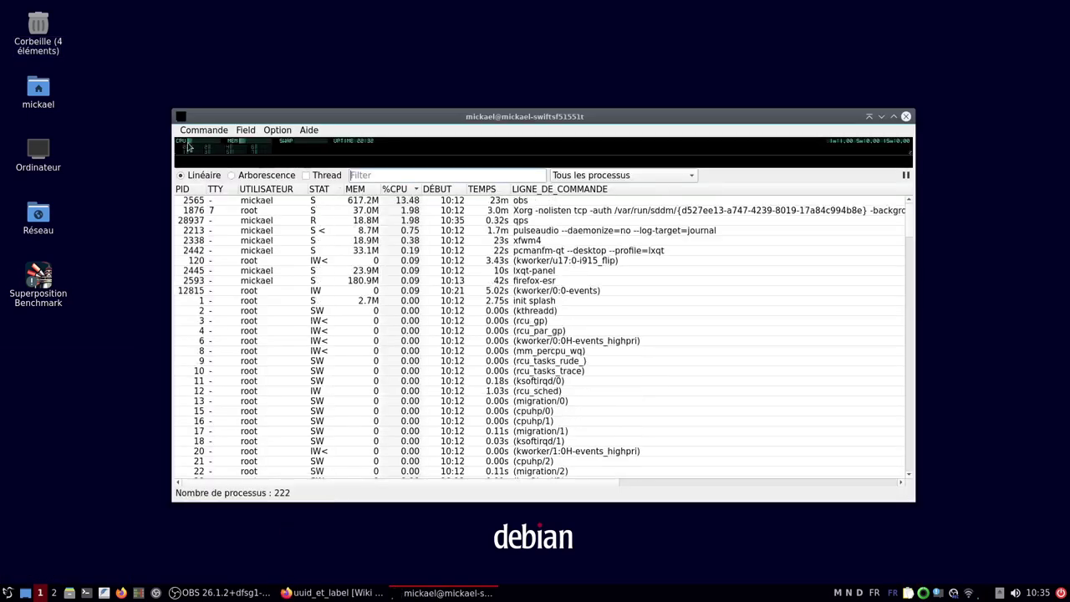
{"action": "mouse_move", "coordinate": [189, 146]}
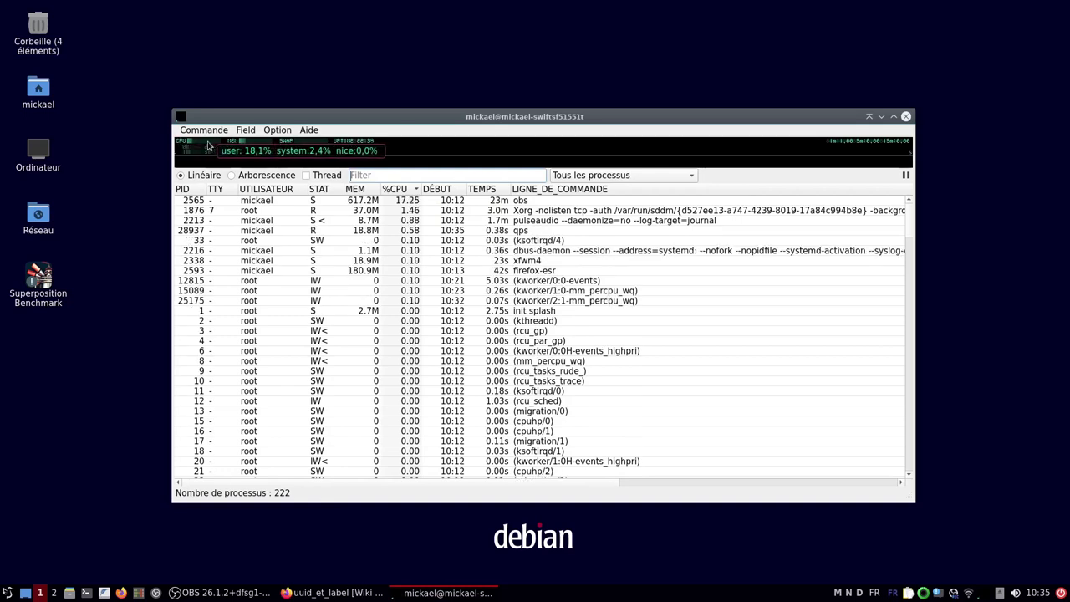
{"action": "mouse_move", "coordinate": [281, 144]}
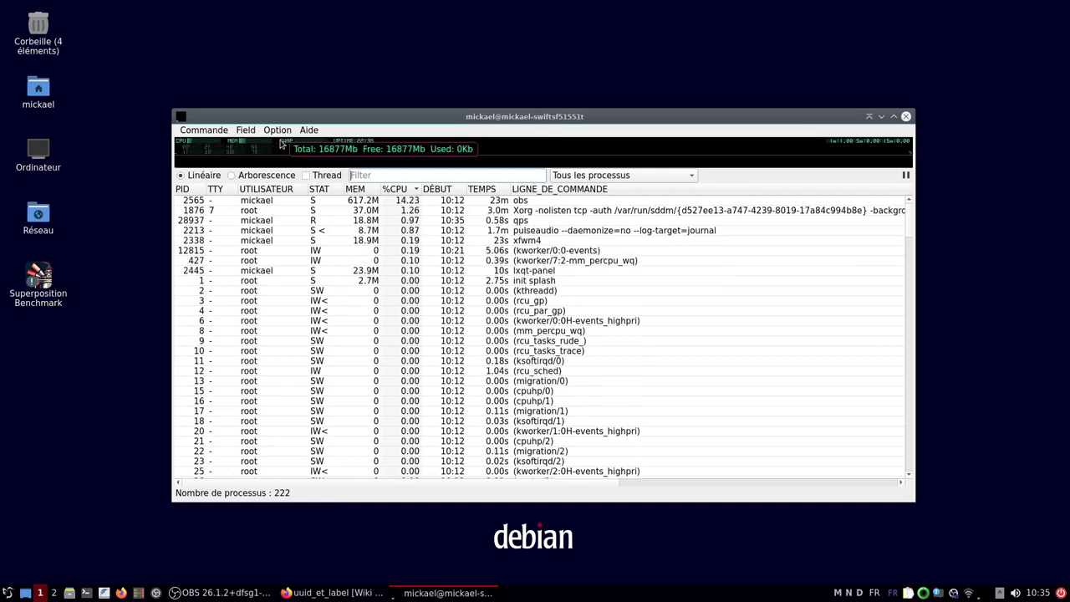
{"action": "mouse_move", "coordinate": [364, 144]}
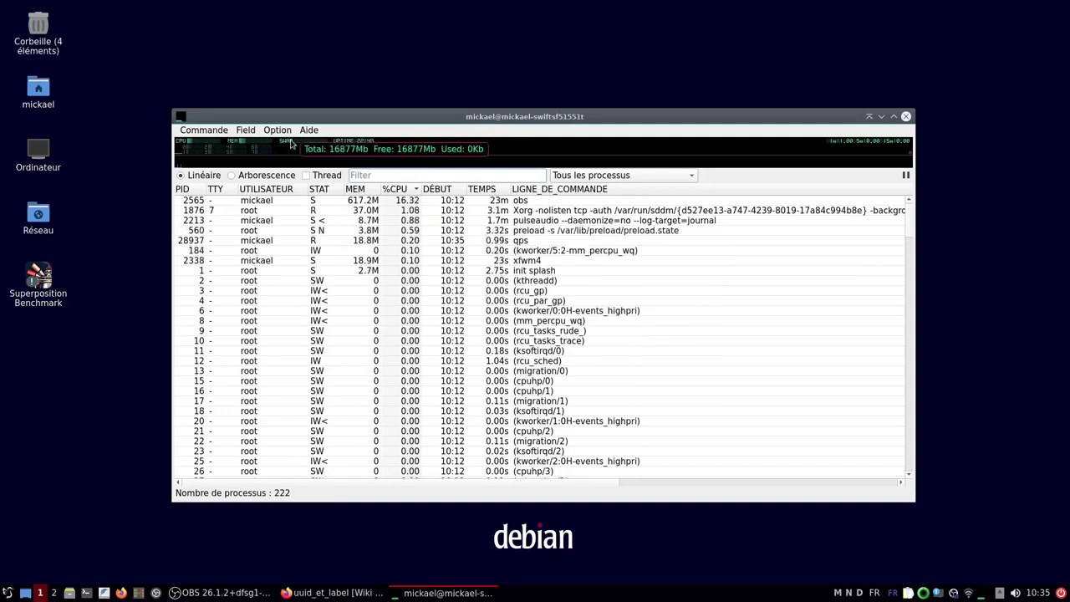
{"action": "key", "text": "alt+F4"}
Step: Launch PulseAudio Volume Control from Son et vidéo, examine its playback, recording, output, input and configuration settings, and close it
{"action": "left_click", "coordinate": [8, 593]}
{"action": "mouse_move", "coordinate": [69, 415]}
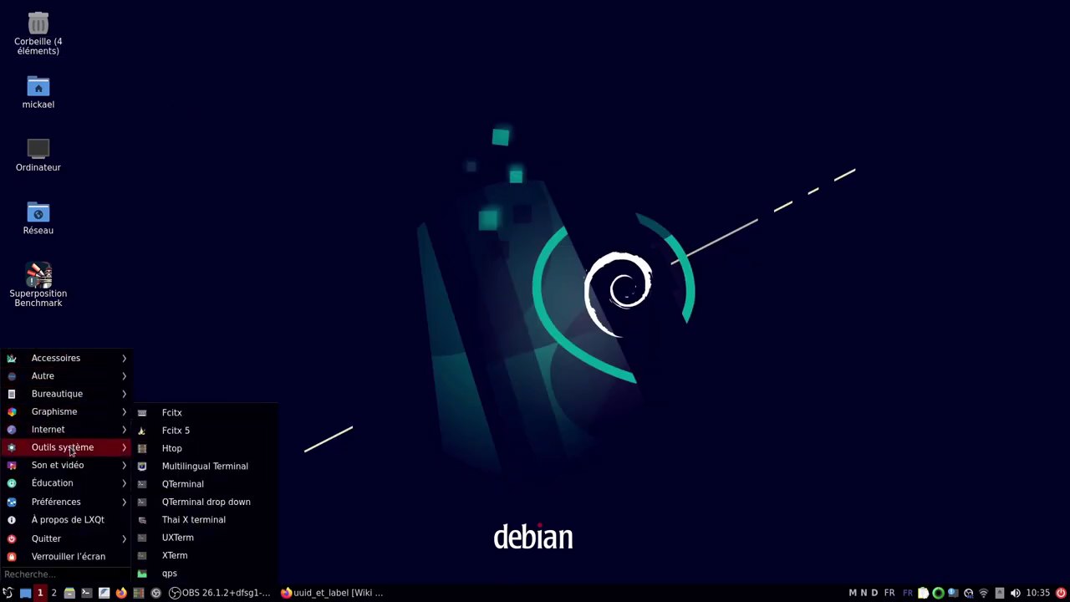
{"action": "mouse_move", "coordinate": [105, 465]}
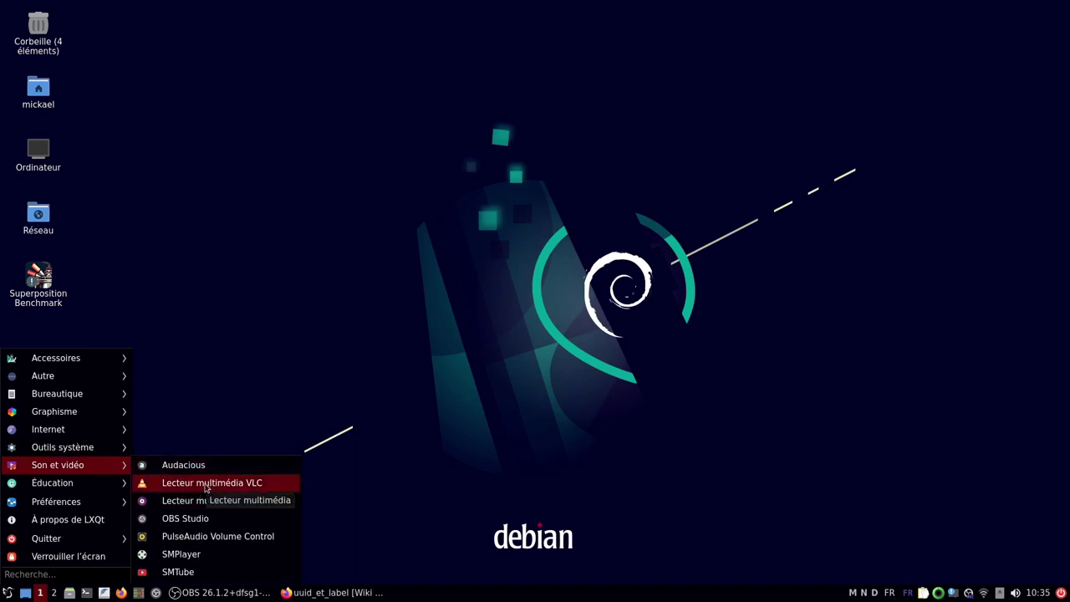
{"action": "left_click", "coordinate": [230, 538]}
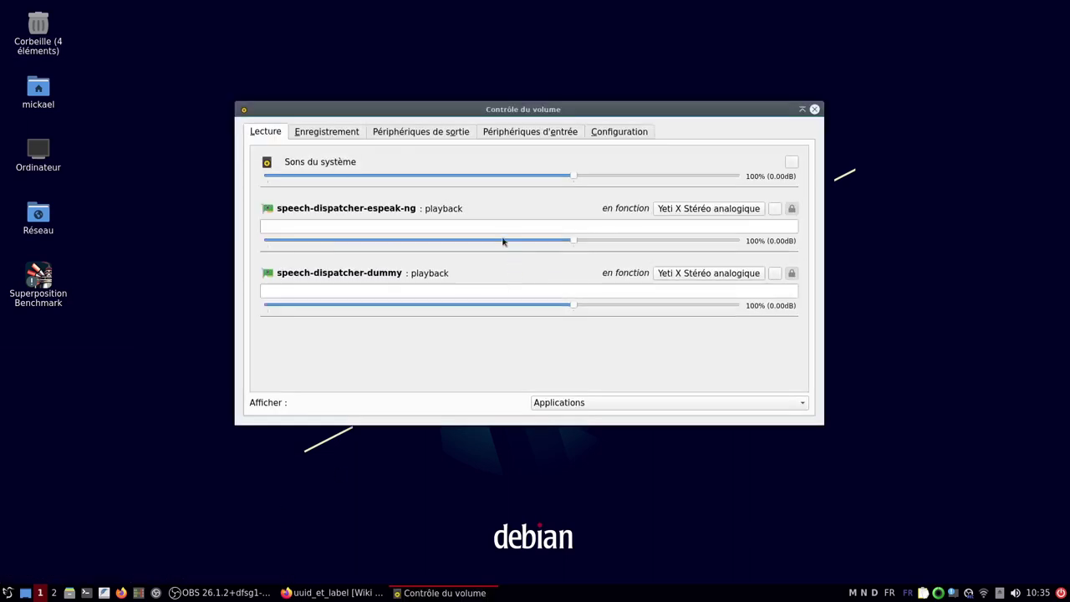
{"action": "left_click", "coordinate": [325, 131]}
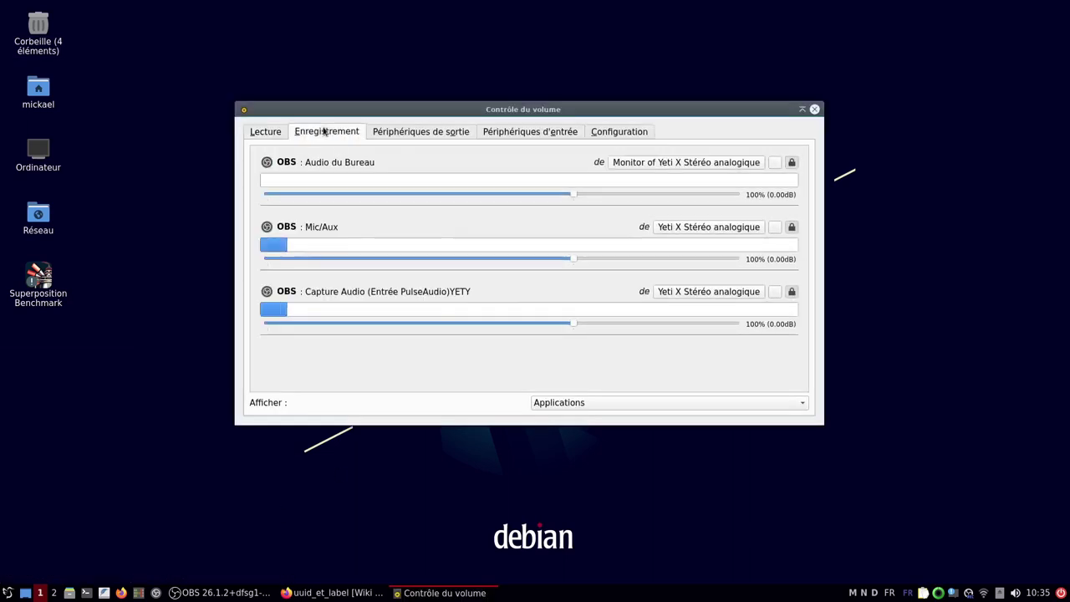
{"action": "left_click", "coordinate": [393, 131]}
{"action": "left_click", "coordinate": [510, 133]}
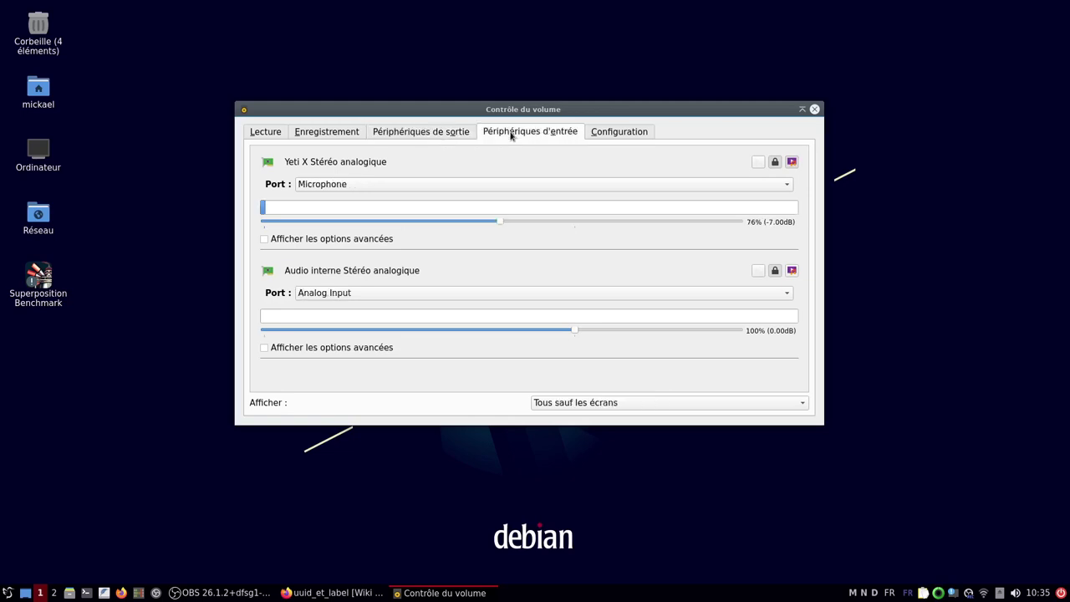
{"action": "left_click", "coordinate": [619, 132]}
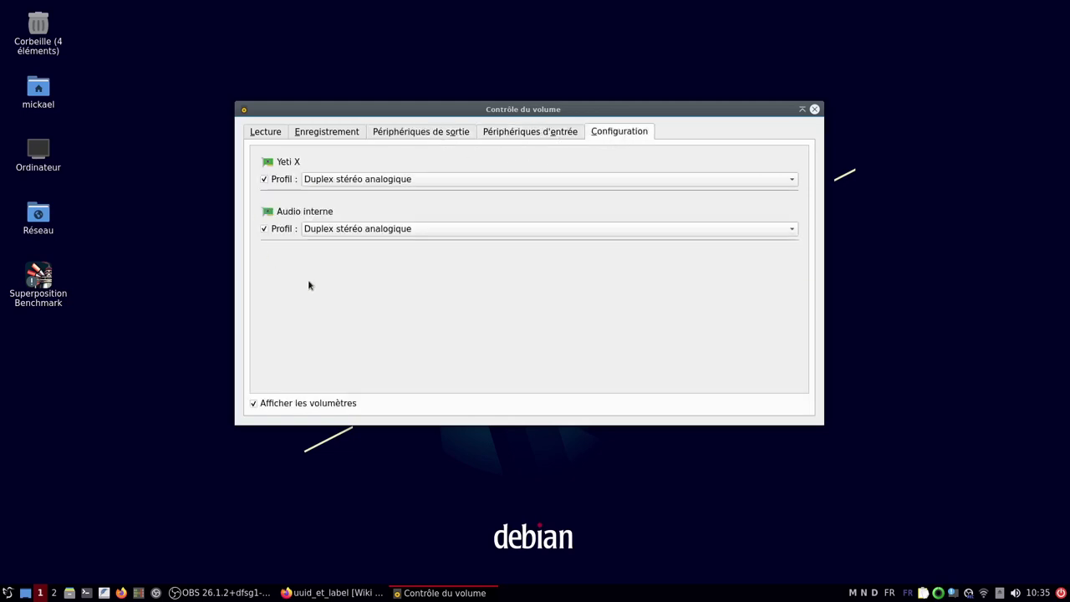
{"action": "left_click", "coordinate": [257, 134]}
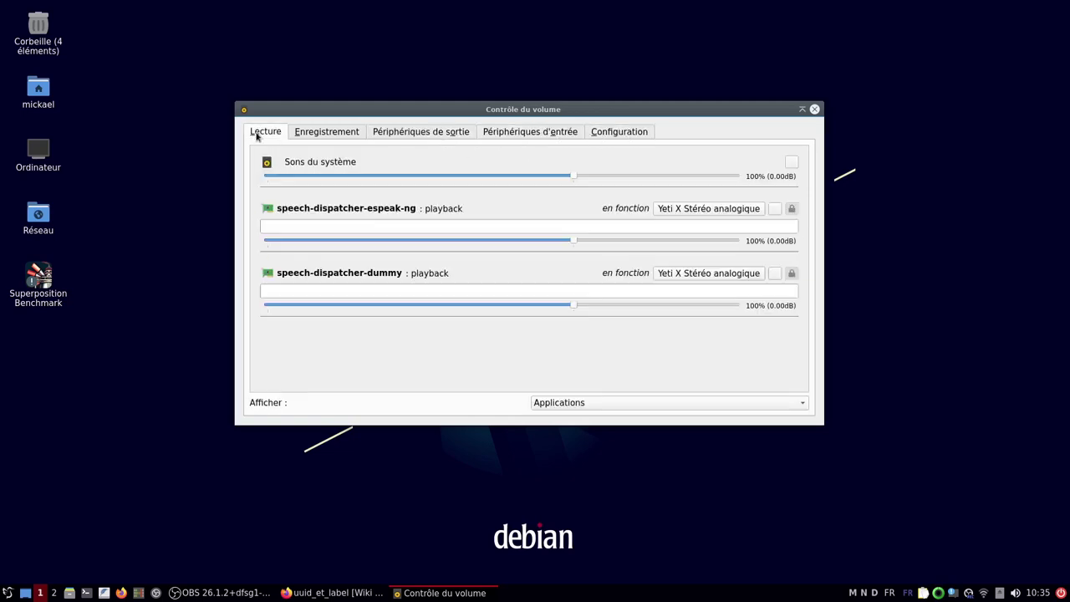
{"action": "left_click", "coordinate": [816, 109]}
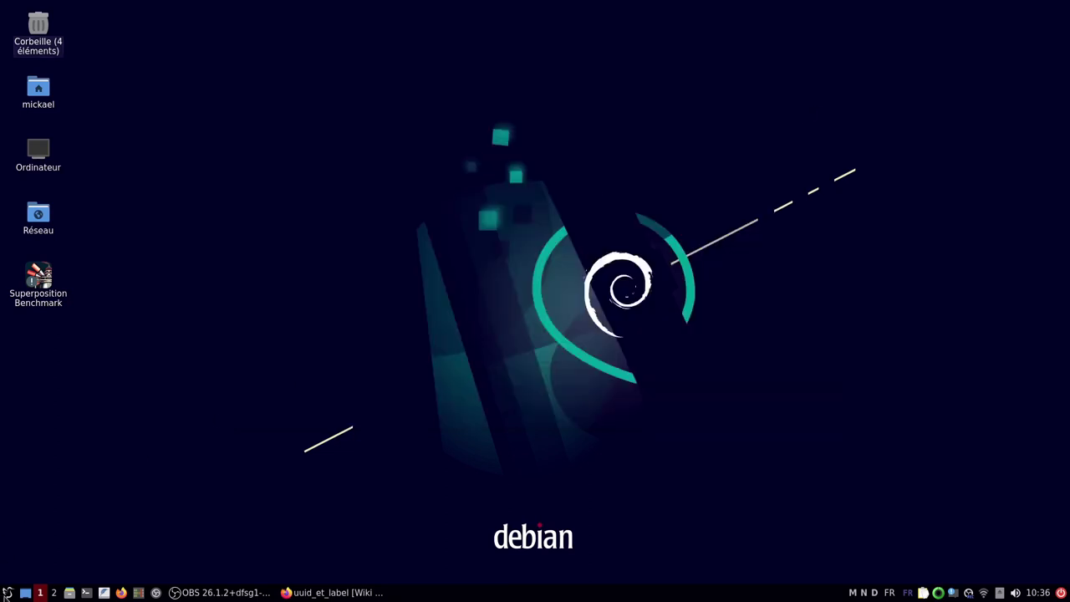
Step: Browse the Éducation and Préférences applications, launch the Synaptic package manager, and authenticate with the account password
{"action": "left_click", "coordinate": [7, 592]}
{"action": "mouse_move", "coordinate": [54, 478]}
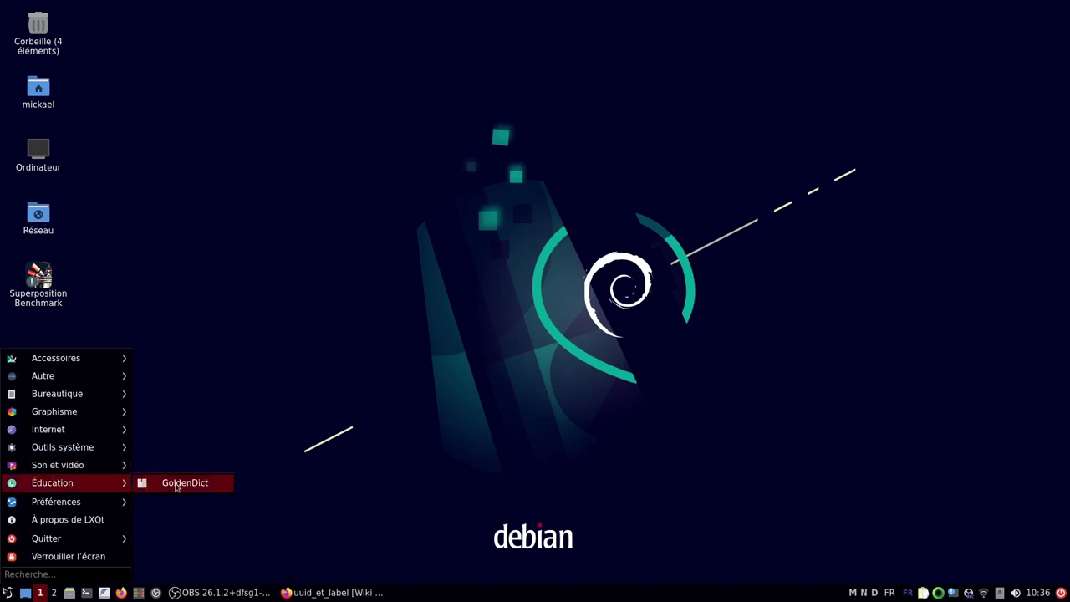
{"action": "mouse_move", "coordinate": [67, 507]}
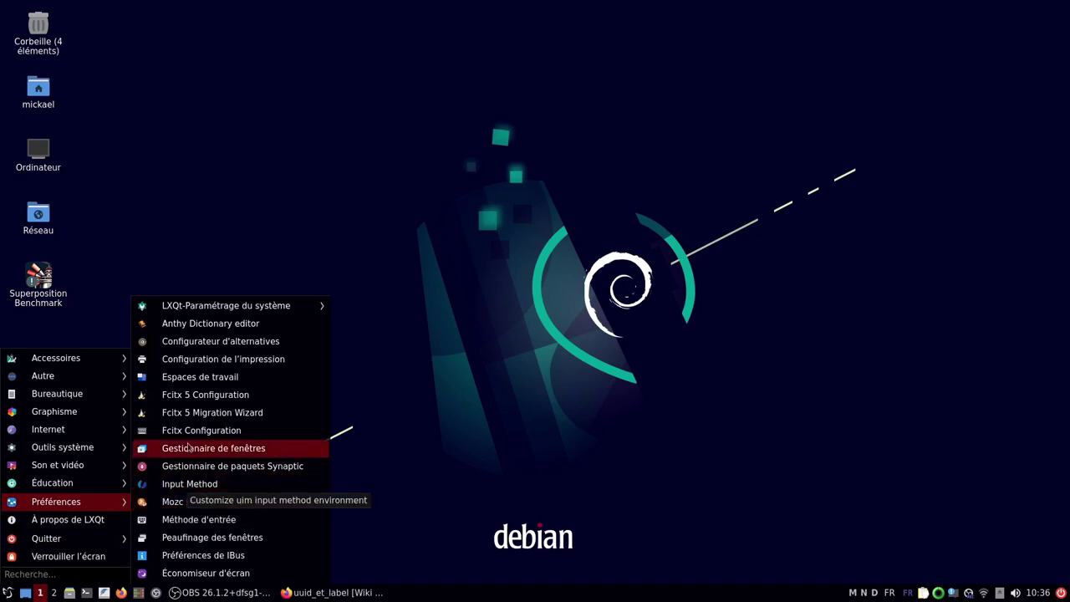
{"action": "mouse_move", "coordinate": [209, 311]}
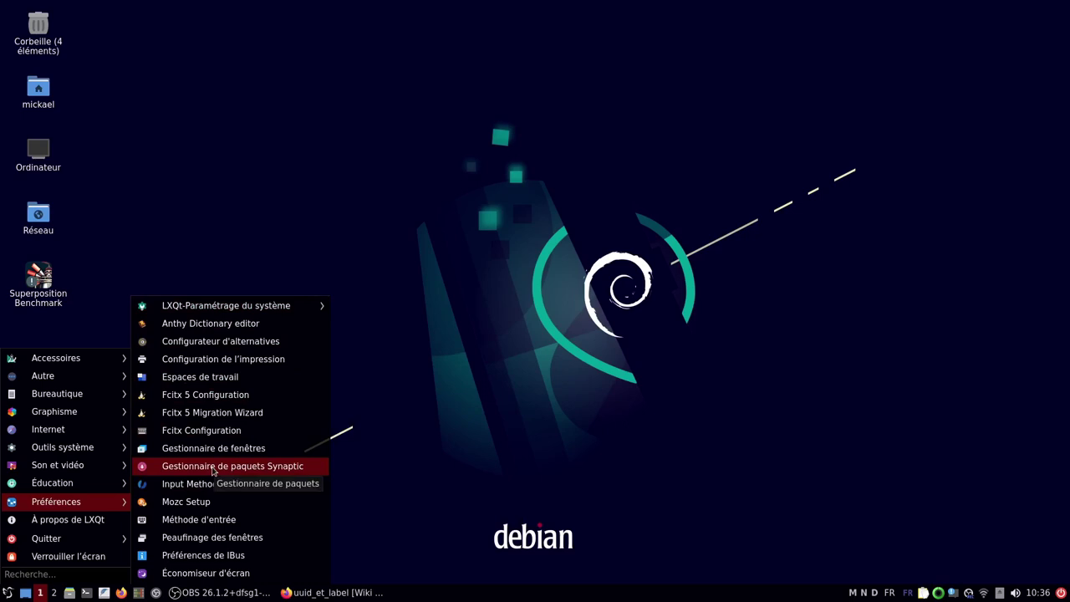
{"action": "left_click", "coordinate": [213, 470]}
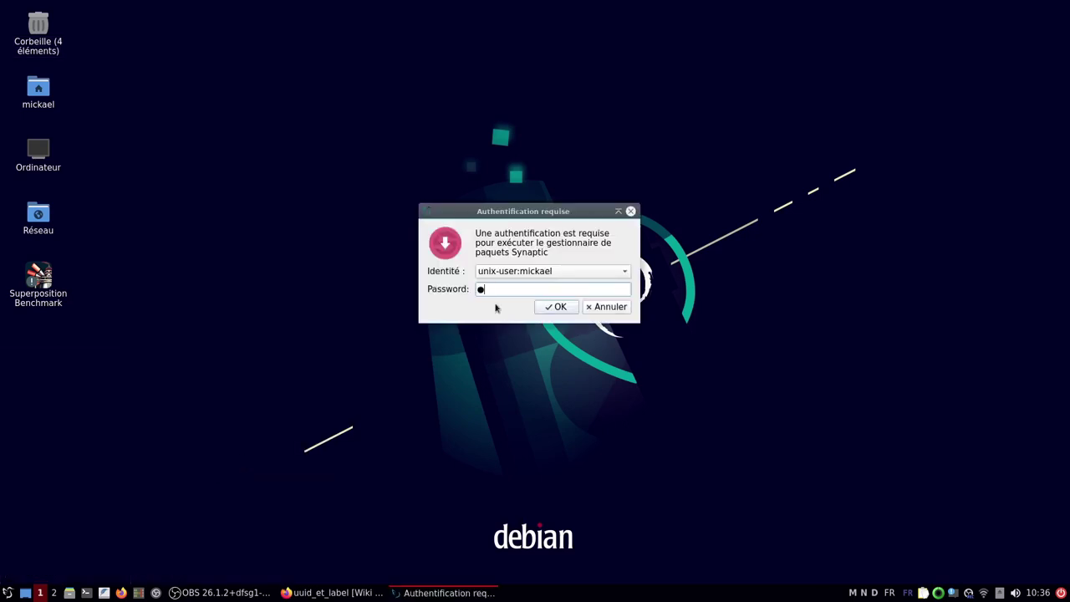
{"action": "key", "text": "Return"}
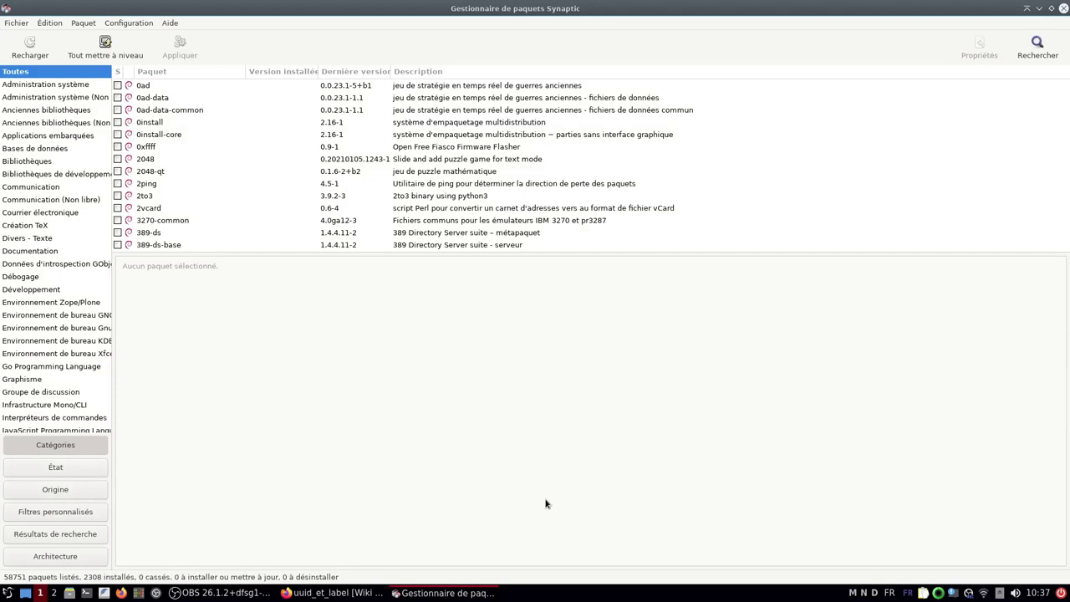
Step: Mark all available upgrades in Synaptic, including libopenexr25, apply them, and dismiss the completion dialog
{"action": "left_click", "coordinate": [106, 46]}
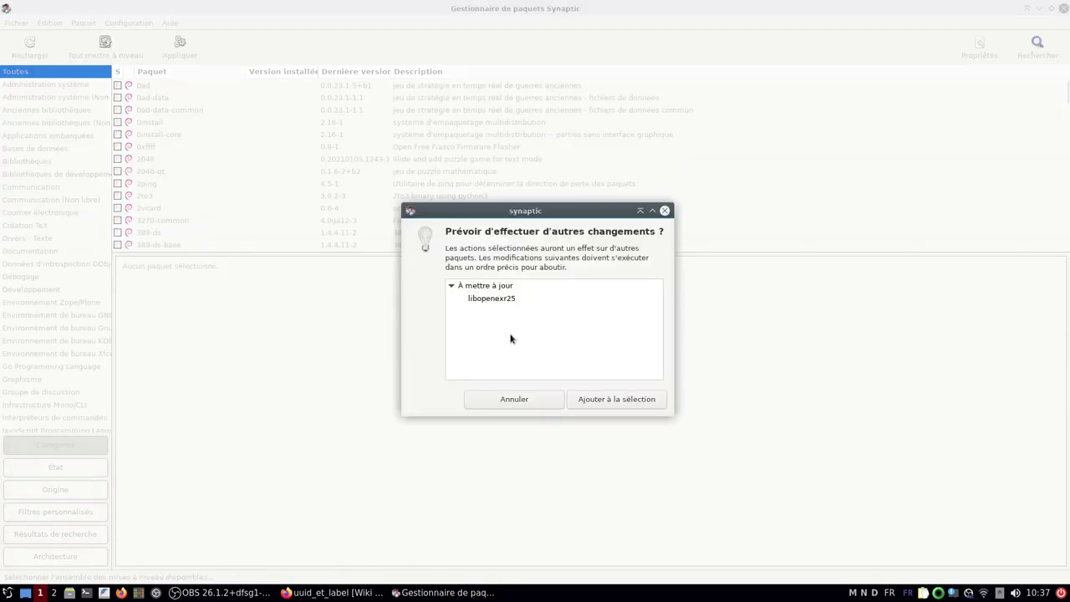
{"action": "left_click", "coordinate": [629, 400]}
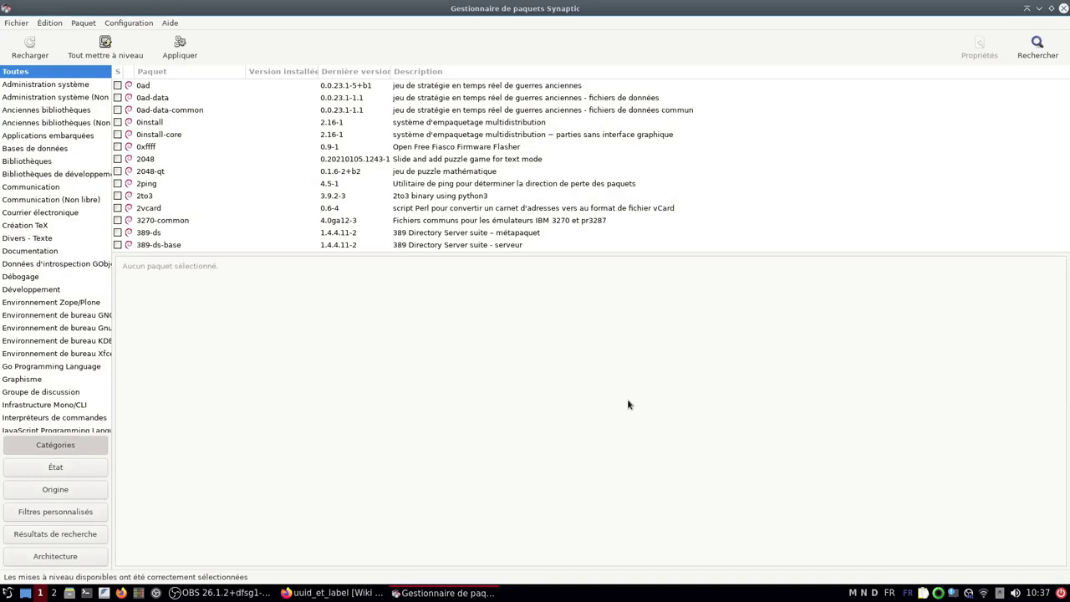
{"action": "left_click", "coordinate": [181, 48]}
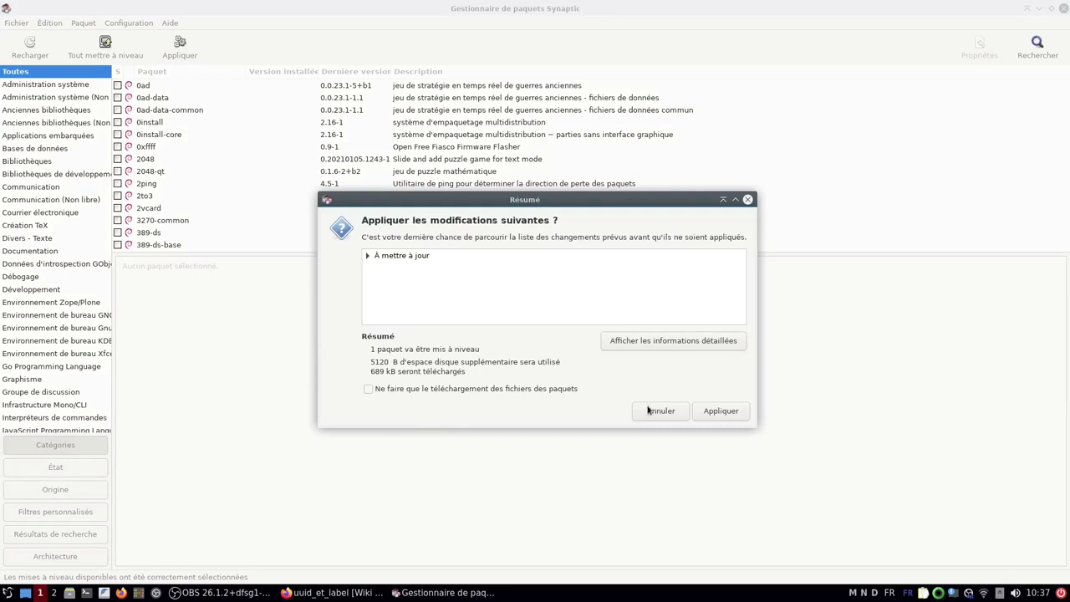
{"action": "left_click", "coordinate": [721, 411]}
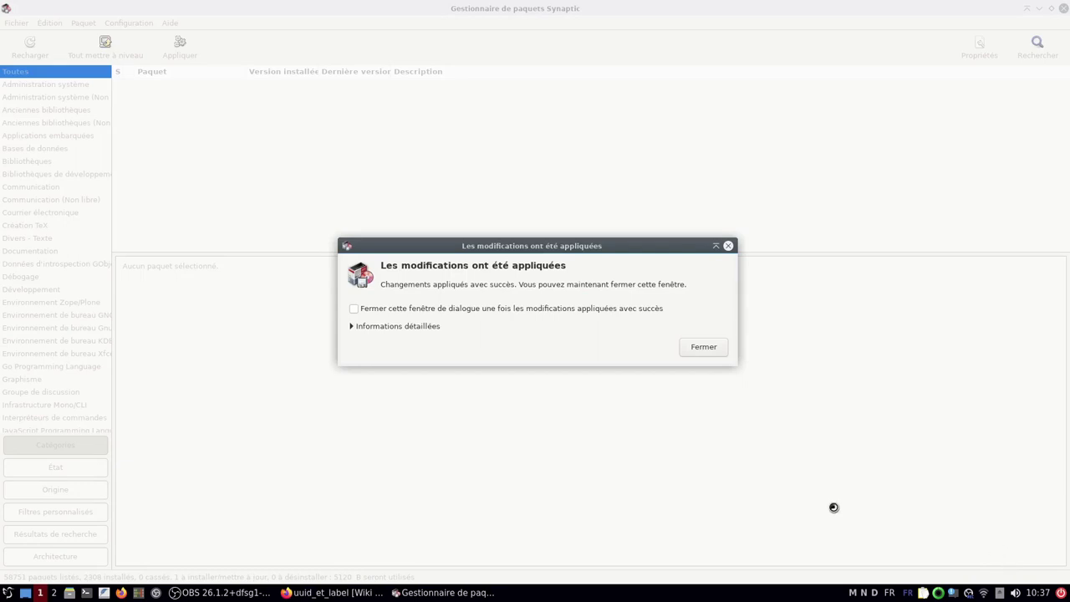
{"action": "left_click", "coordinate": [703, 347]}
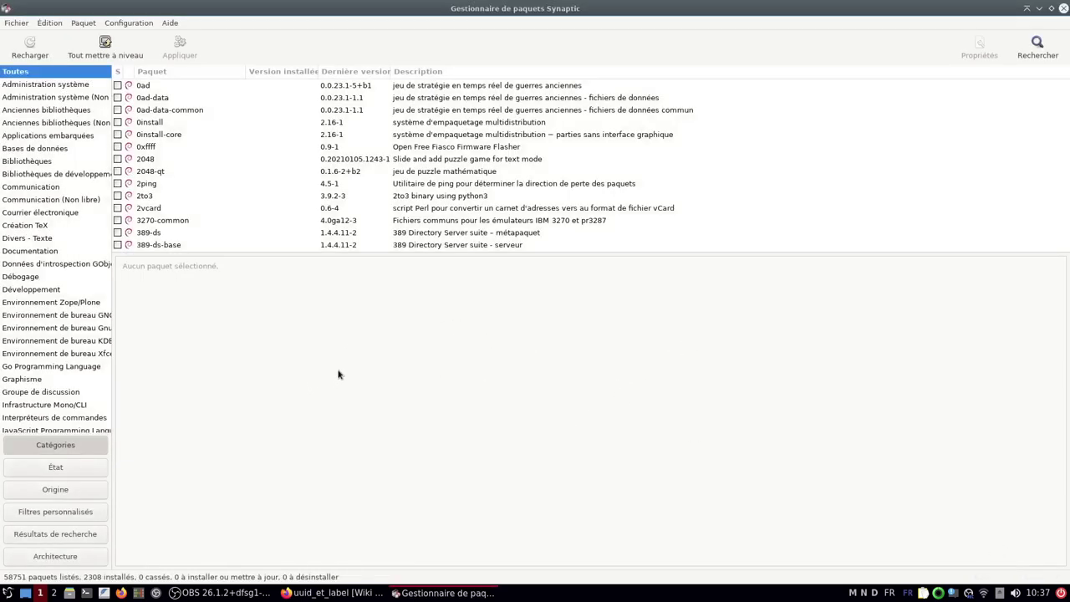
Step: Search the Synaptic package list for kdenlive
{"action": "left_click", "coordinate": [1039, 49]}
{"action": "type", "text": "labelimg"}
{"action": "left_click", "coordinate": [599, 341]}
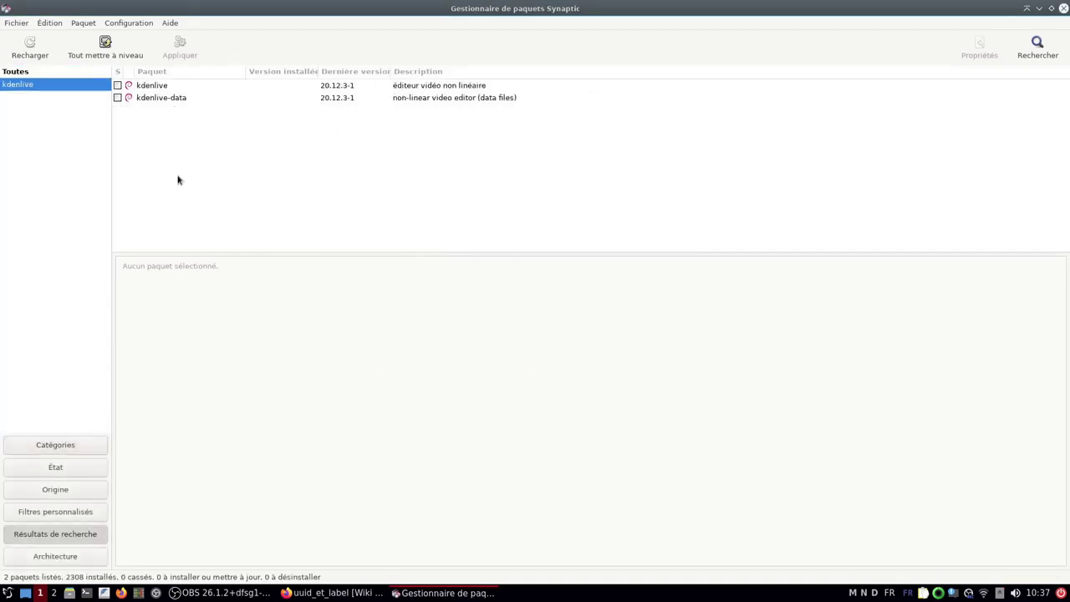
Step: Try to mark the kdenlive package for installation, cancel the additional dependency changes, and close Synaptic
{"action": "left_click", "coordinate": [117, 86]}
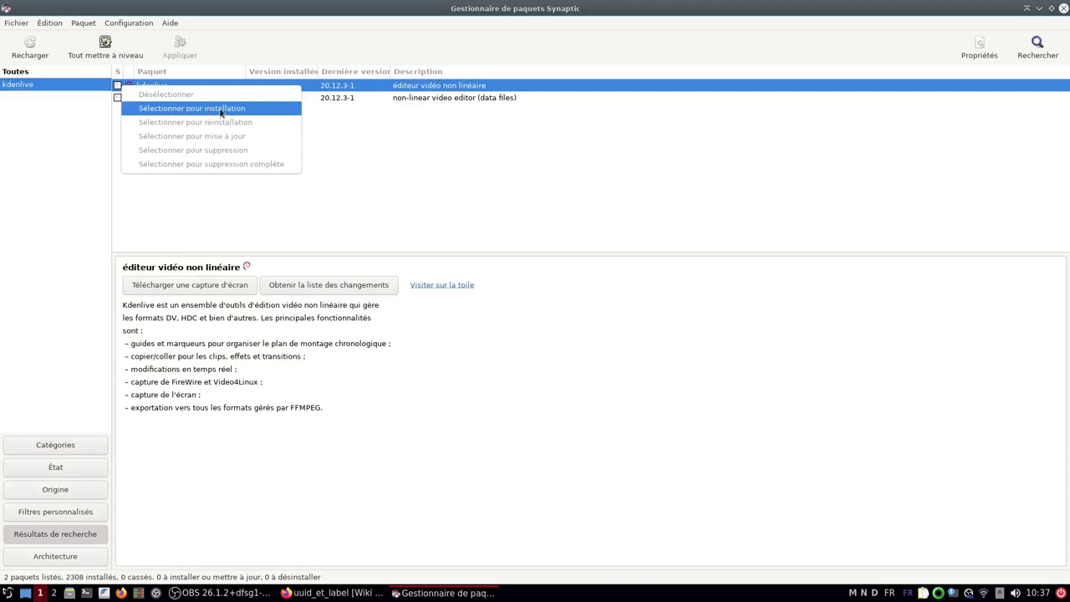
{"action": "left_click", "coordinate": [192, 109]}
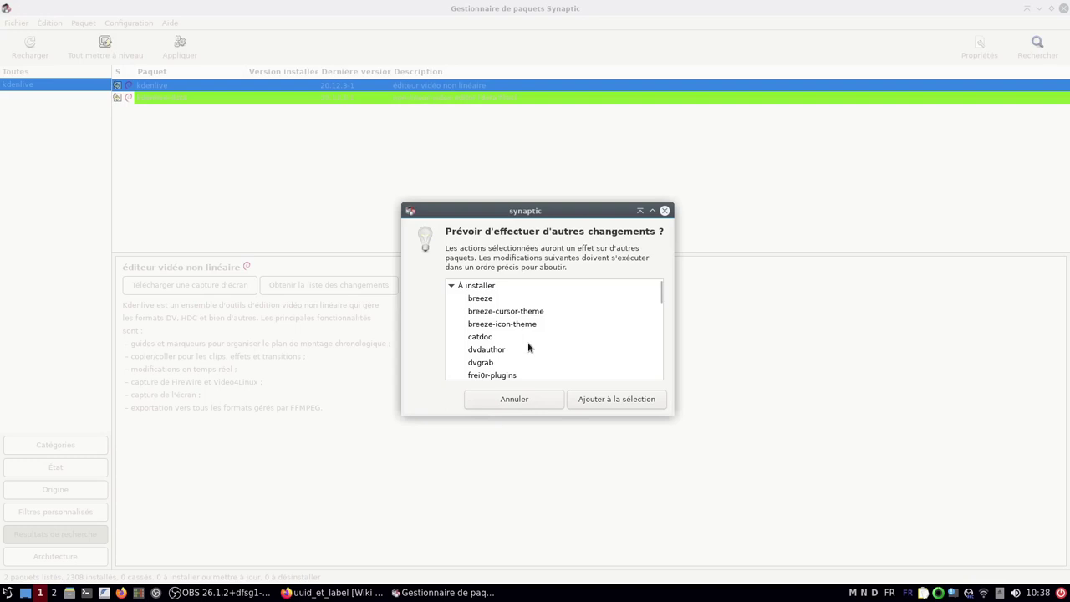
{"action": "left_click", "coordinate": [510, 400]}
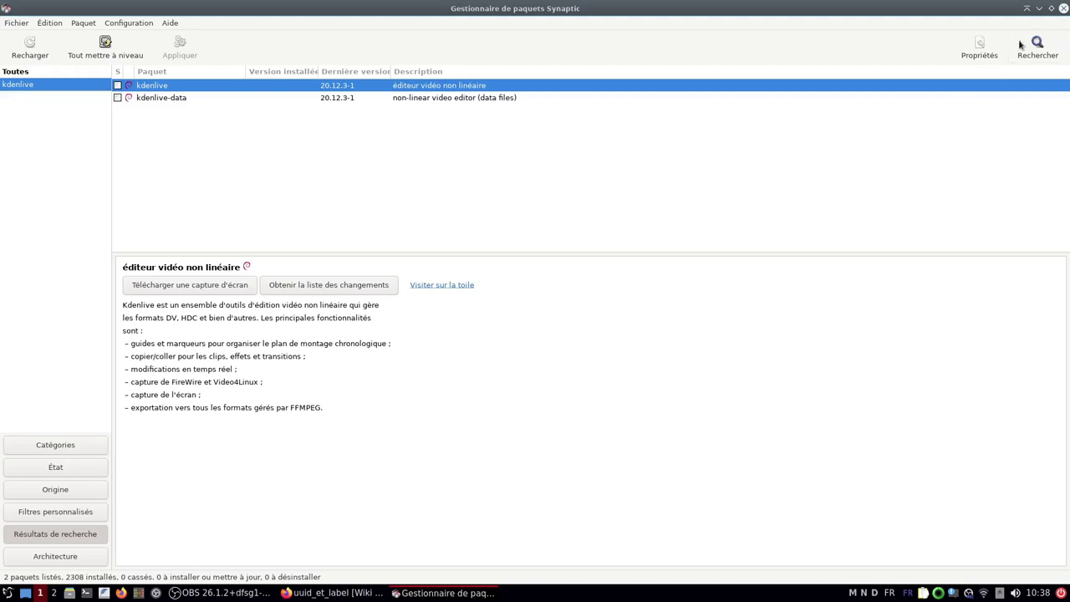
{"action": "left_click", "coordinate": [1063, 8]}
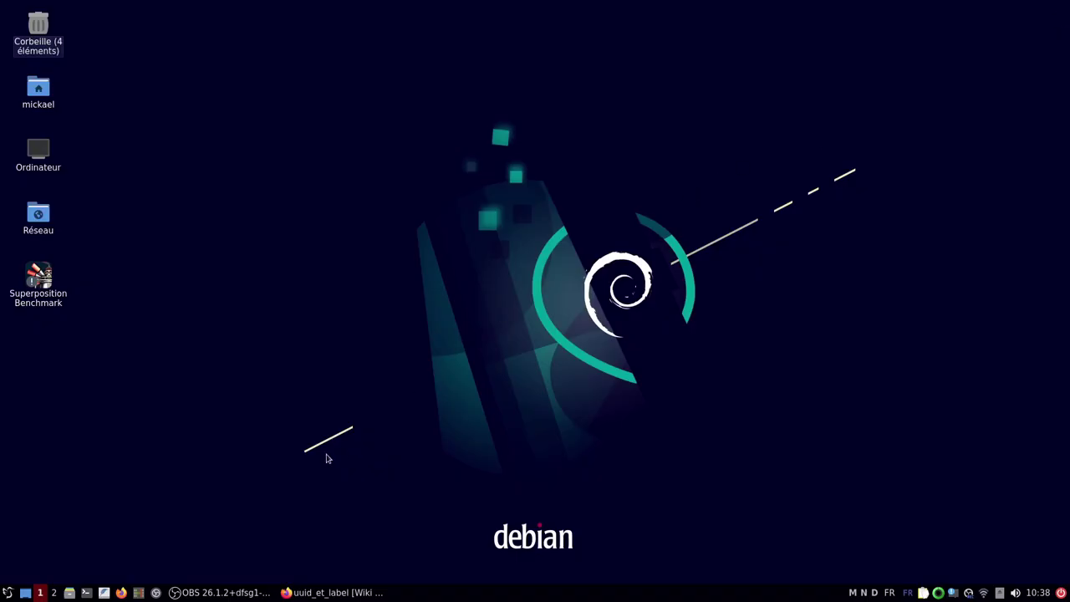
Step: Open the LXQt configuration center from the LXQt-Paramétrage du système group of the Préférences applications
{"action": "key", "text": "super"}
{"action": "mouse_move", "coordinate": [84, 502]}
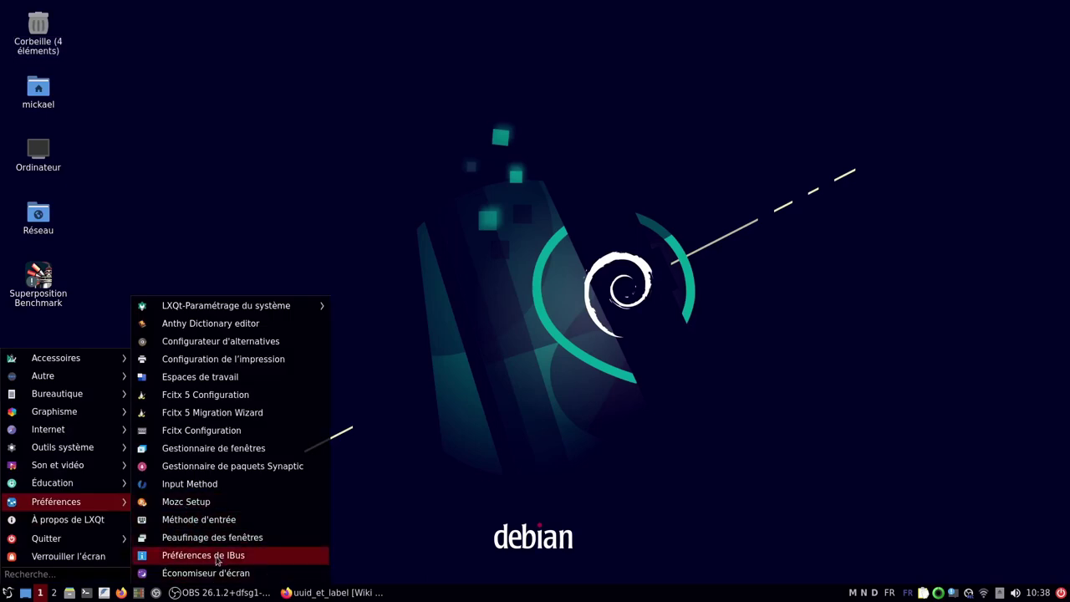
{"action": "mouse_move", "coordinate": [248, 307]}
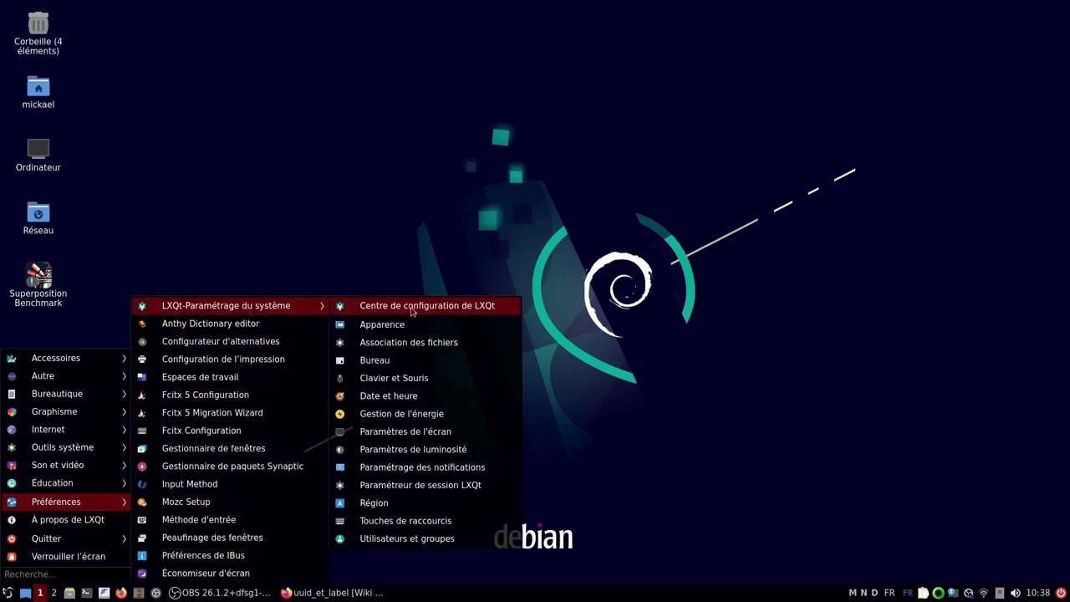
{"action": "left_click", "coordinate": [475, 308]}
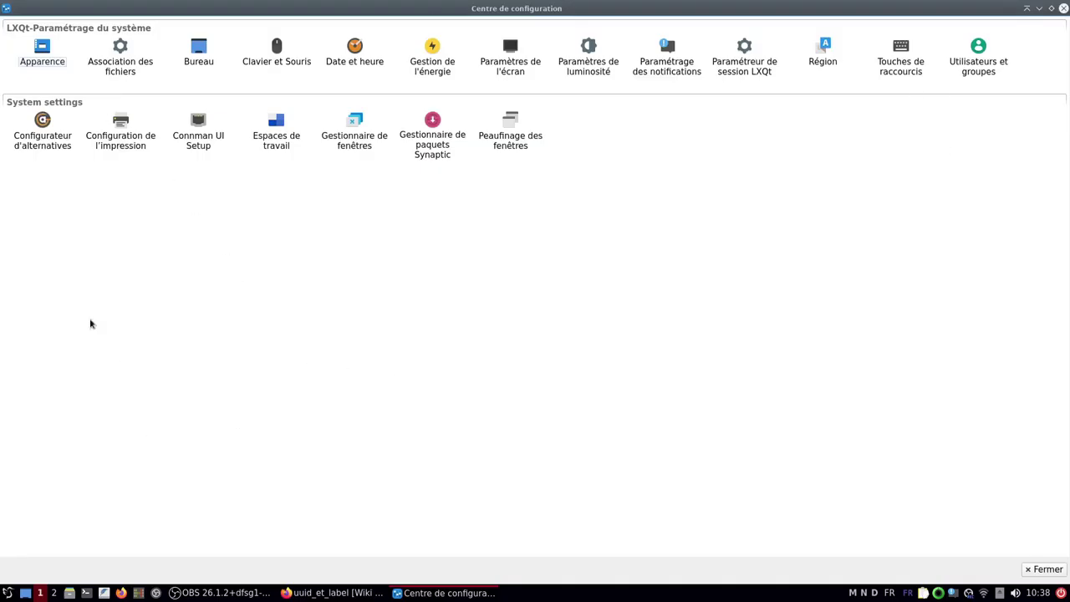
Step: Examine the LXQt appearance settings for widget style, icon theme, LXQt theme, font and cursor, and close them
{"action": "left_click", "coordinate": [38, 44]}
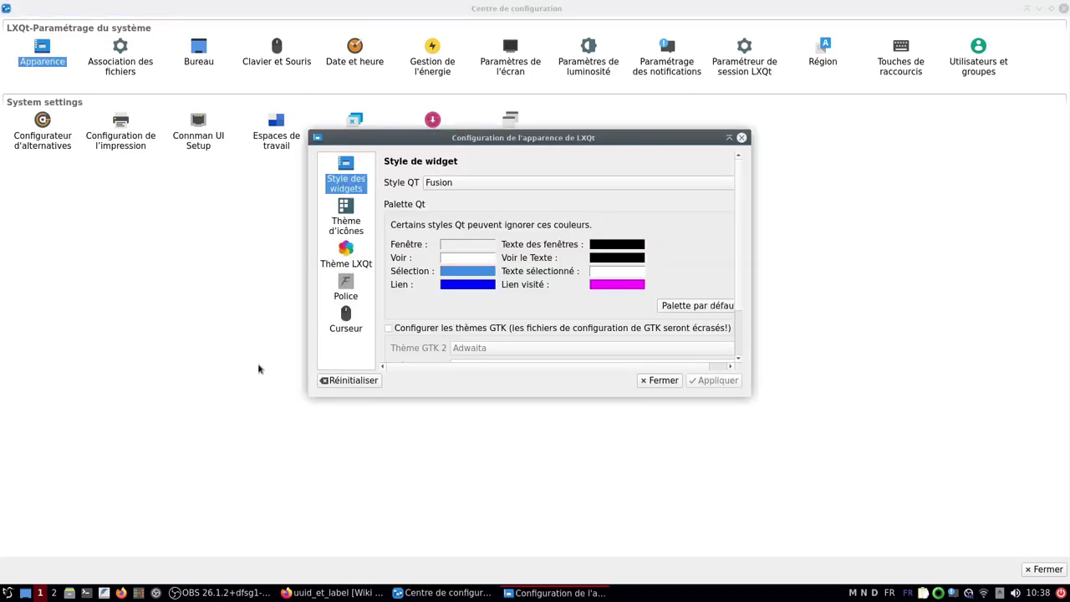
{"action": "left_click", "coordinate": [345, 215]}
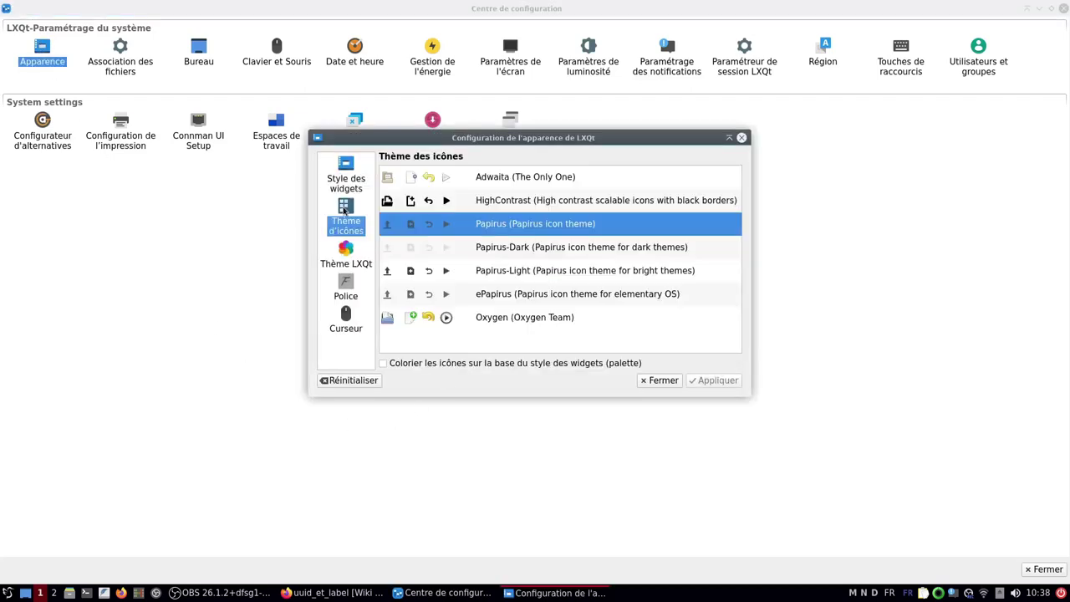
{"action": "left_click", "coordinate": [342, 260]}
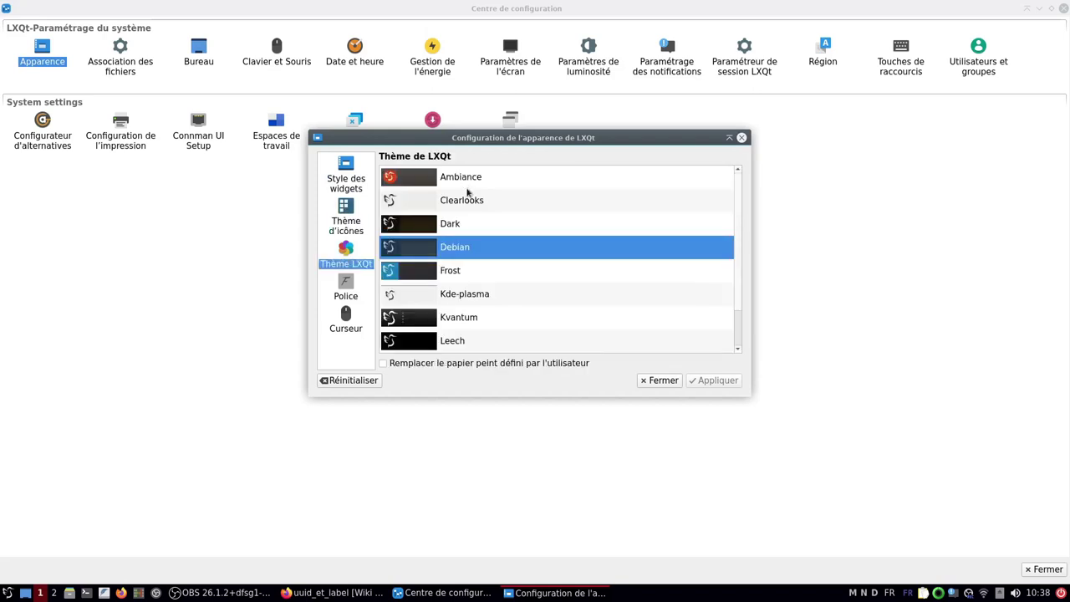
{"action": "left_click", "coordinate": [347, 285]}
{"action": "left_click", "coordinate": [348, 331]}
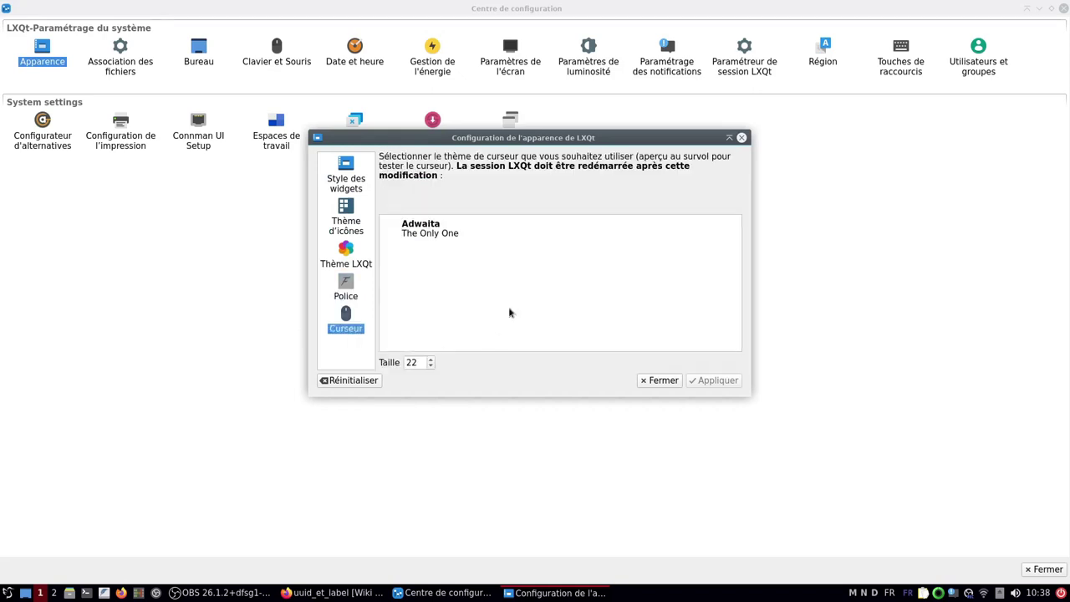
{"action": "left_click", "coordinate": [657, 381]}
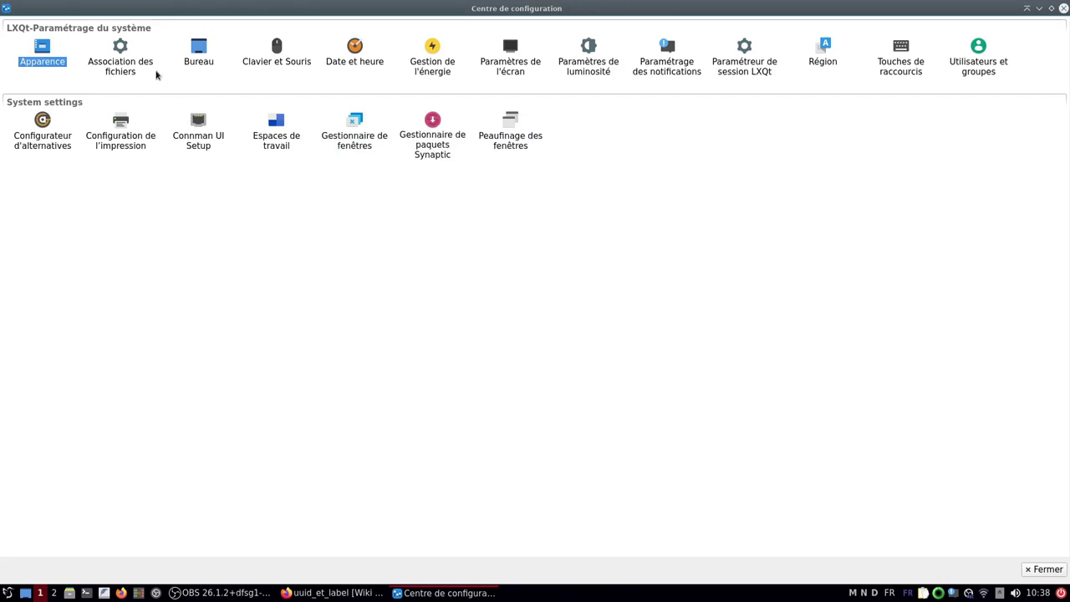
Step: Open the Association des fichiers settings from the configuration center
{"action": "left_click", "coordinate": [122, 56]}
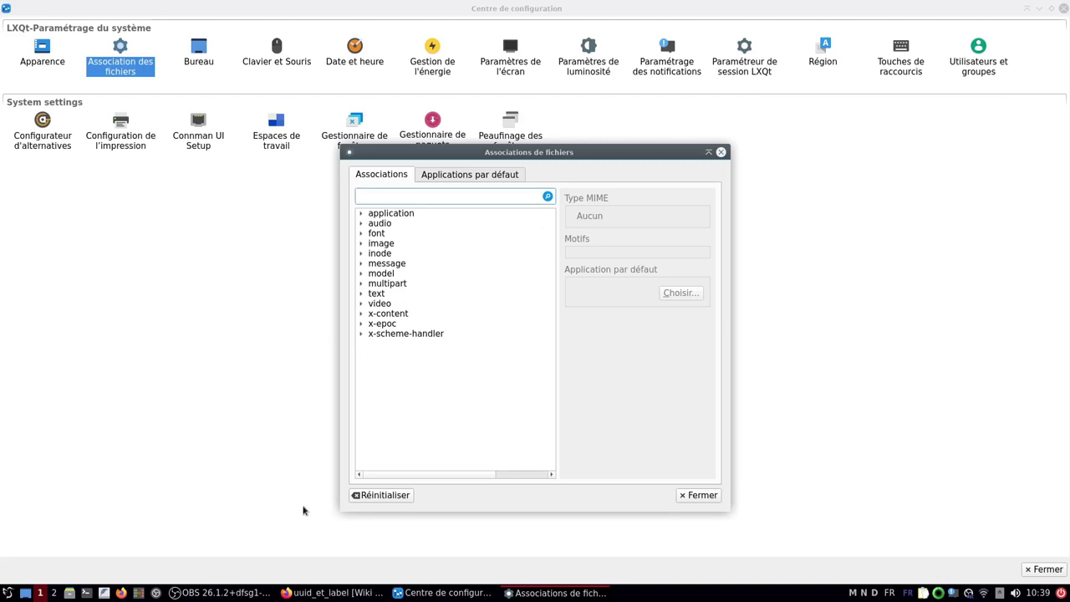
Step: Open the Superposition_Benchmark PNG from the Images folder in the file manager with its default application
{"action": "left_click", "coordinate": [69, 593]}
{"action": "left_click", "coordinate": [40, 322]}
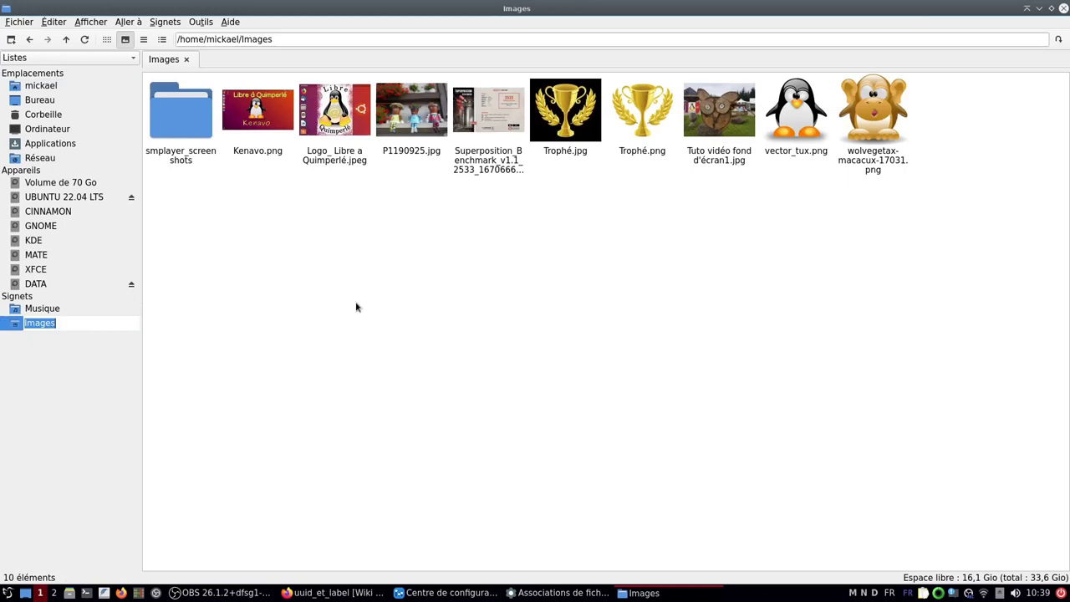
{"action": "double_click", "coordinate": [493, 111]}
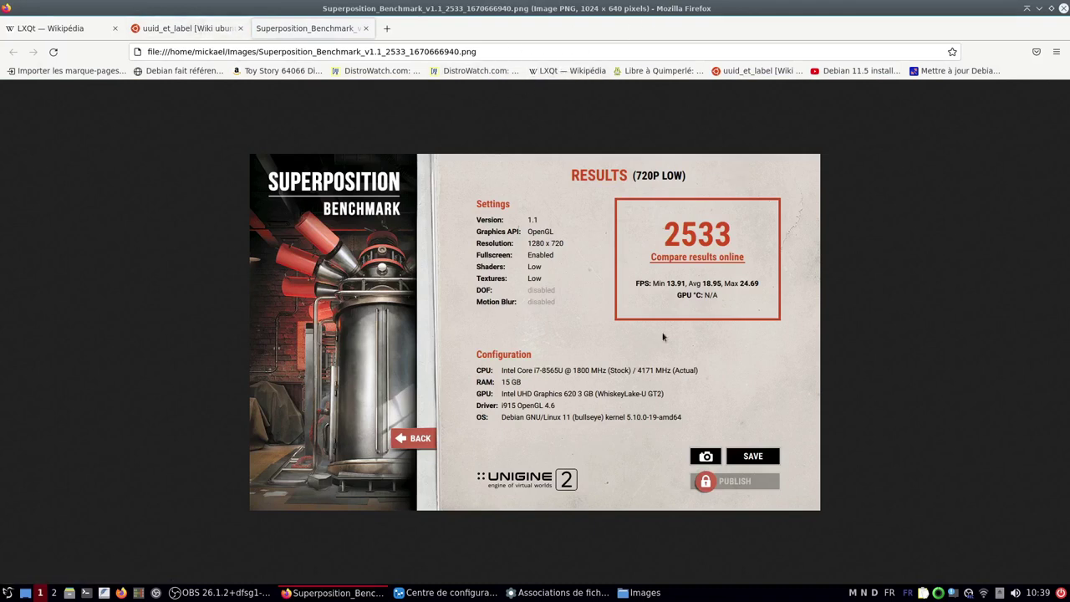
Step: Check the default application for JPEG images in Associations de fichiers, view the alternatives without changing it, and close the settings
{"action": "left_click", "coordinate": [557, 591]}
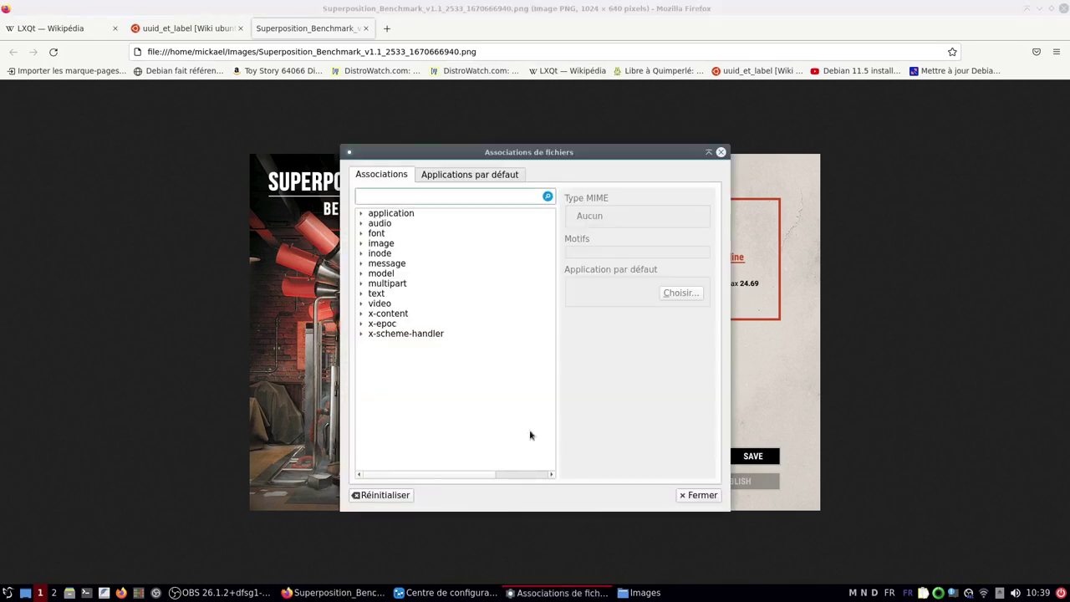
{"action": "left_click", "coordinate": [361, 243]}
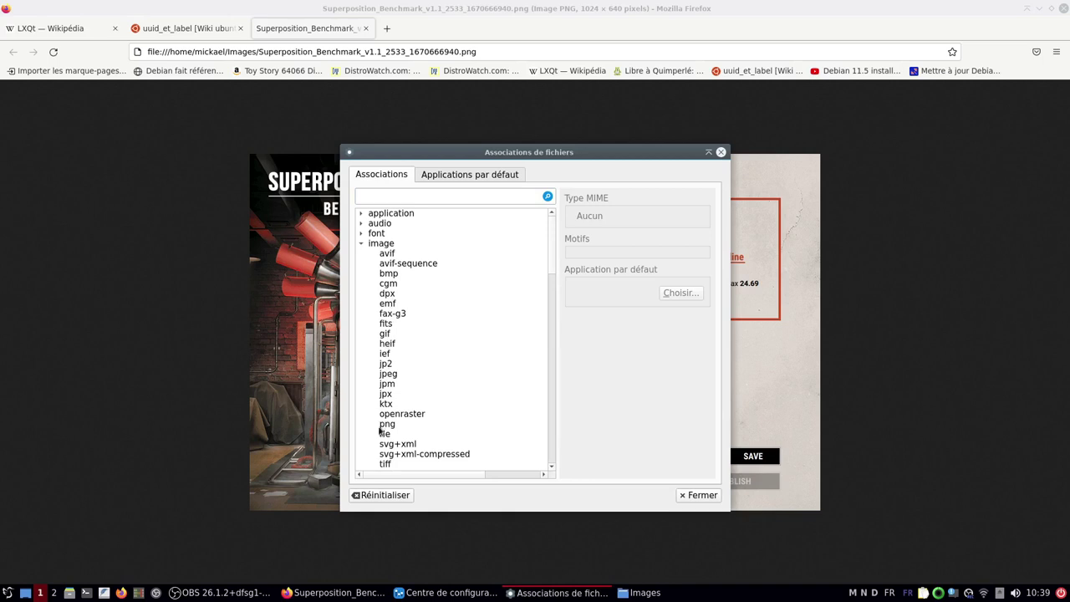
{"action": "scroll", "coordinate": [384, 433], "scroll_direction": "down", "scroll_amount": 1}
{"action": "scroll", "coordinate": [384, 435], "scroll_direction": "down", "scroll_amount": 3}
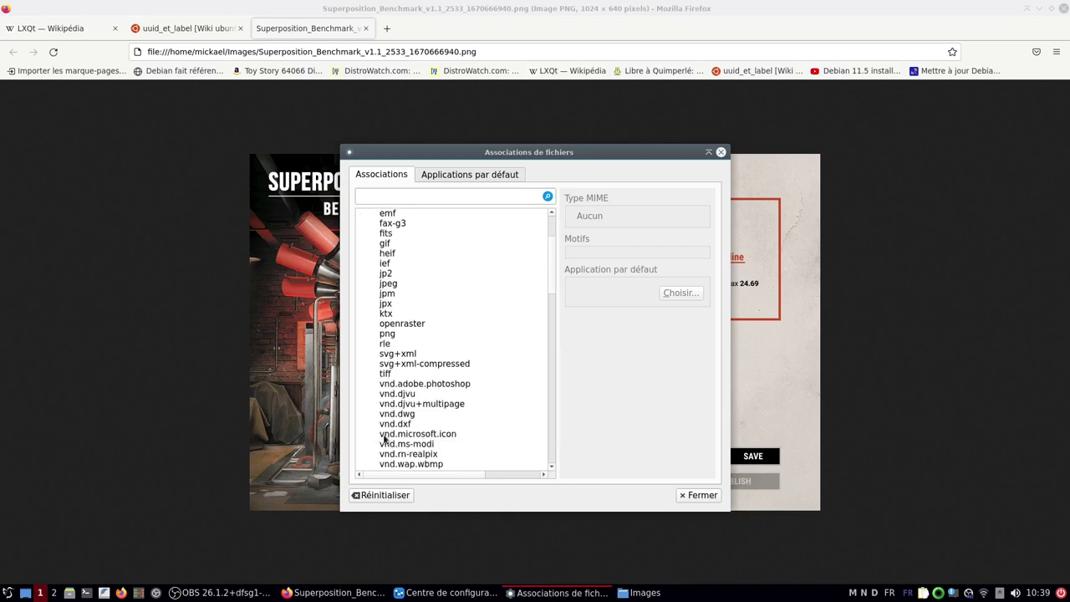
{"action": "left_click", "coordinate": [400, 255]}
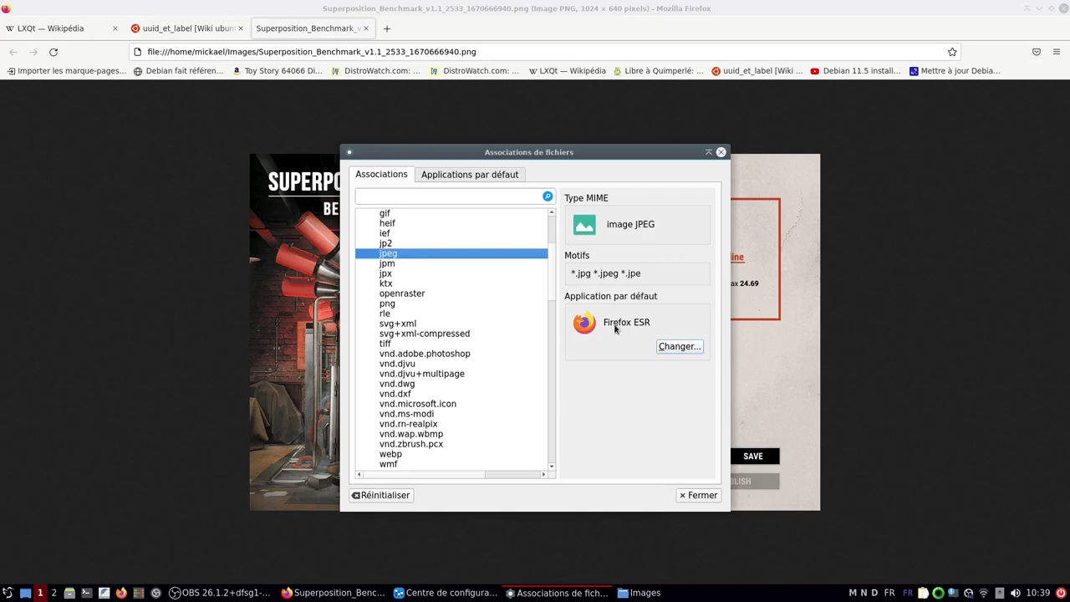
{"action": "left_click", "coordinate": [680, 347]}
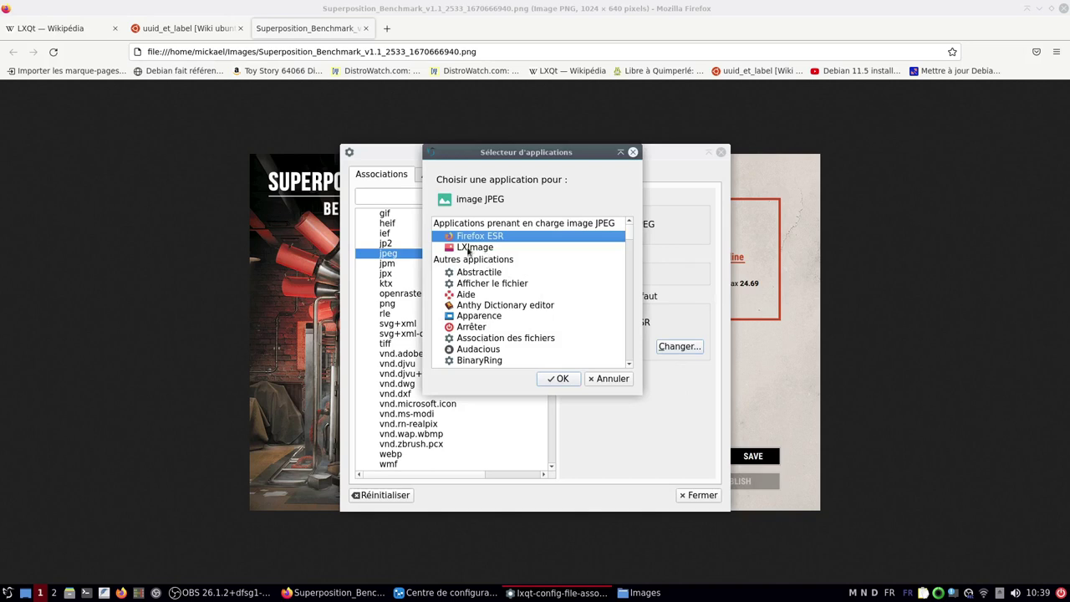
{"action": "left_click", "coordinate": [610, 379]}
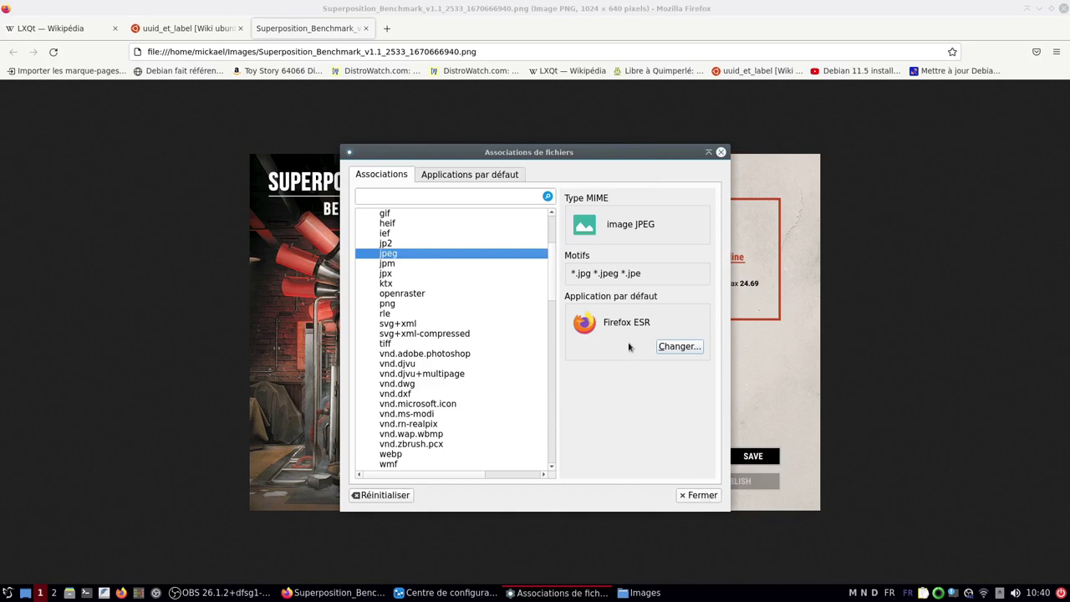
{"action": "left_click", "coordinate": [699, 494]}
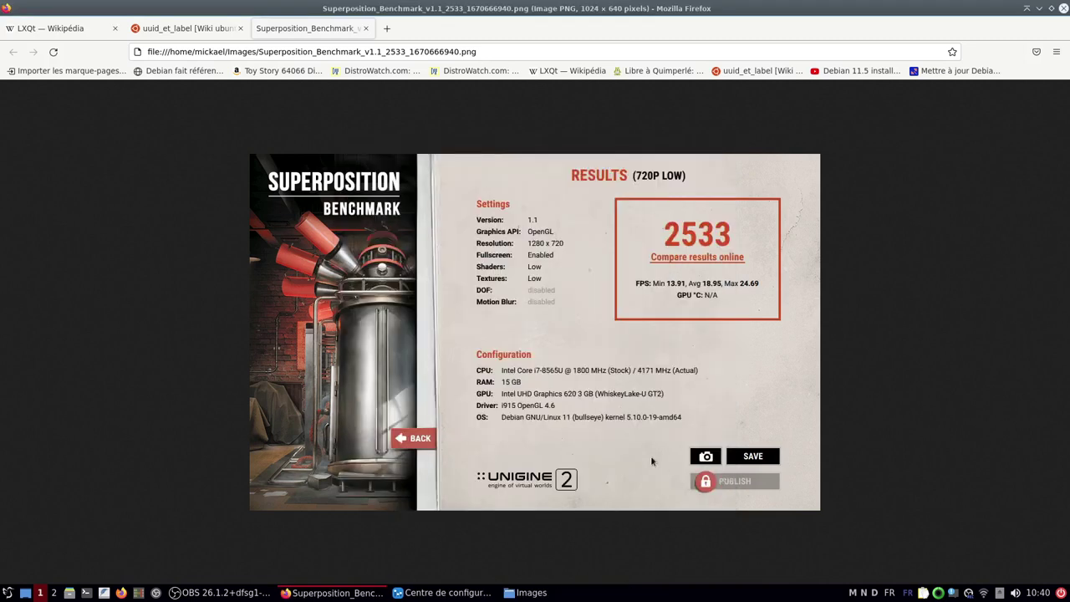
Step: Return to Centre de configuration and review the Arrière-plan, Diaporama and Avancé settings of the Bureau preferences
{"action": "left_click", "coordinate": [454, 597]}
{"action": "left_click", "coordinate": [201, 51]}
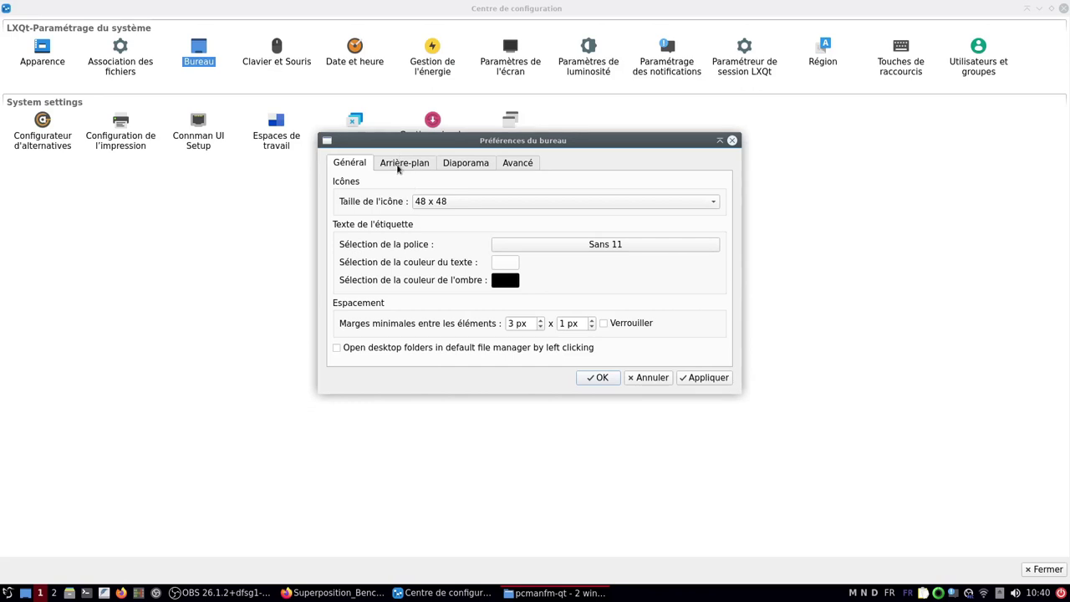
{"action": "left_click", "coordinate": [400, 167]}
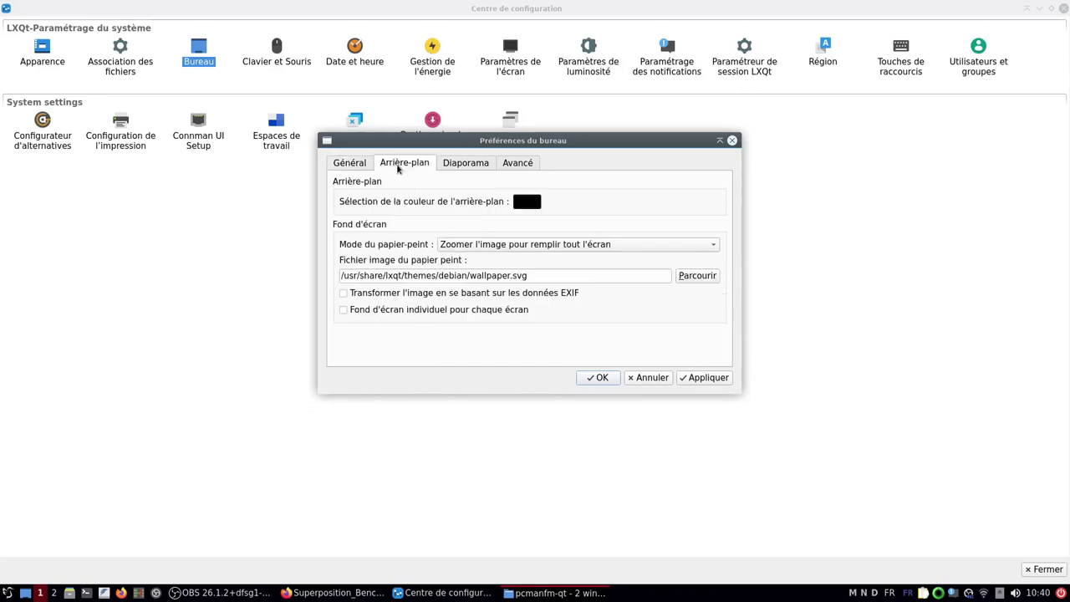
{"action": "left_click", "coordinate": [466, 164]}
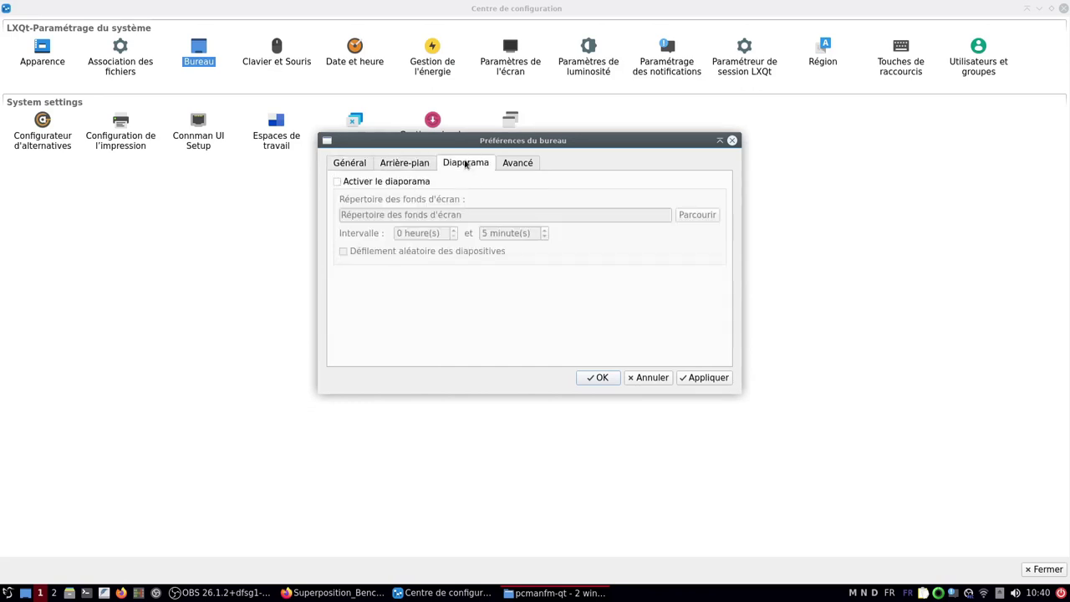
{"action": "left_click", "coordinate": [518, 164]}
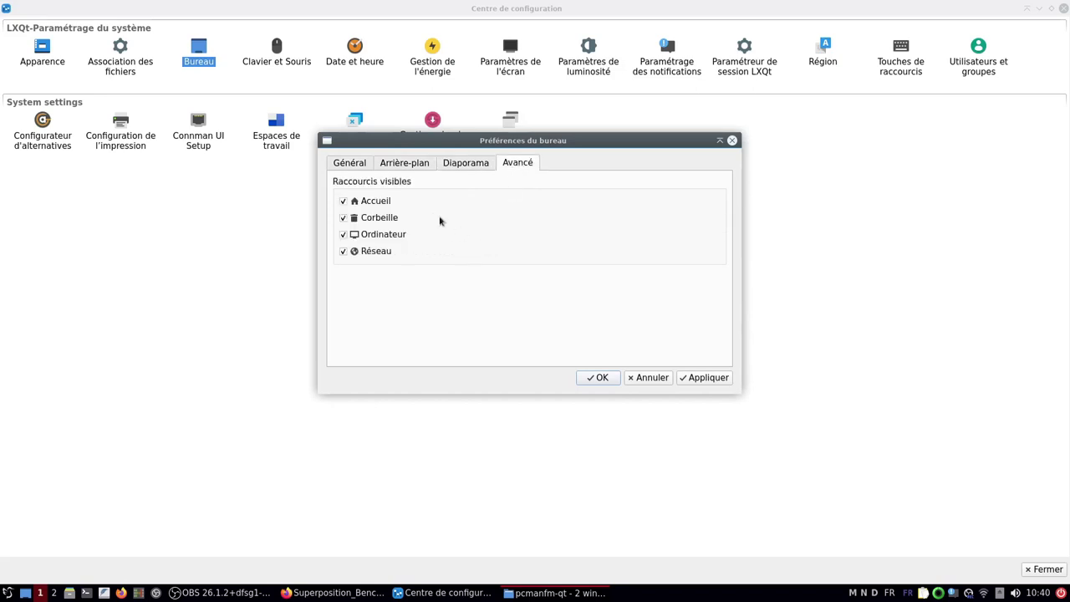
Step: Clear all windows from the desktop and bring back only the Préferences du bureau window over it
{"action": "left_click", "coordinate": [24, 594]}
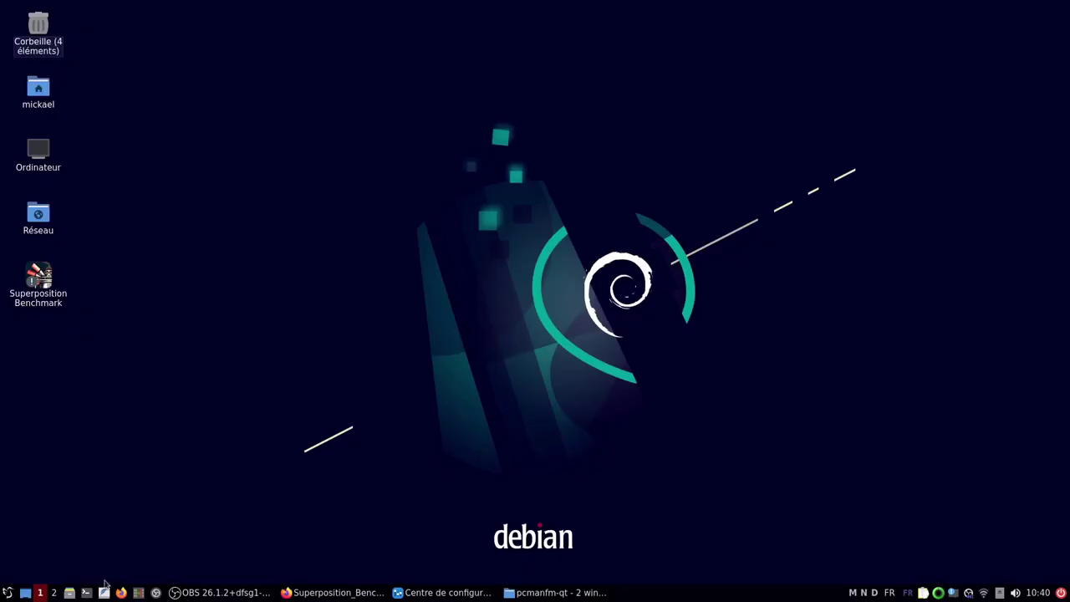
{"action": "left_click", "coordinate": [453, 595]}
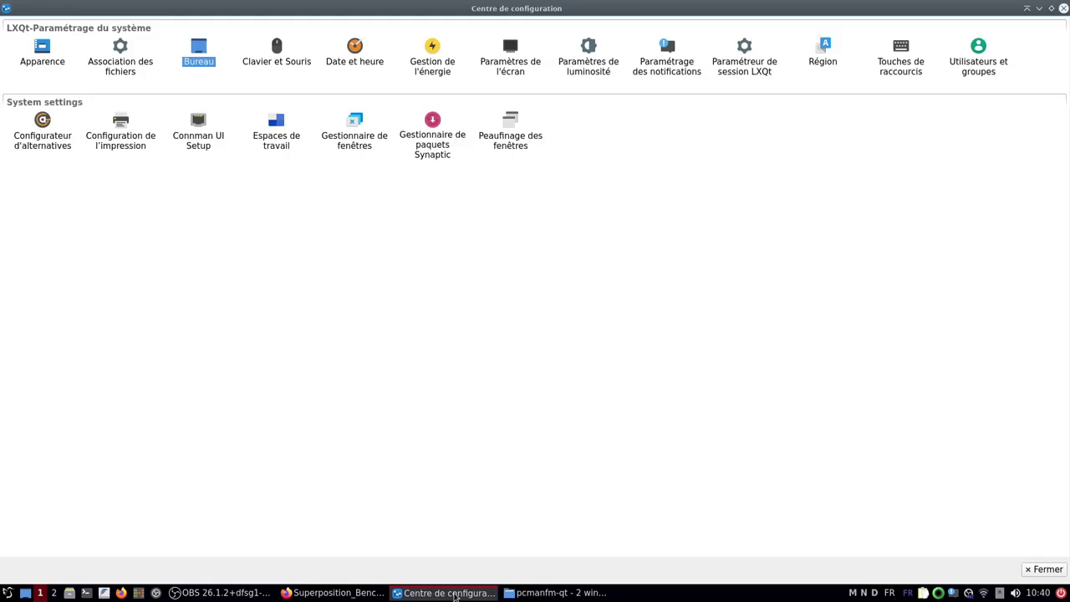
{"action": "left_click", "coordinate": [472, 595]}
{"action": "mouse_move", "coordinate": [593, 595]}
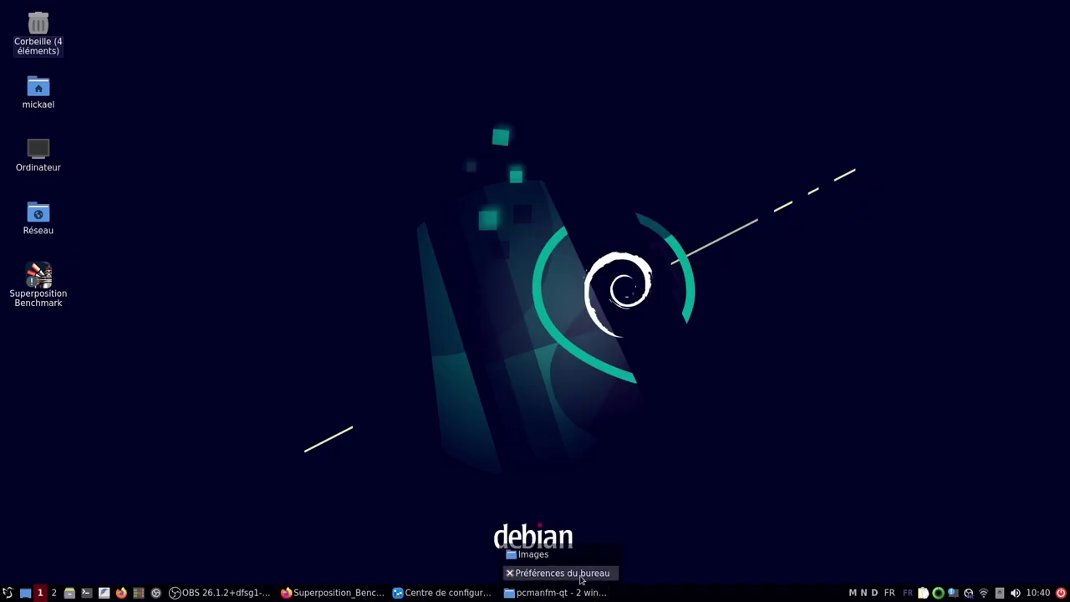
{"action": "left_click", "coordinate": [581, 574]}
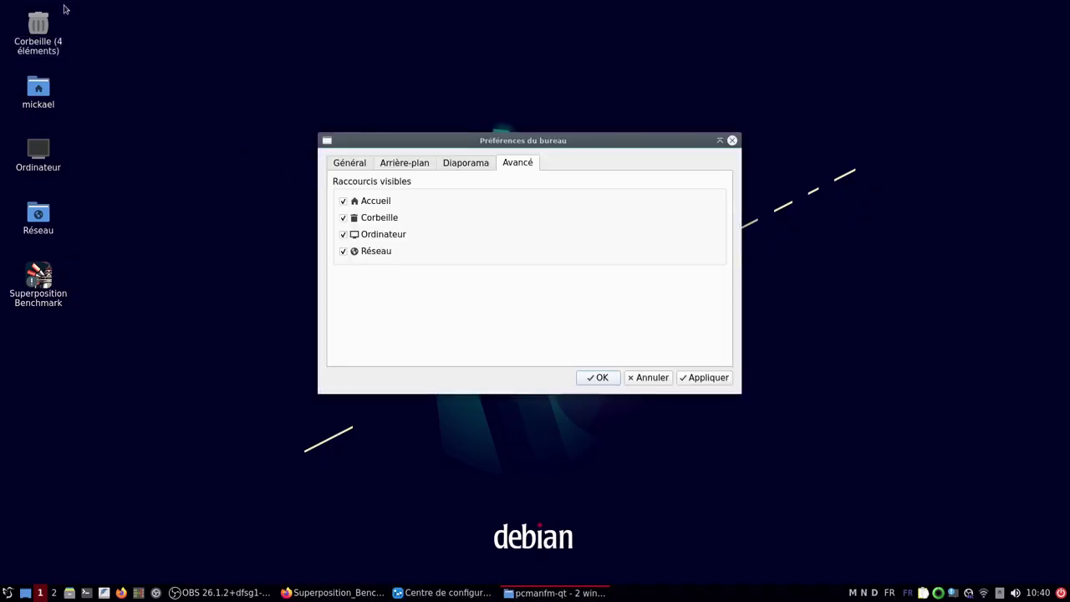
Step: Hide the Accueil, Corbeille, Ordinateur and Réseau shortcuts from the desktop, apply the change and close the preferences
{"action": "left_click", "coordinate": [343, 202]}
{"action": "left_click", "coordinate": [343, 236]}
{"action": "left_click", "coordinate": [342, 252]}
{"action": "left_click", "coordinate": [695, 377]}
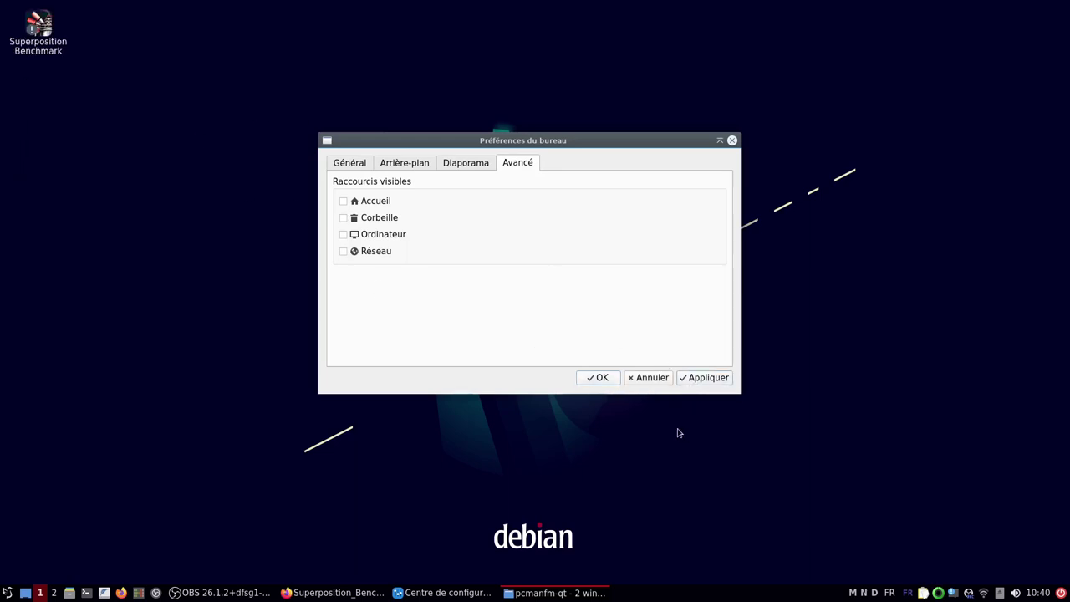
{"action": "left_click", "coordinate": [587, 381]}
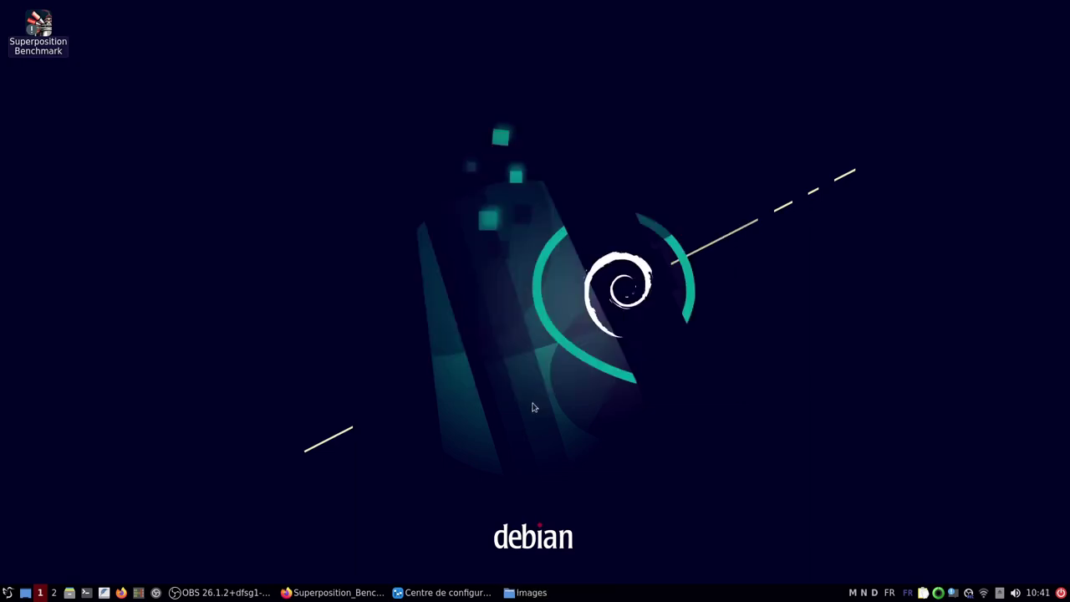
Step: Open Clavier et Souris in Centre de configuration and review its mouse, cursor, keyboard, keyboard layout and pointing device settings
{"action": "left_click", "coordinate": [439, 589]}
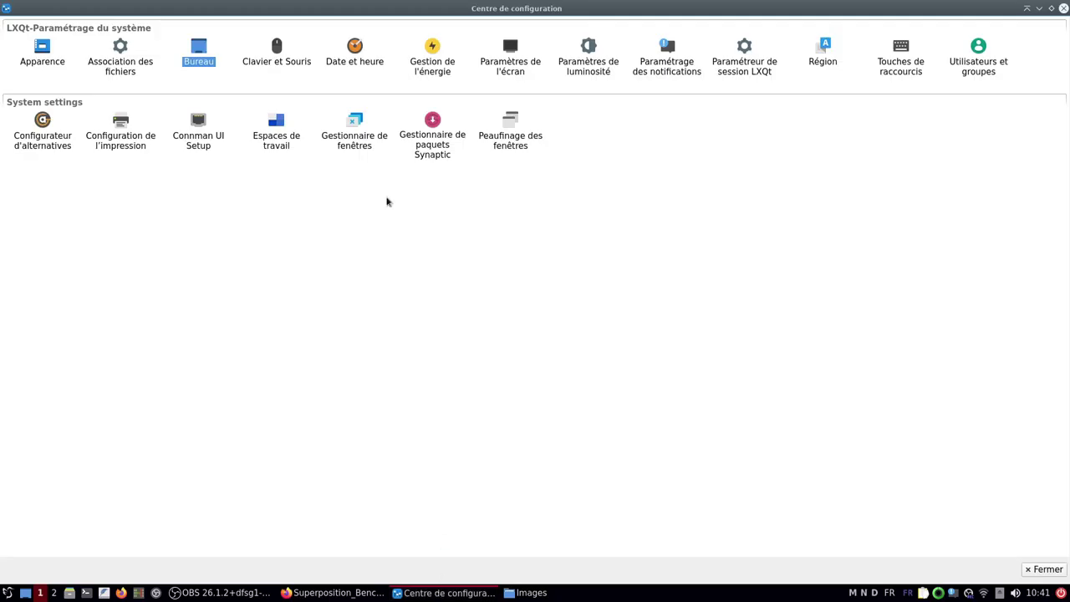
{"action": "double_click", "coordinate": [277, 51]}
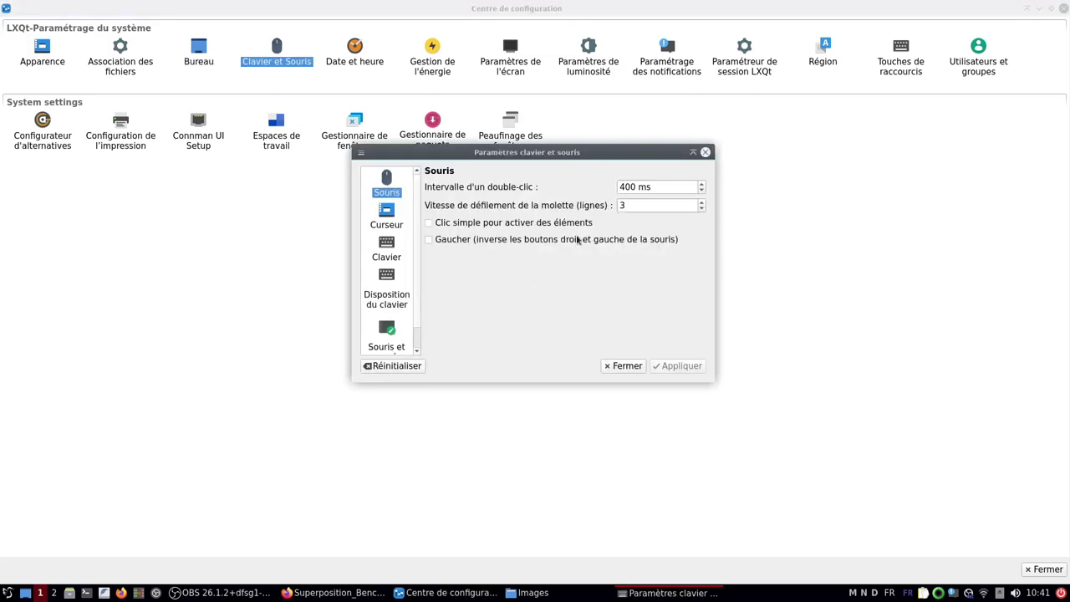
{"action": "left_click", "coordinate": [387, 218]}
{"action": "left_click", "coordinate": [387, 253]}
{"action": "left_click", "coordinate": [393, 281]}
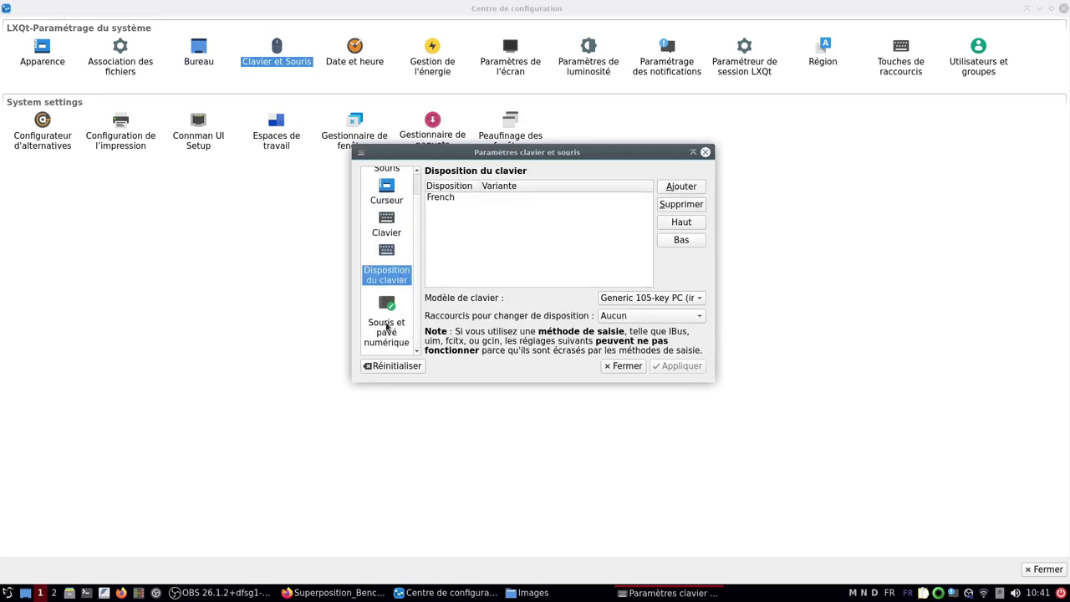
{"action": "left_click", "coordinate": [387, 324]}
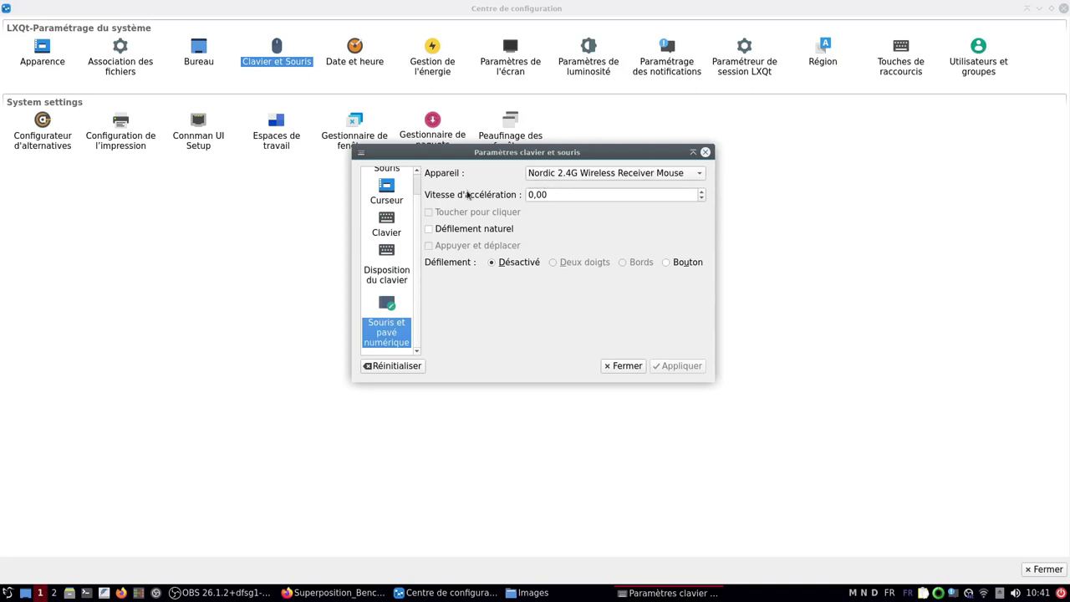
Step: Examine the options for each pointing device, finishing with the SYNA7DAB:00 06CB:CD40 Touchpad, and close the keyboard and mouse settings
{"action": "scroll", "coordinate": [635, 173], "scroll_direction": "down", "scroll_amount": 1}
{"action": "left_click", "coordinate": [636, 173]}
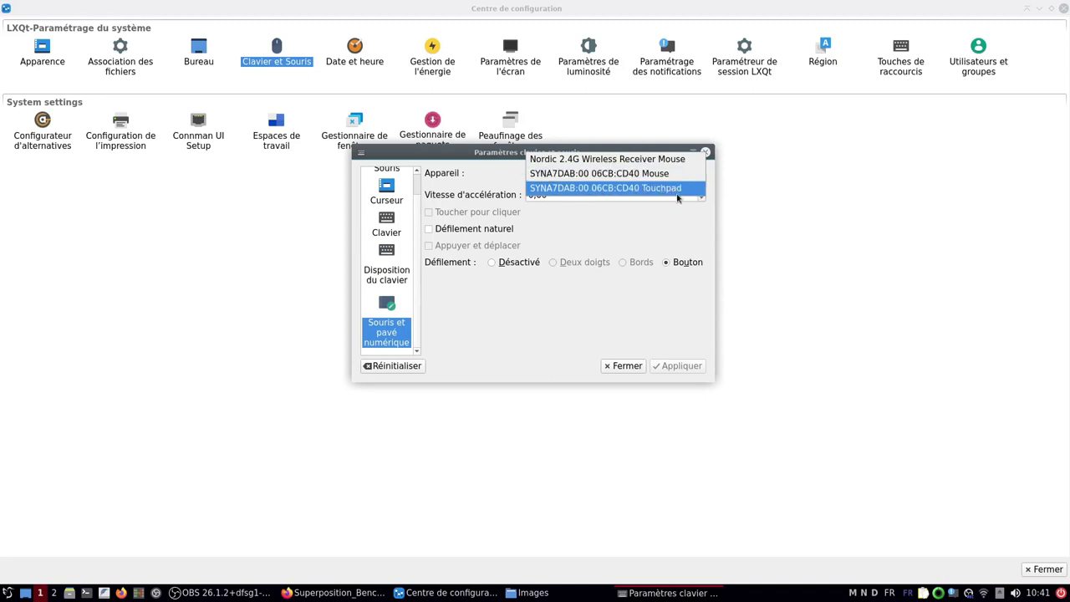
{"action": "left_click", "coordinate": [673, 189]}
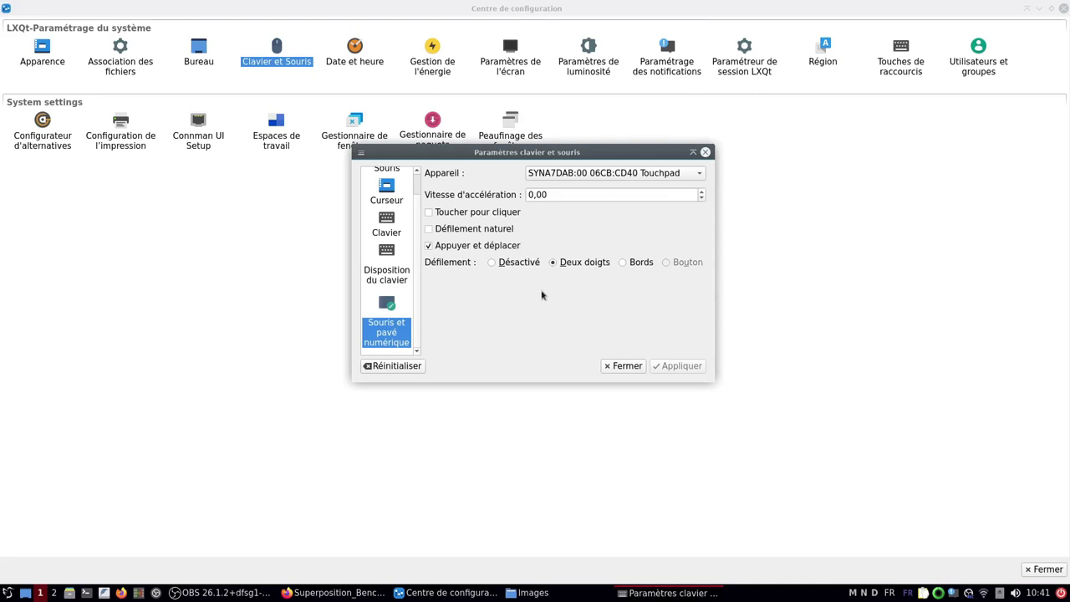
{"action": "left_click", "coordinate": [669, 173]}
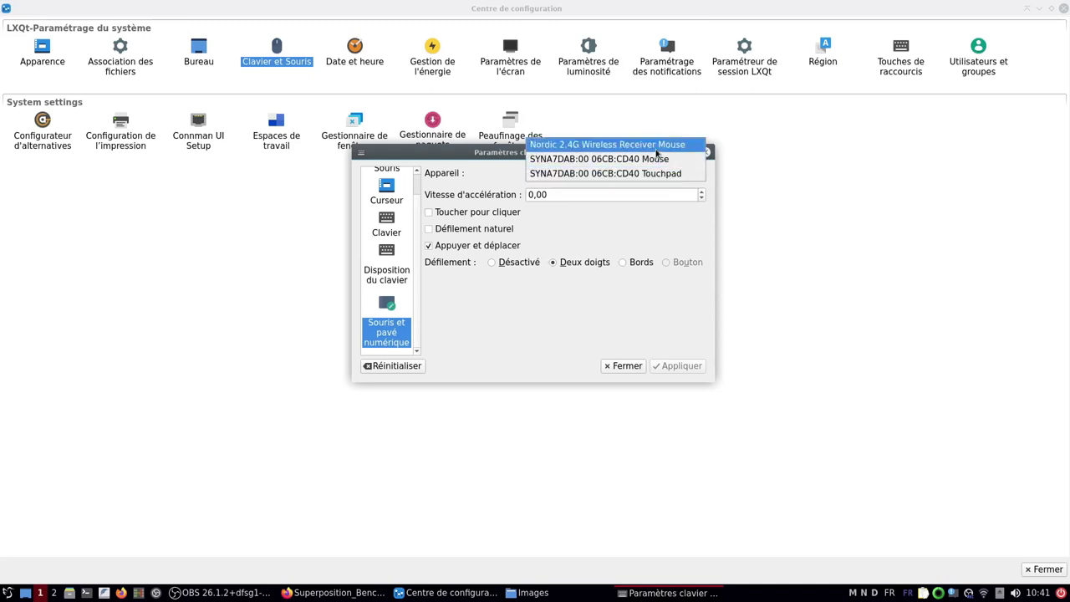
{"action": "left_click", "coordinate": [658, 151]}
{"action": "left_click", "coordinate": [660, 175]}
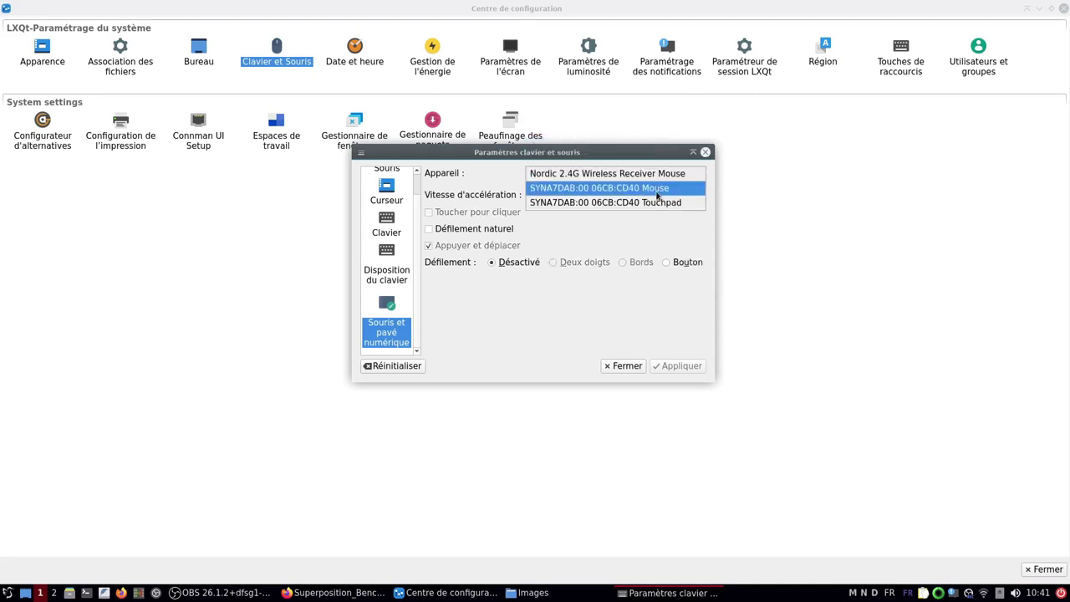
{"action": "left_click", "coordinate": [614, 201]}
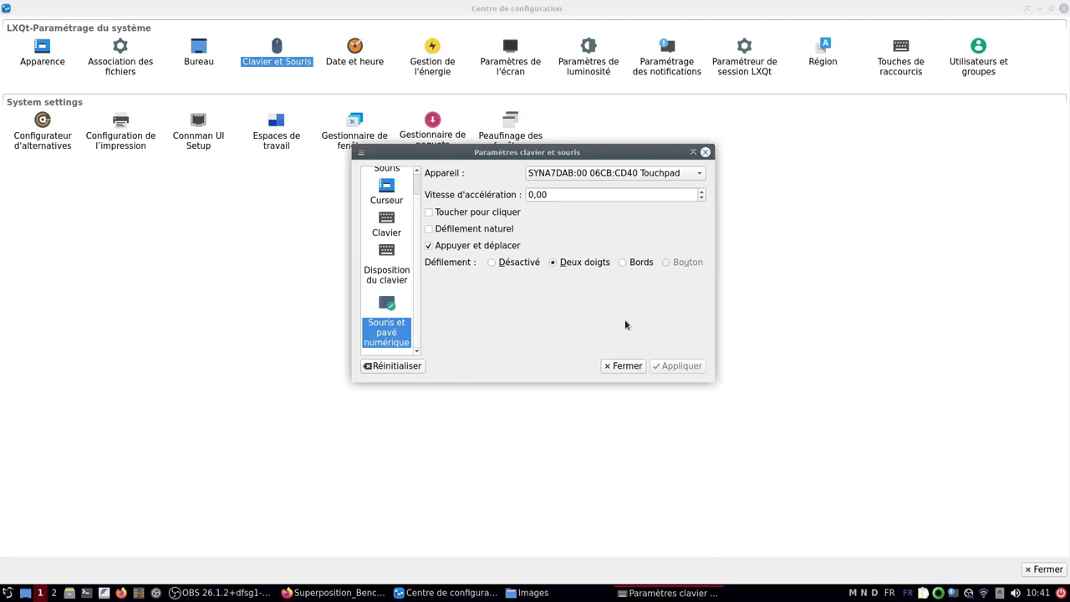
{"action": "left_click", "coordinate": [625, 366]}
Step: Review the battery and lid-closing options in Gestion de l'énergie, on battery and plugged in, and close it without changes
{"action": "left_click", "coordinate": [433, 50]}
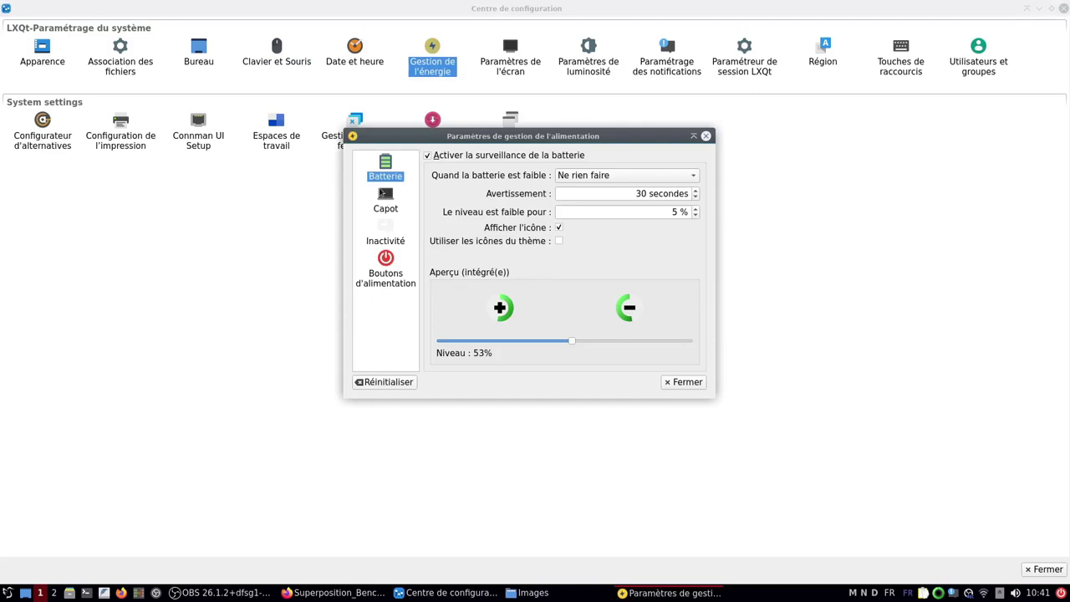
{"action": "left_click", "coordinate": [386, 203]}
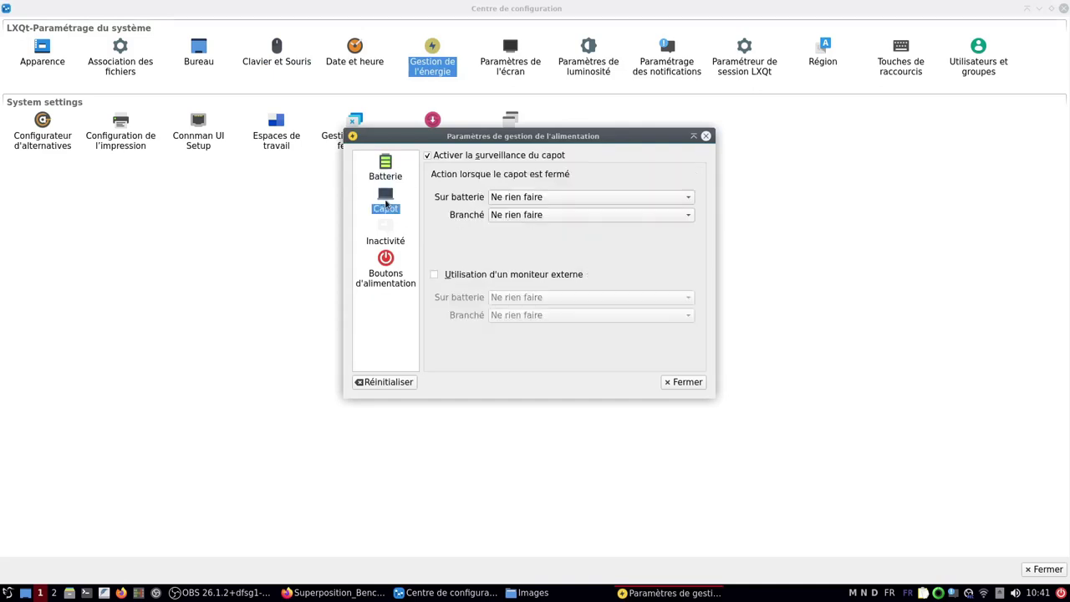
{"action": "left_click", "coordinate": [575, 201]}
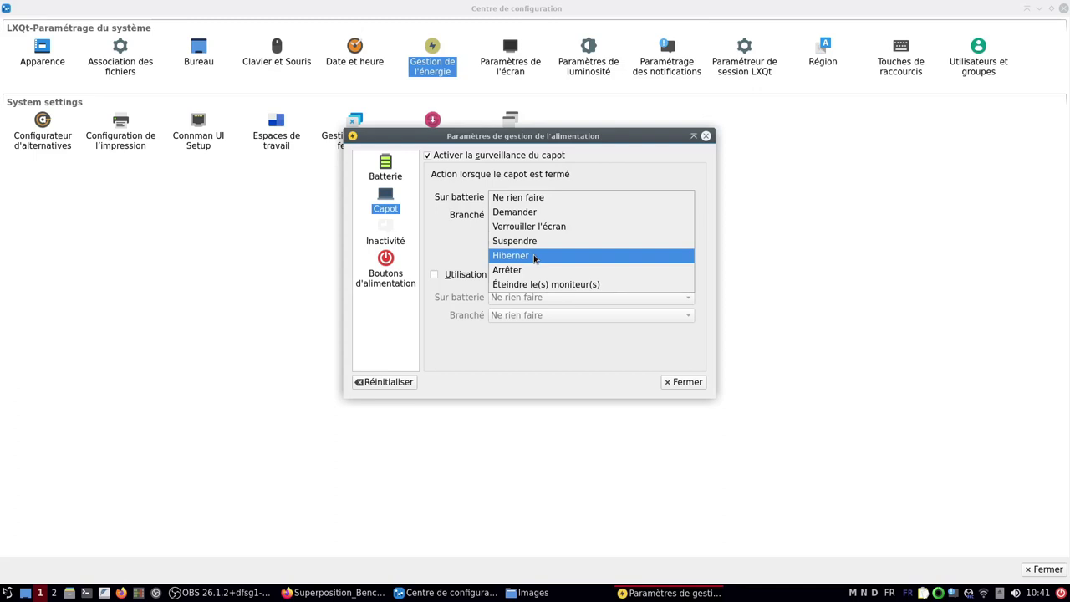
{"action": "left_click", "coordinate": [385, 269]}
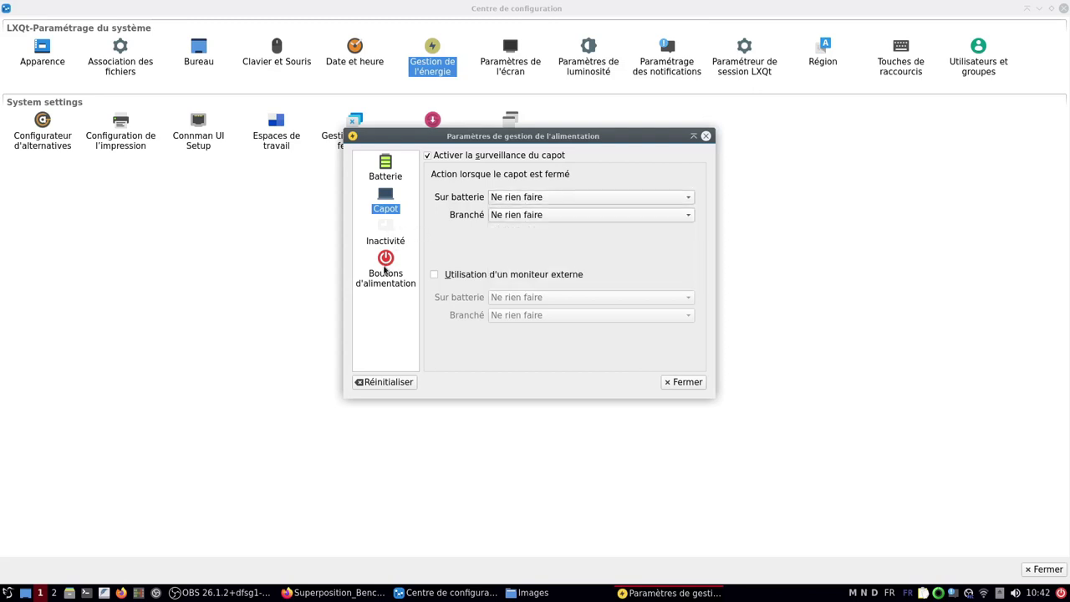
{"action": "left_click", "coordinate": [627, 217]}
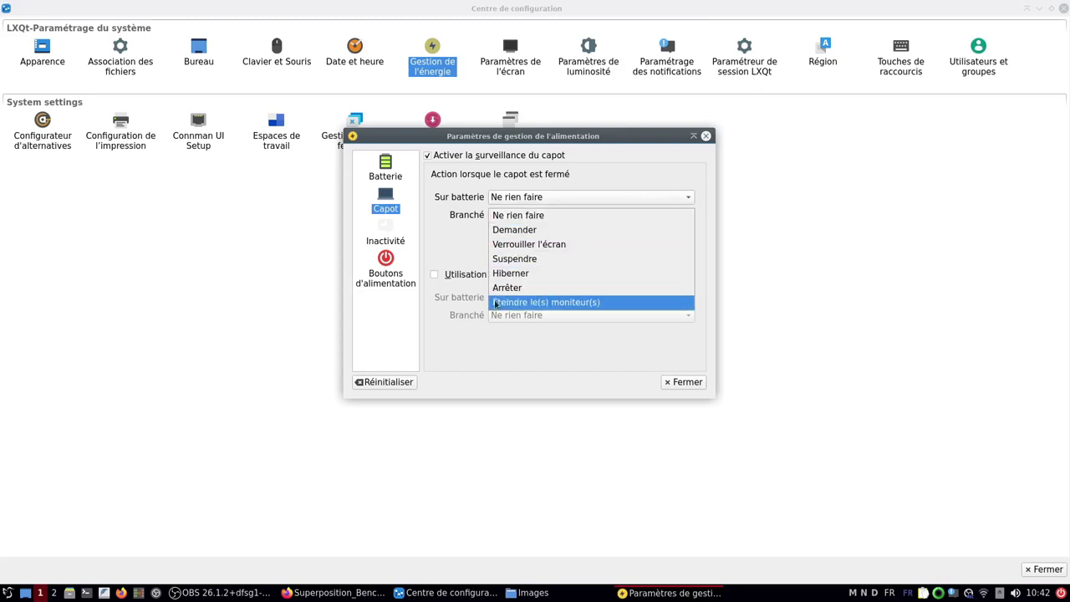
{"action": "left_click", "coordinate": [681, 387]}
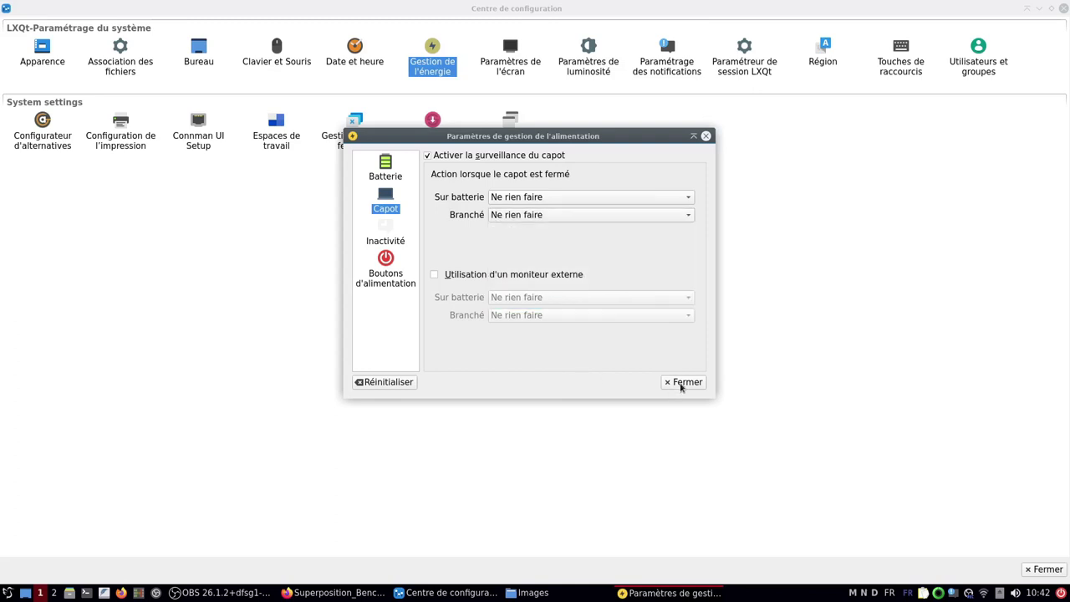
{"action": "left_click", "coordinate": [706, 137]}
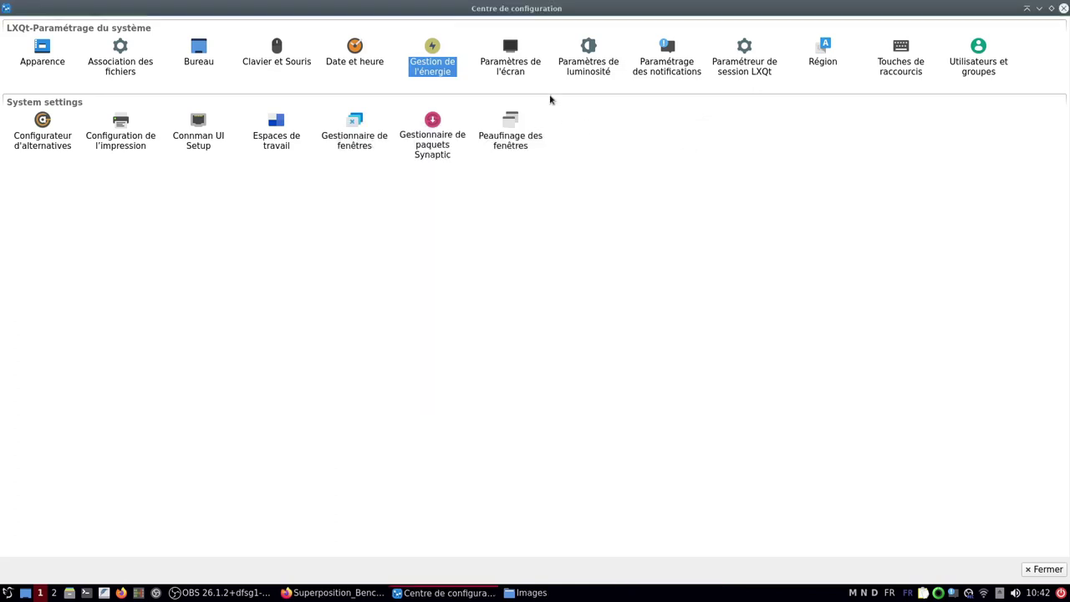
Step: Open Paramétrage des notifications in Centre de configuration and look through the history of recent notifications
{"action": "left_click", "coordinate": [661, 58]}
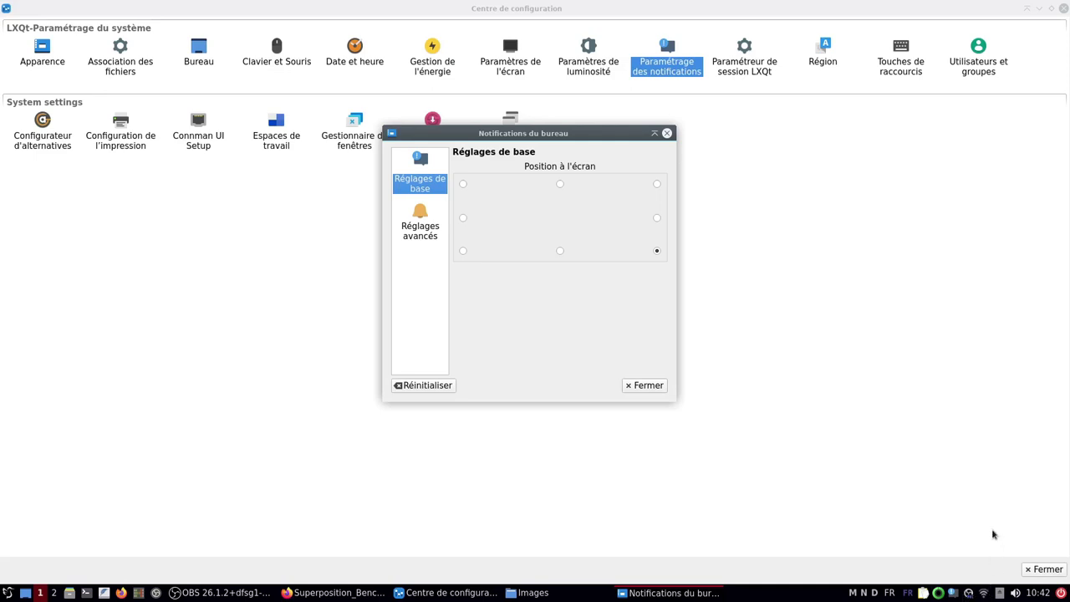
{"action": "left_click", "coordinate": [953, 593]}
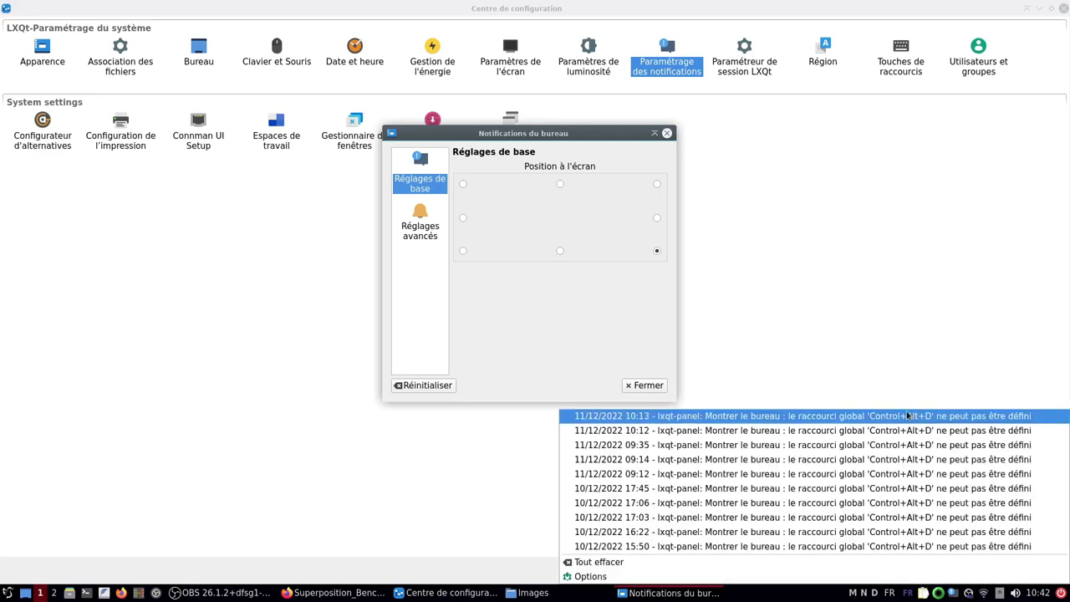
{"action": "left_click", "coordinate": [965, 349]}
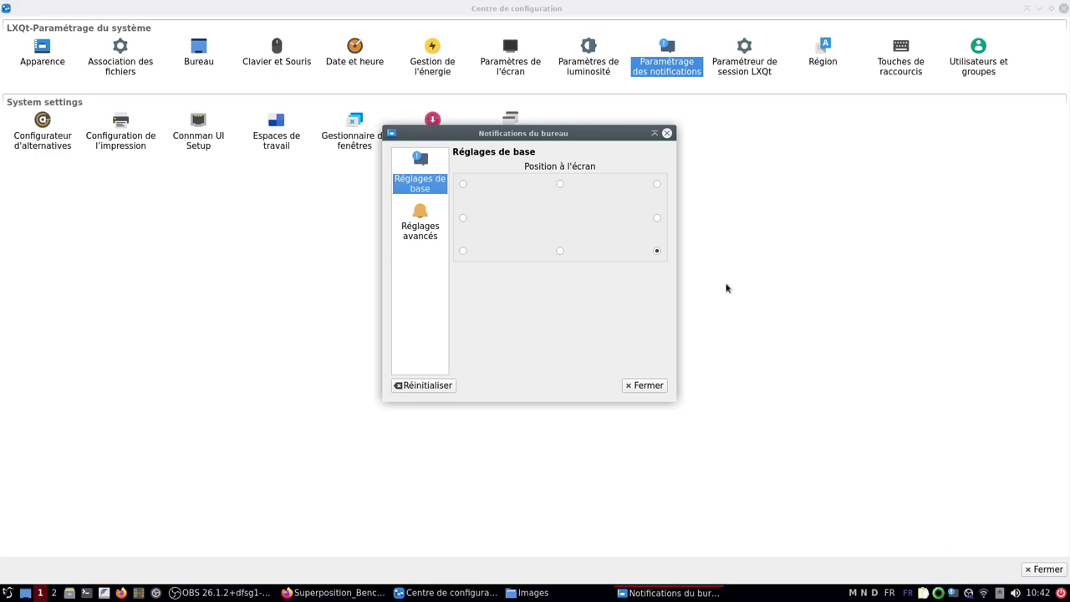
Step: Test the top-right notification position, set notifications to appear at the centre-right of the screen instead, and close the settings
{"action": "left_click", "coordinate": [657, 184]}
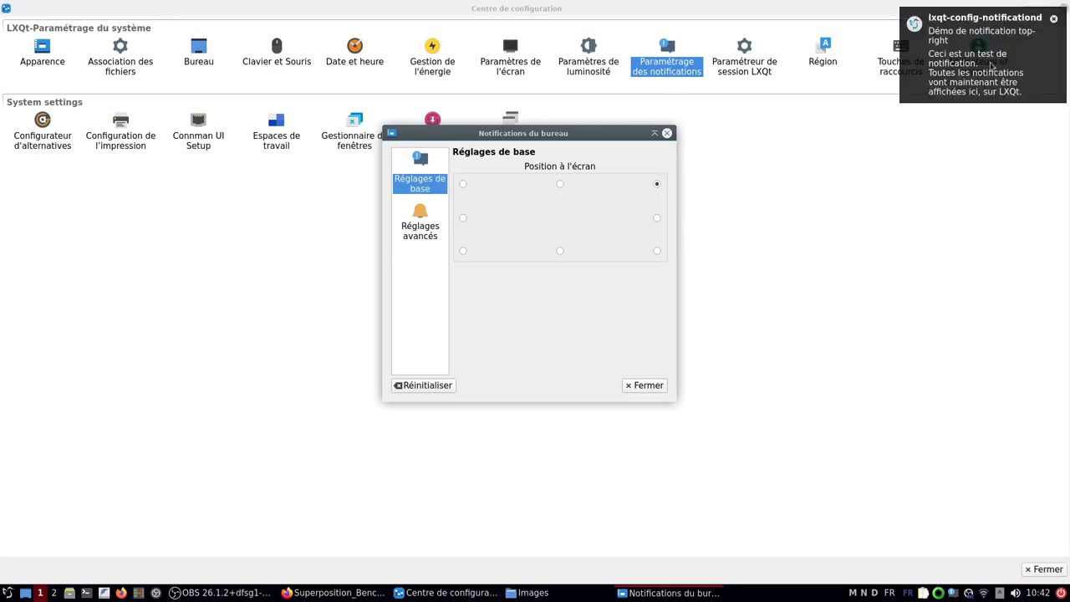
{"action": "left_click", "coordinate": [656, 219]}
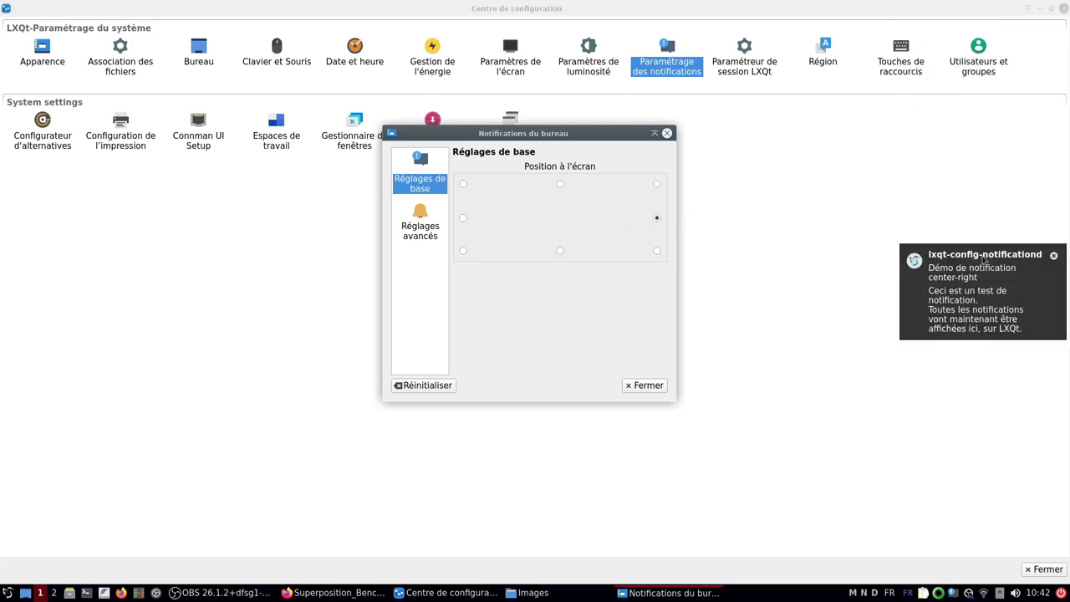
{"action": "left_click", "coordinate": [644, 385]}
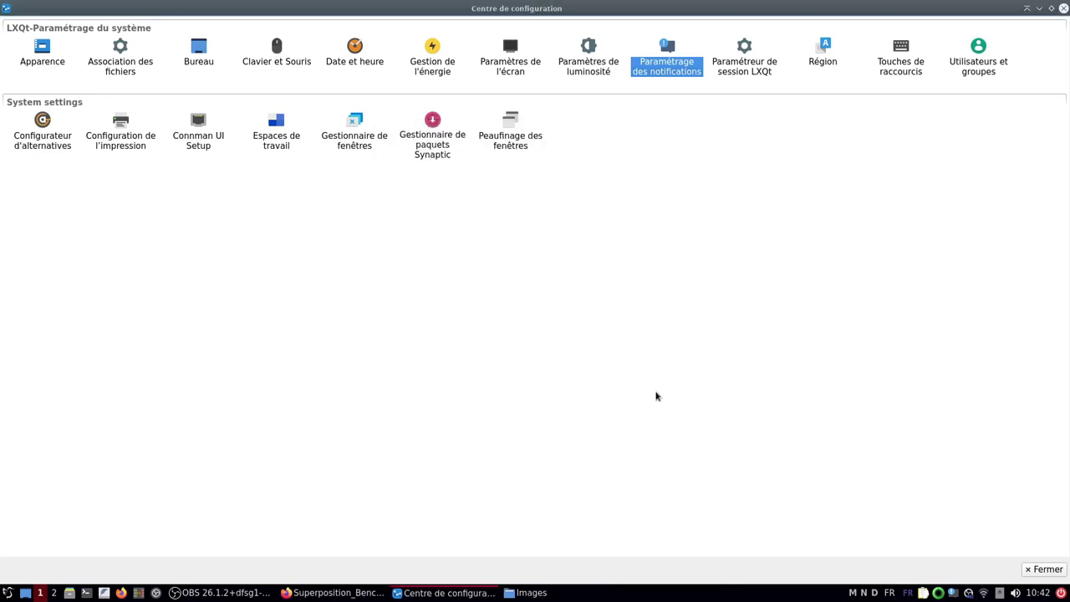
Step: Open Paramétreur de session LXQt and review its basic settings, user directories and automatic application launch entries
{"action": "left_click", "coordinate": [743, 47]}
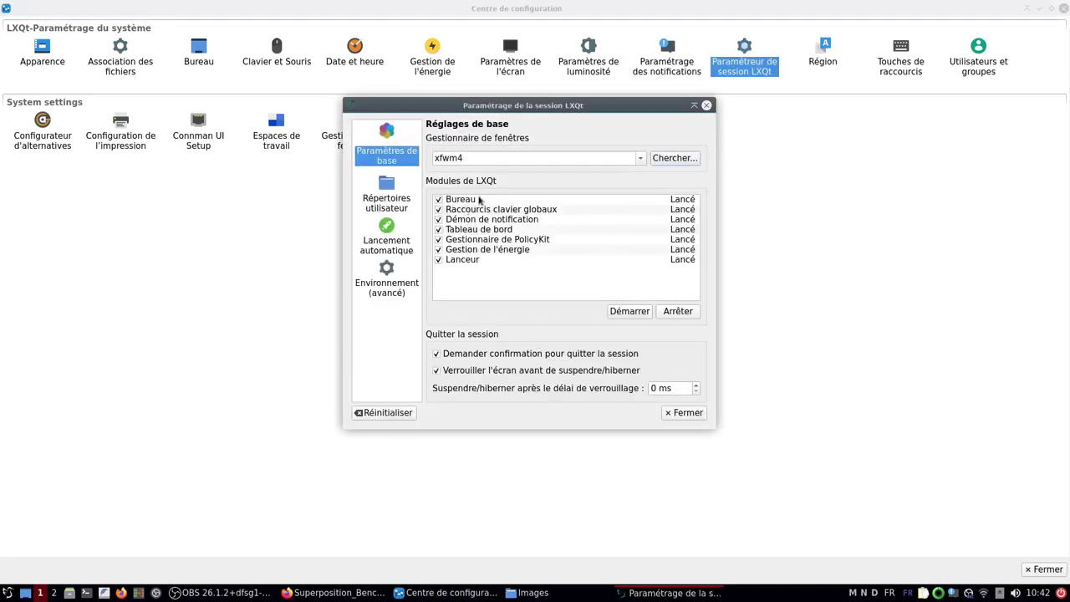
{"action": "left_click", "coordinate": [388, 180]}
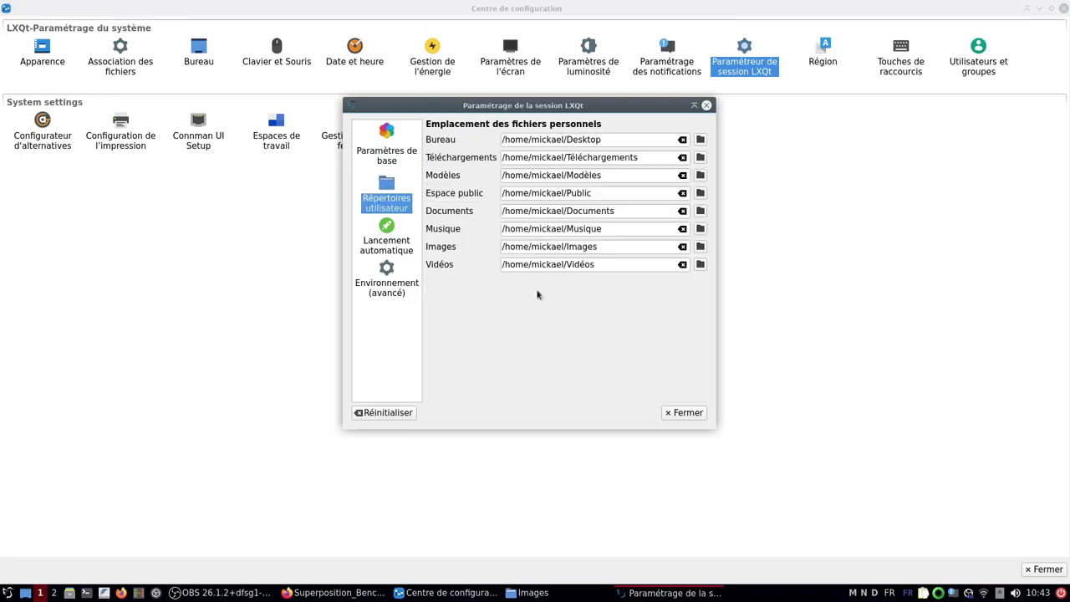
{"action": "left_click", "coordinate": [390, 236]}
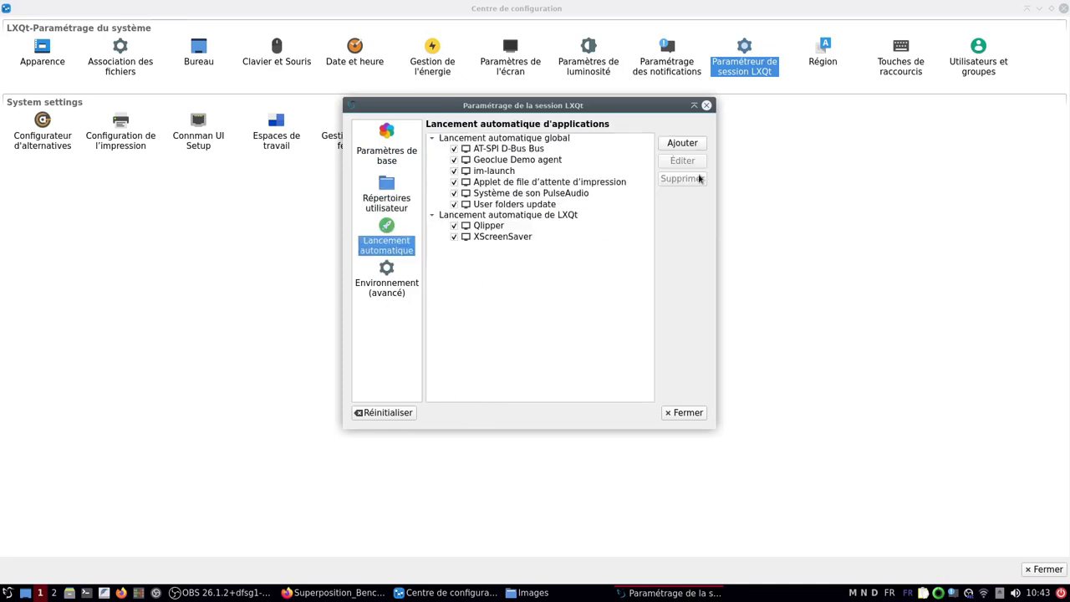
{"action": "left_click", "coordinate": [533, 216]}
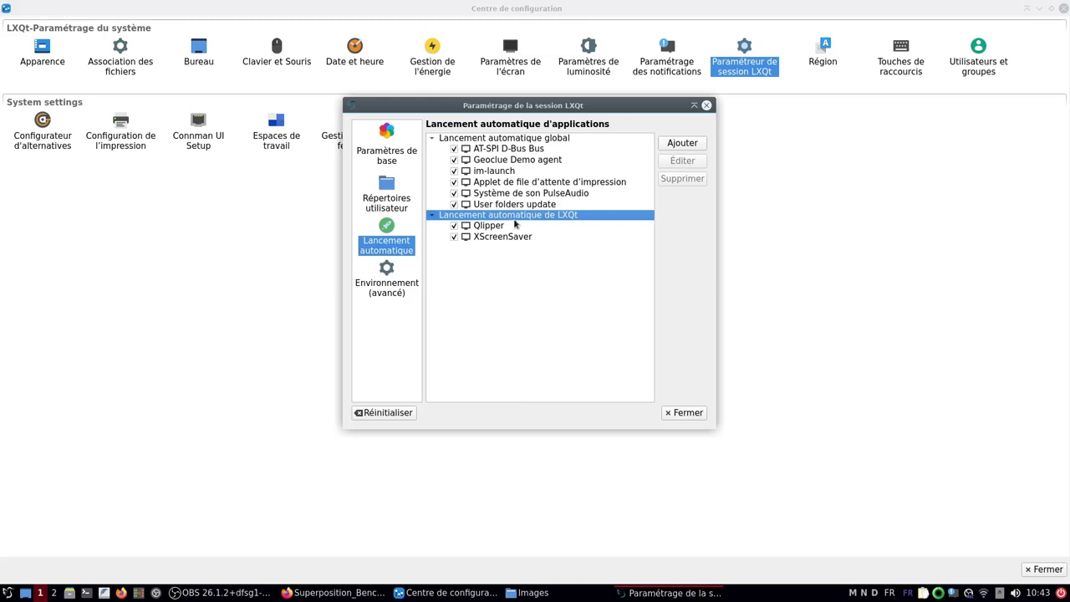
Step: Examine how to add an LXQt autostart entry and browse for its command, cancel without adding anything, and close the session settings
{"action": "left_click", "coordinate": [682, 143]}
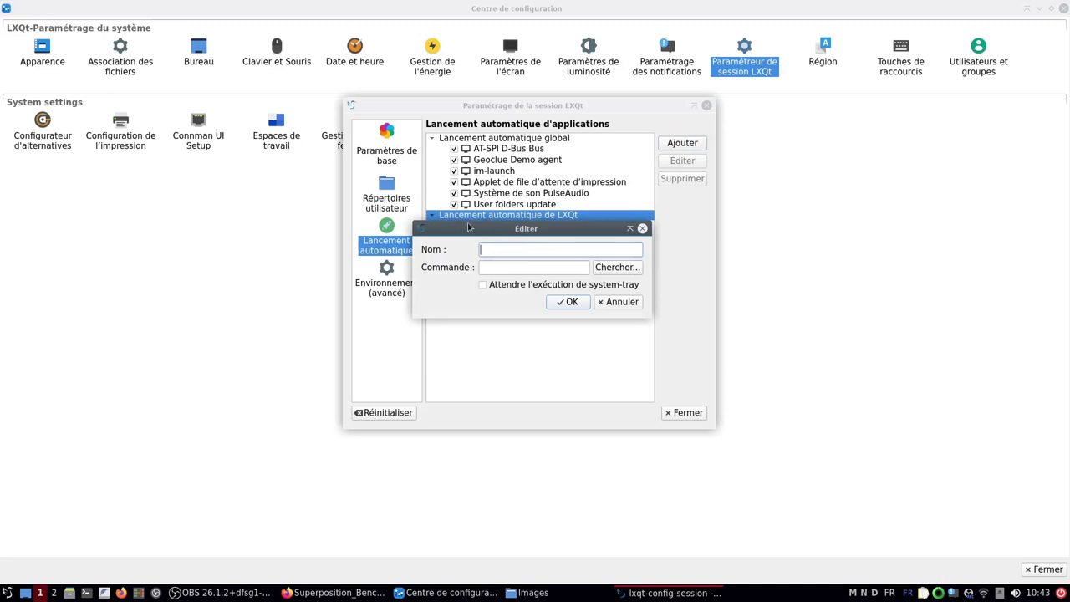
{"action": "left_click", "coordinate": [617, 268]}
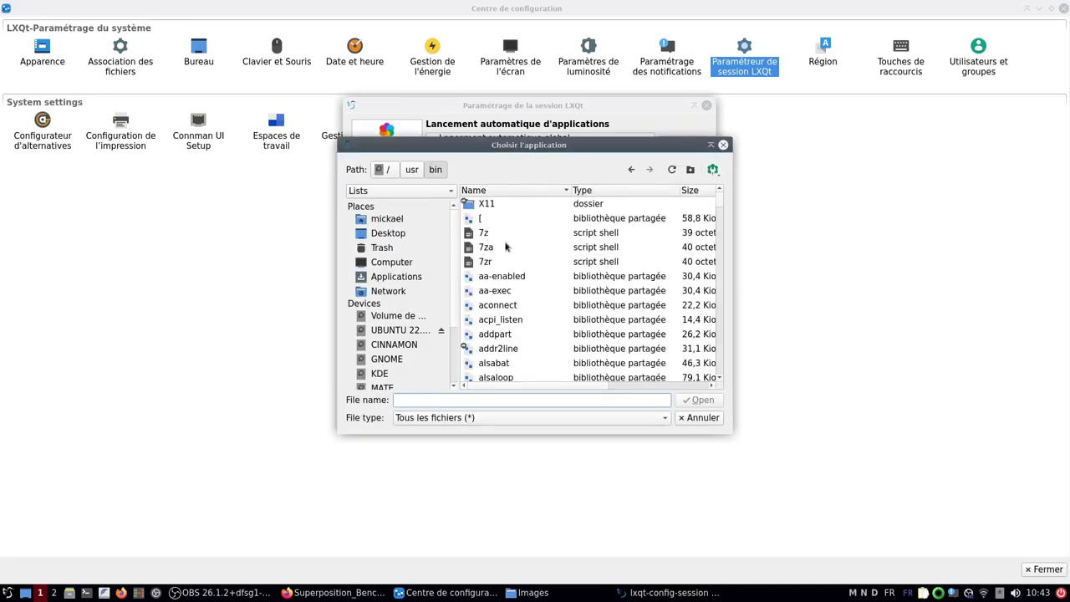
{"action": "left_click", "coordinate": [698, 417]}
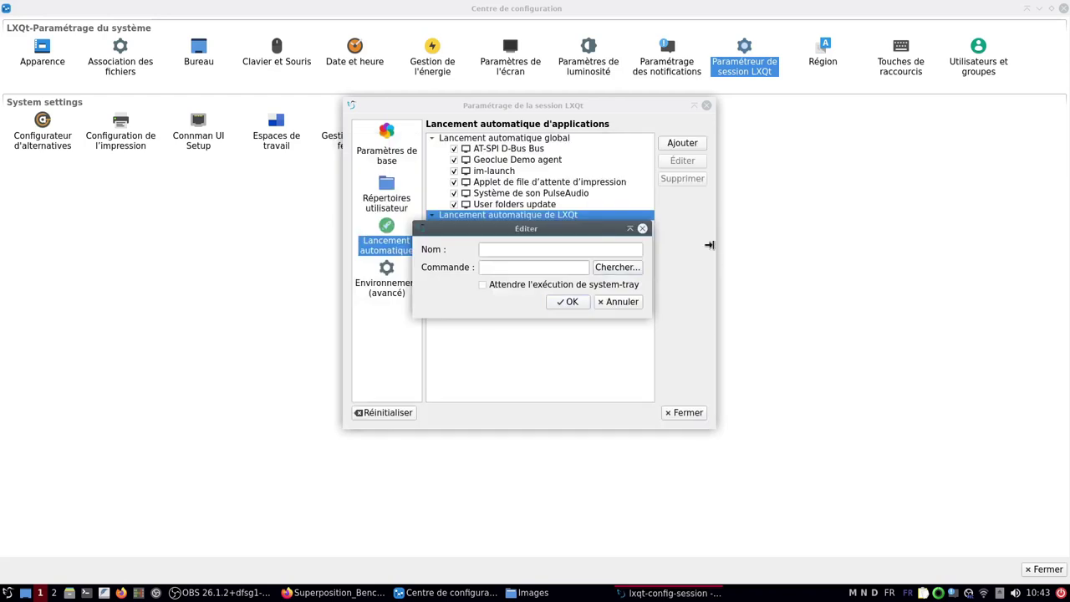
{"action": "left_click", "coordinate": [642, 229]}
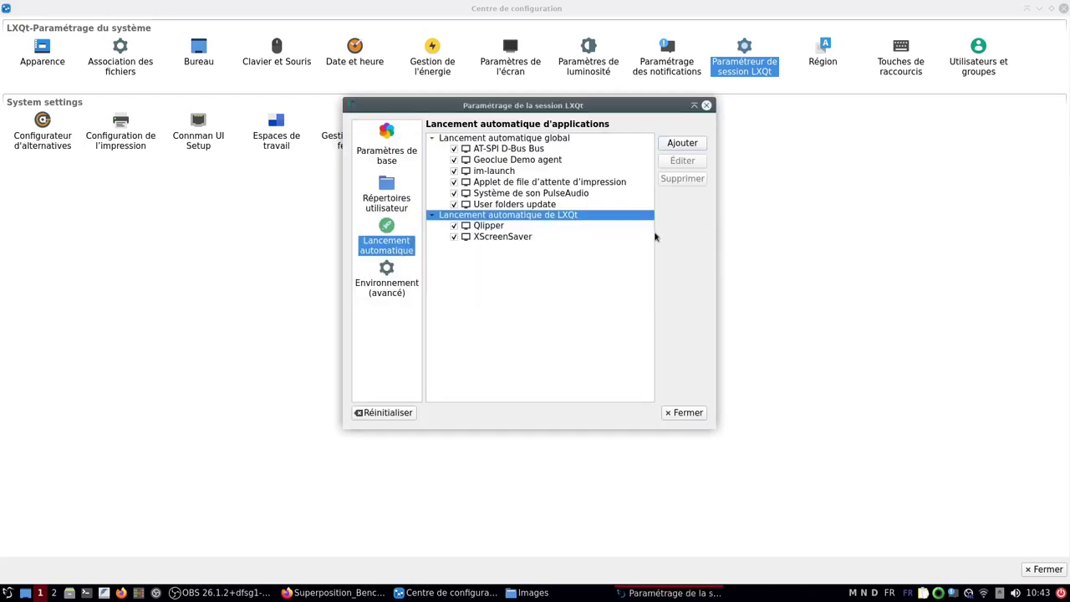
{"action": "left_click", "coordinate": [684, 413]}
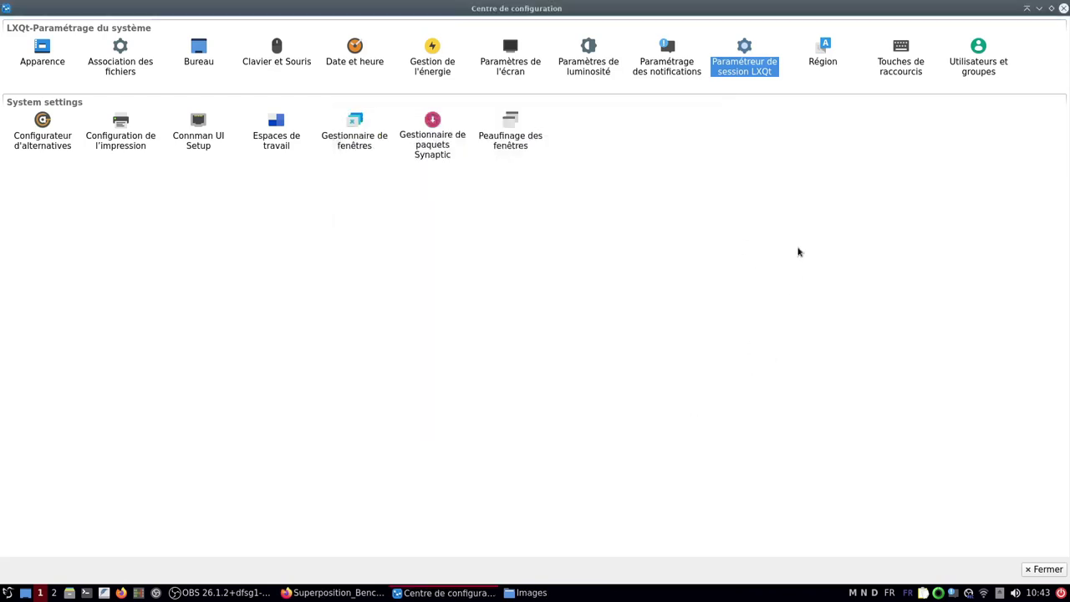
Step: Review the language and format settings in Région and close them without changes
{"action": "left_click", "coordinate": [819, 53]}
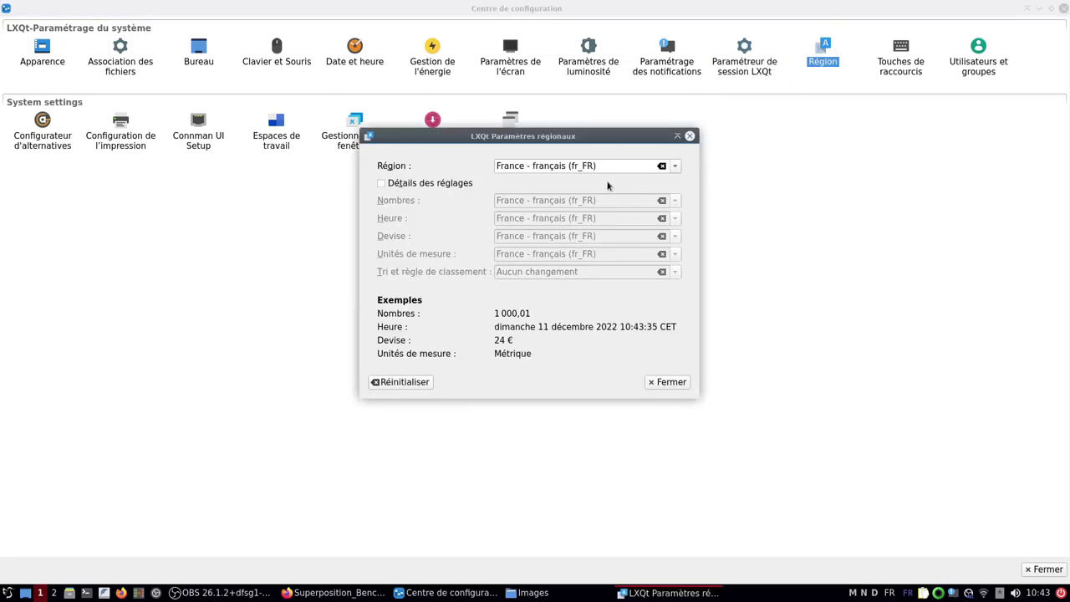
{"action": "left_click", "coordinate": [669, 382]}
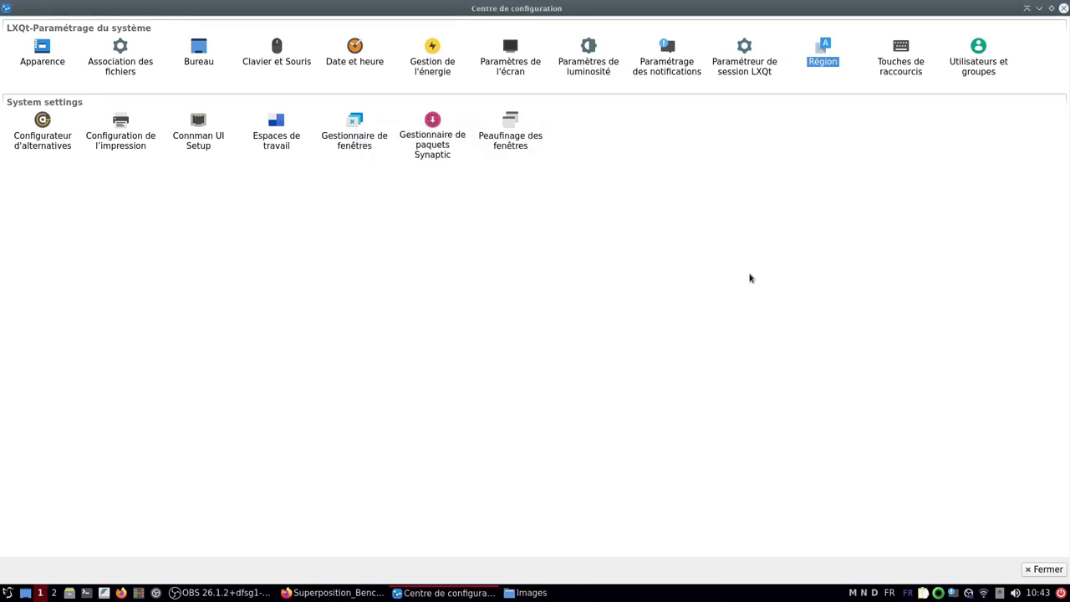
Step: Open Utilisateurs et groupes, and switch to Firefox to read the user ID comment under the Debian 11.5 installation video
{"action": "left_click", "coordinate": [973, 55]}
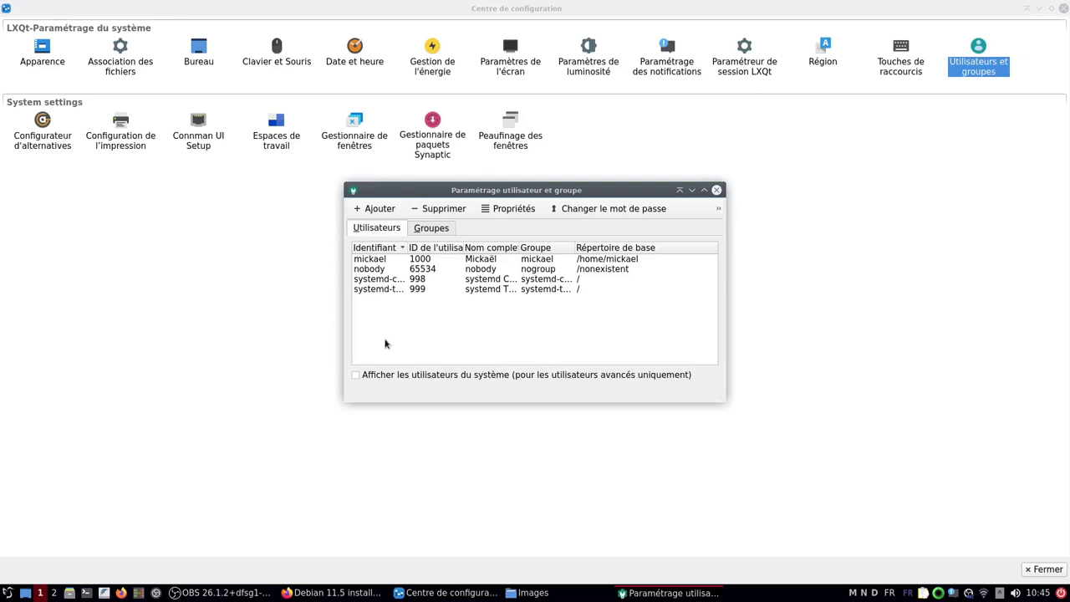
{"action": "left_click", "coordinate": [319, 595]}
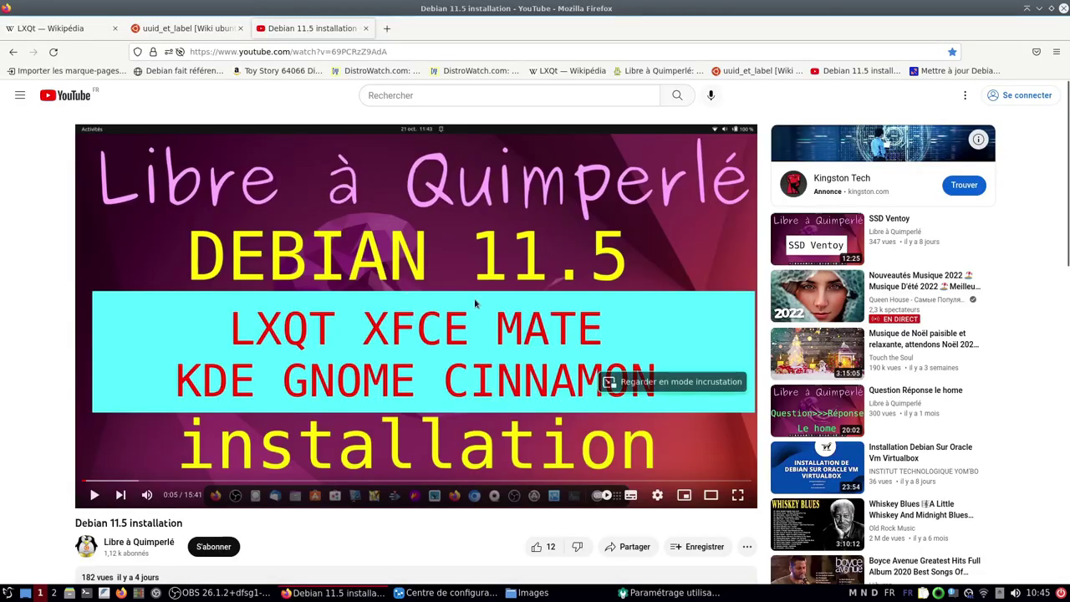
{"action": "scroll", "coordinate": [449, 317], "scroll_direction": "down", "scroll_amount": 3}
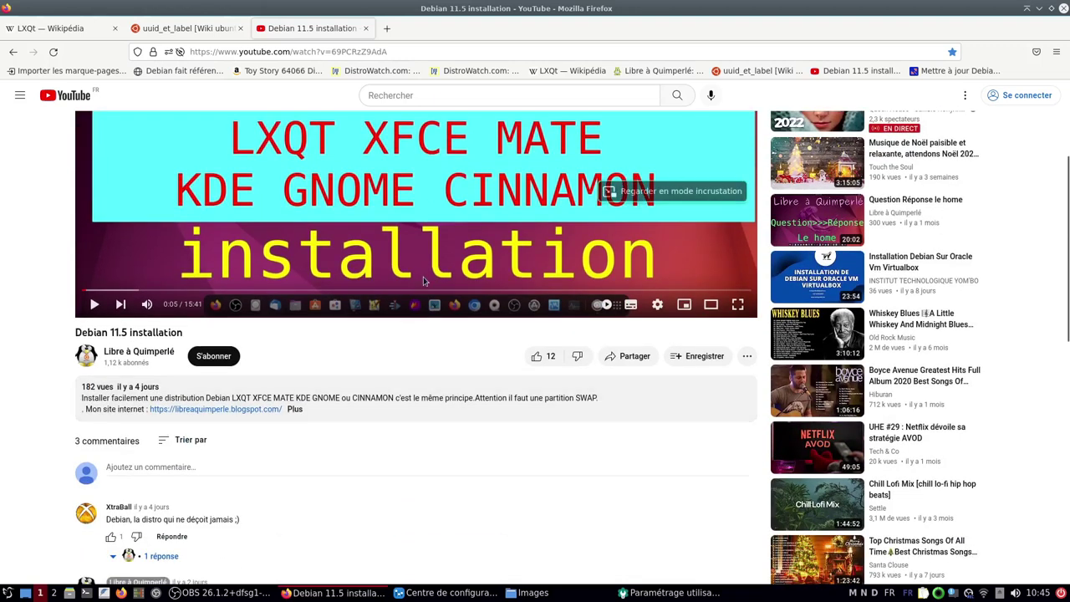
{"action": "scroll", "coordinate": [423, 277], "scroll_direction": "up", "scroll_amount": 3}
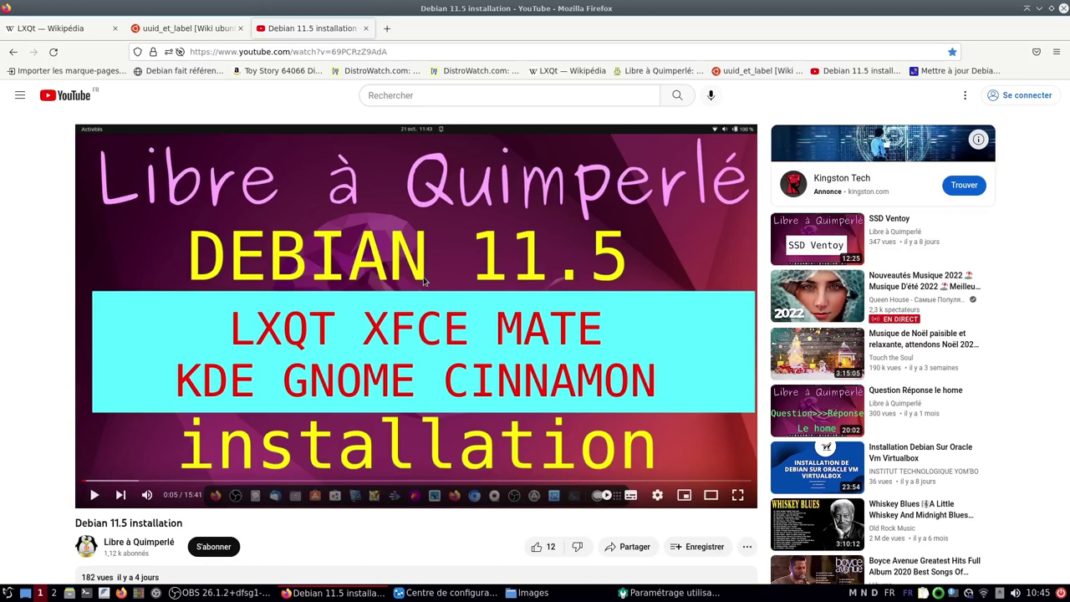
{"action": "scroll", "coordinate": [27, 382], "scroll_direction": "down", "scroll_amount": 3}
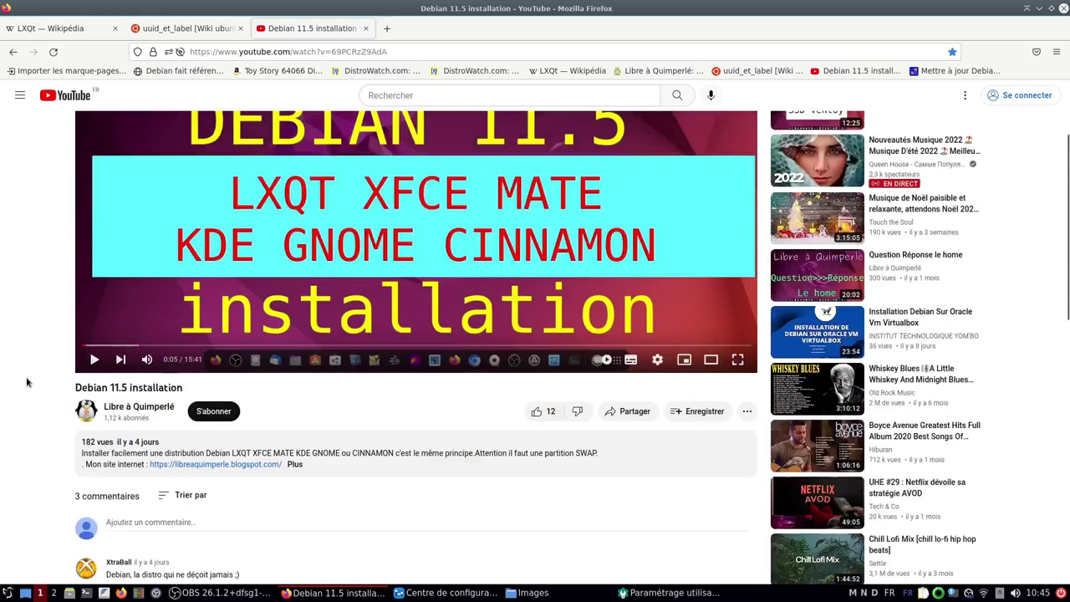
{"action": "scroll", "coordinate": [25, 377], "scroll_direction": "down", "scroll_amount": 5}
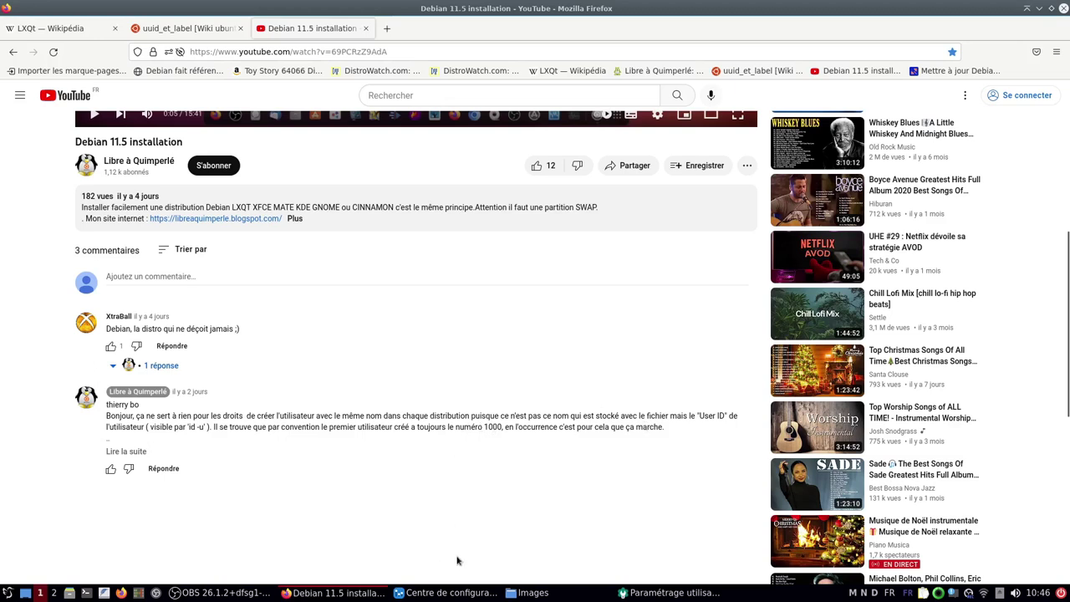
Step: Return to Paramétrage utilisateur et groupe and add a user with a login and full name, keeping the default user ID
{"action": "left_click", "coordinate": [645, 597]}
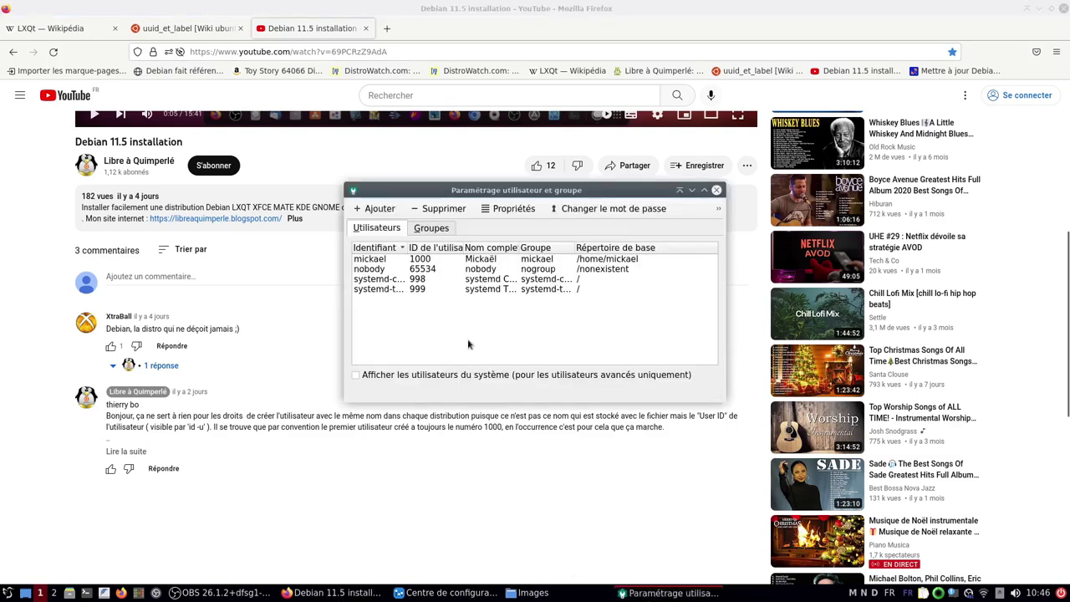
{"action": "left_click", "coordinate": [372, 259]}
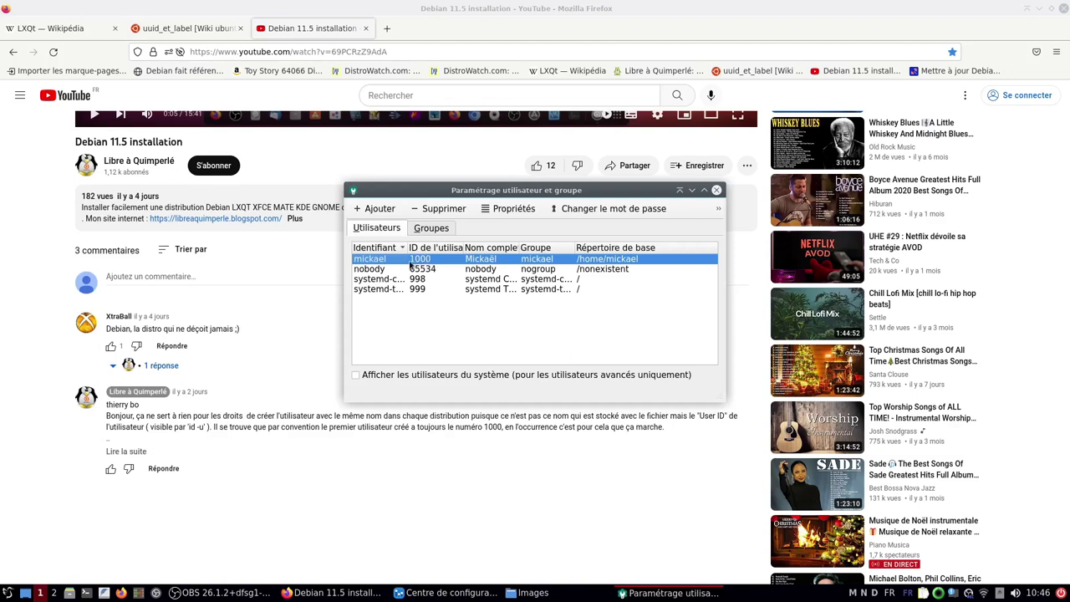
{"action": "left_click", "coordinate": [370, 210]}
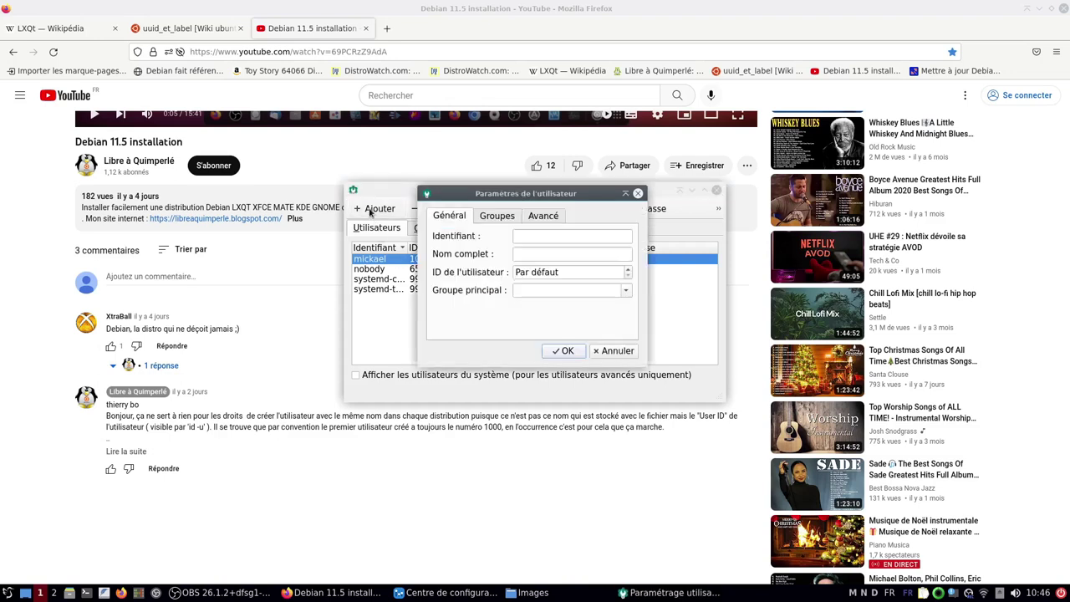
{"action": "left_click", "coordinate": [525, 235]}
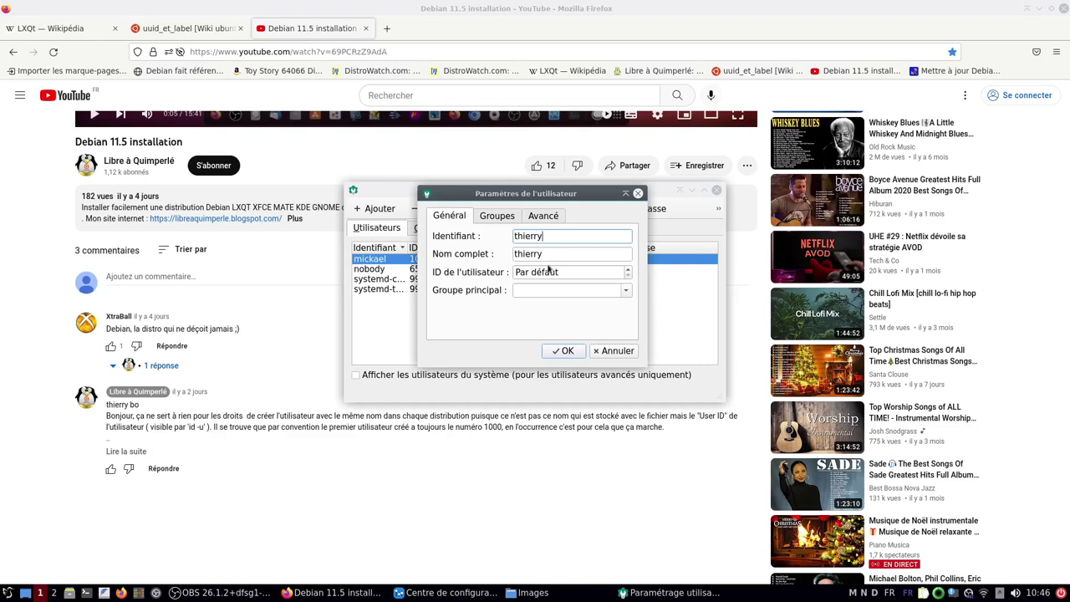
{"action": "left_click", "coordinate": [565, 351]}
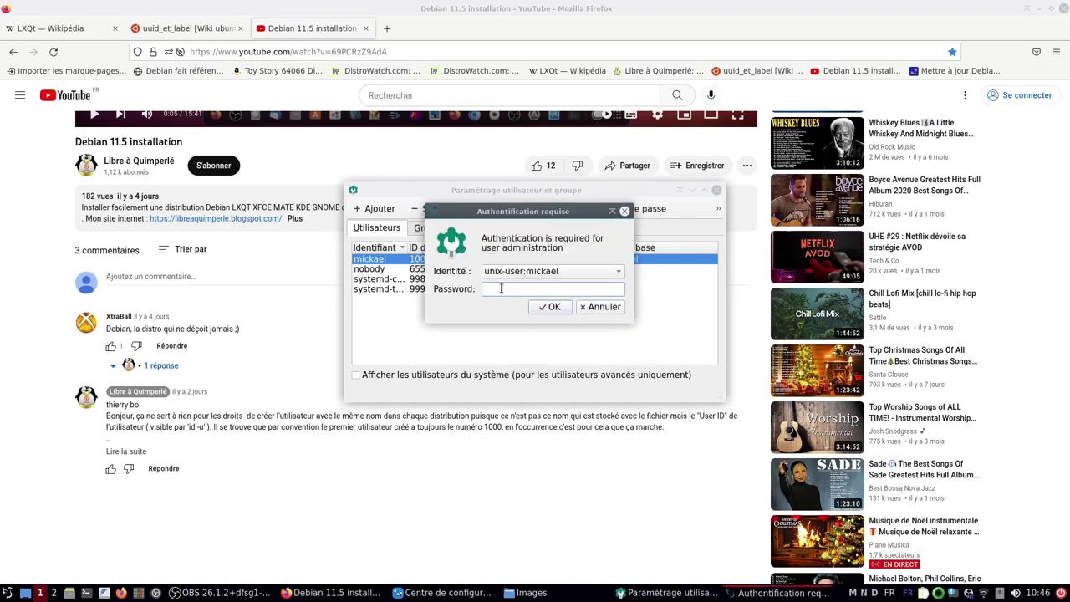
Step: Authorize the user creation with the account password, enter the new user's password, and widen the user ID column
{"action": "key", "text": "Return"}
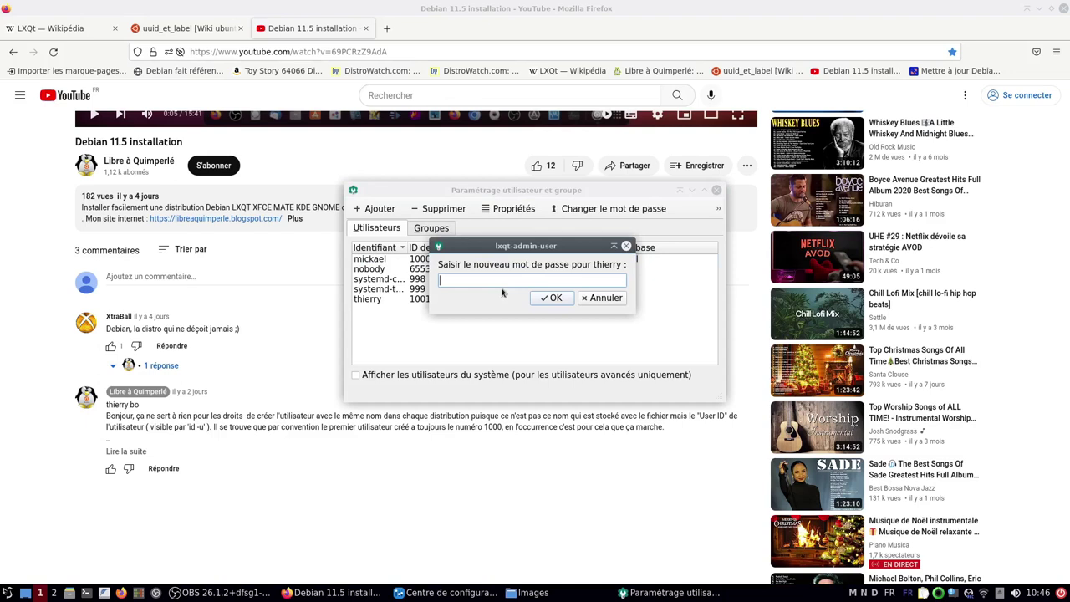
{"action": "key", "text": "Return"}
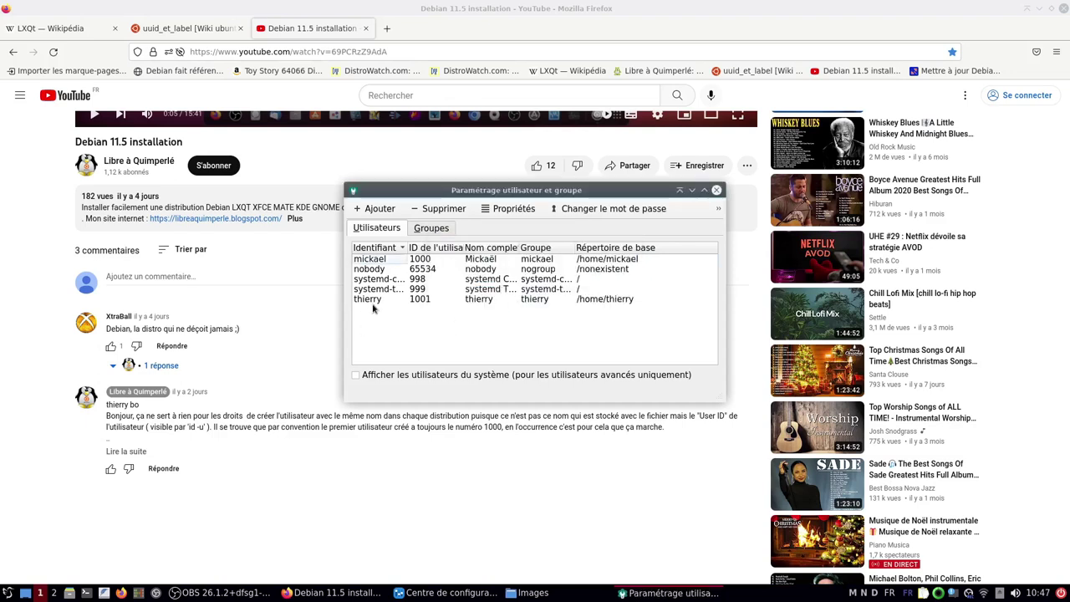
{"action": "left_click_drag", "start_coordinate": [464, 248], "coordinate": [529, 249]}
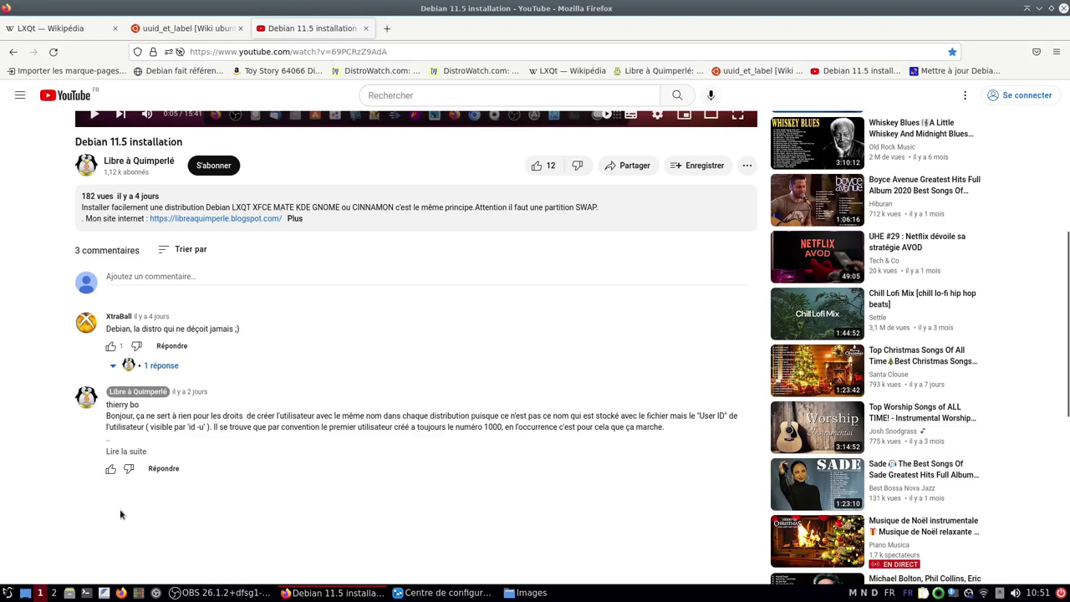
Step: Open the file manager and browse the home directory on the UBUNTU 22.04 LTS volume to check its user folder
{"action": "left_click", "coordinate": [69, 593]}
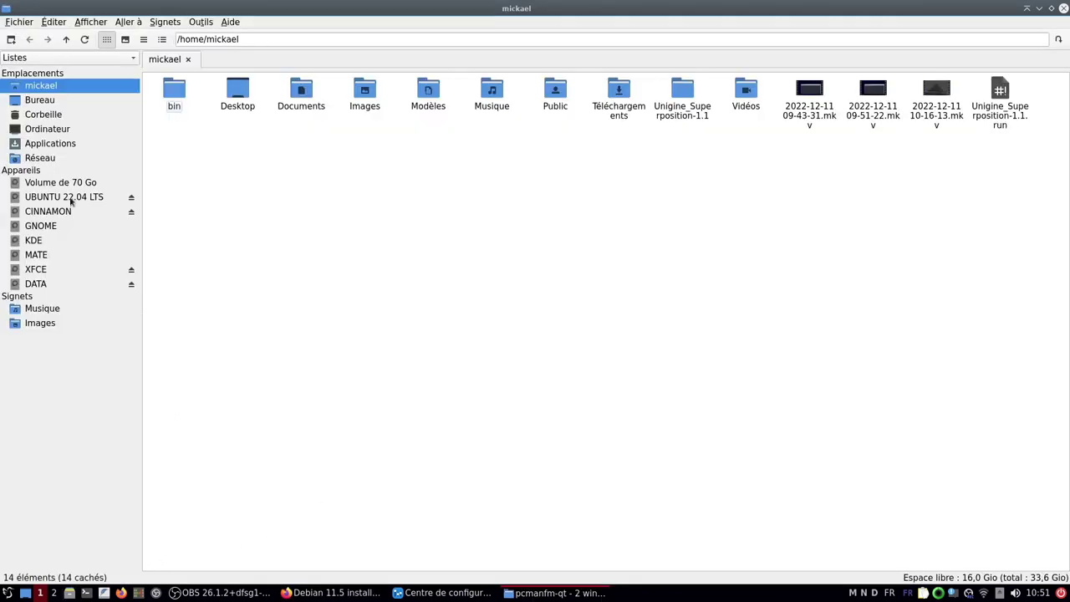
{"action": "left_click", "coordinate": [71, 199]}
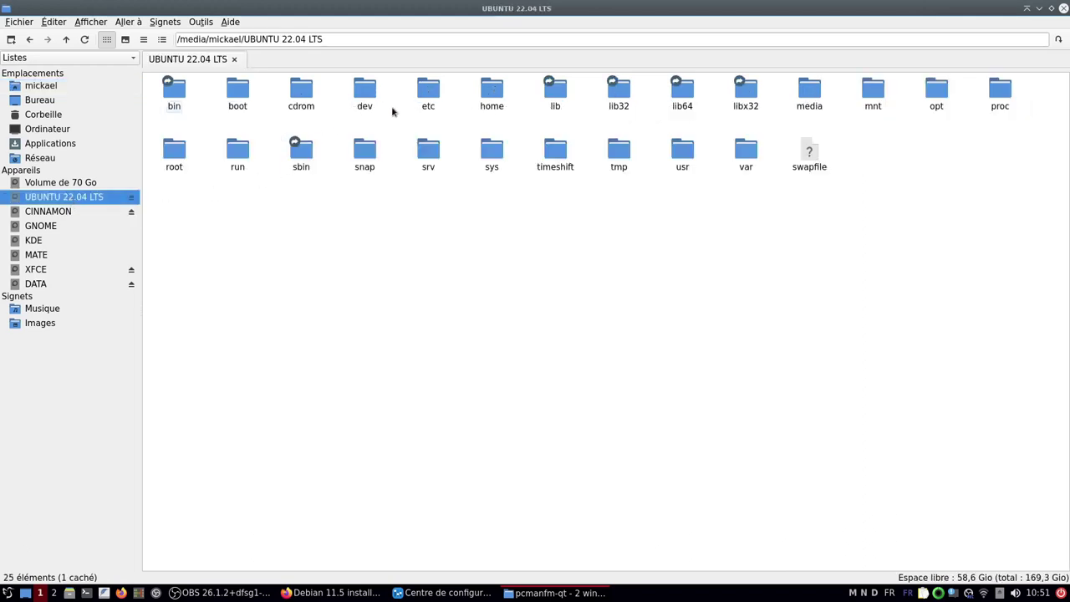
{"action": "double_click", "coordinate": [490, 89]}
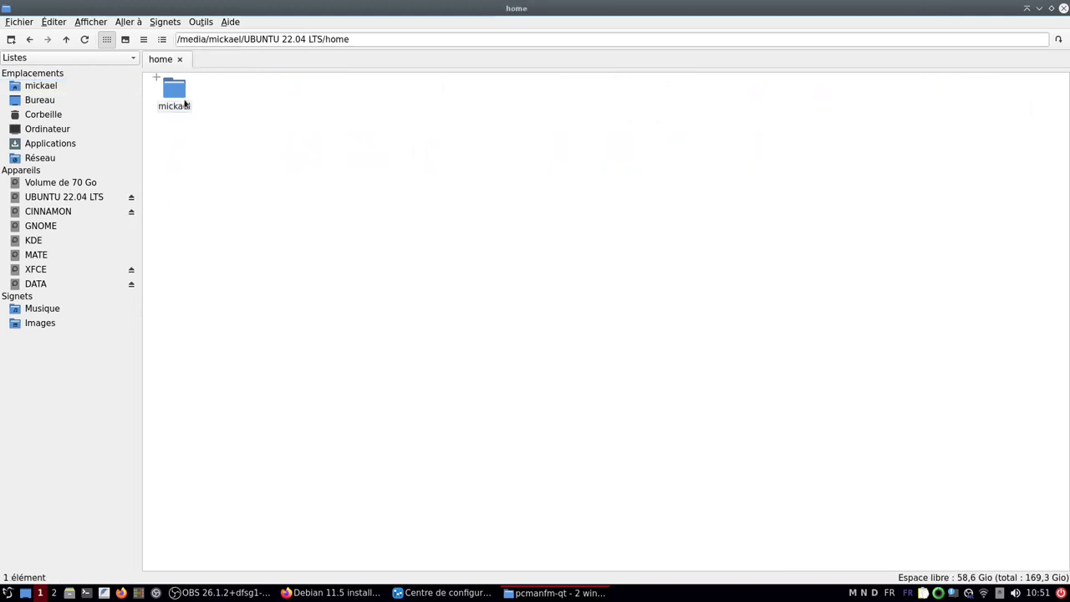
Step: Browse the home directory on the CINNAMON volume and open the user's folder to view its contents
{"action": "left_click", "coordinate": [65, 213]}
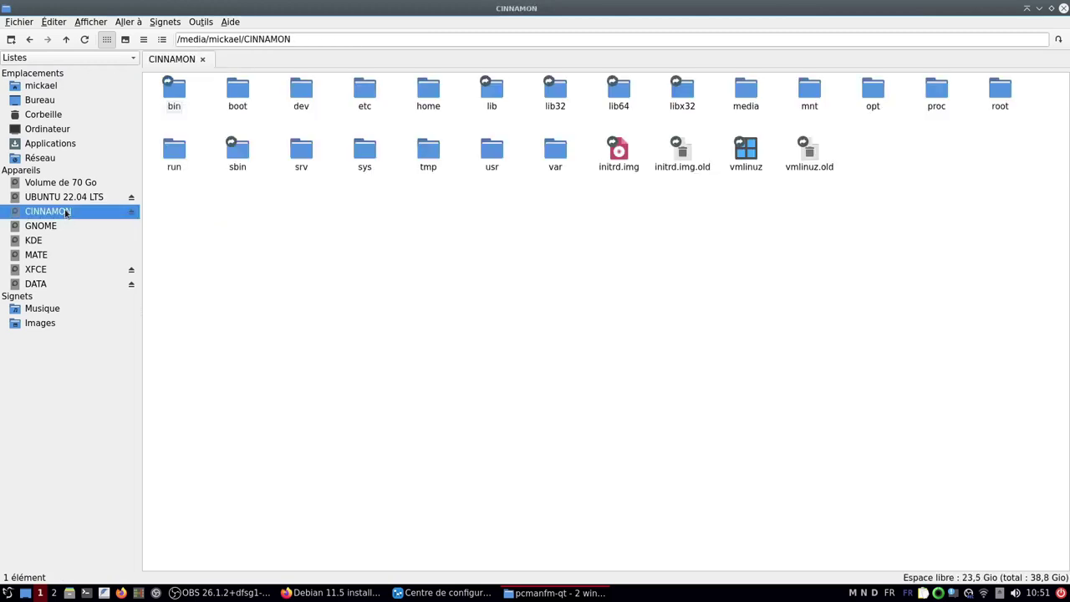
{"action": "left_click", "coordinate": [426, 94]}
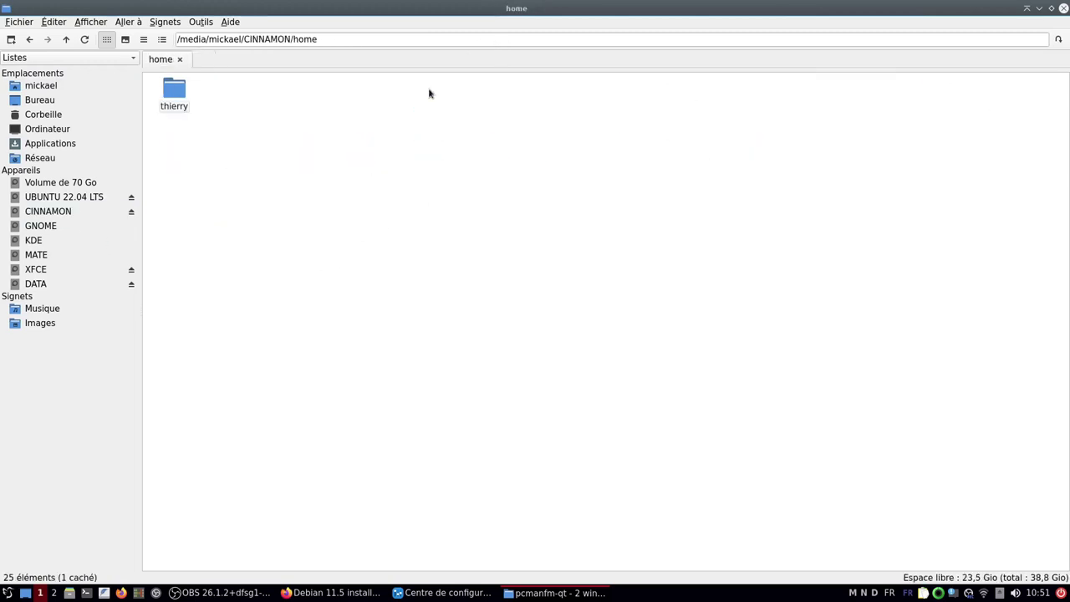
{"action": "left_click", "coordinate": [170, 94]}
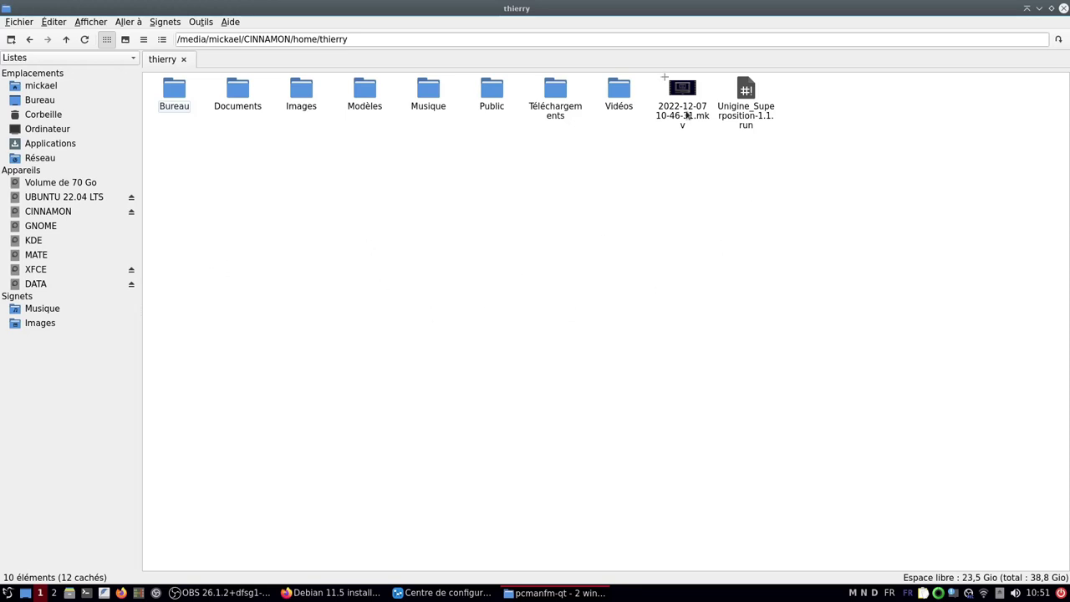
{"action": "left_click_drag", "start_coordinate": [649, 88], "coordinate": [682, 159]}
{"action": "left_click", "coordinate": [657, 100]}
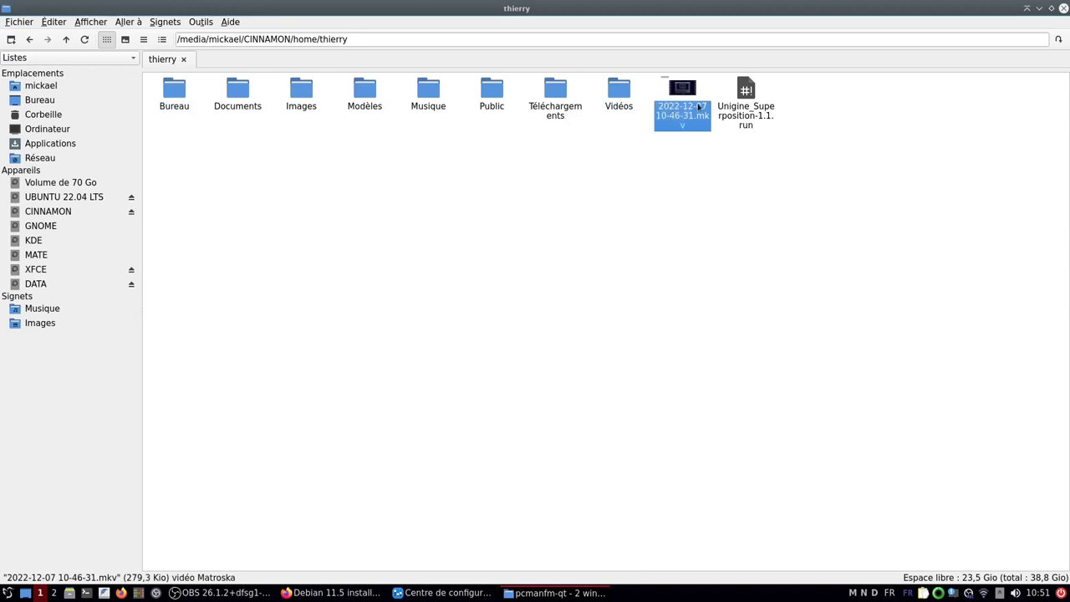
{"action": "key", "text": "Delete"}
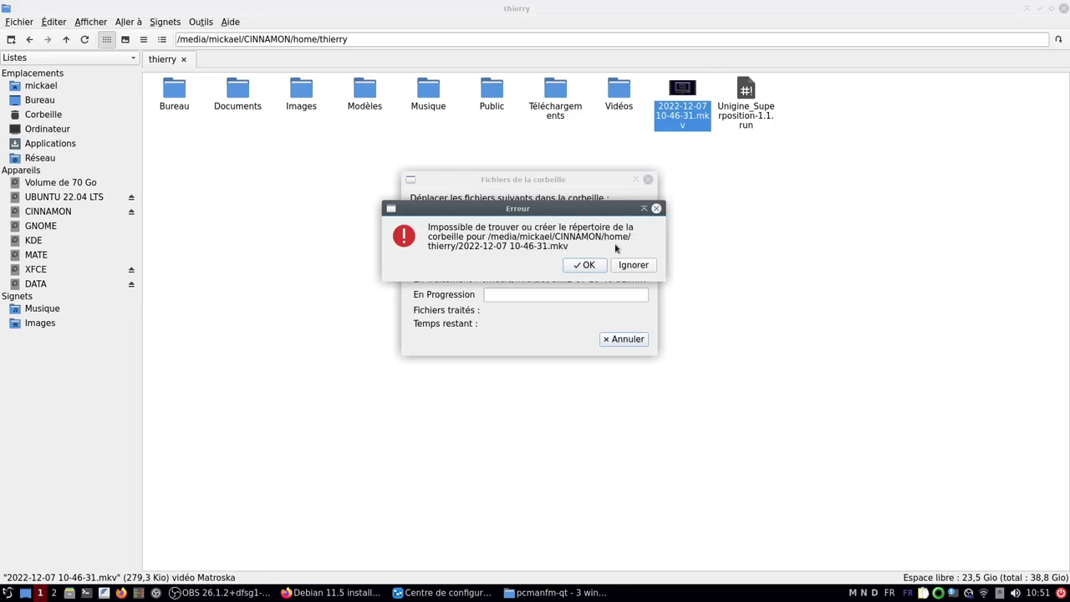
{"action": "left_click", "coordinate": [585, 264]}
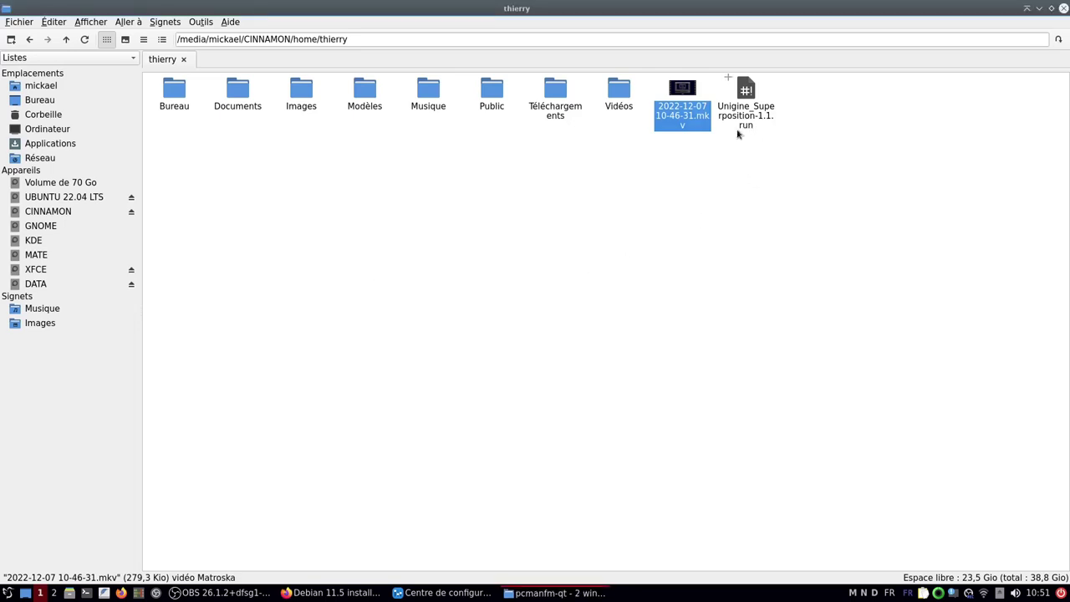
{"action": "left_click", "coordinate": [593, 267]}
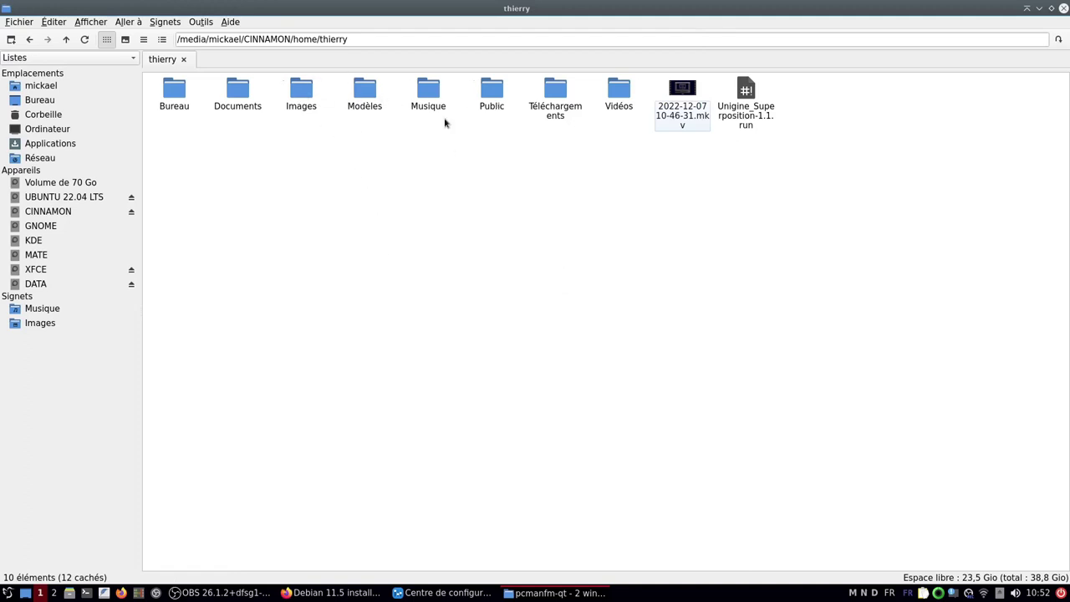
Step: Open the Musique folder, examine the access rights of Tiptoe_Out_the_Back.mp3 without changing them, and close the file manager
{"action": "double_click", "coordinate": [429, 96]}
{"action": "left_click_drag", "start_coordinate": [207, 159], "coordinate": [505, 114]}
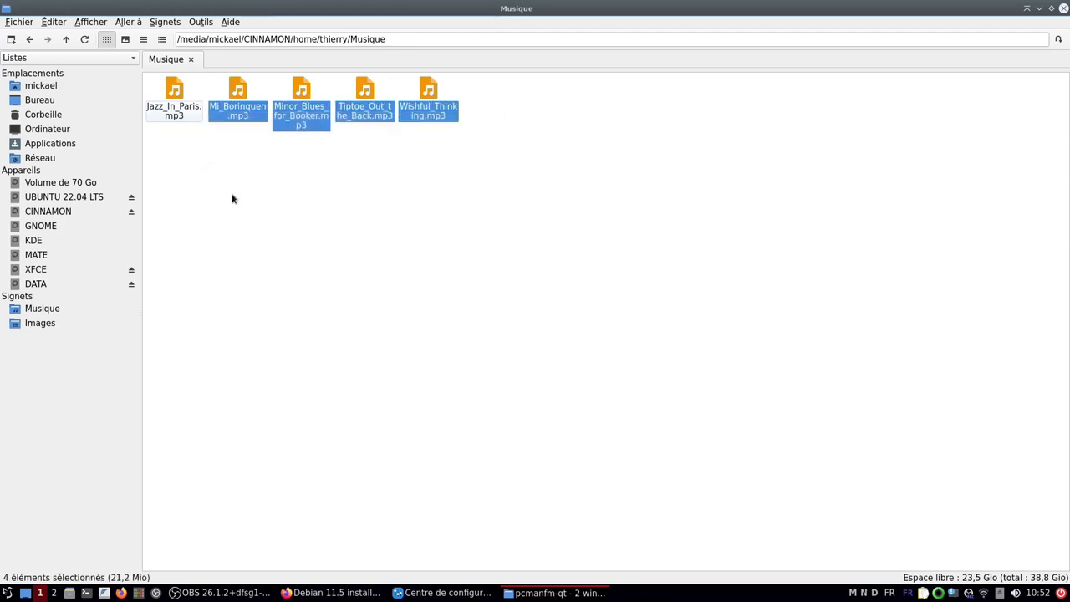
{"action": "left_click", "coordinate": [422, 256]}
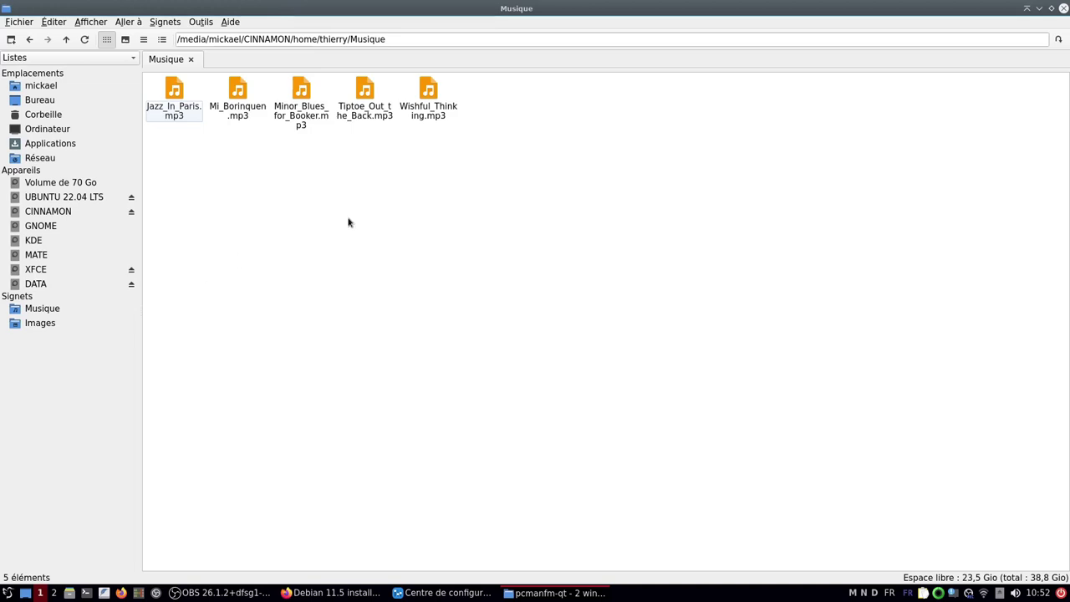
{"action": "right_click", "coordinate": [364, 97]}
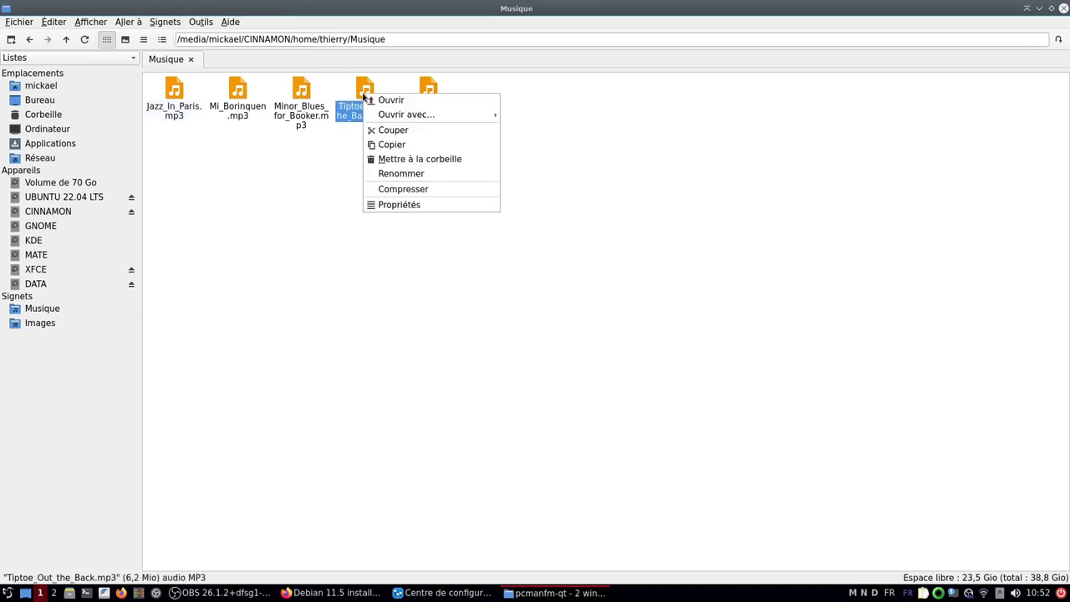
{"action": "mouse_move", "coordinate": [398, 118]}
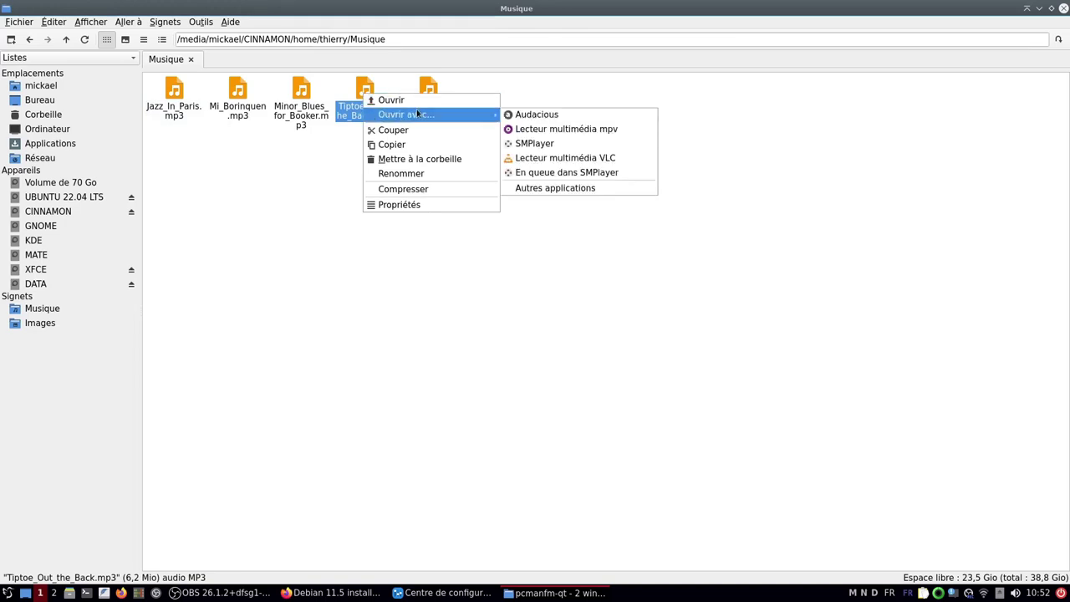
{"action": "left_click", "coordinate": [420, 209]}
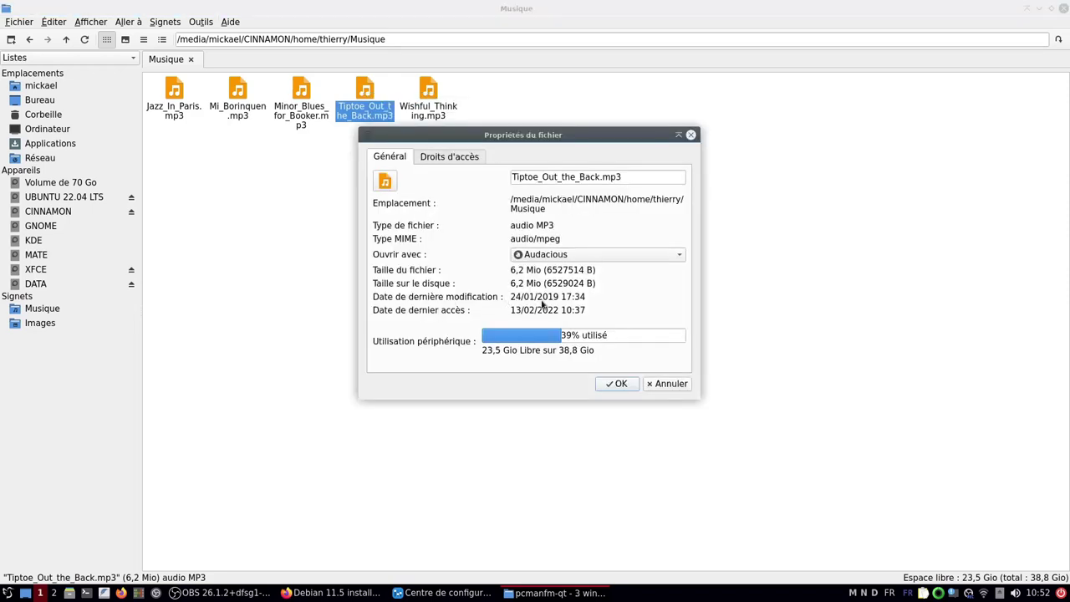
{"action": "left_click", "coordinate": [443, 159]}
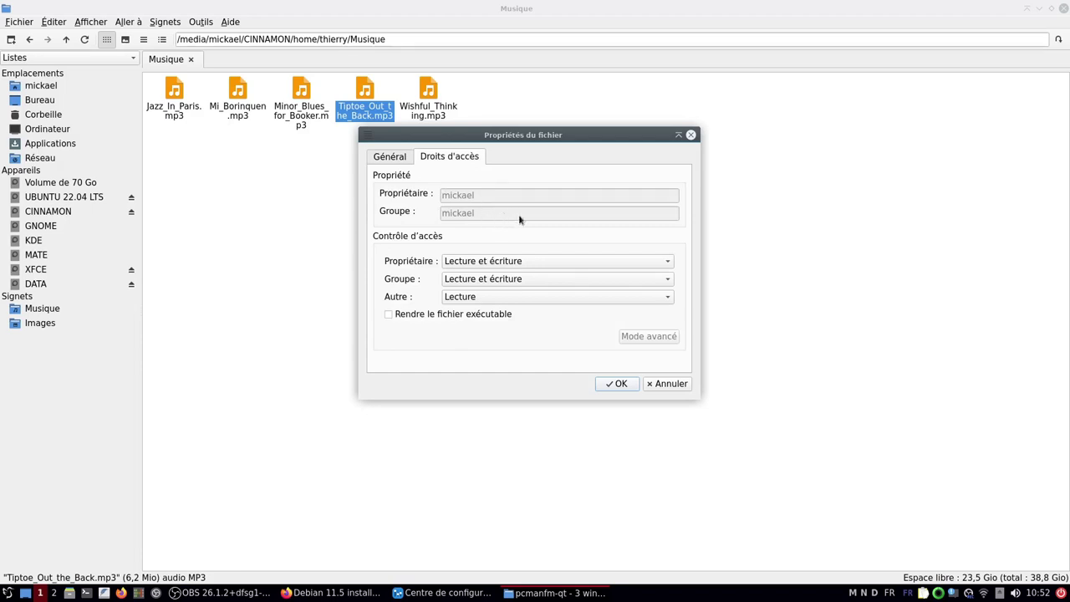
{"action": "left_click", "coordinate": [671, 383]}
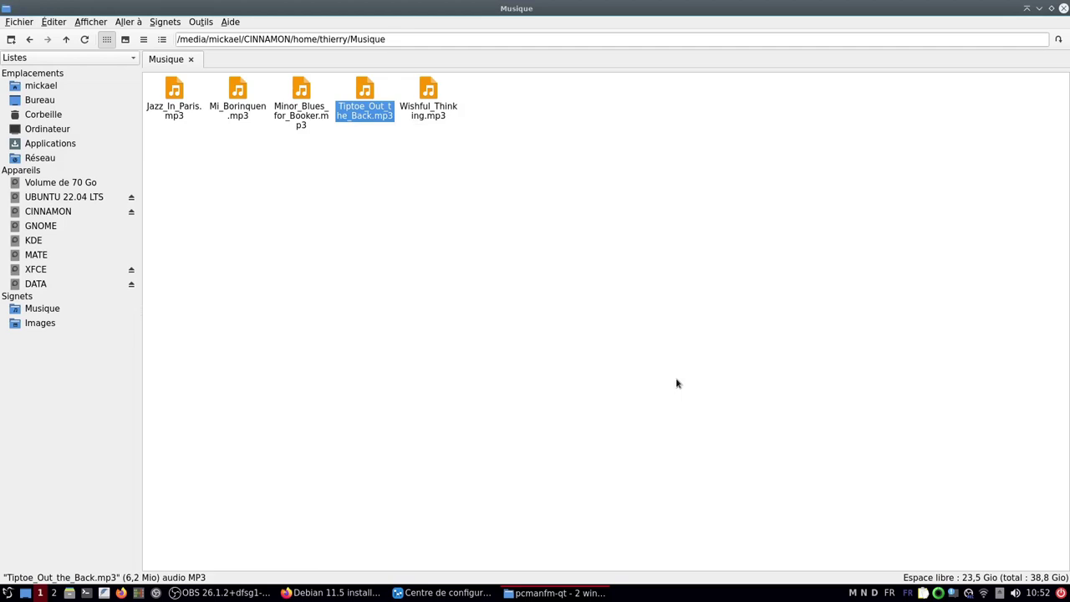
{"action": "left_click", "coordinate": [1063, 7]}
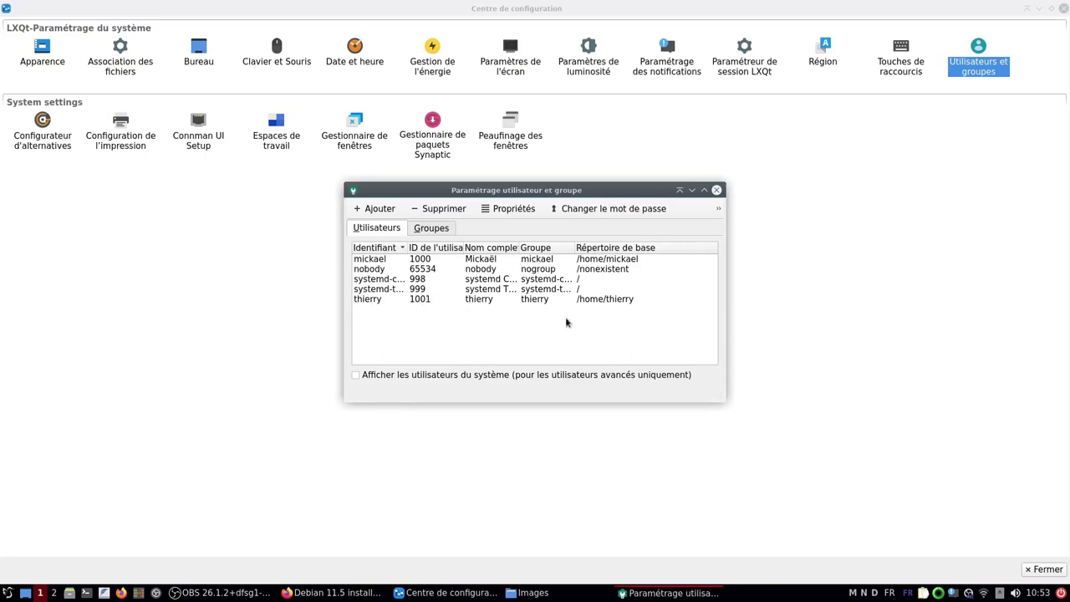
Step: Close the user and group settings, then open Connman UI Setup to view the wireless services and close it
{"action": "left_click", "coordinate": [716, 190]}
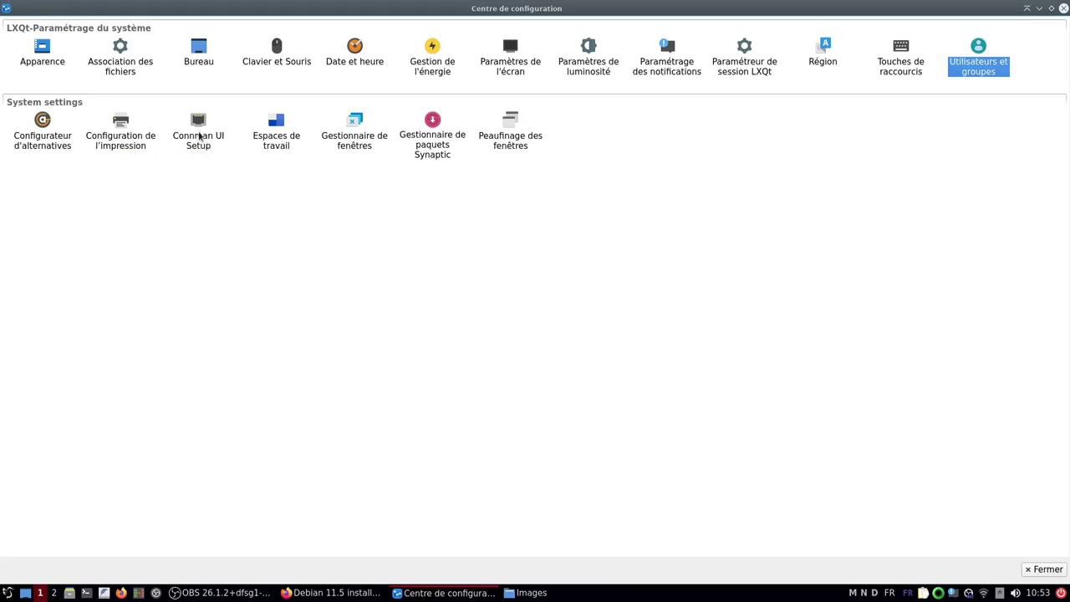
{"action": "double_click", "coordinate": [199, 129]}
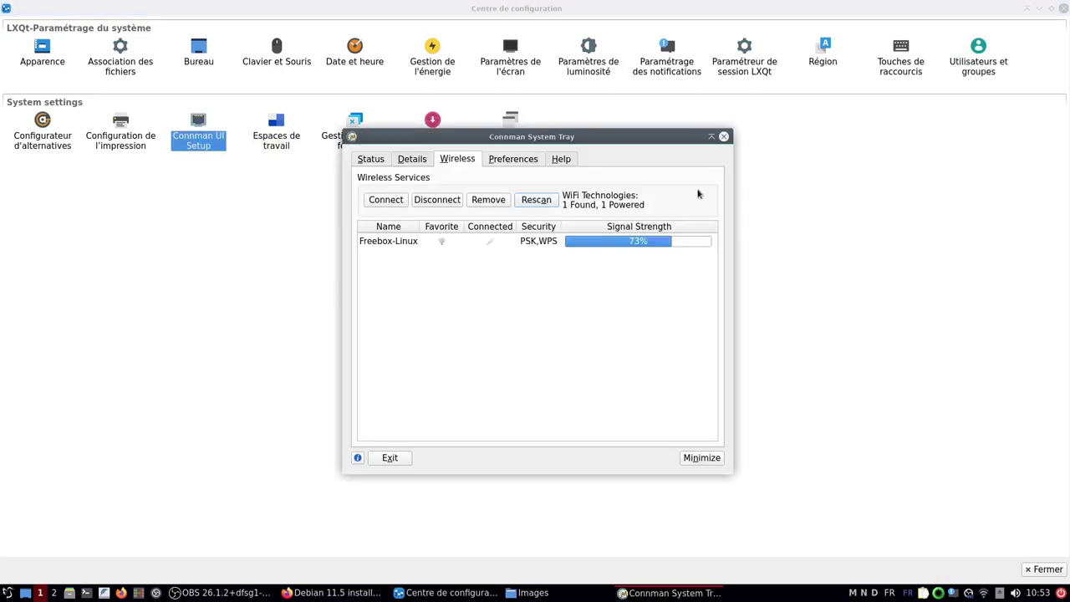
{"action": "left_click", "coordinate": [724, 136]}
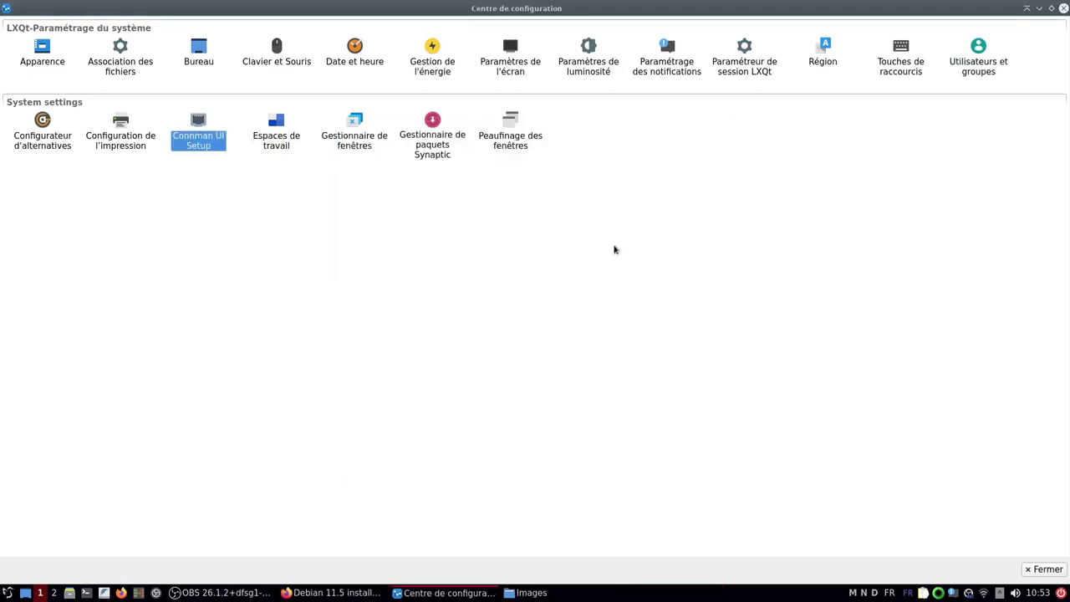
Step: Open Espaces de travail to view the workspace settings, and switch to workspace 2 and back to workspace 1
{"action": "double_click", "coordinate": [283, 124]}
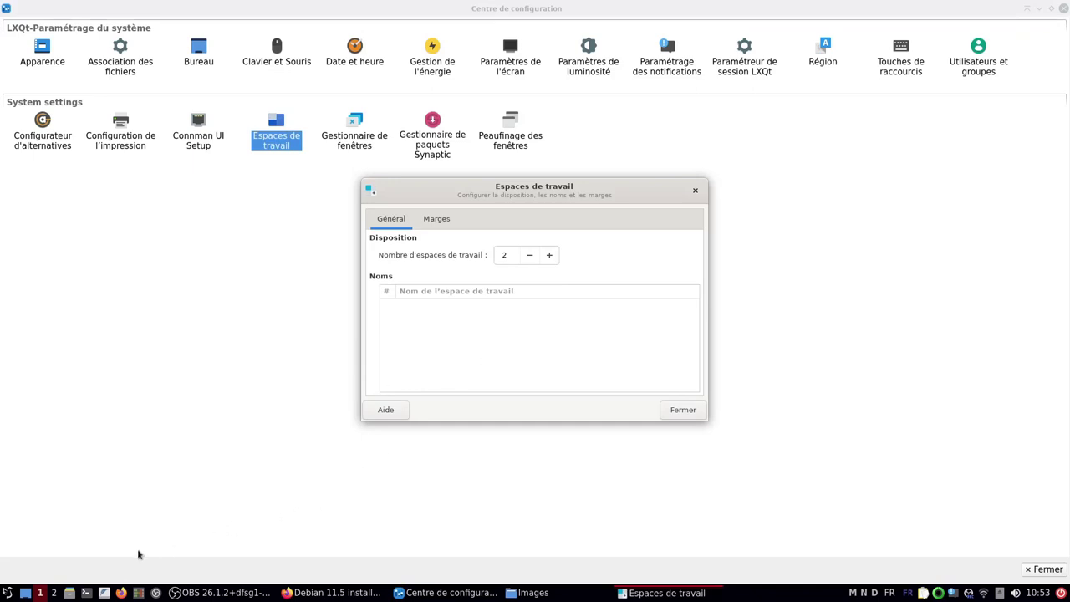
{"action": "left_click", "coordinate": [52, 592]}
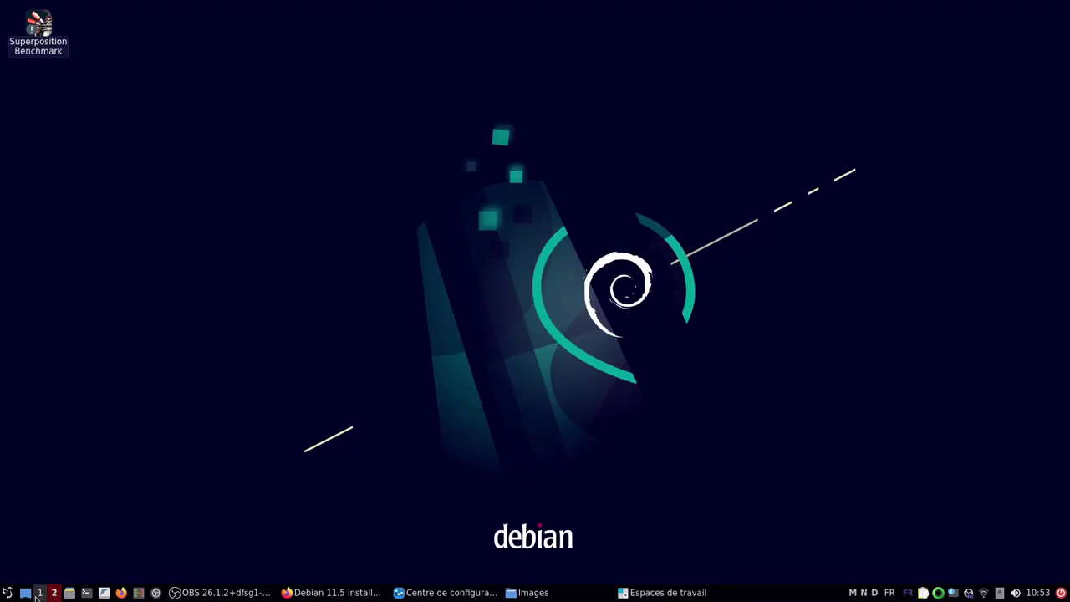
{"action": "left_click", "coordinate": [39, 593]}
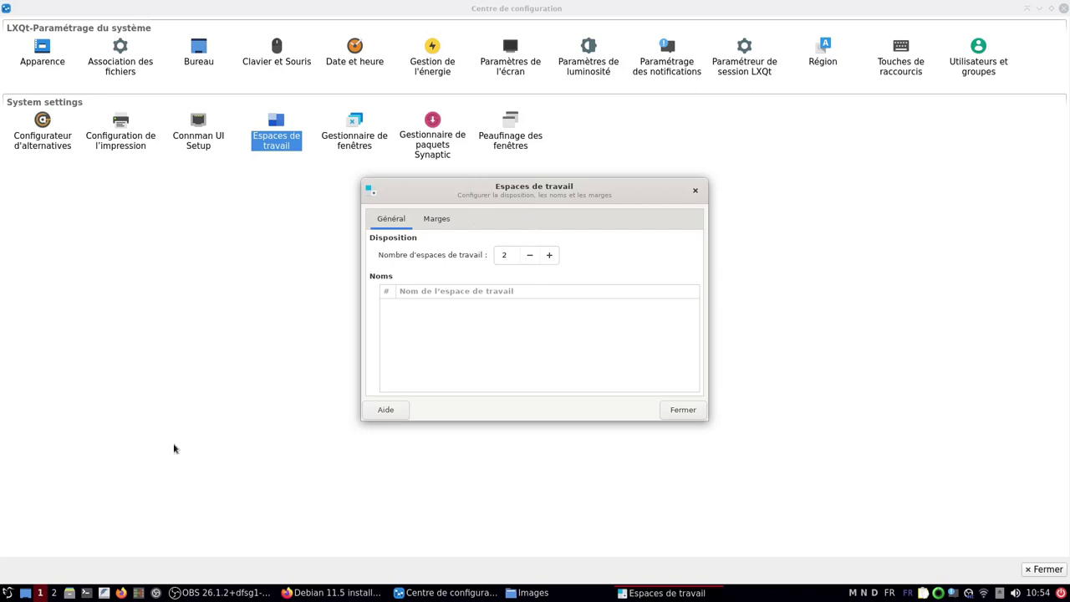
Step: Launch htop in a terminal and move its window lower, clear of the configuration center icons
{"action": "left_click", "coordinate": [139, 593]}
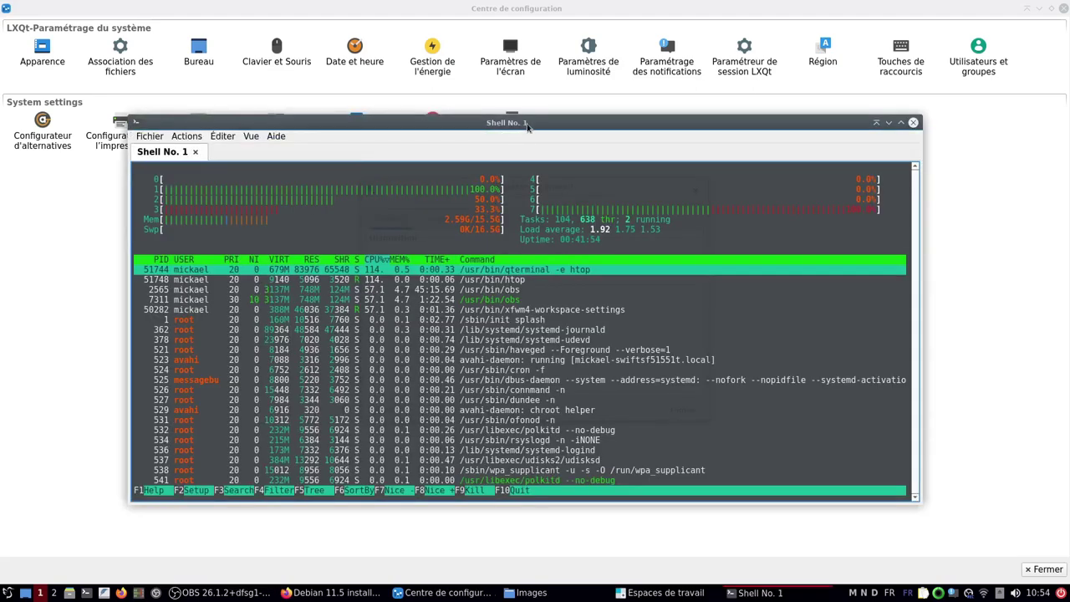
{"action": "left_click_drag", "start_coordinate": [527, 127], "coordinate": [487, 169]}
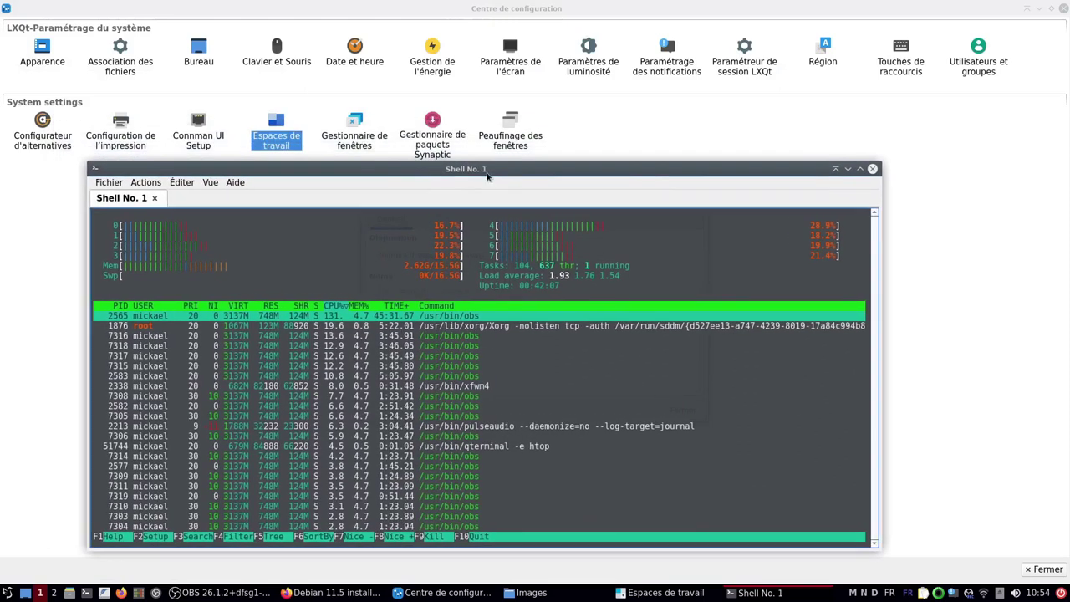
Step: Open Gestionnaire de fenêtres and review its Clavier and Focalisation settings
{"action": "double_click", "coordinate": [354, 127]}
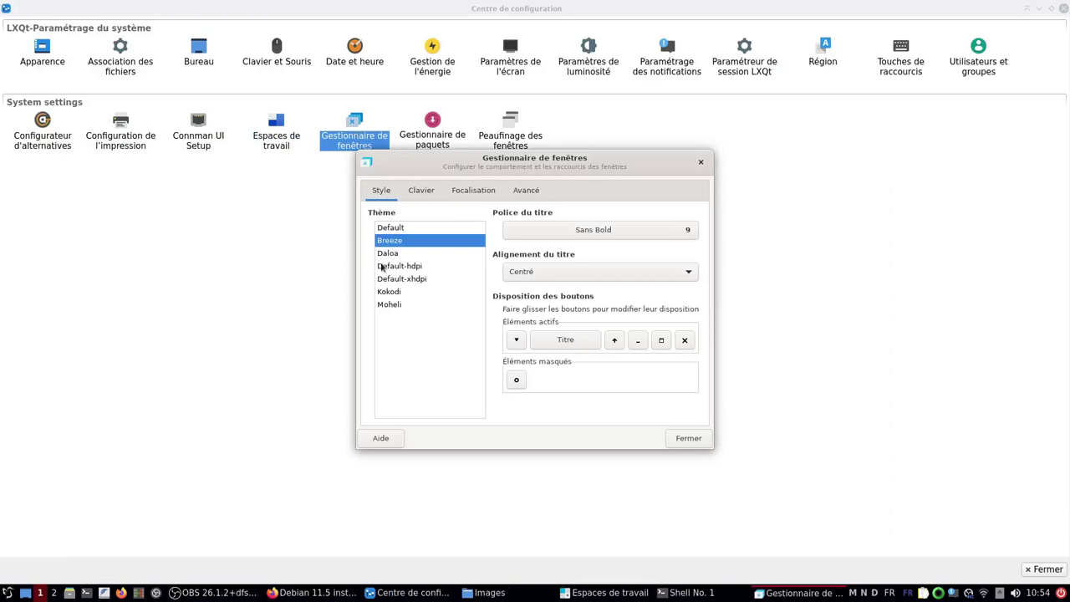
{"action": "left_click", "coordinate": [418, 191]}
{"action": "left_click", "coordinate": [472, 192]}
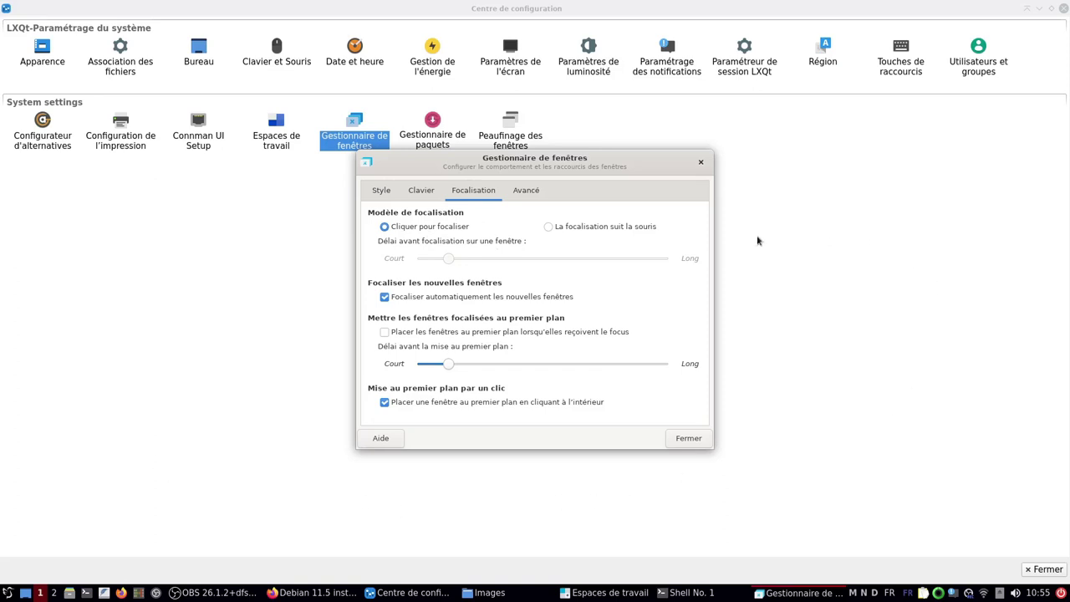
Step: Try the focus-follows-mouse model, lengthen its focus delay slightly, and return the model to Cliquer pour focaliser
{"action": "left_click", "coordinate": [547, 228]}
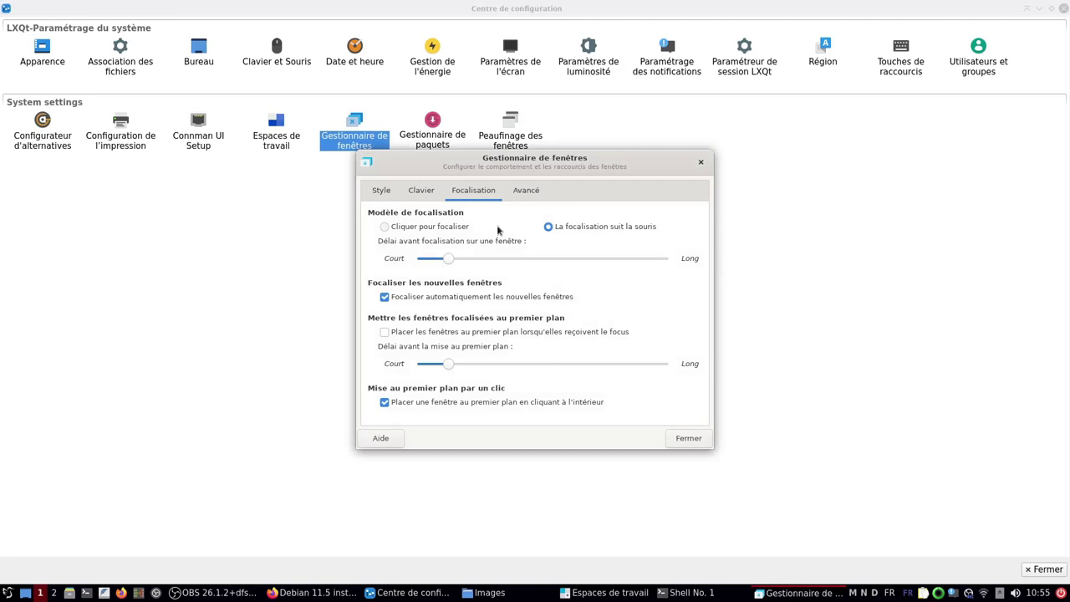
{"action": "left_click", "coordinate": [385, 227]}
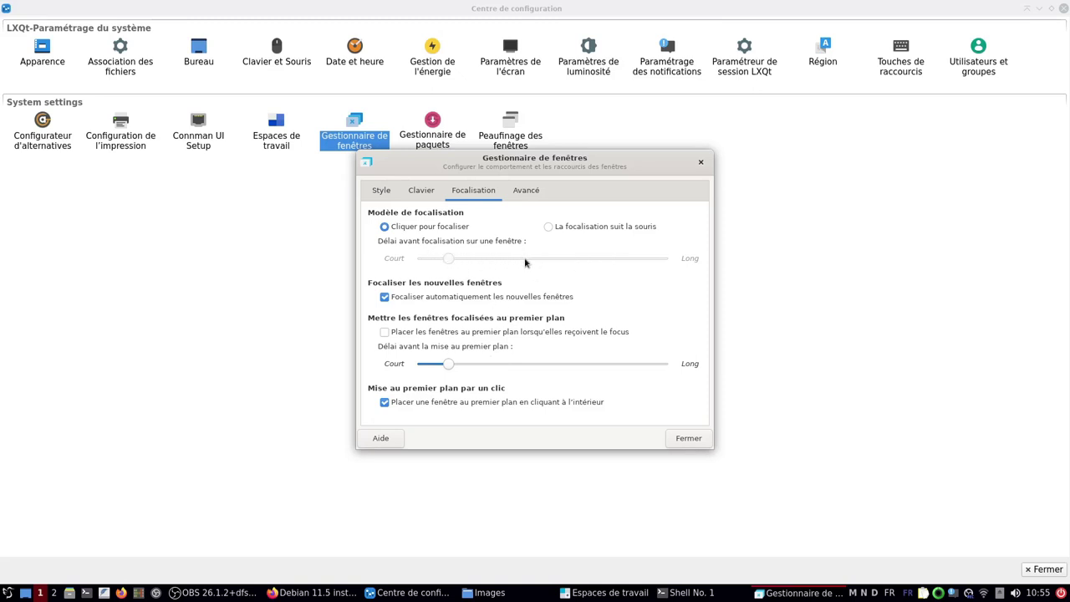
{"action": "left_click", "coordinate": [547, 227]}
{"action": "mouse_move", "coordinate": [445, 264]}
{"action": "left_mouse_down"}
{"action": "mouse_move", "coordinate": [574, 259]}
{"action": "mouse_move", "coordinate": [460, 258]}
{"action": "left_mouse_up"}
{"action": "left_click", "coordinate": [392, 228]}
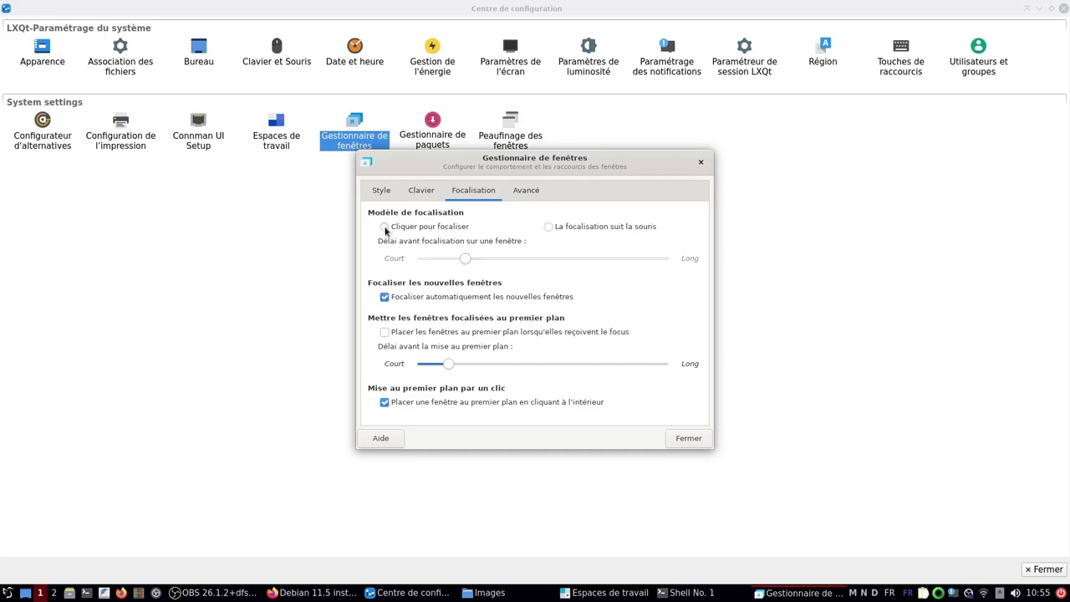
Step: In the Avancé window settings, raise Résistance aux bords to slightly past the middle of its range
{"action": "left_click", "coordinate": [531, 192]}
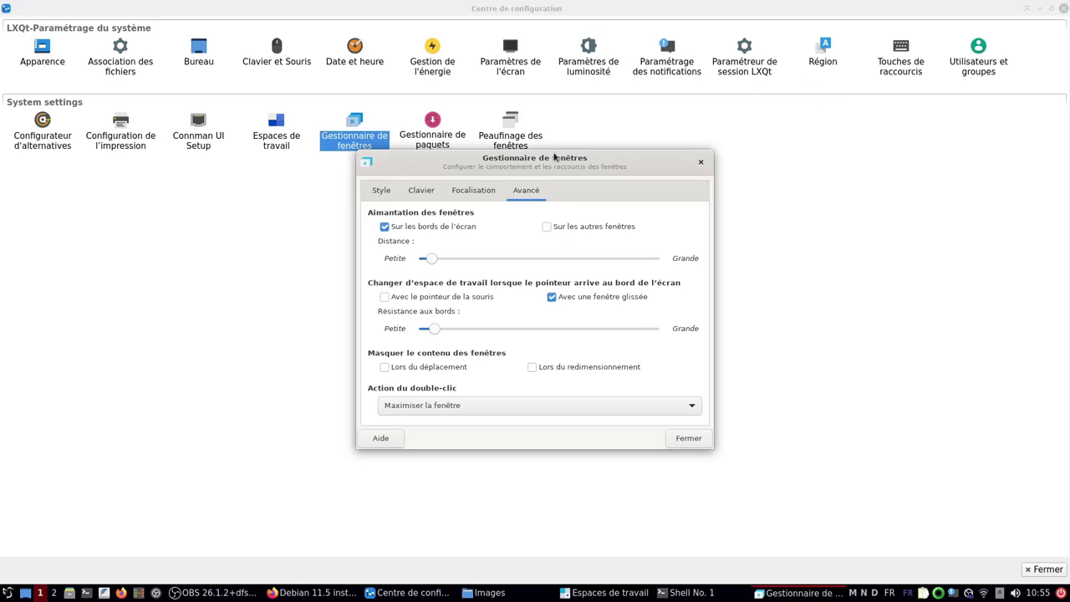
{"action": "left_click_drag", "start_coordinate": [545, 163], "coordinate": [535, 127]}
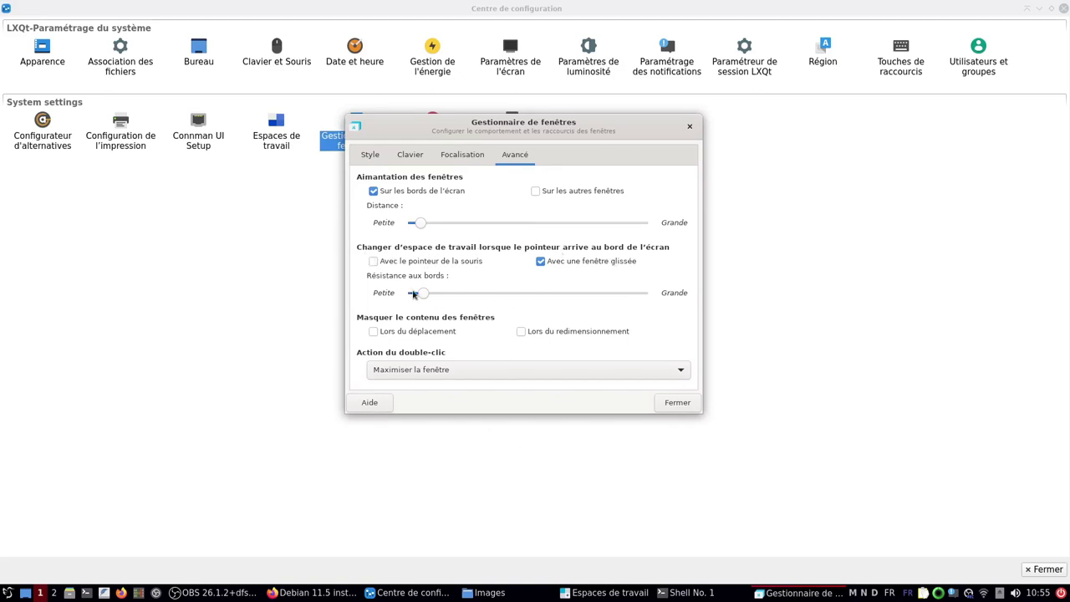
{"action": "left_click_drag", "start_coordinate": [423, 294], "coordinate": [546, 292]}
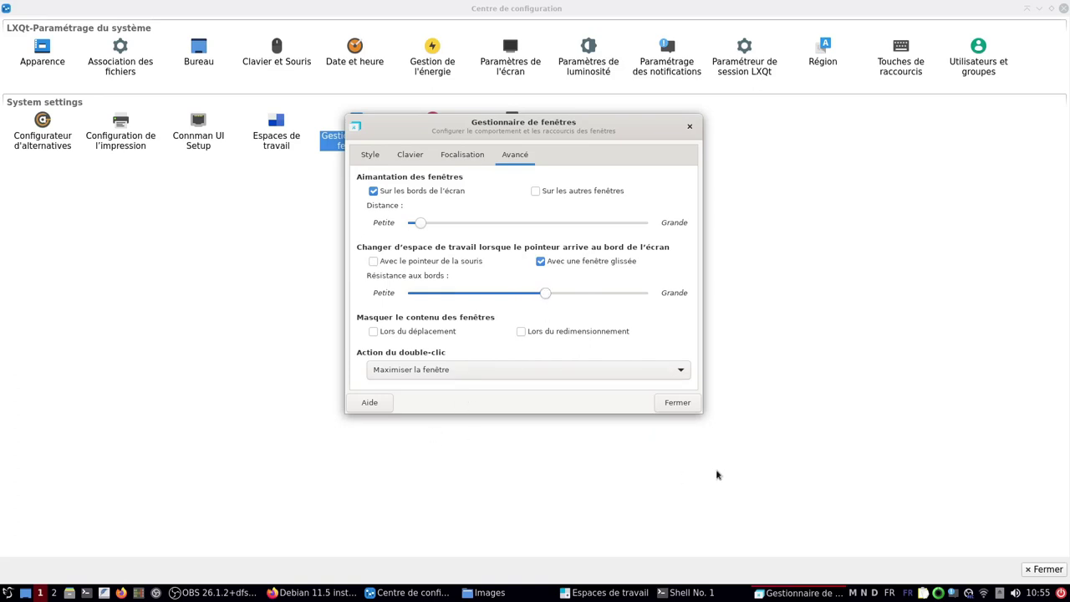
Step: Test workspace switching by moving the terminal window to the screen edge and back, and raise Résistance aux bords slightly further
{"action": "left_click", "coordinate": [687, 592]}
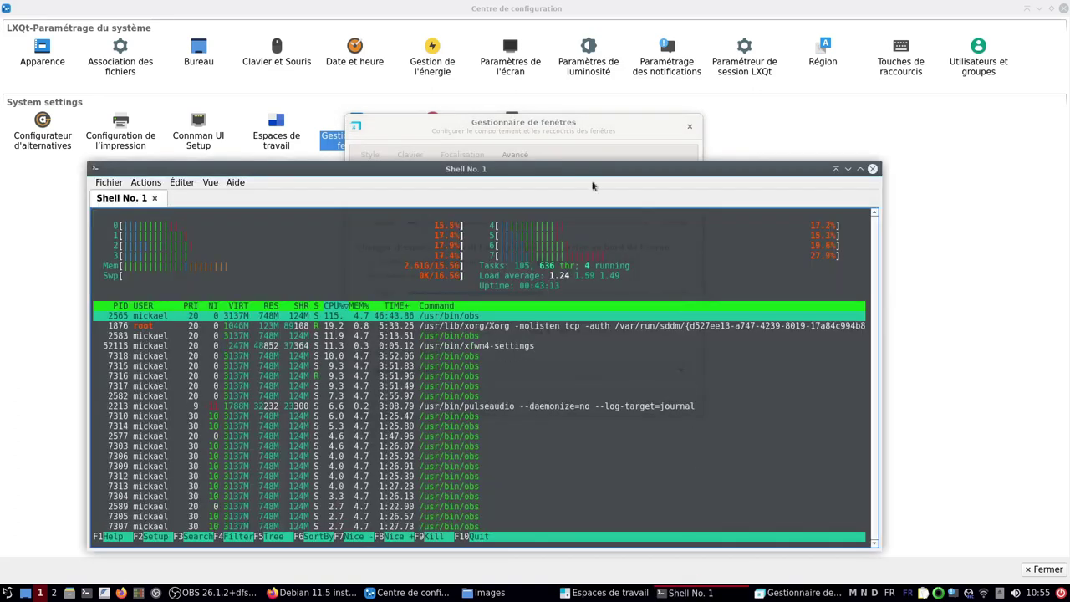
{"action": "left_click_drag", "start_coordinate": [582, 171], "coordinate": [15, 165]}
{"action": "left_click_drag", "start_coordinate": [264, 13], "coordinate": [852, 258]}
{"action": "left_click", "coordinate": [556, 310]}
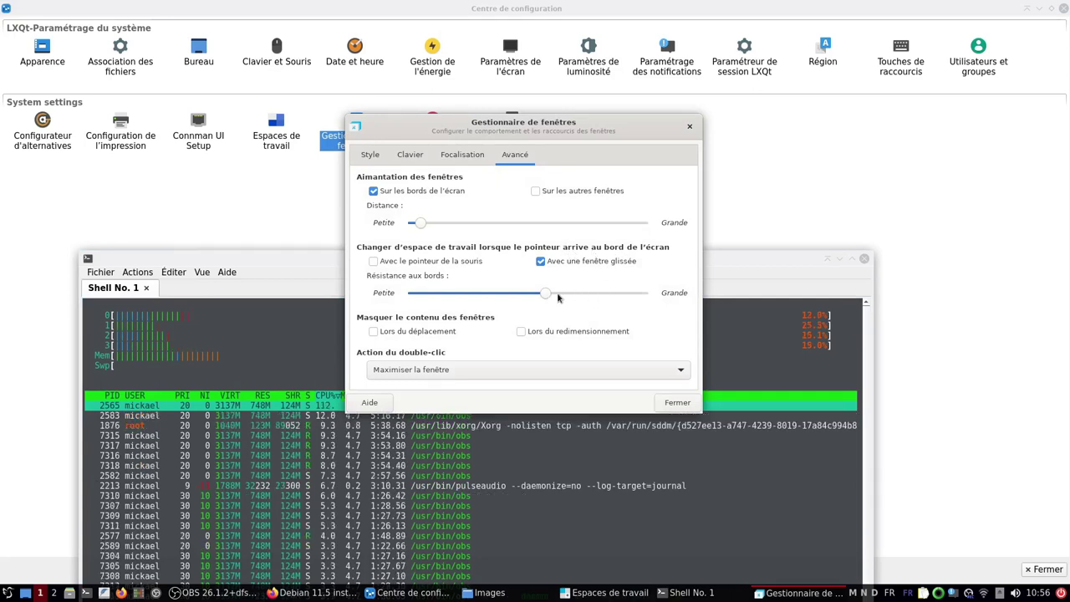
{"action": "mouse_move", "coordinate": [548, 295]}
{"action": "left_mouse_down"}
{"action": "mouse_move", "coordinate": [425, 295]}
{"action": "mouse_move", "coordinate": [553, 298]}
{"action": "left_mouse_up"}
{"action": "left_click", "coordinate": [808, 197]}
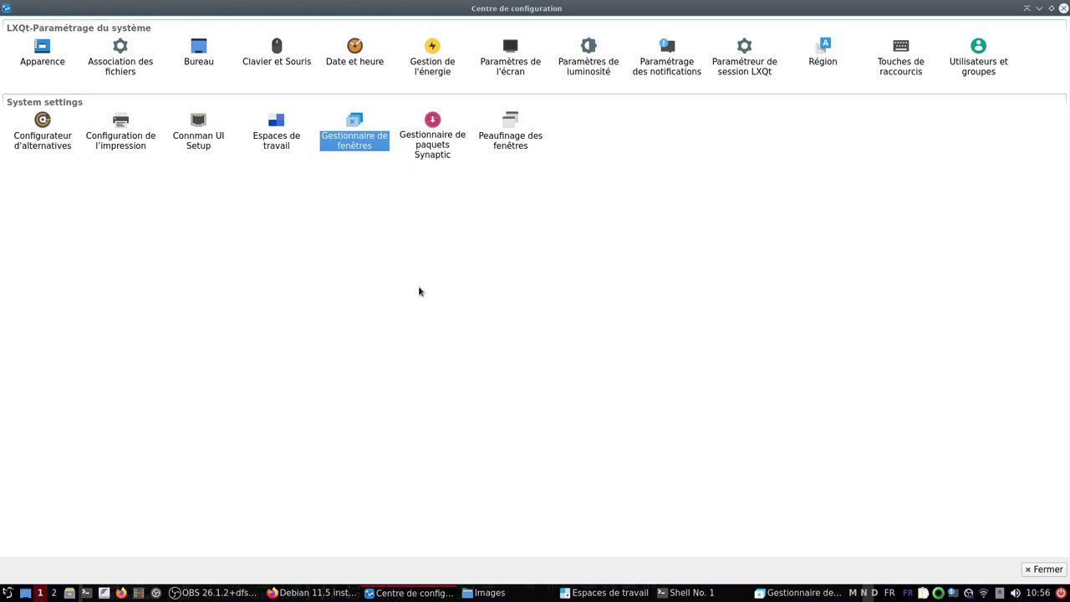
Step: Open Peaufinage des fenêtres and review its Focalisation, Accessibilité, Espaces de travail and Placement settings
{"action": "left_click", "coordinate": [436, 135]}
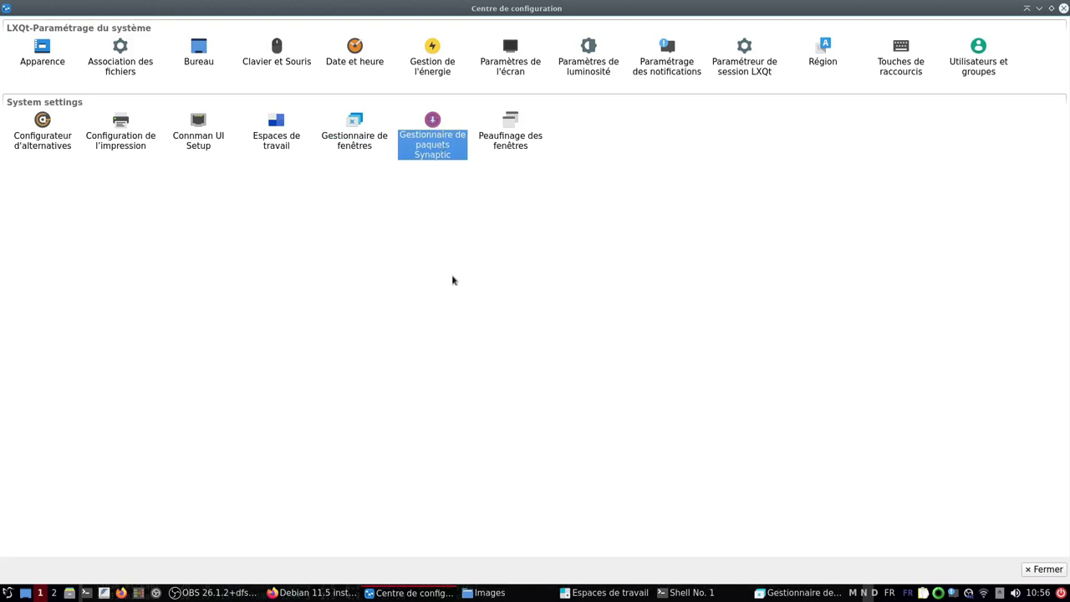
{"action": "double_click", "coordinate": [513, 124]}
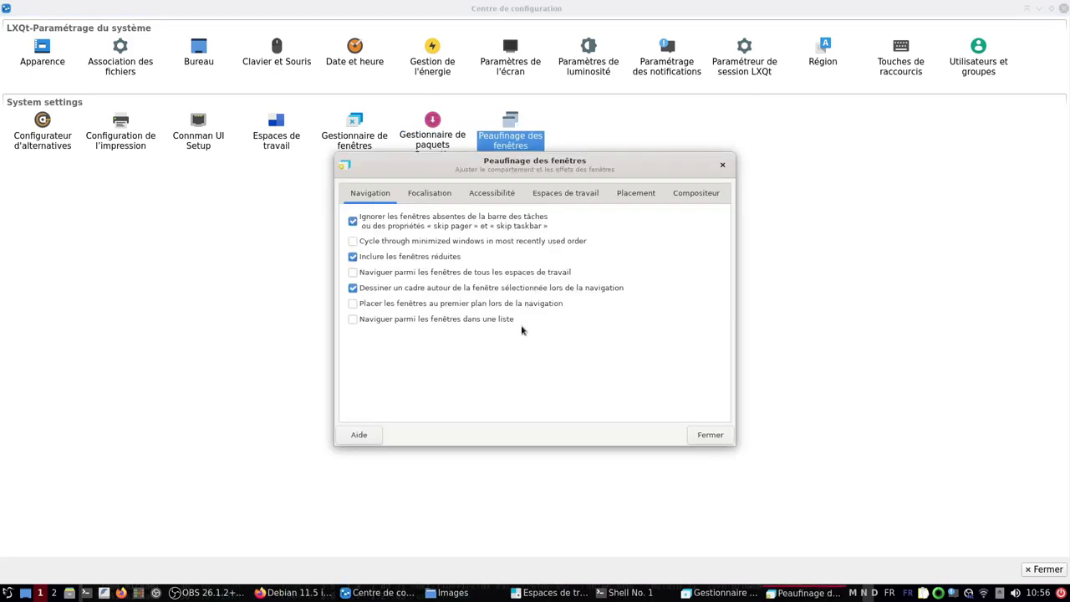
{"action": "left_click", "coordinate": [429, 199]}
{"action": "left_click", "coordinate": [491, 195]}
{"action": "left_click", "coordinate": [558, 195]}
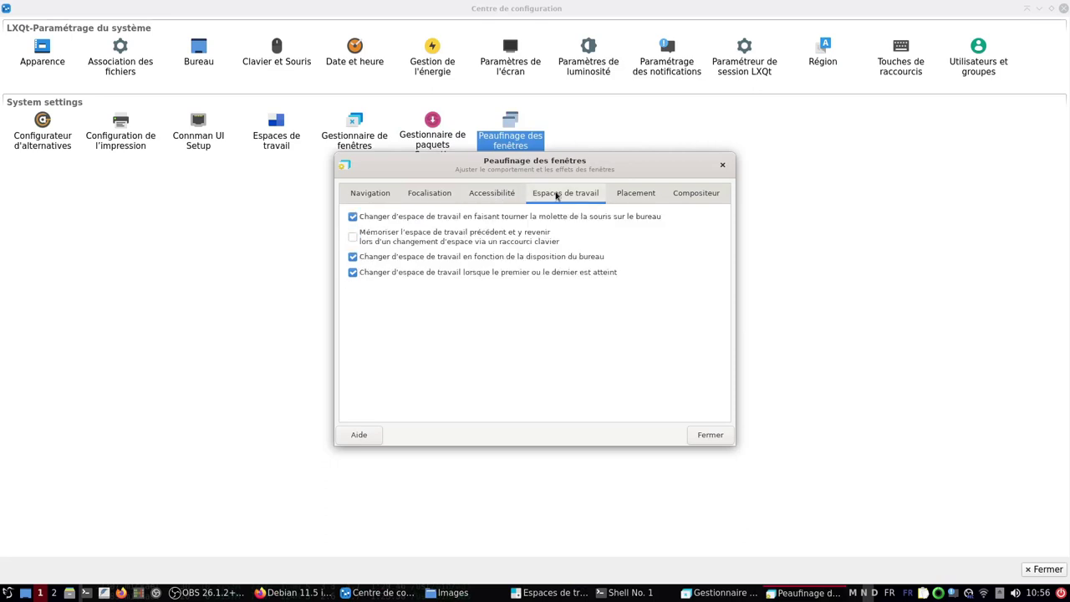
{"action": "left_click", "coordinate": [620, 194]}
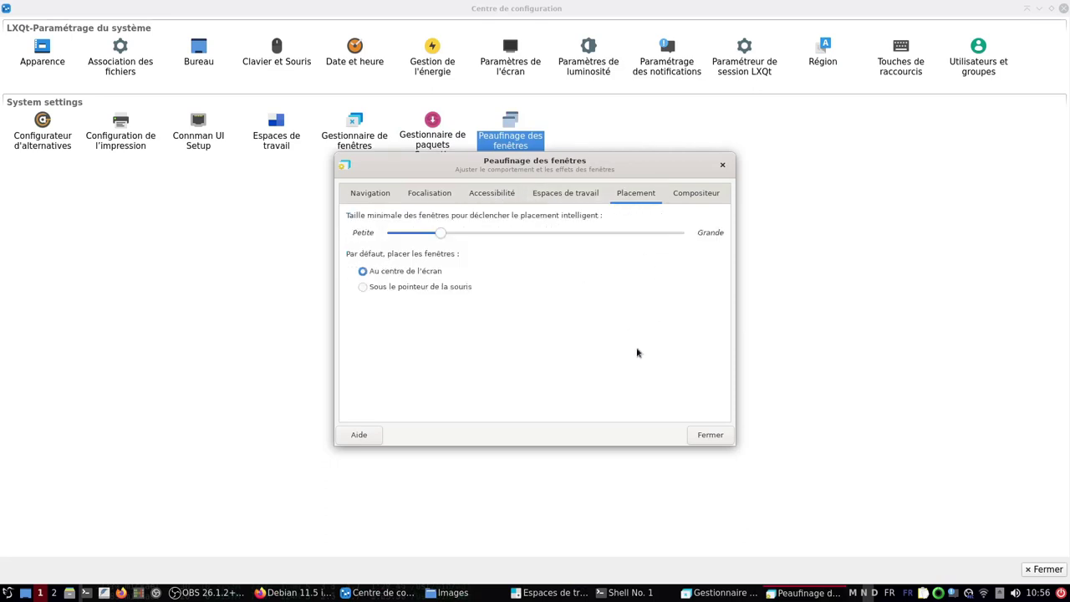
Step: Check centred placement with the Utilisateurs et groupes window, and set default window placement to Sous le pointeur de la souris
{"action": "left_click_drag", "start_coordinate": [540, 164], "coordinate": [378, 141]}
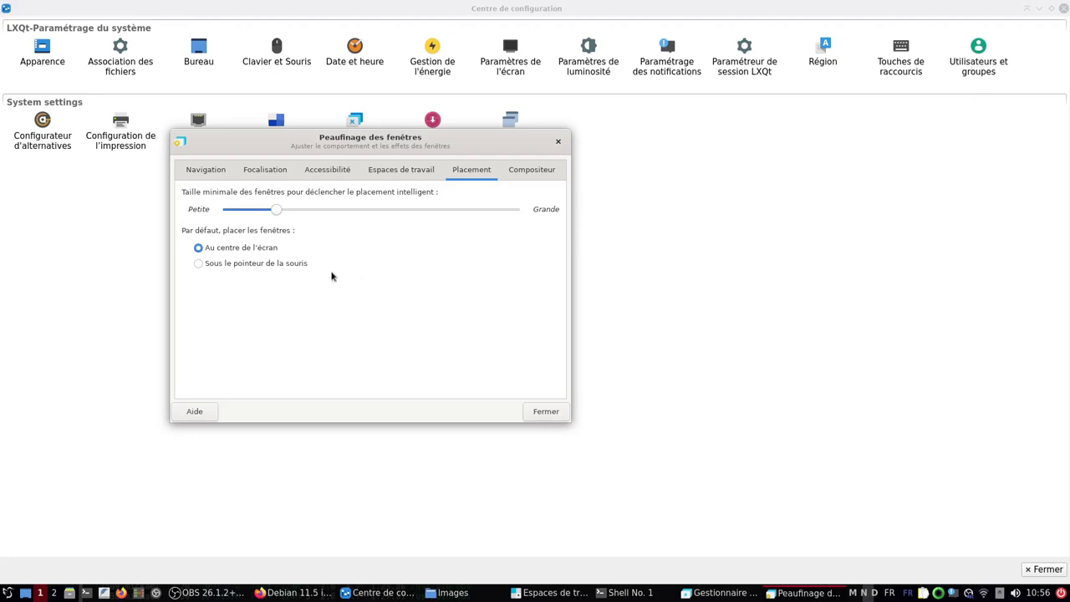
{"action": "left_click", "coordinate": [977, 52]}
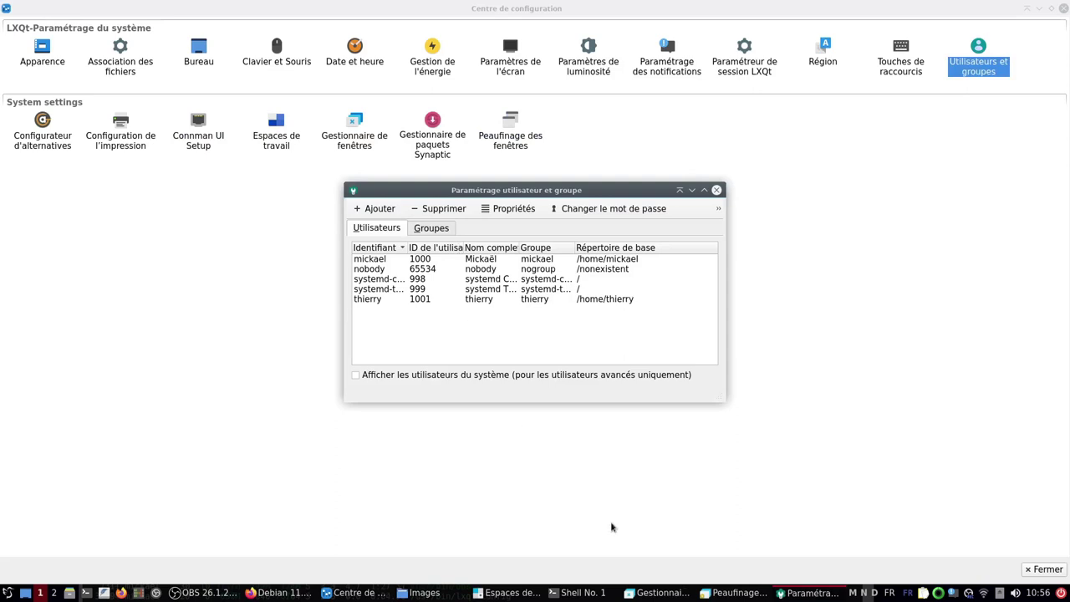
{"action": "left_click", "coordinate": [734, 593]}
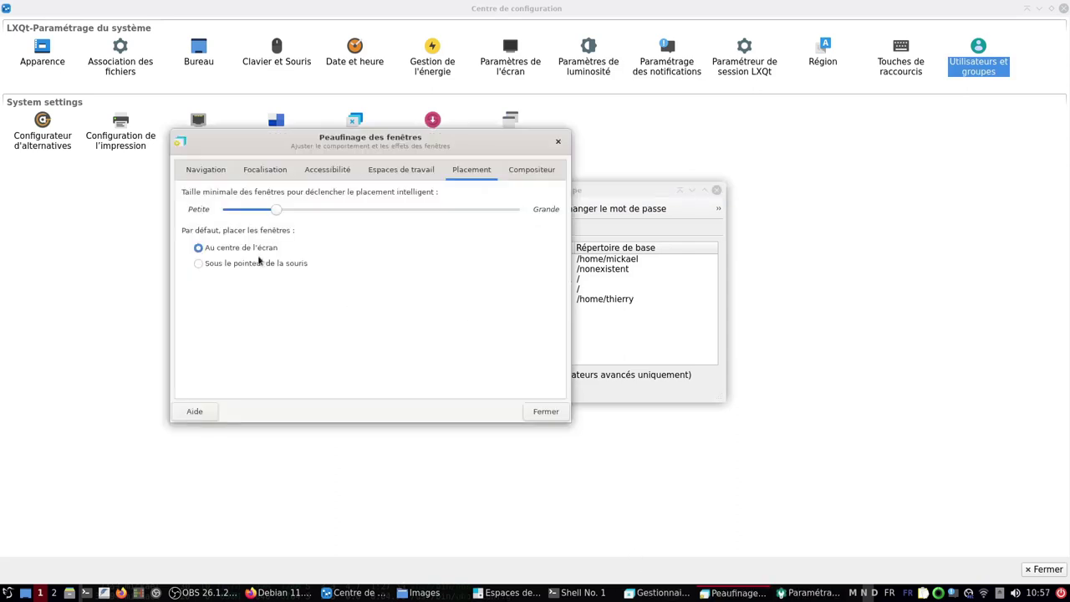
{"action": "left_click", "coordinate": [200, 266]}
{"action": "left_click", "coordinate": [716, 191]}
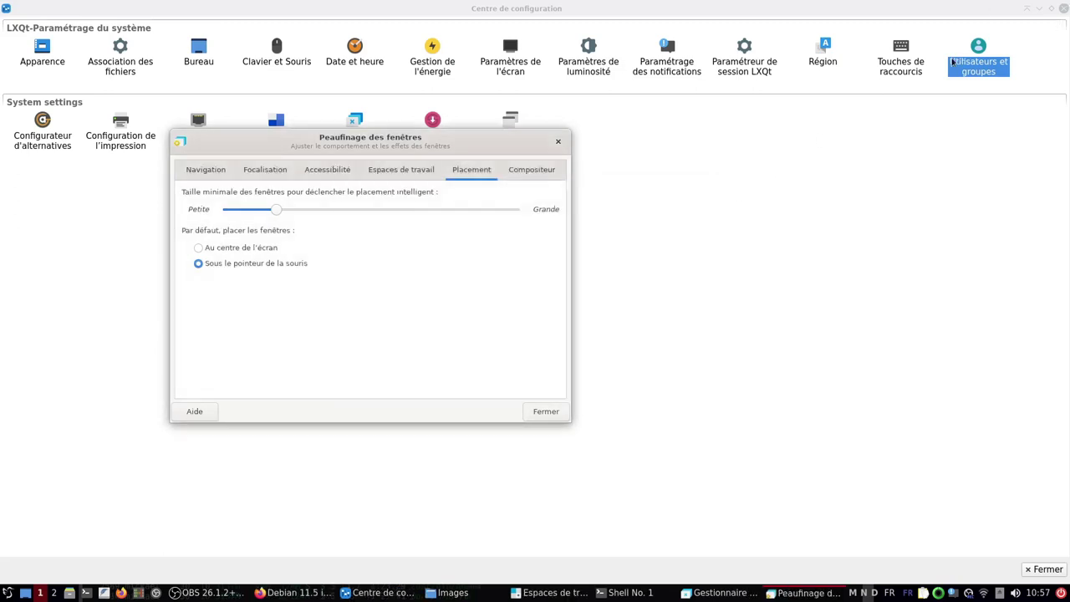
Step: Test placement under the pointer by opening Utilisateurs et groupes and Paramètres de luminosité, and close the opened windows
{"action": "left_click", "coordinate": [983, 50]}
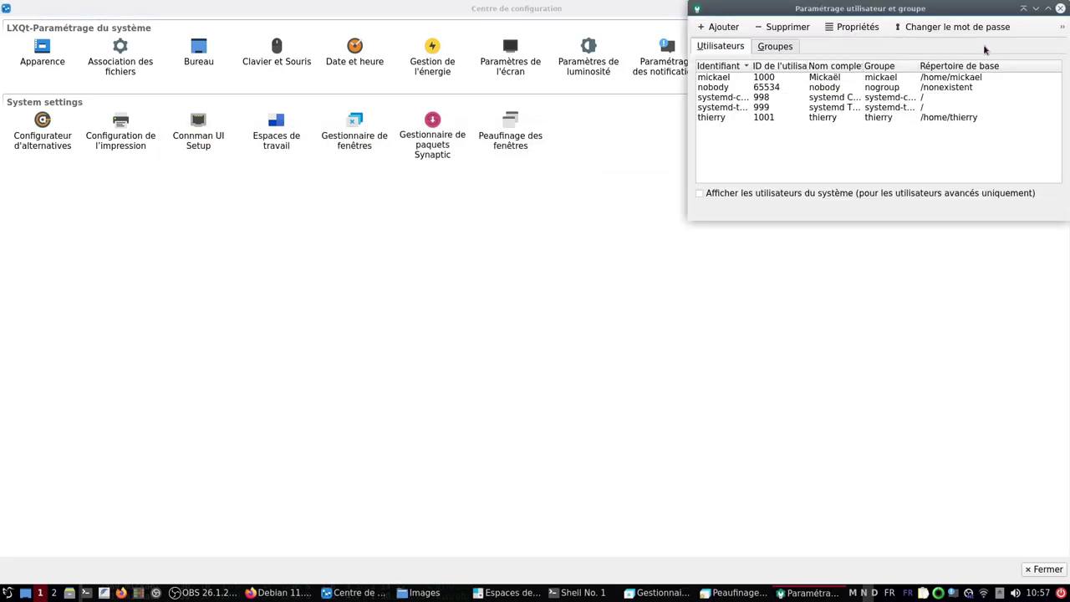
{"action": "left_click", "coordinate": [620, 238]}
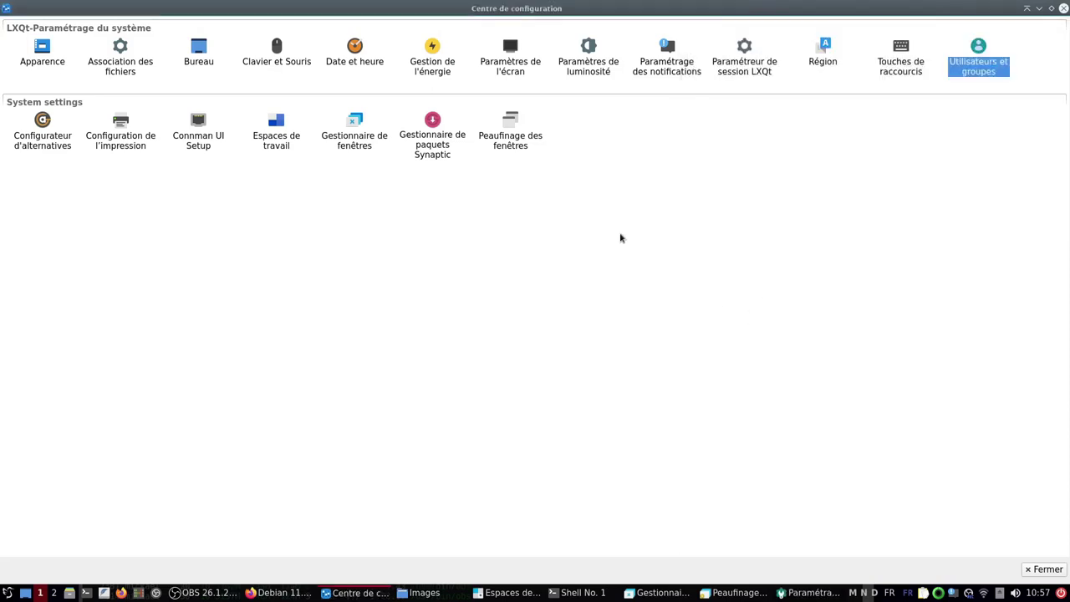
{"action": "left_click", "coordinate": [589, 59]}
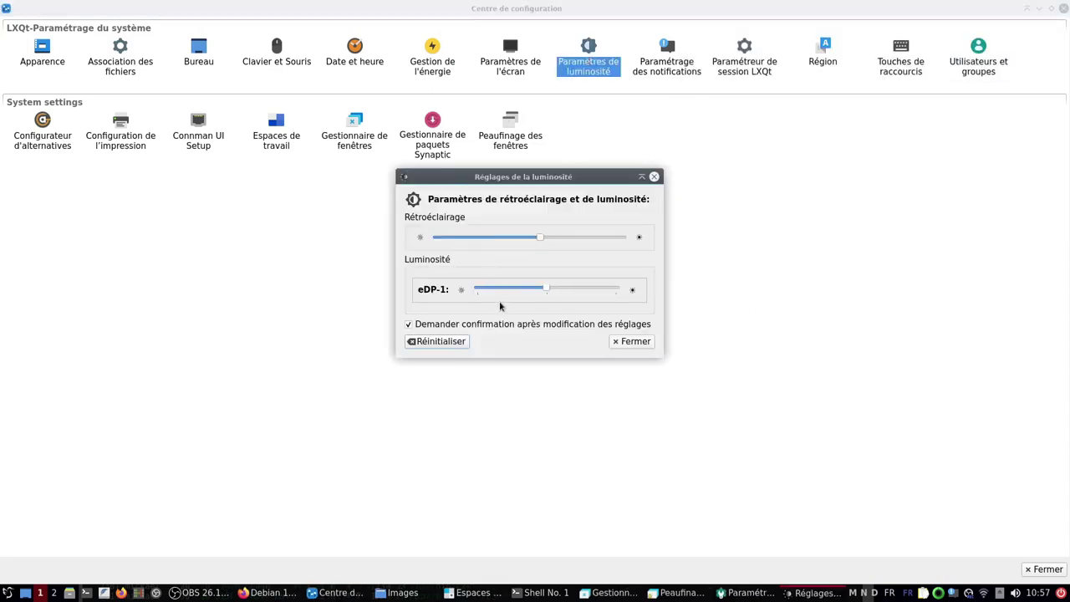
{"action": "left_click", "coordinate": [633, 343]}
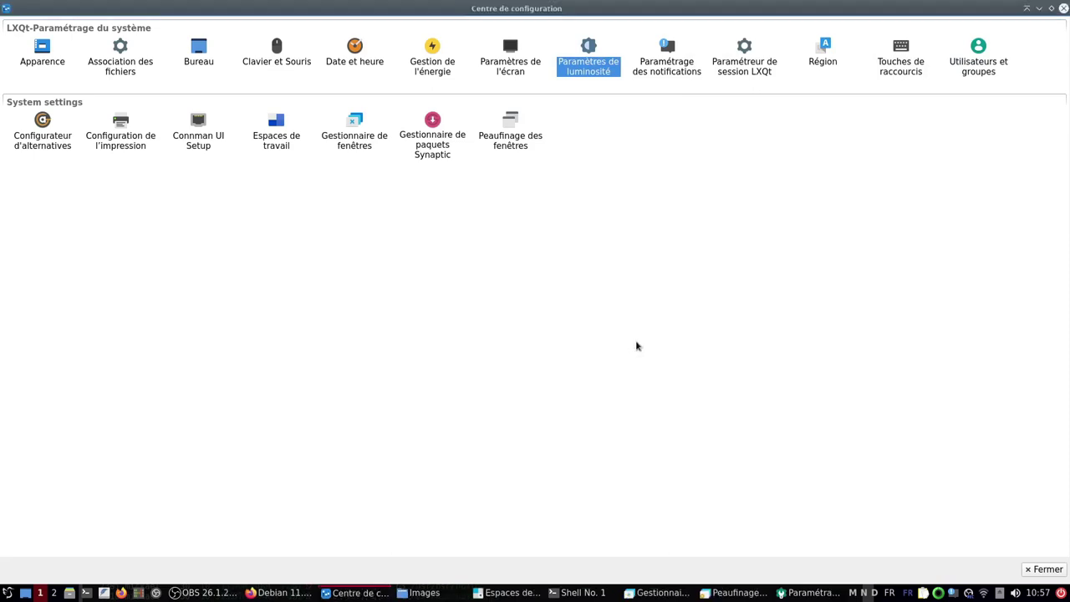
{"action": "left_click", "coordinate": [976, 62]}
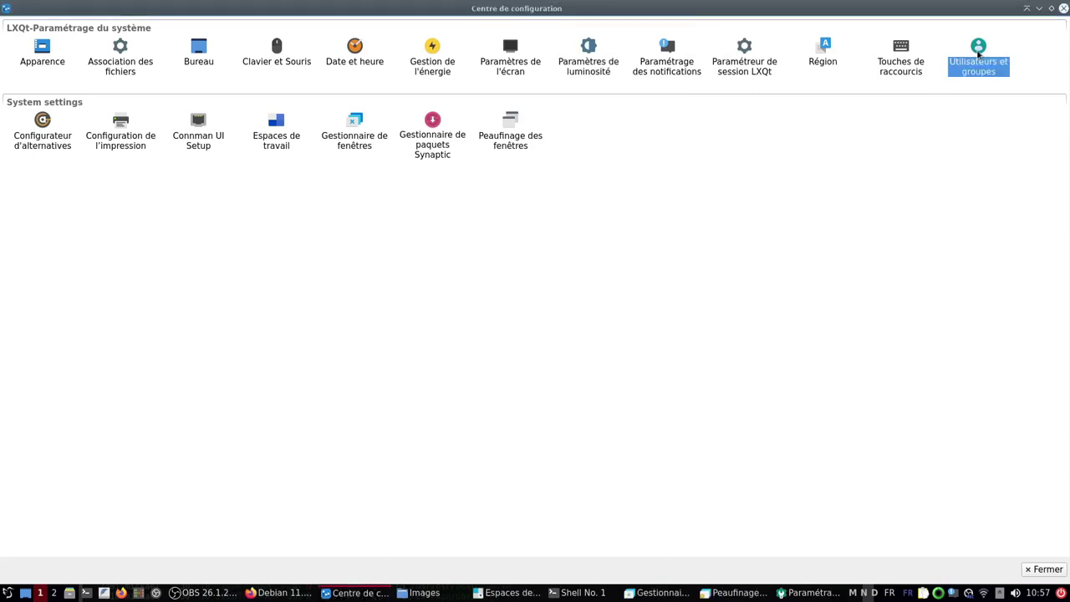
{"action": "left_click", "coordinate": [1062, 10]}
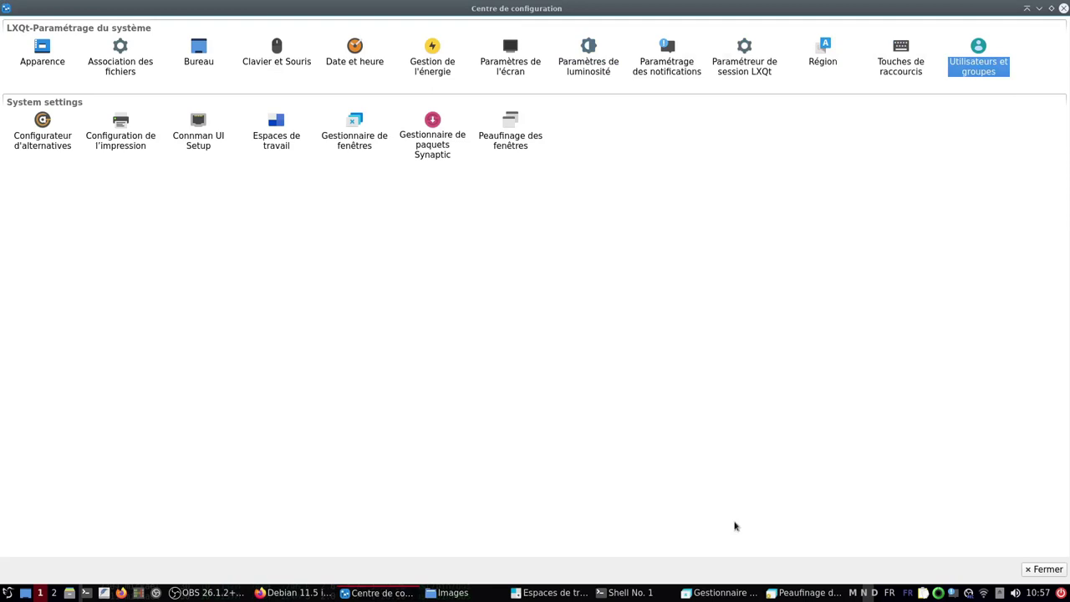
Step: Return default window placement to Au centre de l'écran and check it by opening and closing Utilisateurs et groupes
{"action": "left_click", "coordinate": [728, 593]}
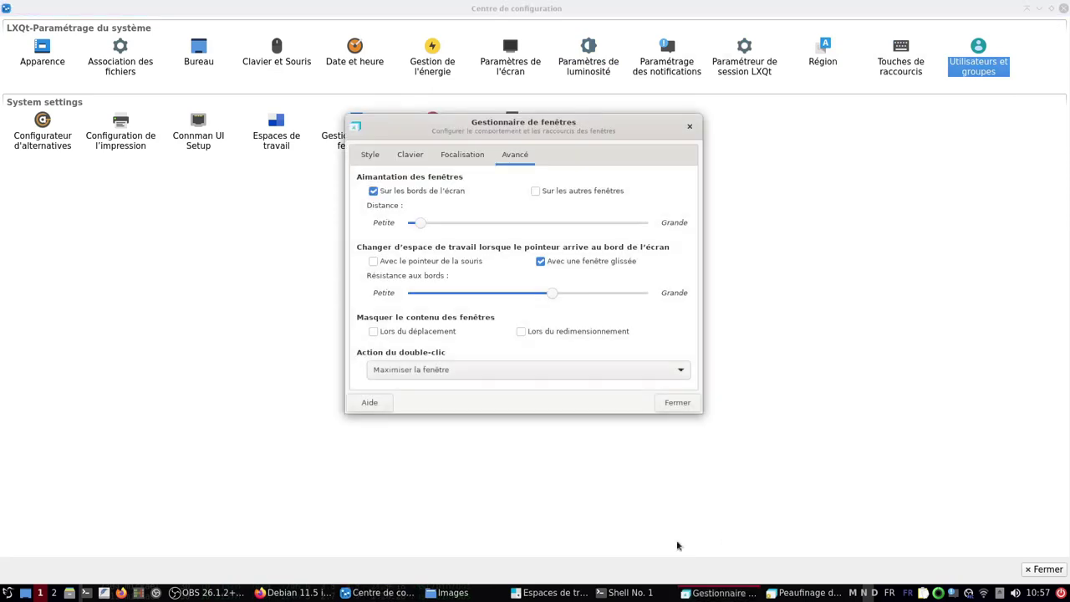
{"action": "left_click", "coordinate": [807, 593]}
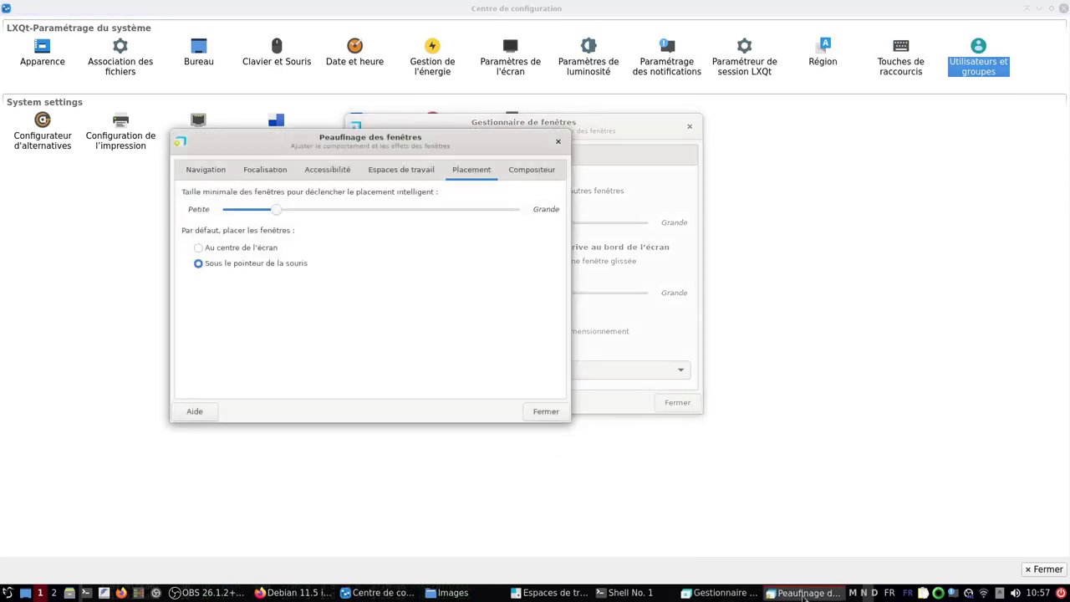
{"action": "left_click", "coordinate": [198, 248]}
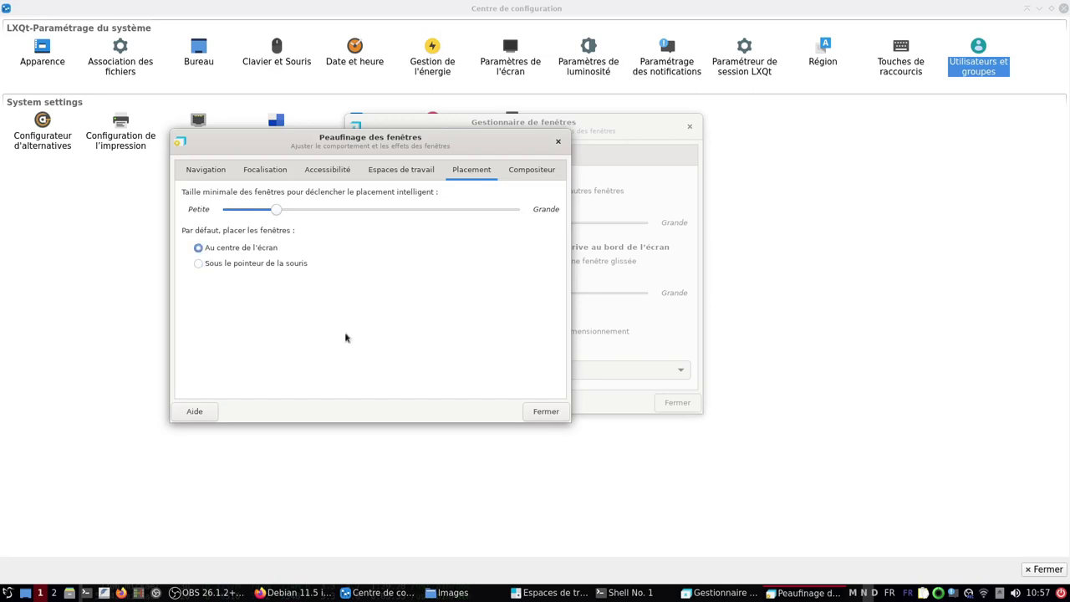
{"action": "left_click", "coordinate": [544, 412]}
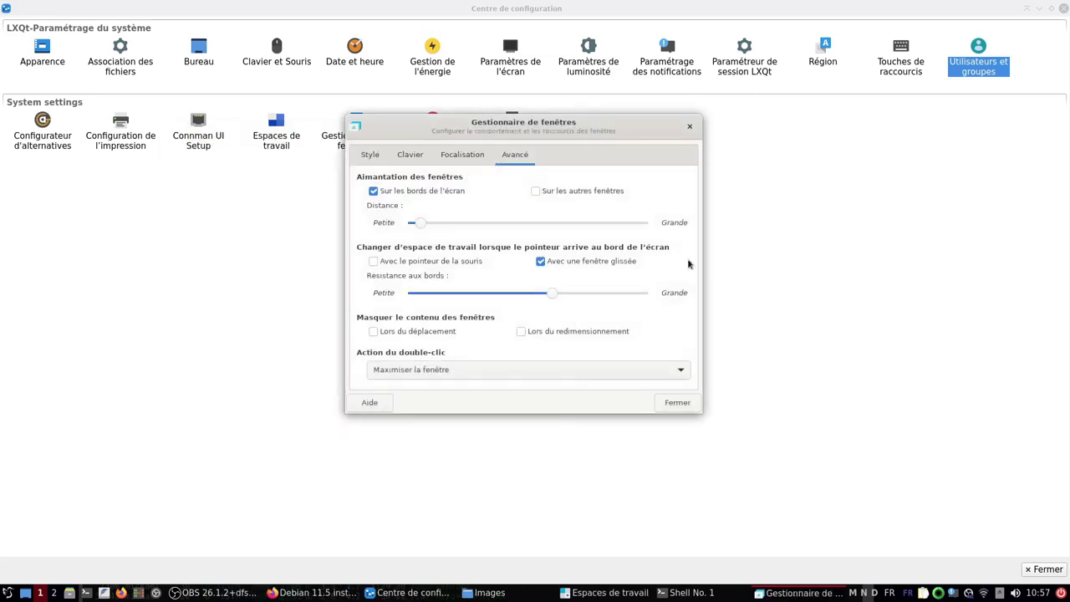
{"action": "left_click", "coordinate": [978, 54]}
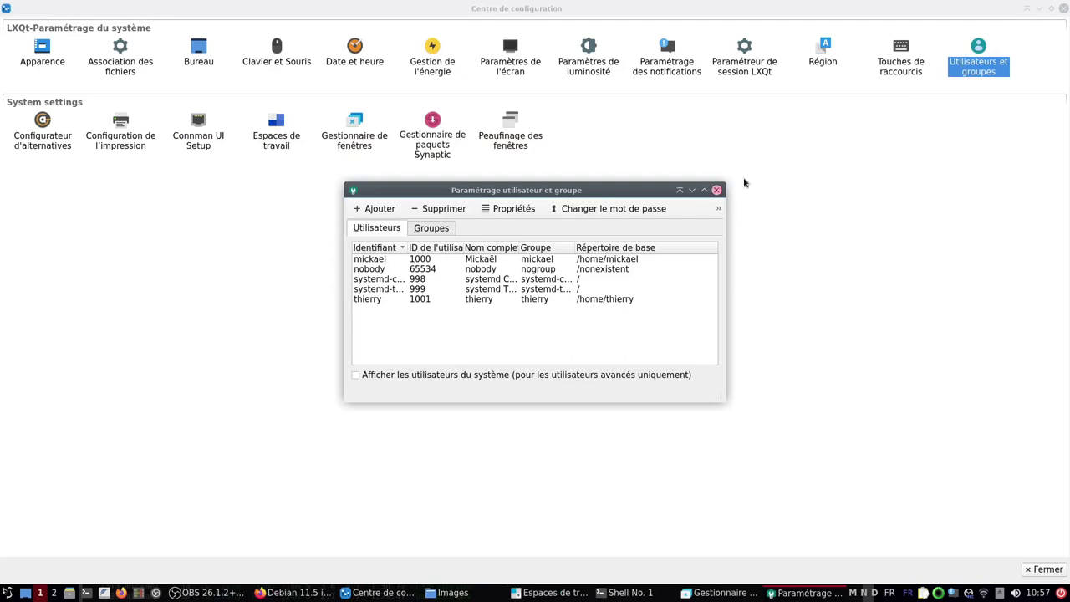
{"action": "left_click", "coordinate": [716, 190]}
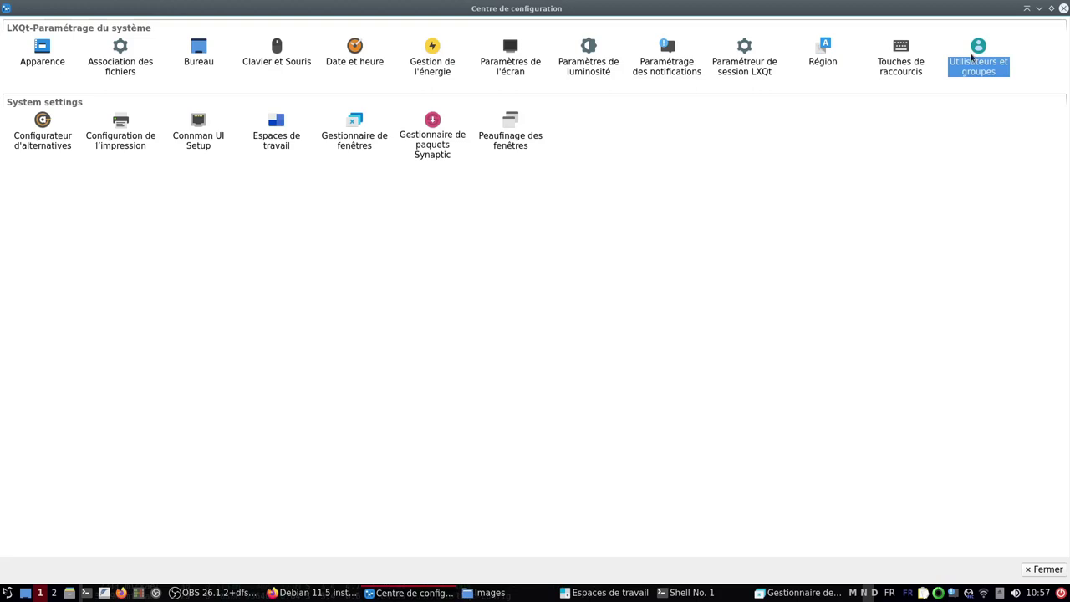
Step: Reopen Peaufinage des fenêtres, set default window placement to Sous le pointeur de la souris, and close the dialog
{"action": "key", "text": "Down"}
{"action": "key", "text": "Return"}
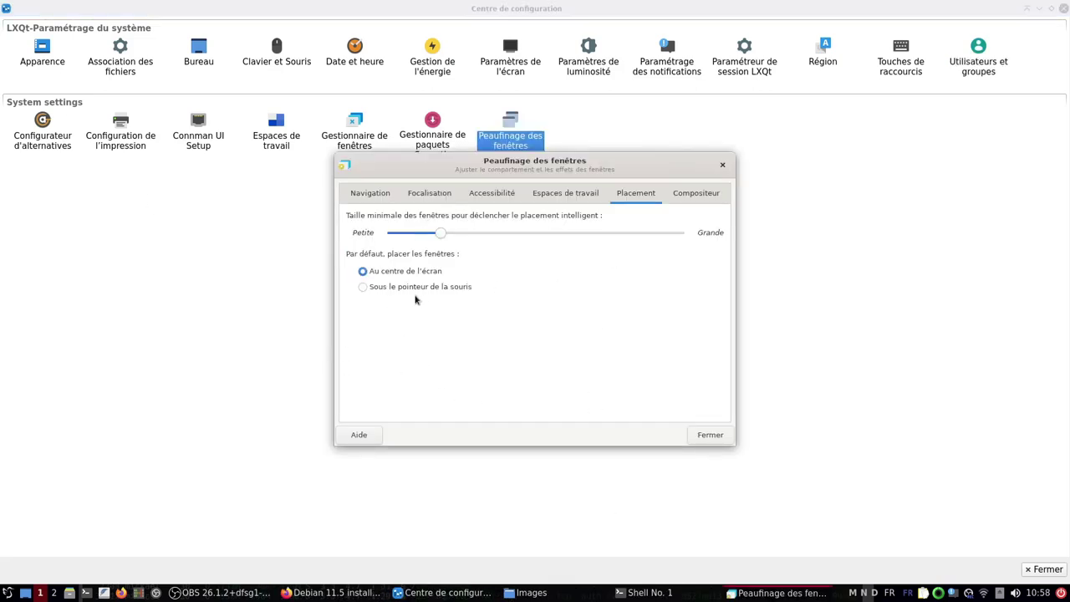
{"action": "left_click", "coordinate": [363, 286]}
{"action": "left_click", "coordinate": [712, 435]}
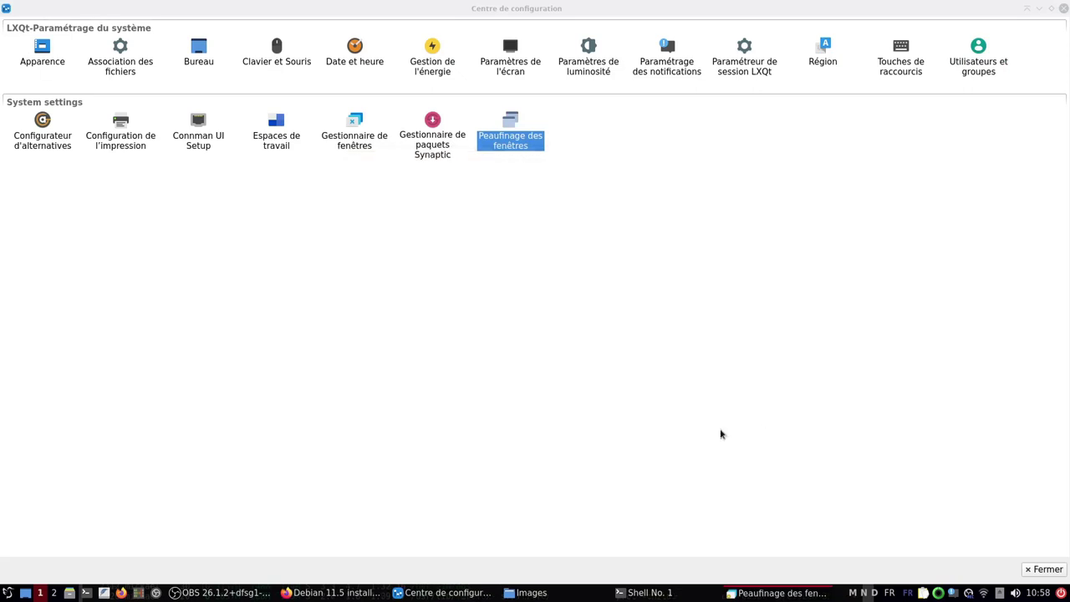
Step: Check where the Apparence and Utilisateurs et groupes windows open under the new placement setting, closing each one
{"action": "double_click", "coordinate": [36, 48]}
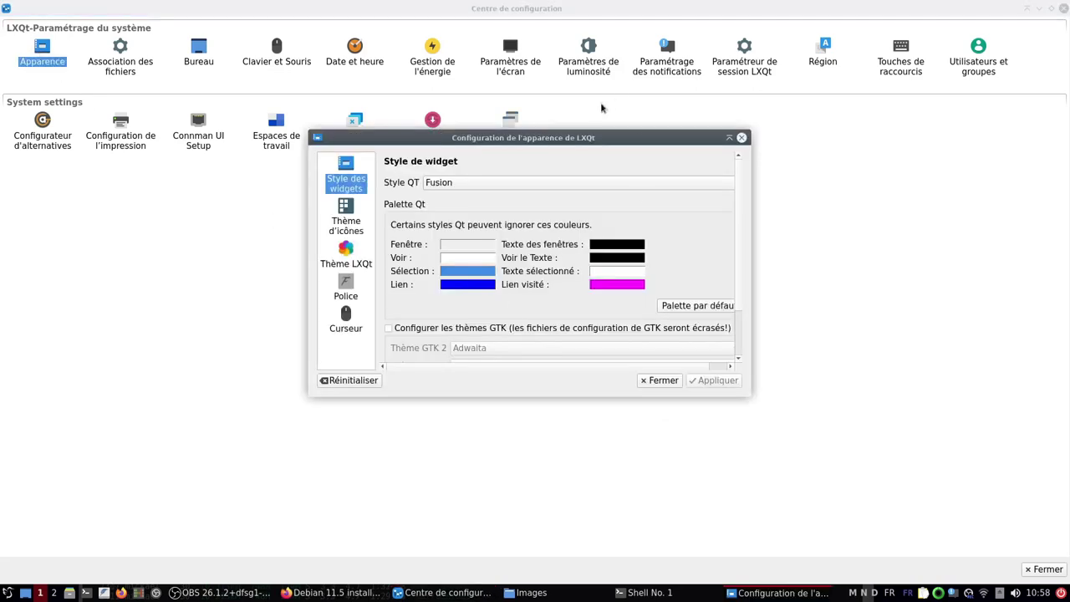
{"action": "left_click", "coordinate": [741, 137]}
{"action": "double_click", "coordinate": [993, 57]}
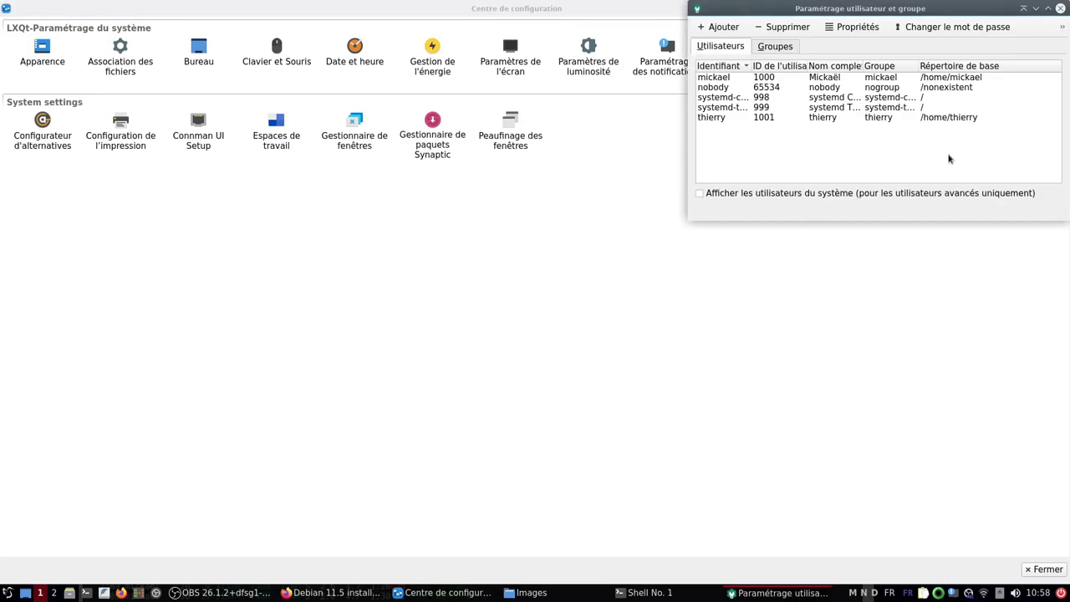
{"action": "left_click", "coordinate": [1060, 9]}
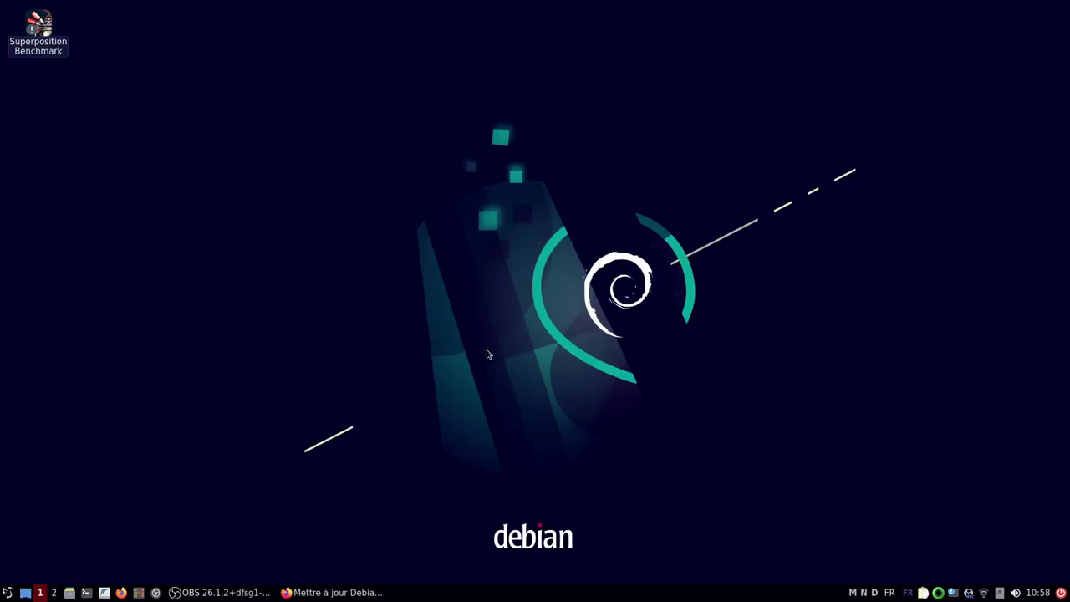
Step: Switch to Firefox, examine the Debian 10 to Debian 11 upgrade steps in the Le Crabe Info article, and close the browser
{"action": "left_click", "coordinate": [334, 595]}
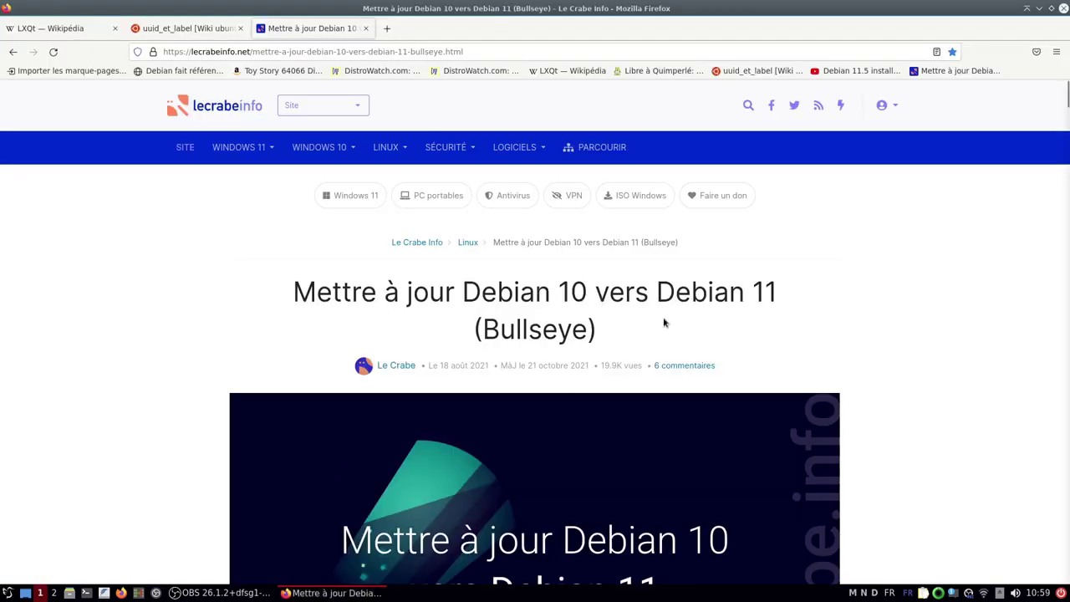
{"action": "scroll", "coordinate": [508, 372], "scroll_direction": "down", "scroll_amount": 3}
{"action": "scroll", "coordinate": [513, 364], "scroll_direction": "down", "scroll_amount": 6}
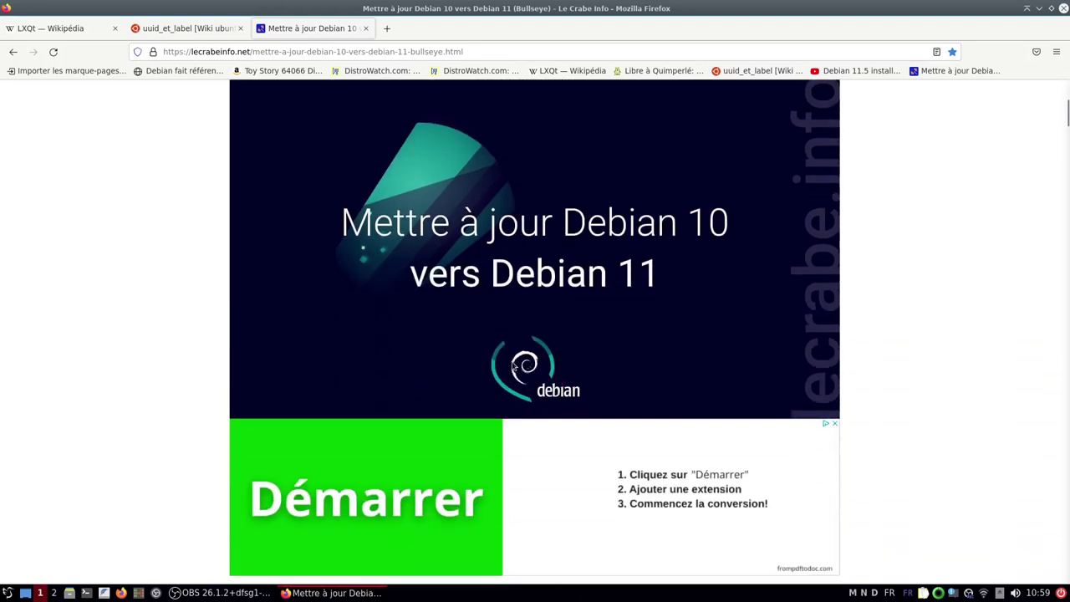
{"action": "scroll", "coordinate": [517, 370], "scroll_direction": "down", "scroll_amount": 8}
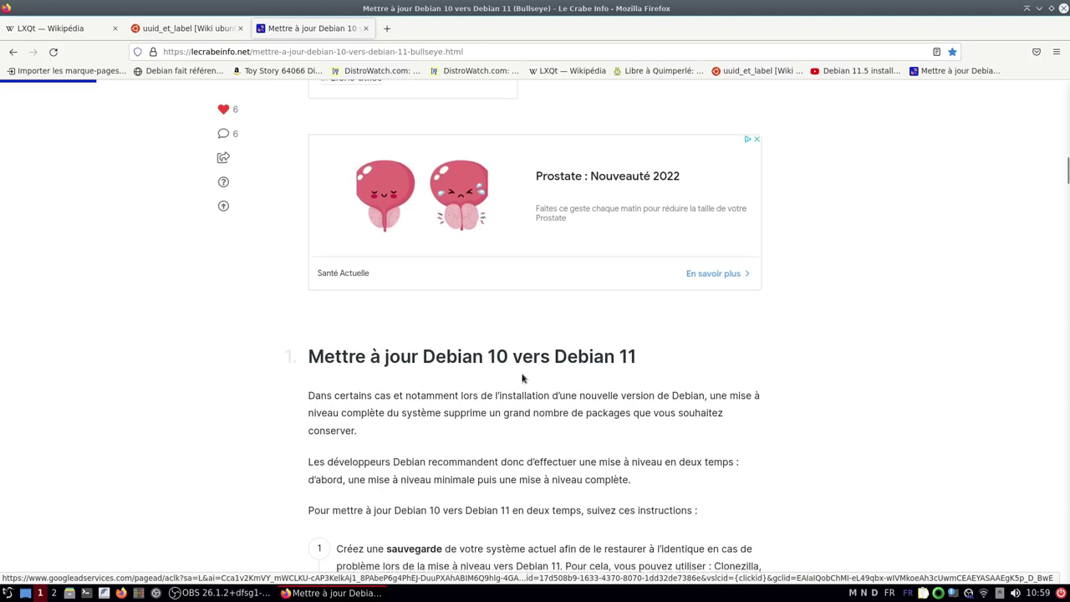
{"action": "scroll", "coordinate": [519, 374], "scroll_direction": "down", "scroll_amount": 3}
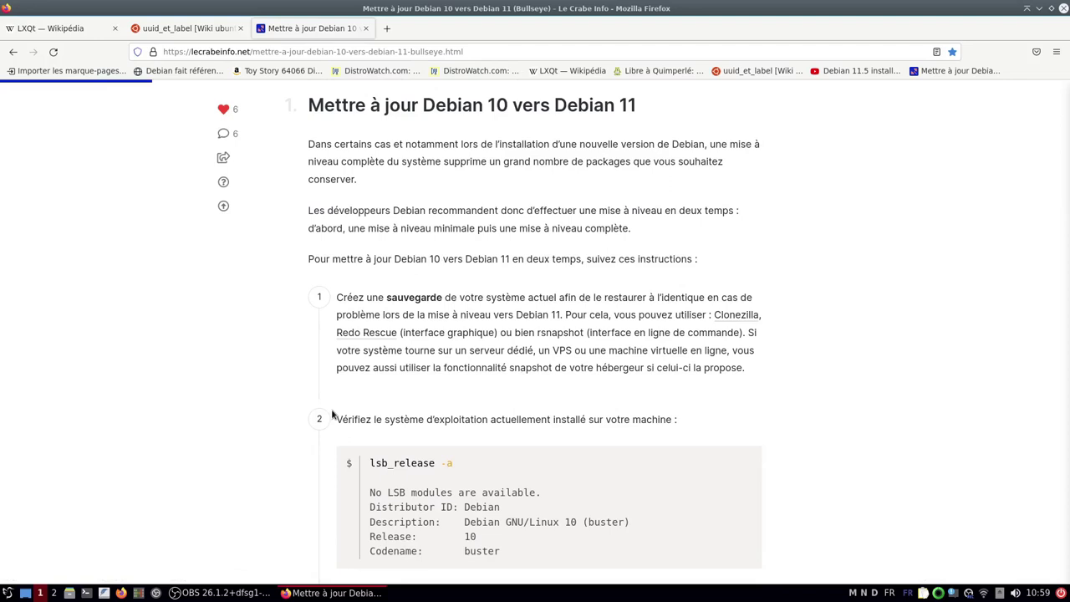
{"action": "scroll", "coordinate": [335, 417], "scroll_direction": "down", "scroll_amount": 3}
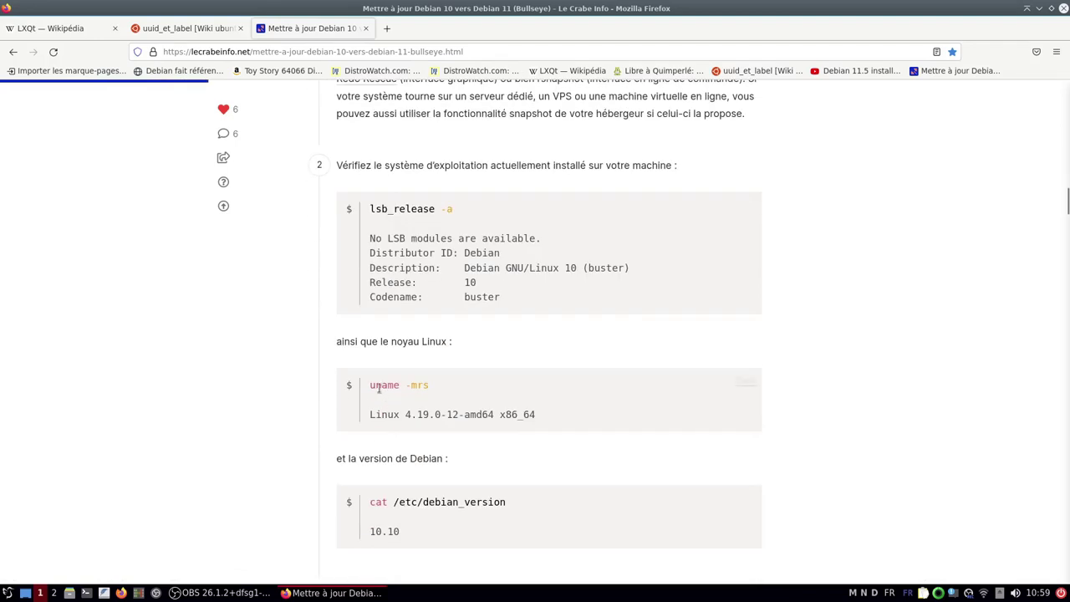
{"action": "scroll", "coordinate": [349, 418], "scroll_direction": "down", "scroll_amount": 2}
{"action": "scroll", "coordinate": [352, 417], "scroll_direction": "down", "scroll_amount": 3}
{"action": "scroll", "coordinate": [354, 415], "scroll_direction": "down", "scroll_amount": 8}
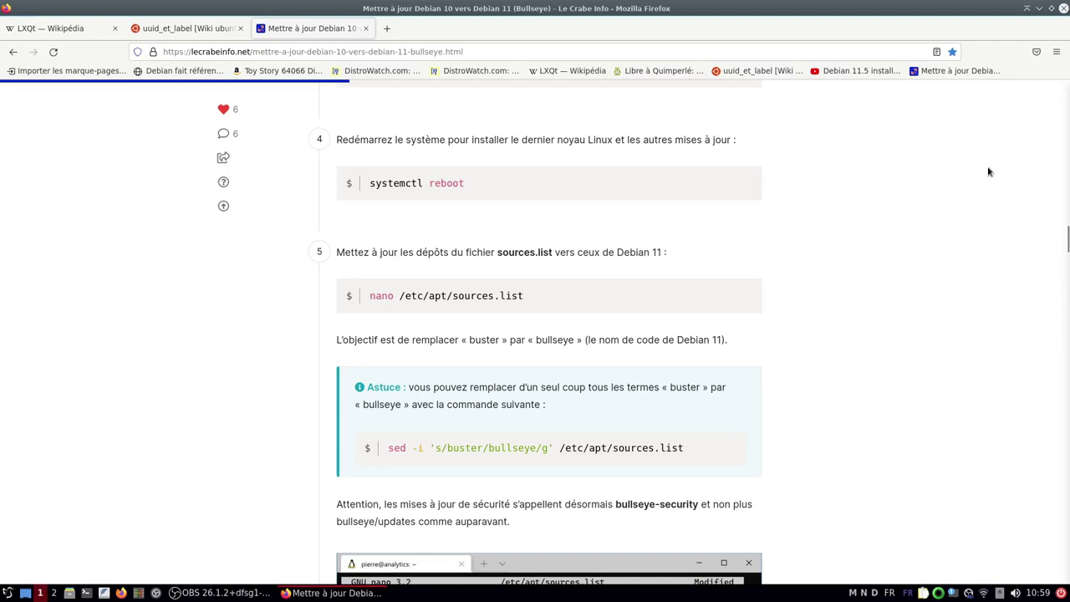
{"action": "left_click", "coordinate": [1062, 8]}
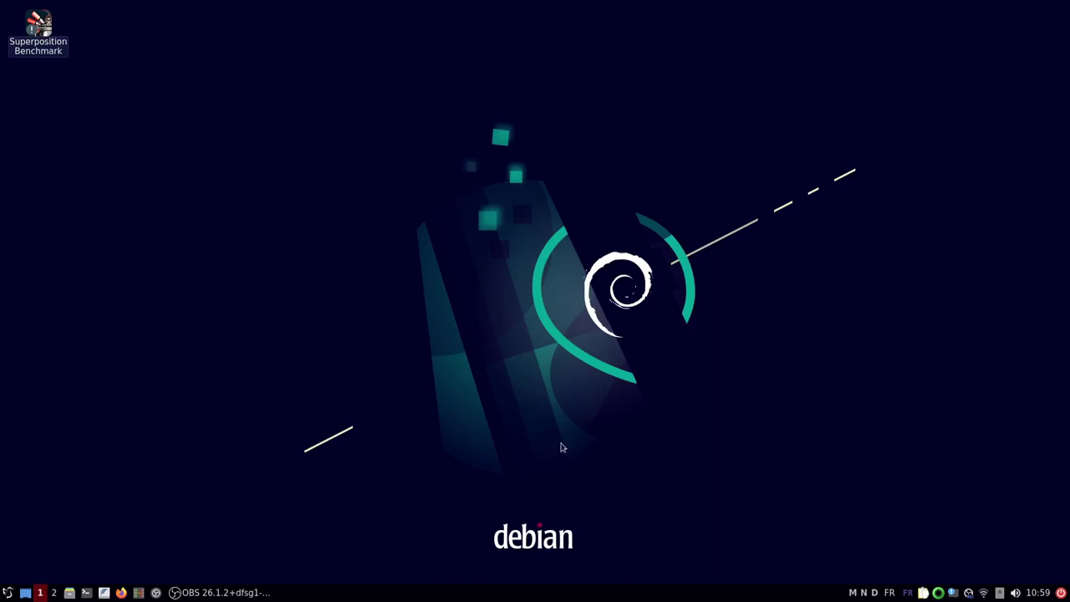
Step: Open the desktop preferences, look through the settings pages, and show the Accueil, Corbeille, Ordinateur and Réseau shortcuts on the desktop
{"action": "right_click", "coordinate": [490, 176]}
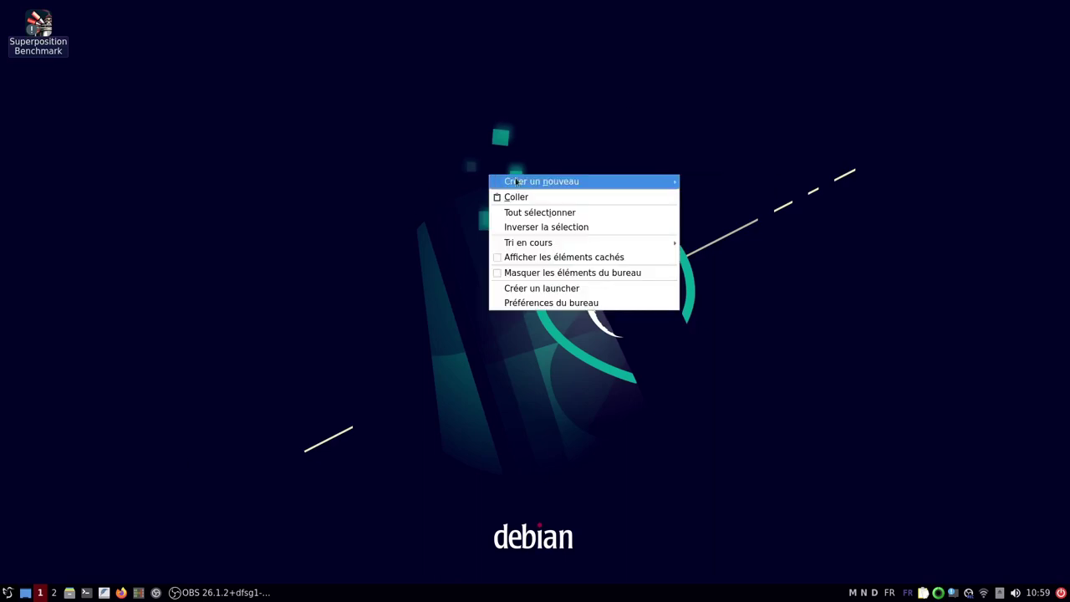
{"action": "mouse_move", "coordinate": [566, 179]}
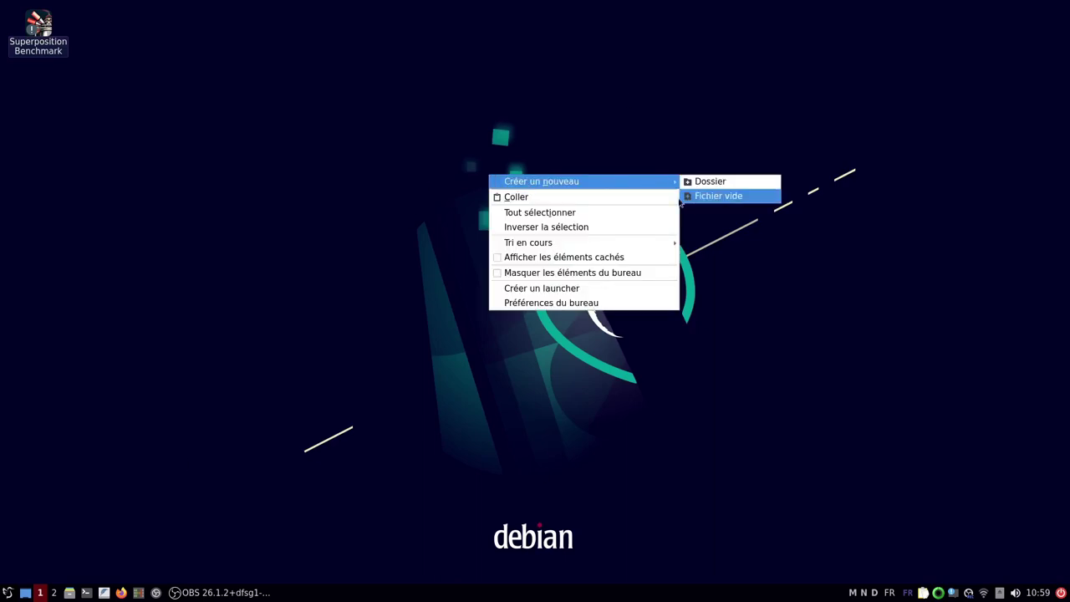
{"action": "left_click", "coordinate": [538, 304]}
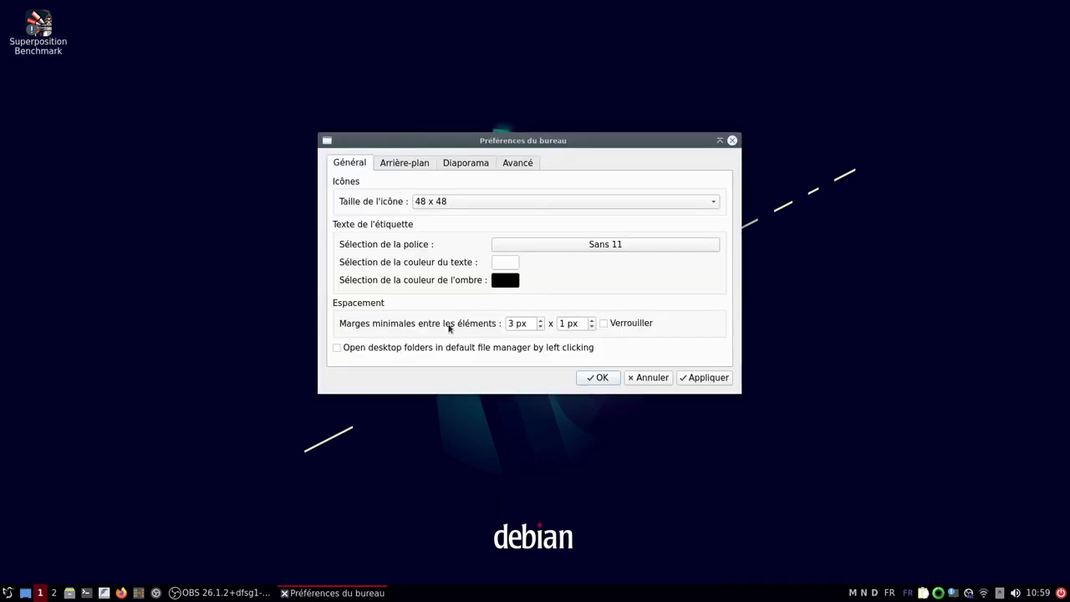
{"action": "left_click", "coordinate": [406, 164]}
{"action": "left_click", "coordinate": [485, 164]}
{"action": "left_click", "coordinate": [516, 165]}
{"action": "left_click", "coordinate": [343, 251]}
{"action": "left_click", "coordinate": [343, 234]}
{"action": "left_click", "coordinate": [343, 218]}
{"action": "left_click", "coordinate": [342, 202]}
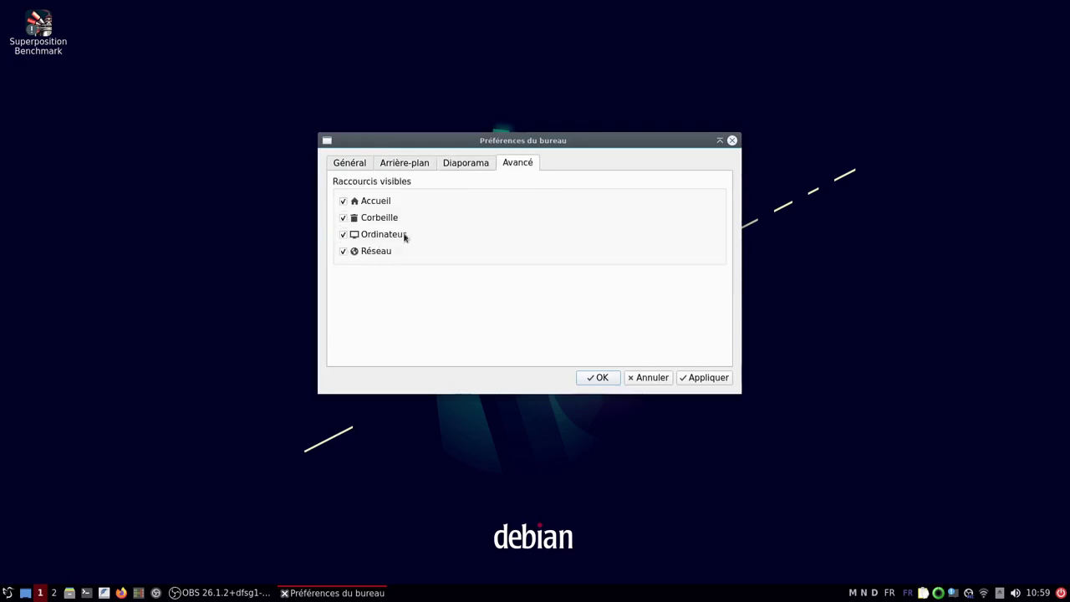
{"action": "left_click", "coordinate": [682, 378]}
{"action": "left_click", "coordinate": [599, 378]}
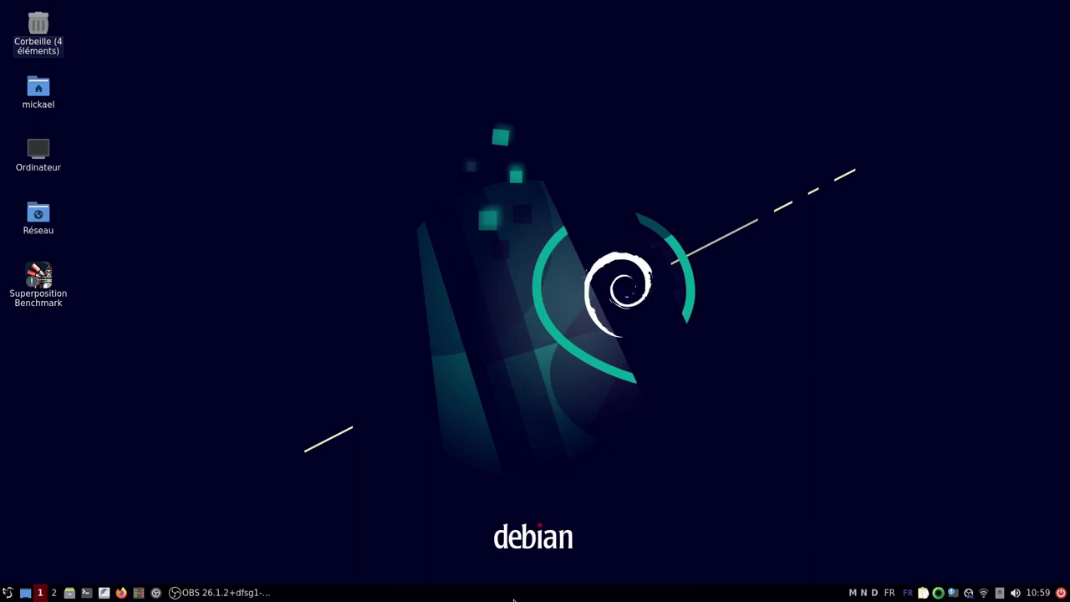
Step: Examine the panel's context options, and test the keyboard state indicators by switching caps lock and num lock on and off
{"action": "right_click", "coordinate": [515, 600]}
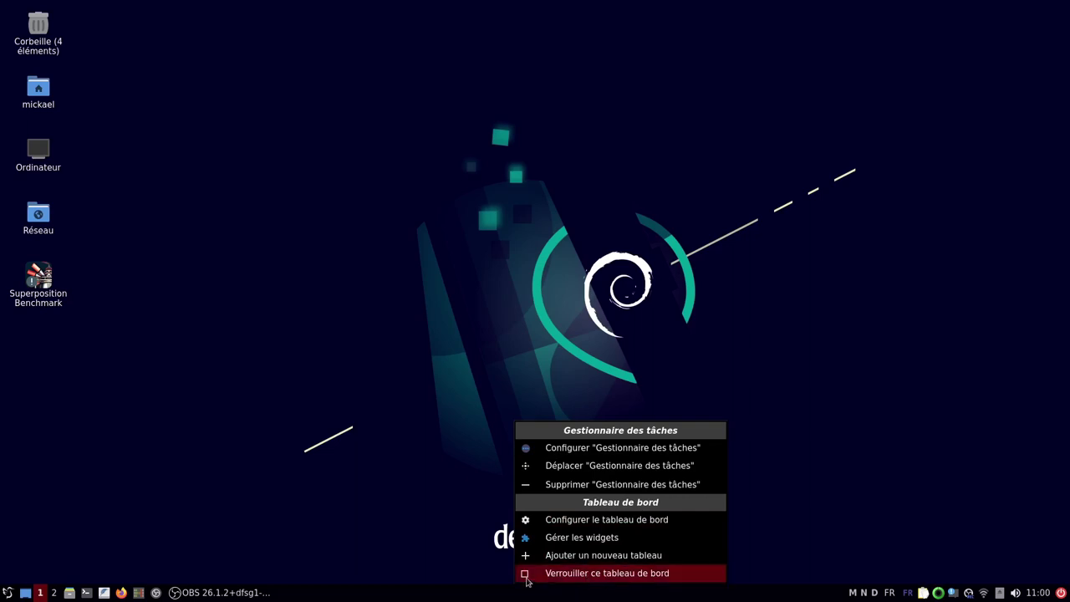
{"action": "left_click", "coordinate": [823, 449]}
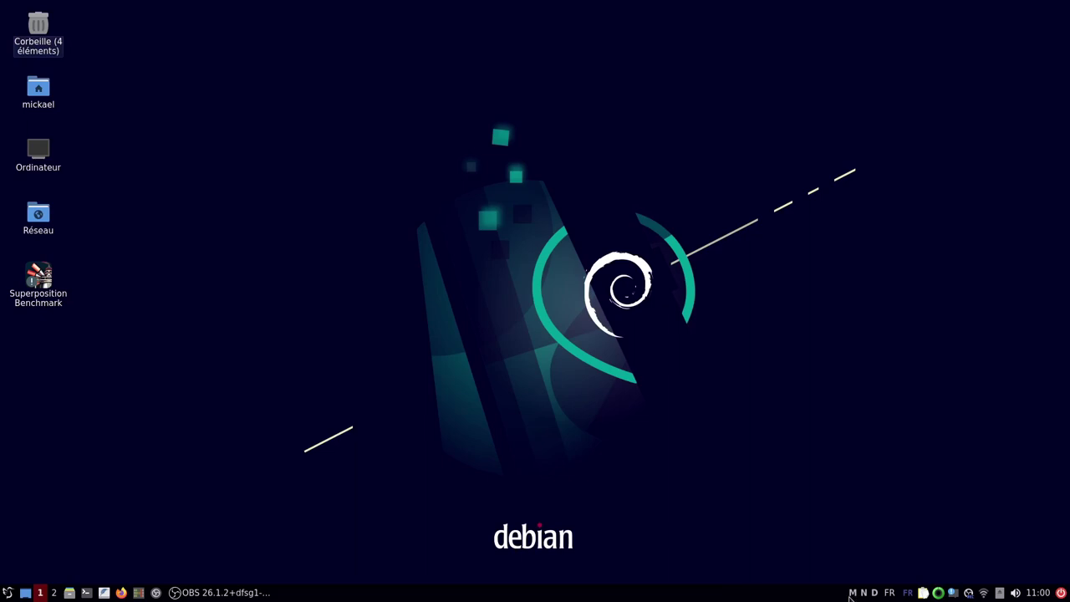
{"action": "key", "text": "Caps_Lock"}
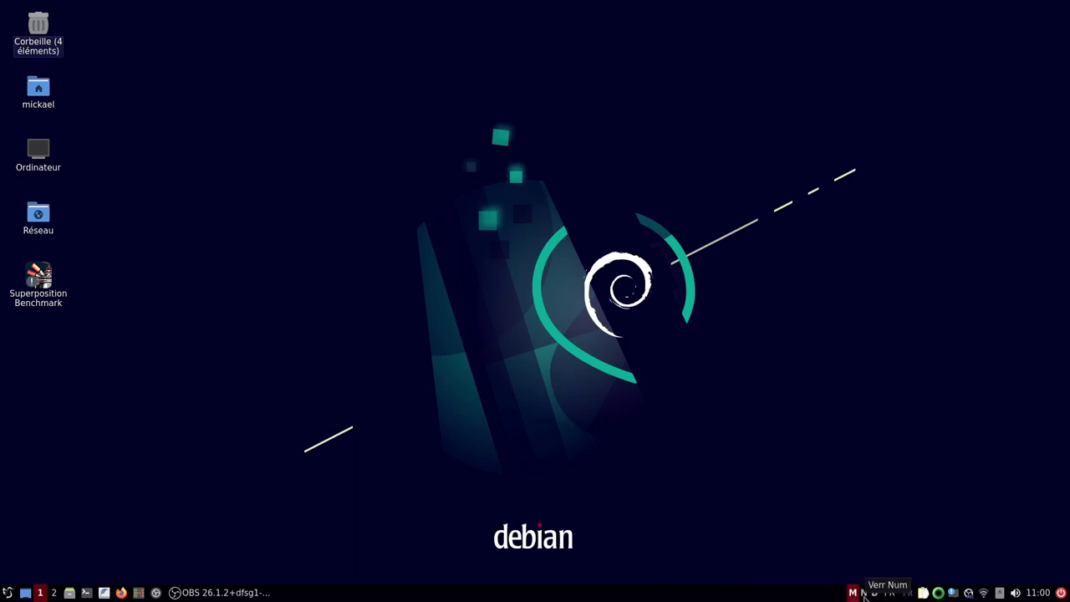
{"action": "key", "text": "Num_Lock"}
{"action": "key", "text": "Num_Lock"}
{"action": "key", "text": "Caps_Lock"}
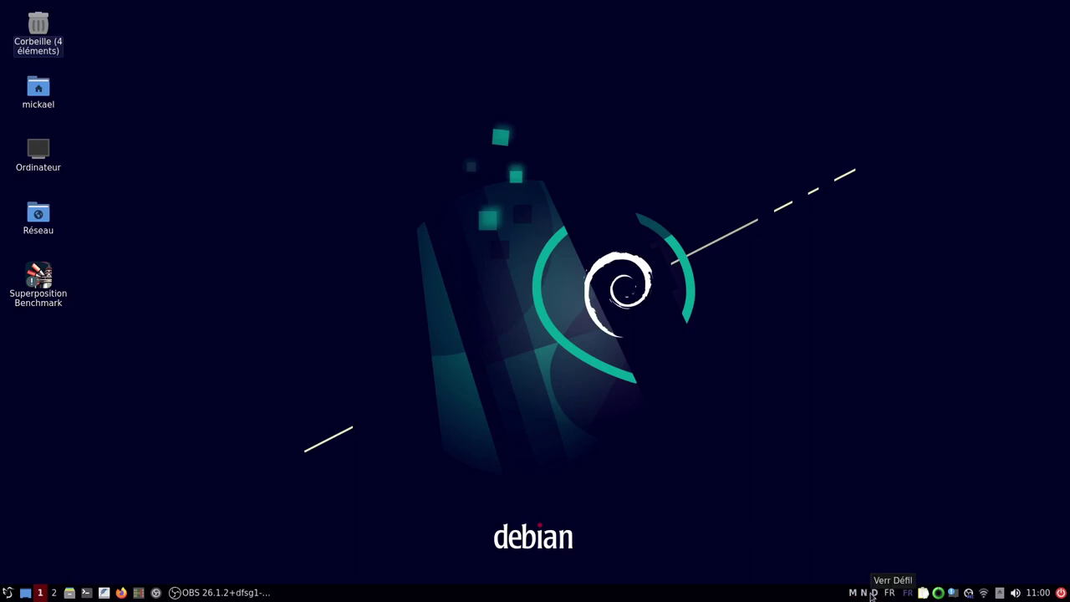
Step: Move the selection up and down through the desktop icons, ending on the home folder
{"action": "key", "text": "Down"}
{"action": "key", "text": "Down"}
{"action": "key", "text": "Up"}
{"action": "key", "text": "Up"}
{"action": "key", "text": "Down"}
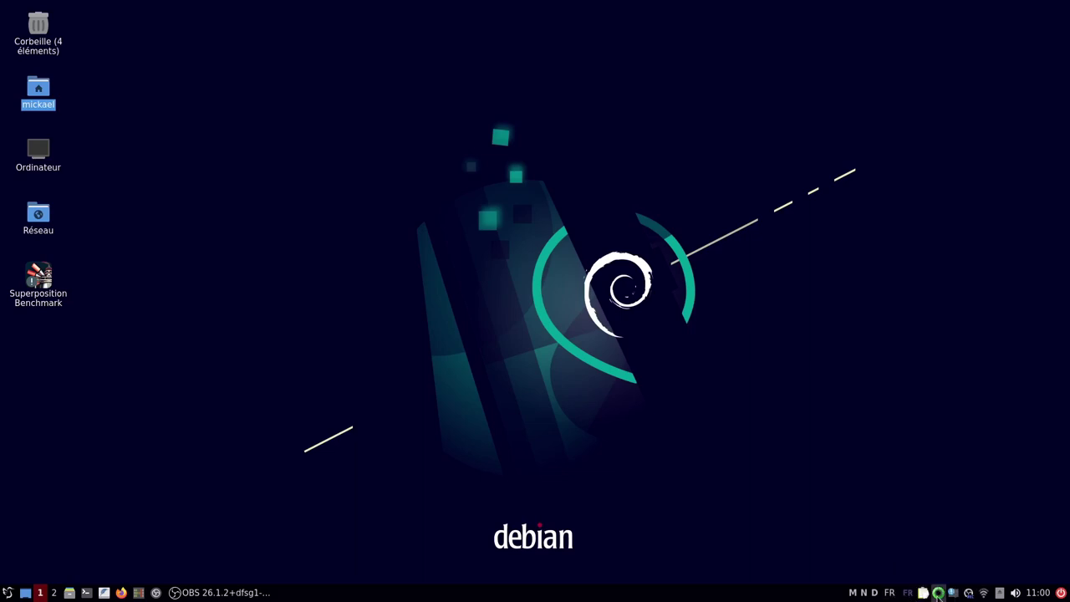
Step: Check the notification history and the removable media list from the panel, closing each one
{"action": "left_click", "coordinate": [958, 593]}
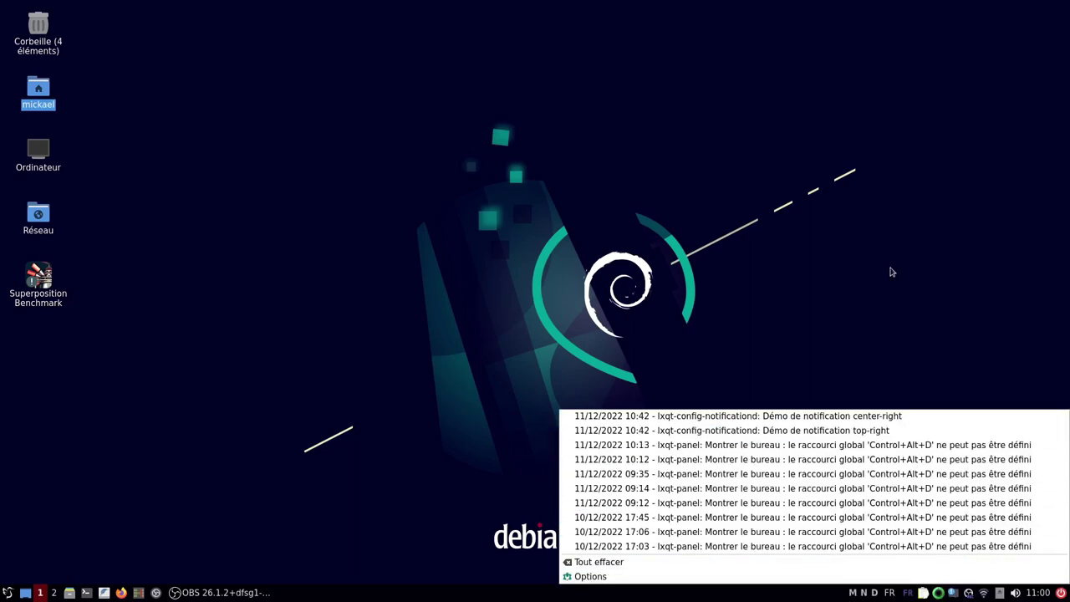
{"action": "left_click", "coordinate": [891, 272]}
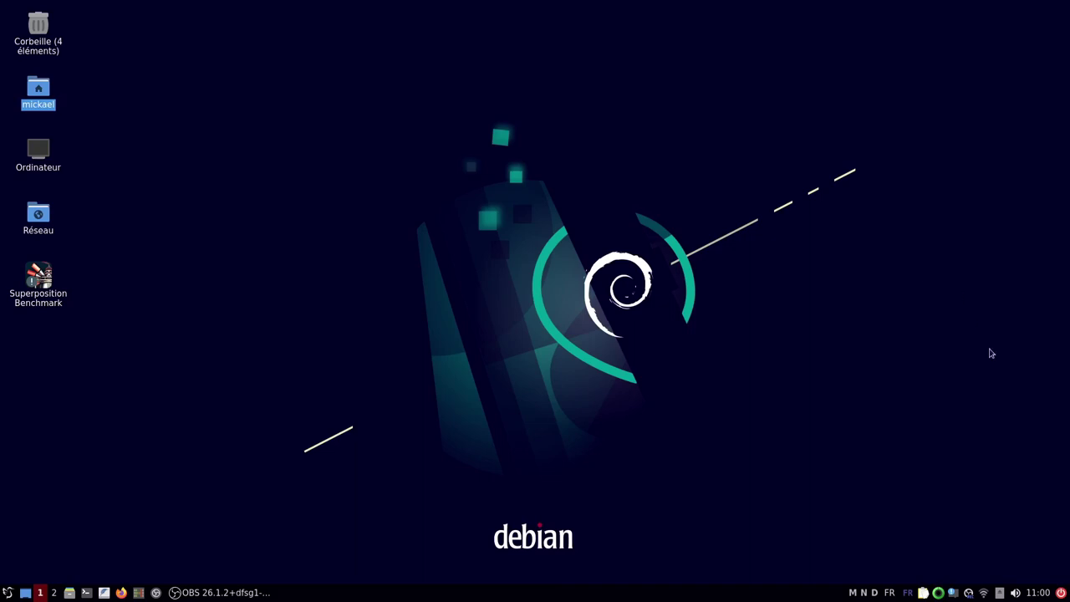
{"action": "left_click", "coordinate": [1000, 592]}
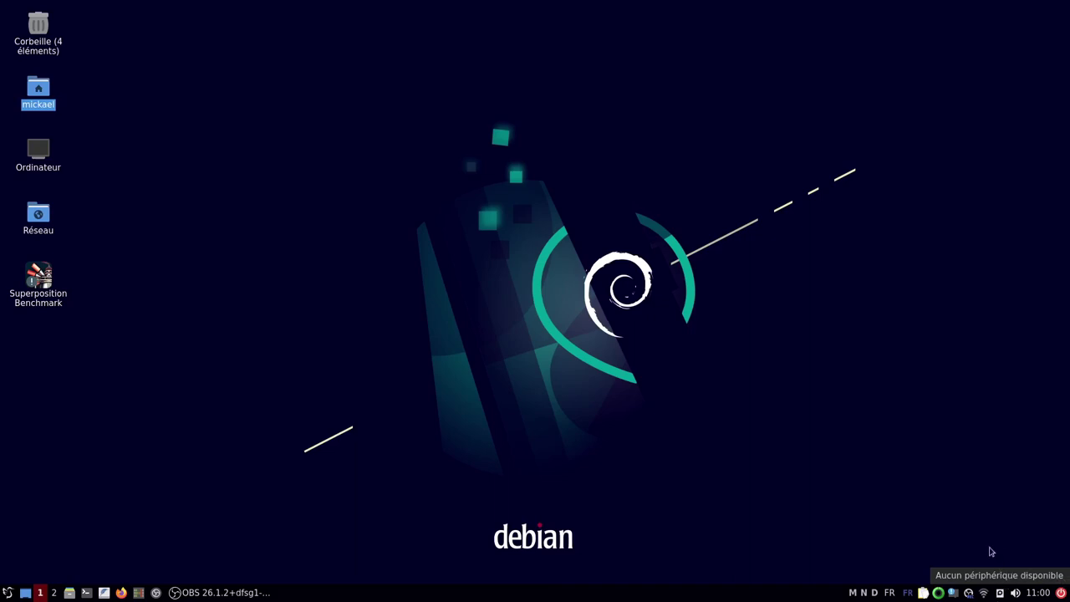
{"action": "left_click", "coordinate": [445, 383]}
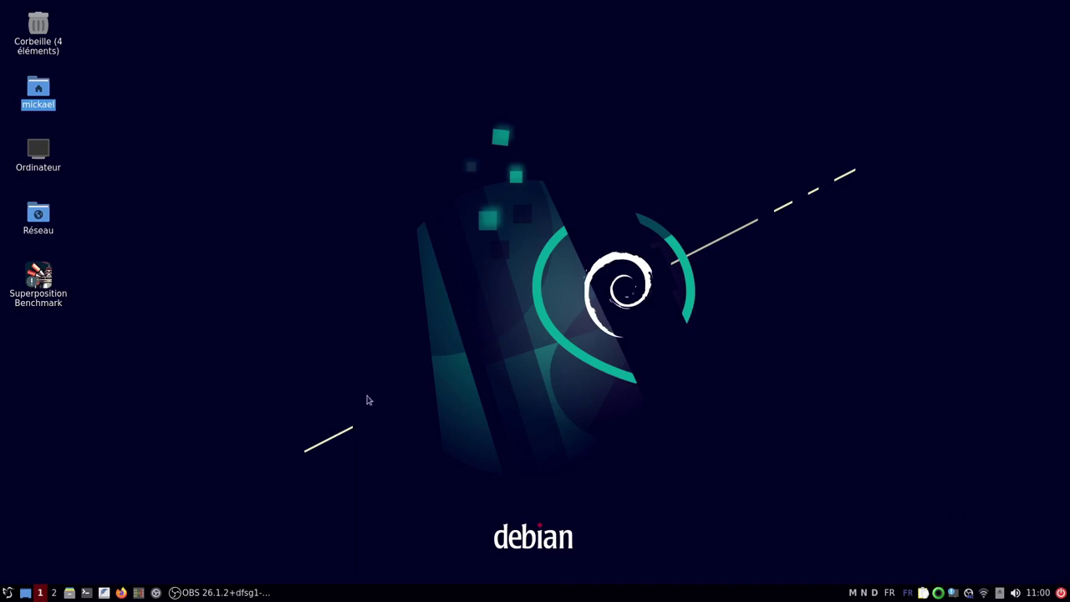
Step: Open the panel configuration's Widgets page and try out the application menu and the Montrer le bureau widget
{"action": "right_click", "coordinate": [377, 598]}
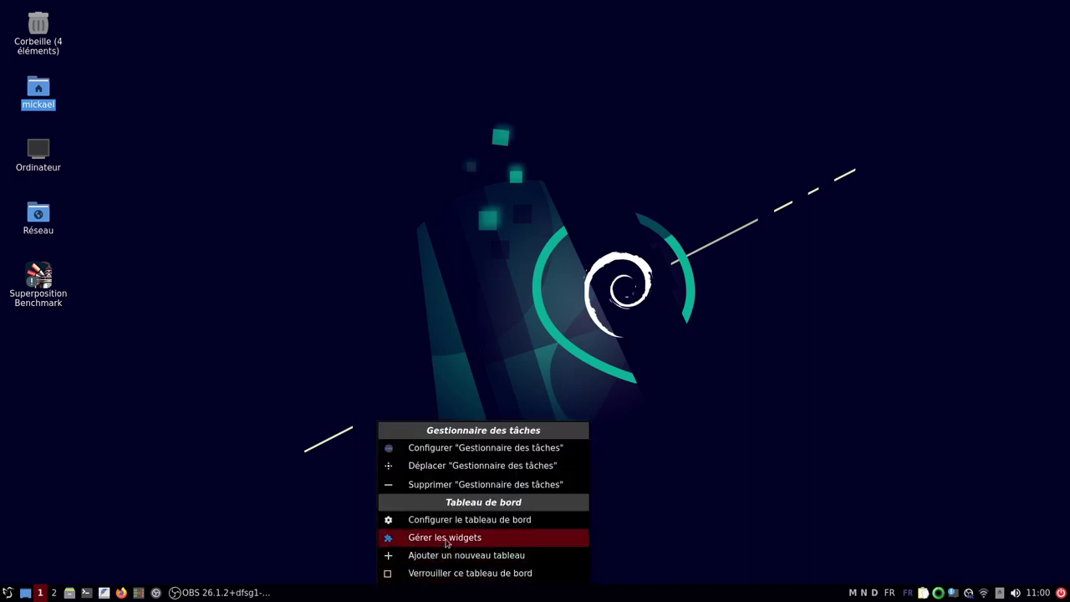
{"action": "left_click", "coordinate": [465, 520]}
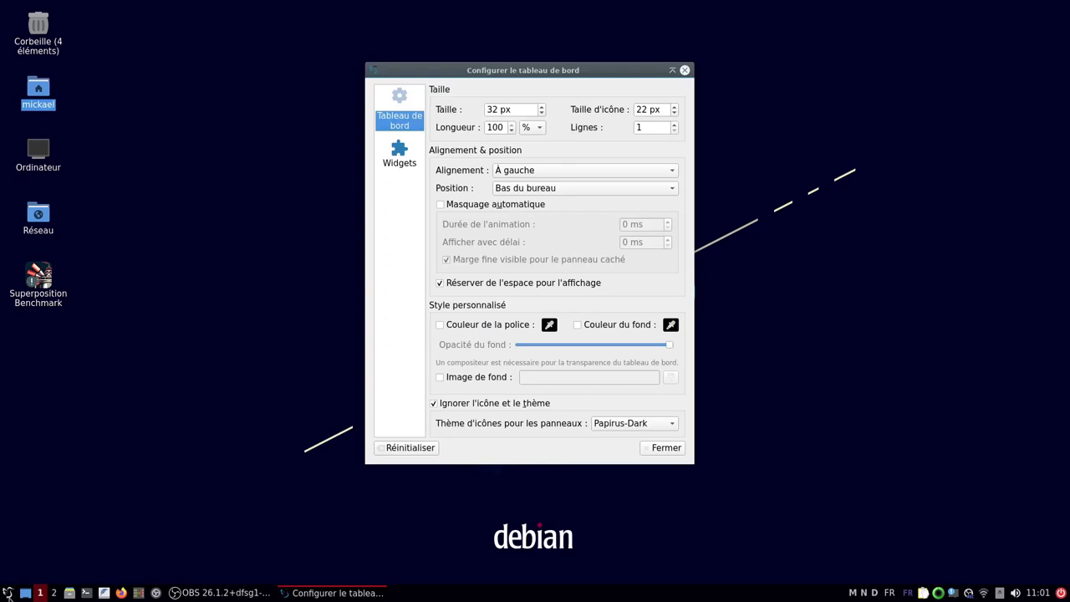
{"action": "left_click", "coordinate": [6, 592]}
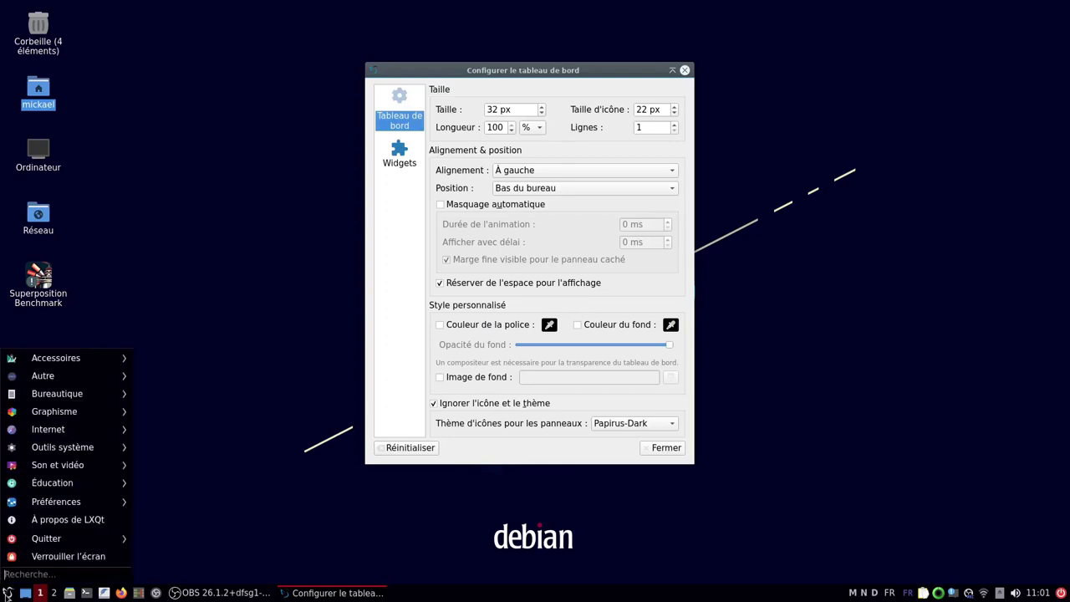
{"action": "left_click", "coordinate": [7, 592]}
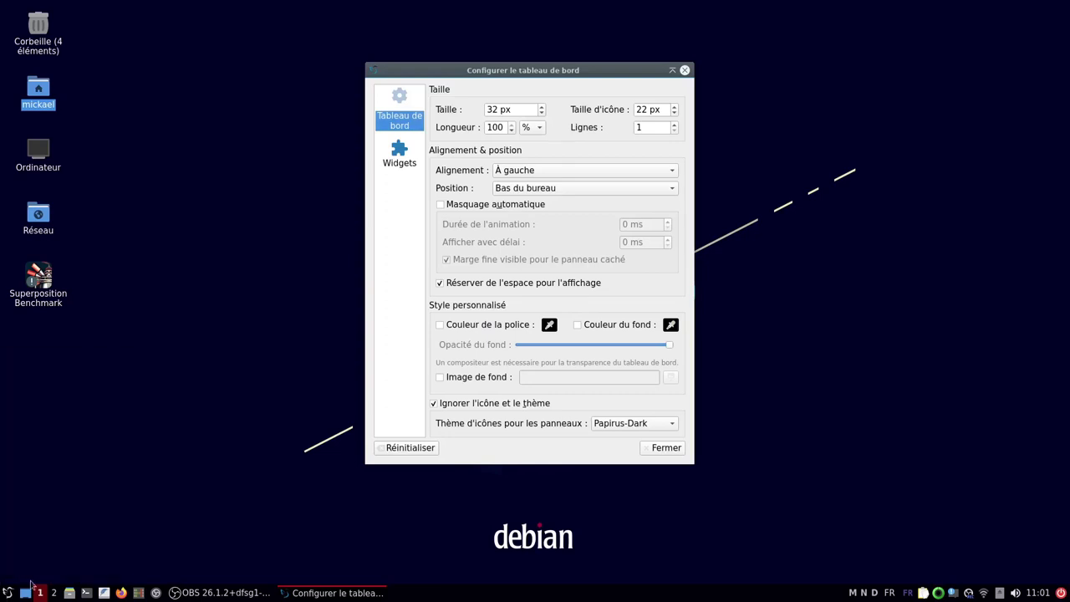
{"action": "left_click", "coordinate": [400, 154]}
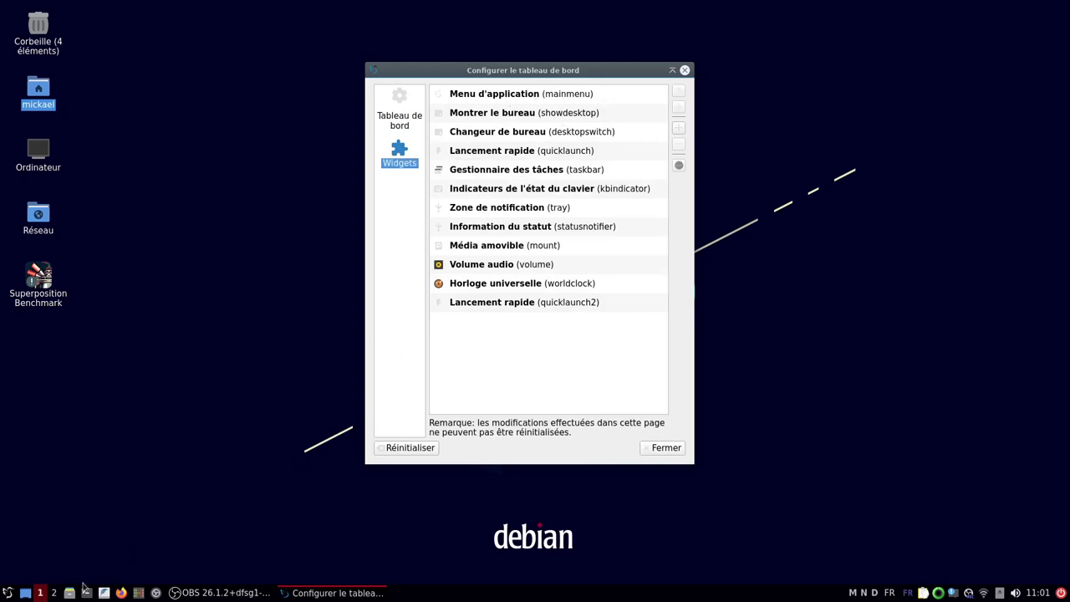
{"action": "left_click", "coordinate": [25, 593]}
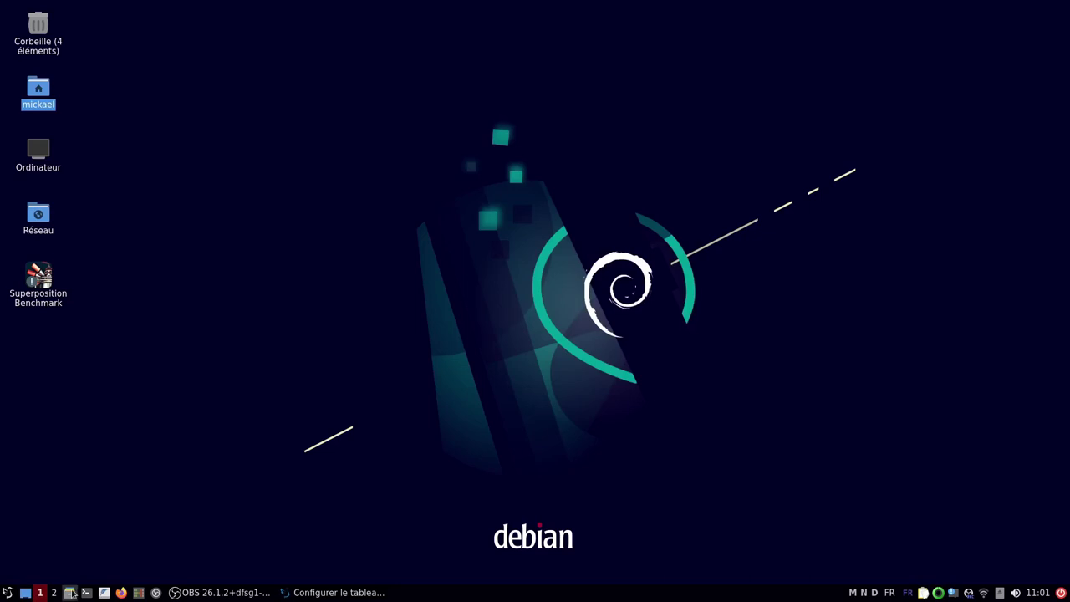
{"action": "left_click", "coordinate": [354, 592]}
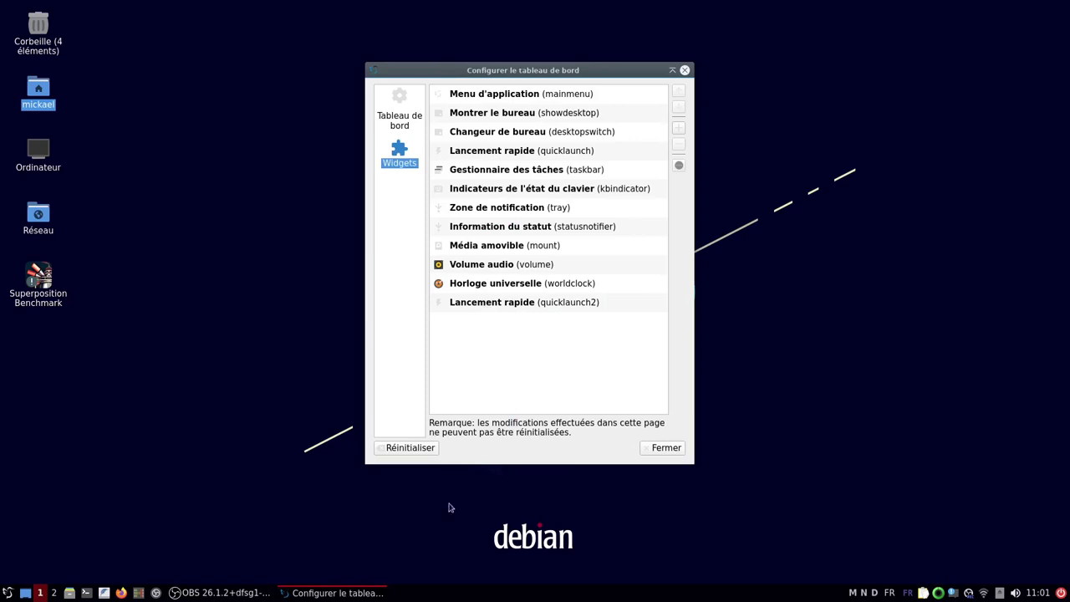
Step: Examine the Horloge universelle widget's format, time zone and general settings, close them, and select the Gestionnaire des tâches widget
{"action": "left_click", "coordinate": [521, 309]}
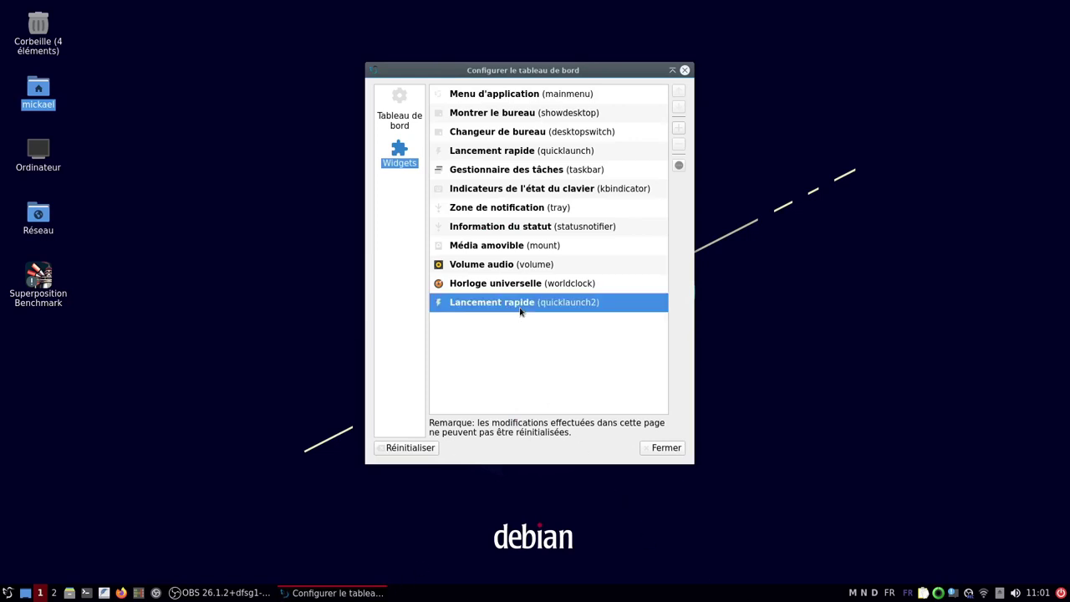
{"action": "left_click", "coordinate": [501, 284]}
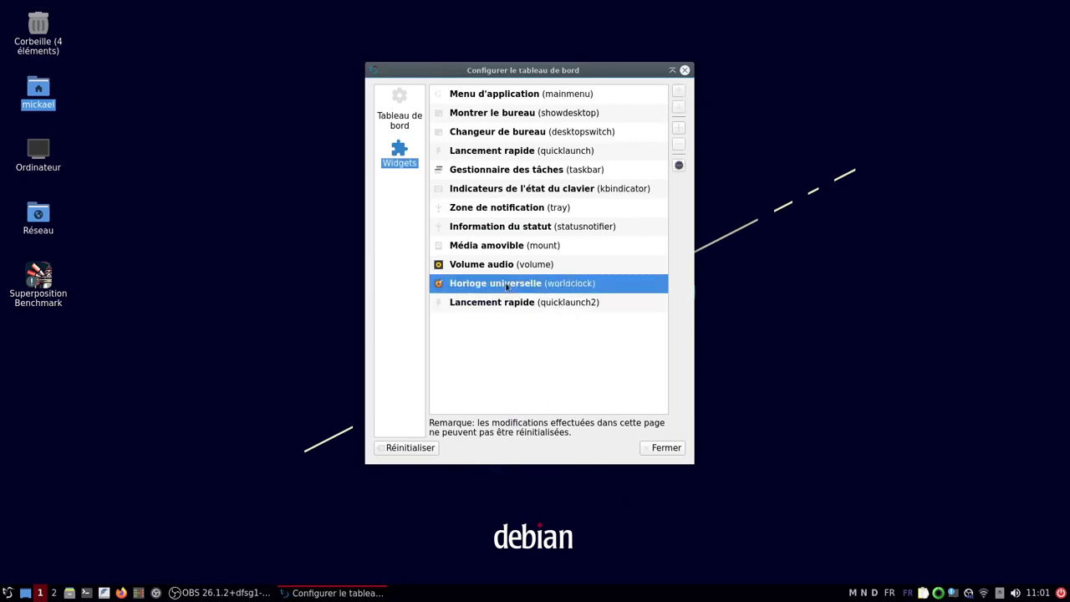
{"action": "left_click", "coordinate": [680, 166]}
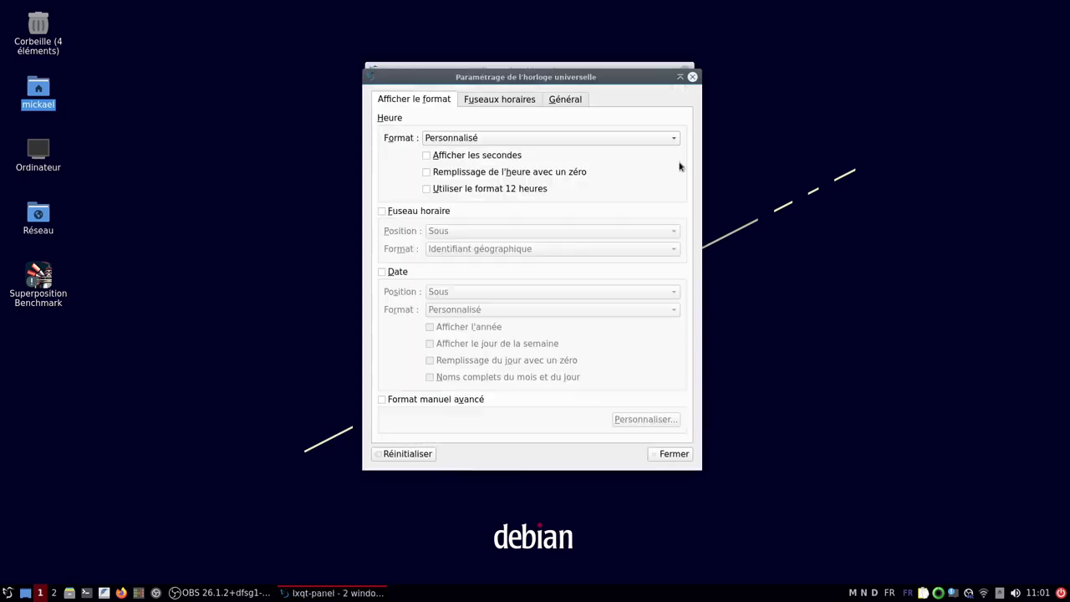
{"action": "left_click", "coordinate": [510, 102]}
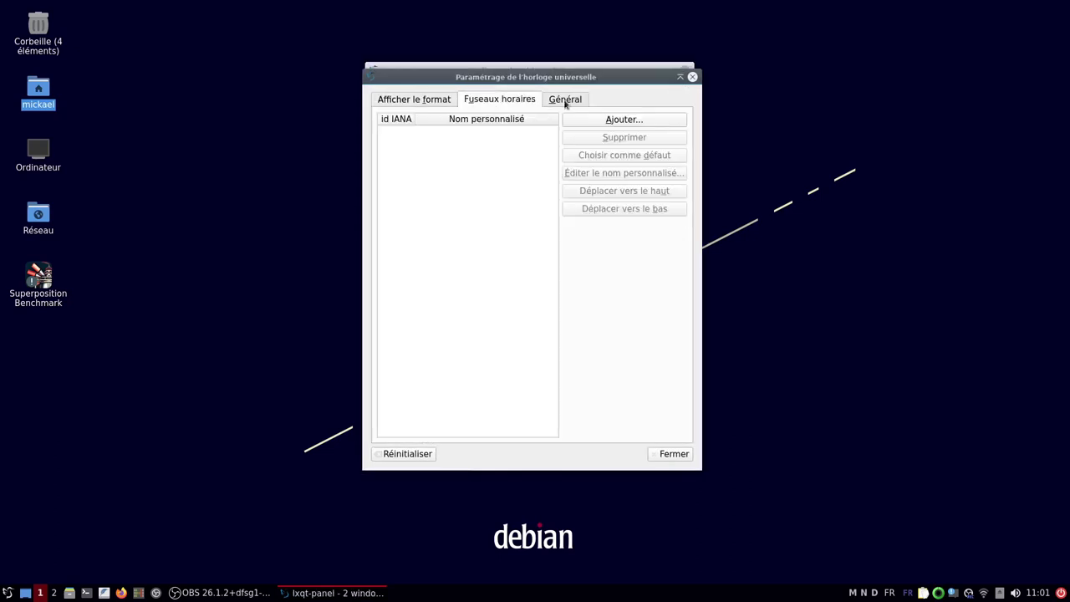
{"action": "left_click", "coordinate": [581, 99]}
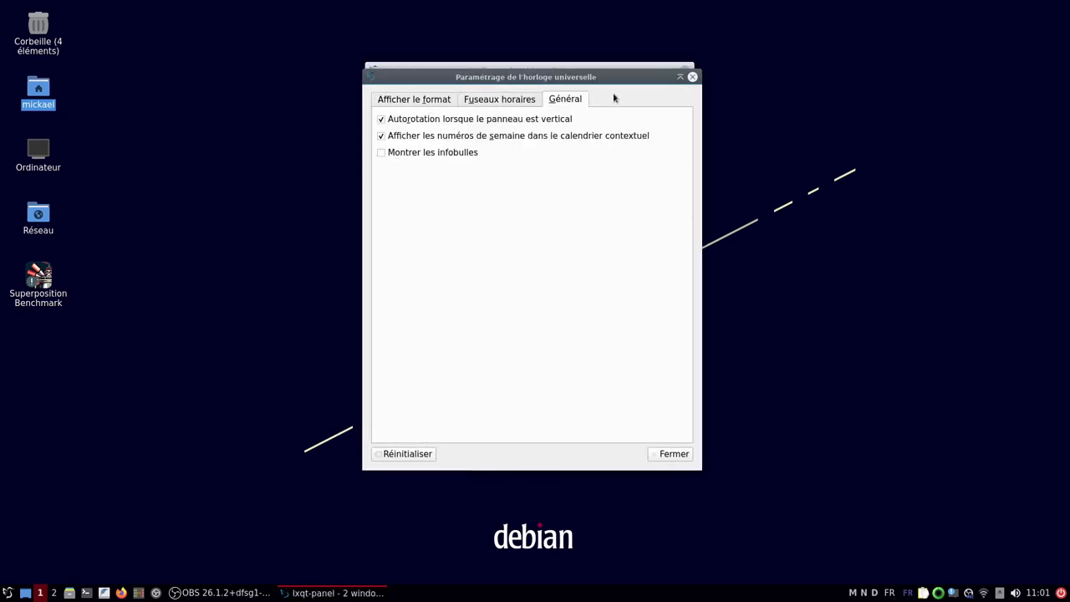
{"action": "left_click", "coordinate": [693, 76]}
{"action": "left_click", "coordinate": [526, 174]}
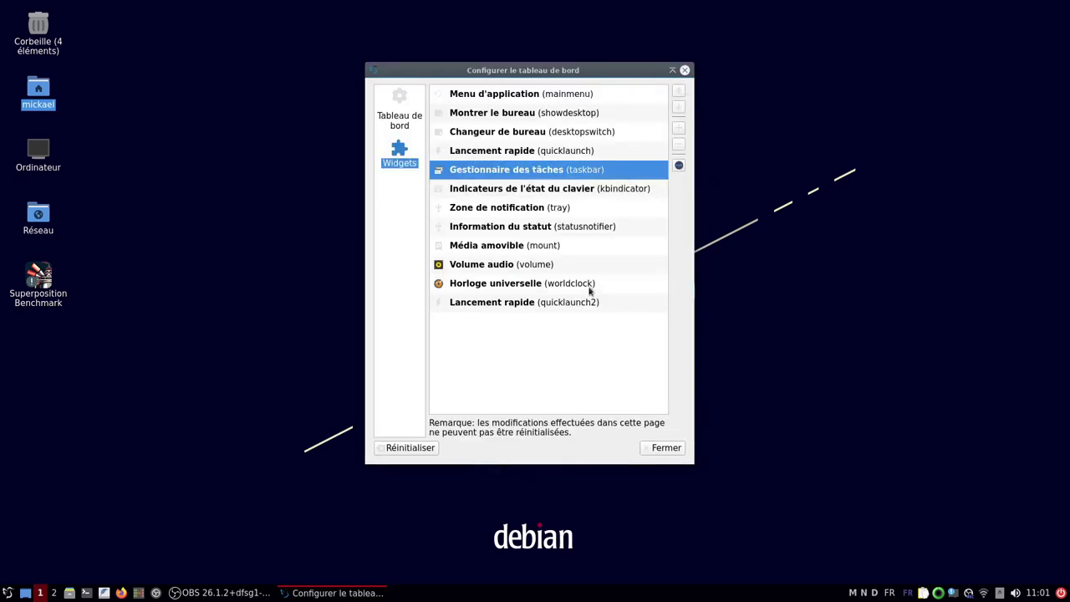
Step: Set the panel's length to 50 % and its alignment to Centré in the Tableau de bord settings
{"action": "left_click", "coordinate": [398, 114]}
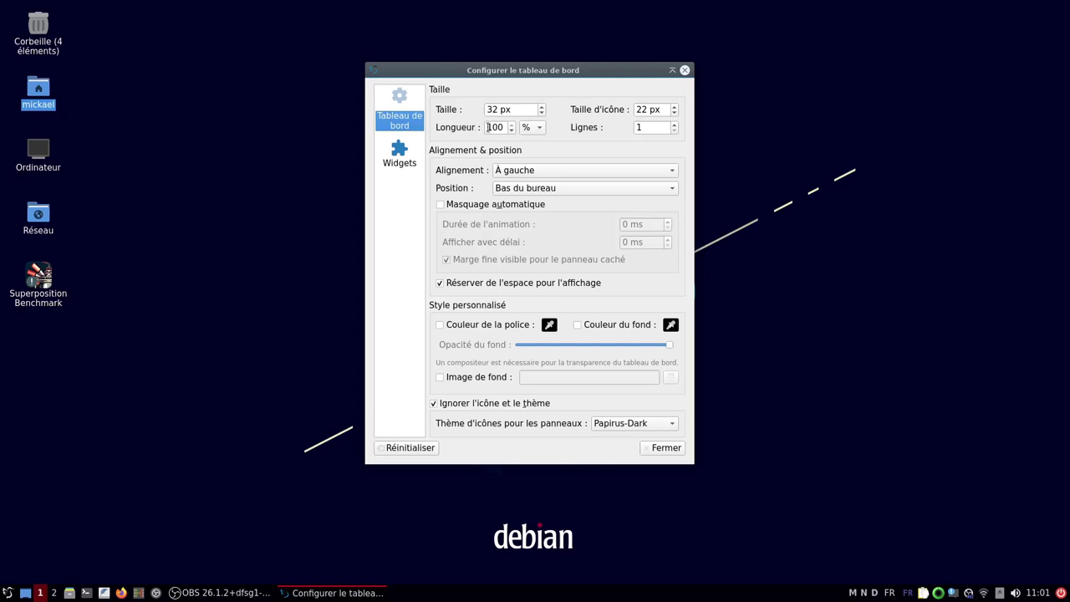
{"action": "double_click", "coordinate": [502, 126]}
{"action": "type", "text": "5"}
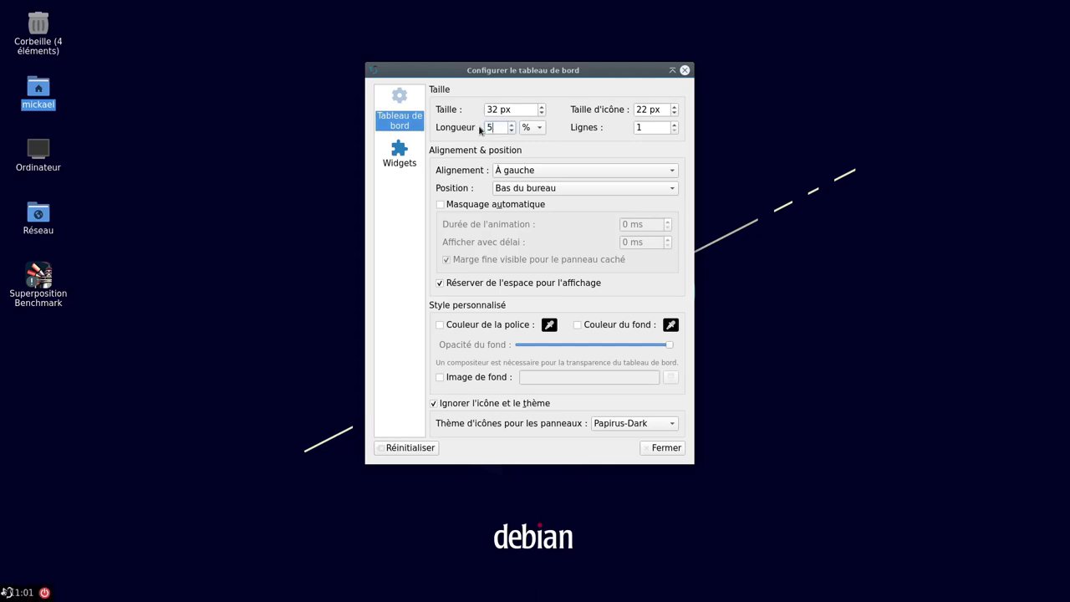
{"action": "type", "text": "0"}
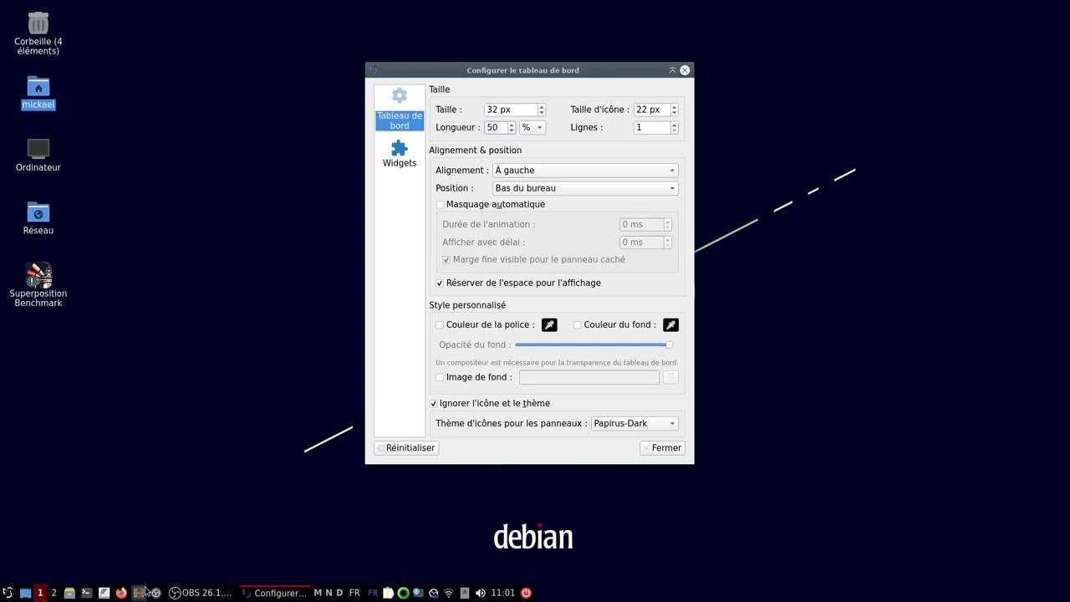
{"action": "left_click", "coordinate": [588, 170]}
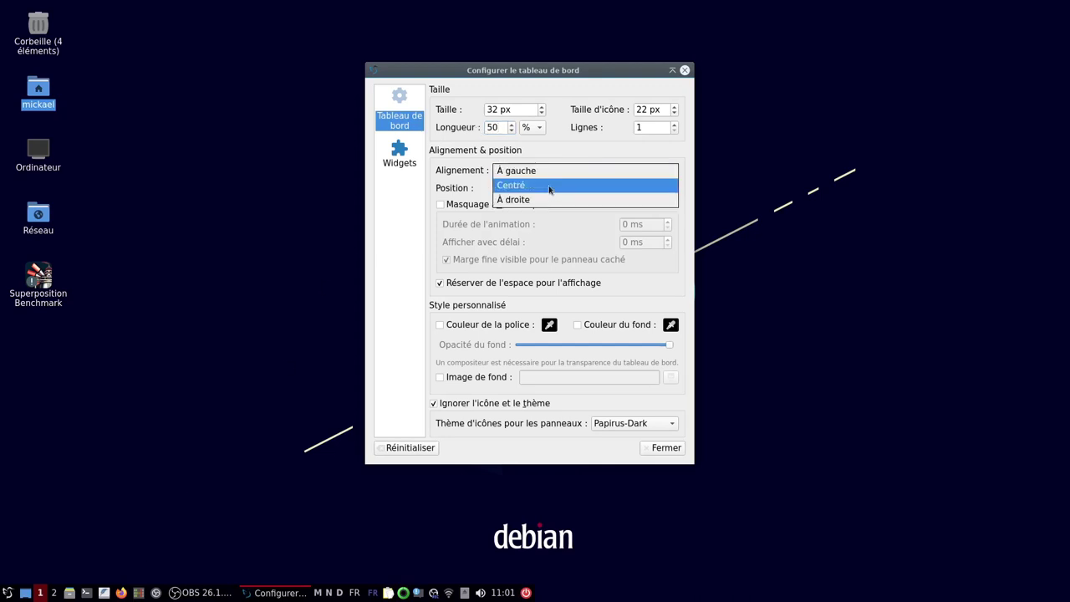
{"action": "left_click", "coordinate": [549, 190]}
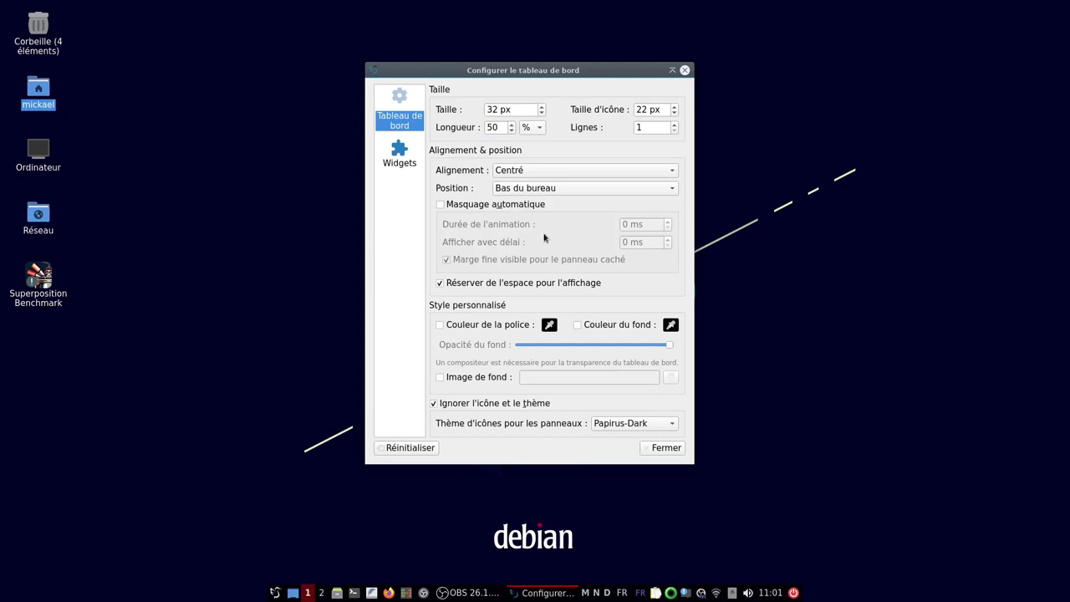
Step: Check the available panel positions, keep Bas du bureau, and set the panel's length to 100 %
{"action": "left_click", "coordinate": [571, 190]}
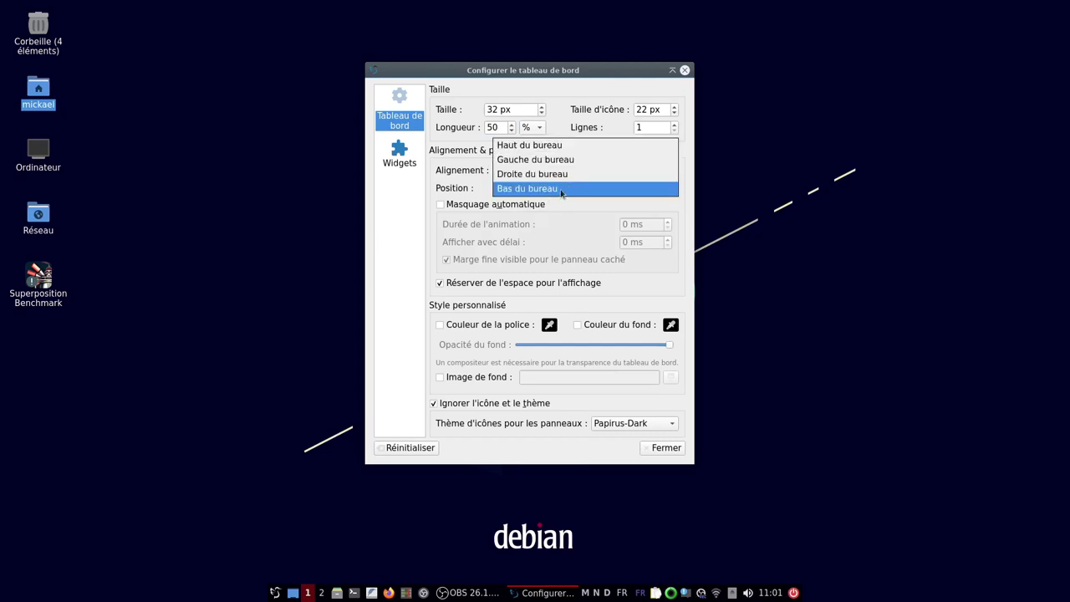
{"action": "left_click", "coordinate": [402, 214]}
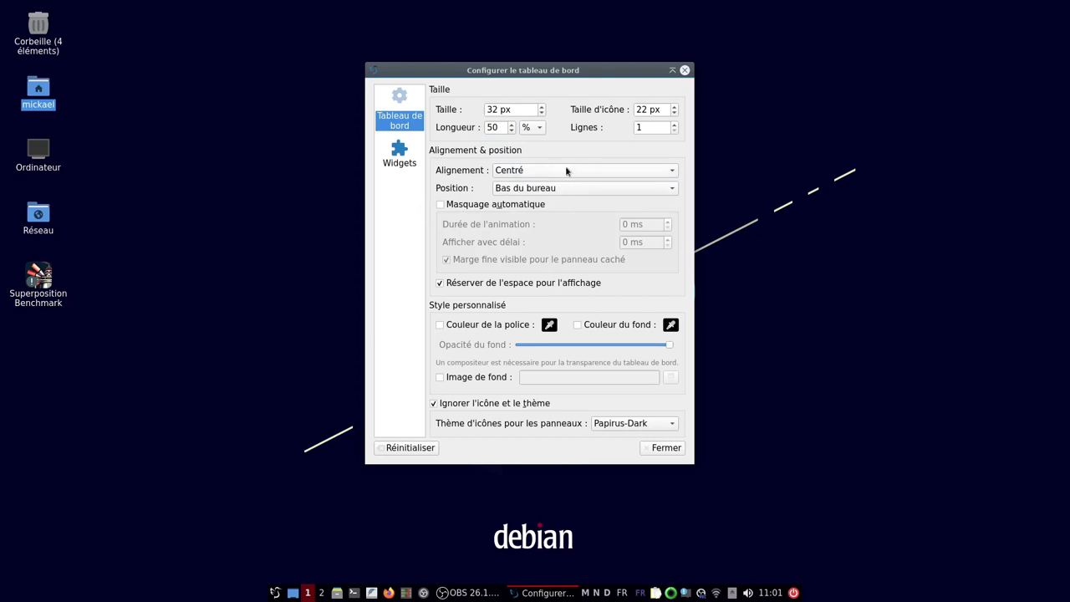
{"action": "double_click", "coordinate": [498, 127]}
{"action": "type", "text": "100"}
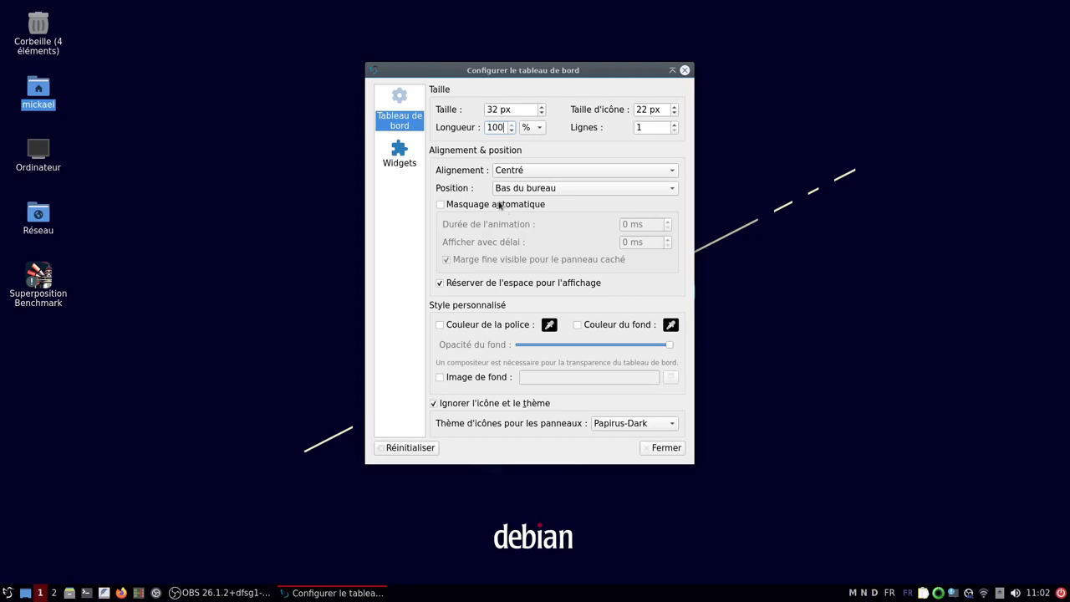
Step: Turn off Réserver de l'espace pour l'affichage for the panel, and close the configuration after reopening its widget list
{"action": "left_click", "coordinate": [500, 286]}
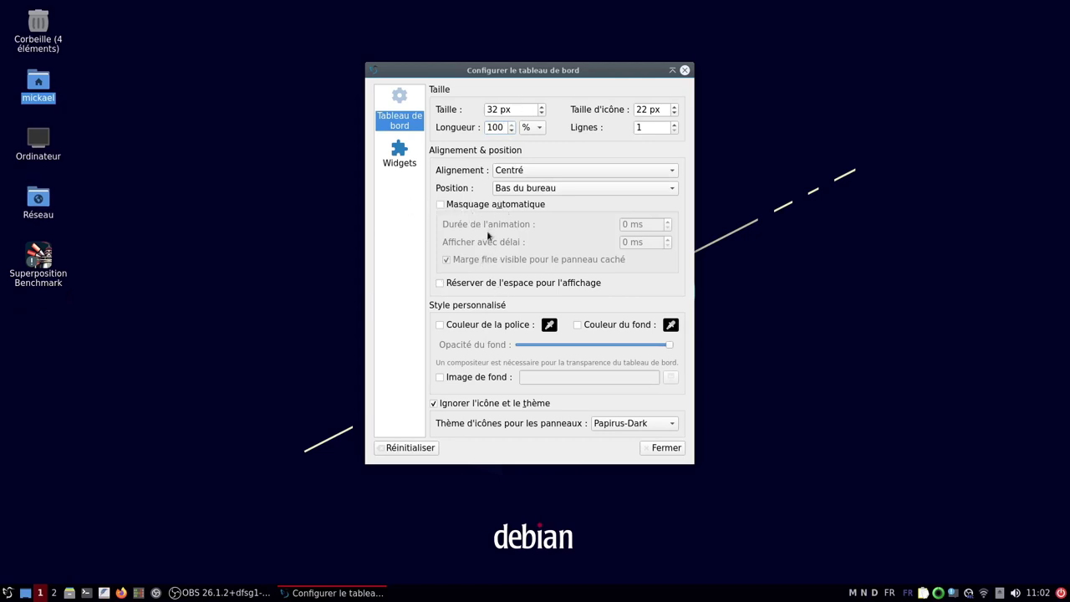
{"action": "right_click", "coordinate": [508, 595]}
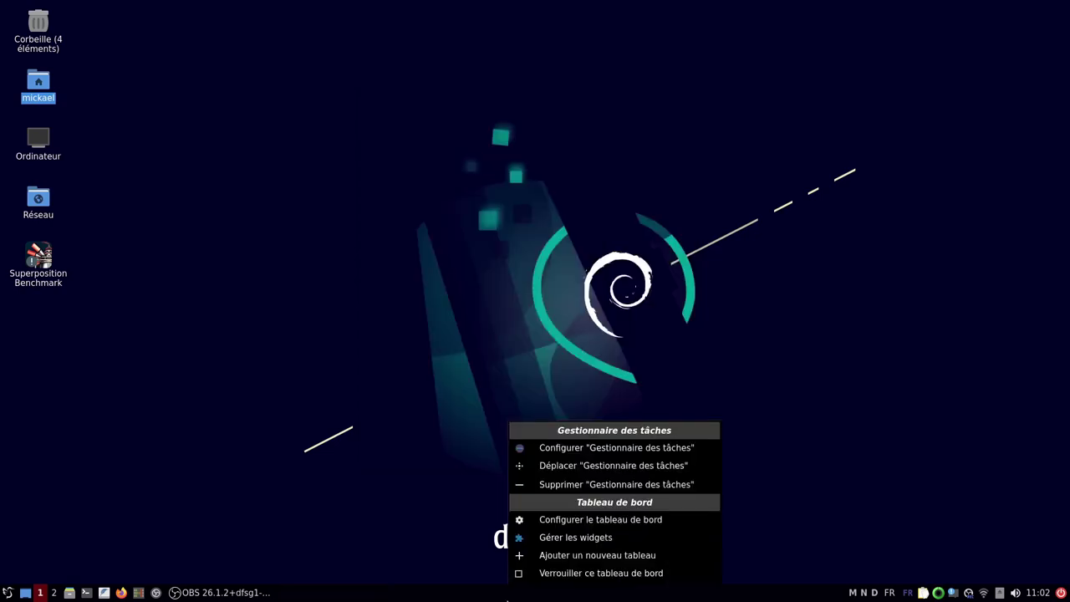
{"action": "left_click", "coordinate": [567, 541]}
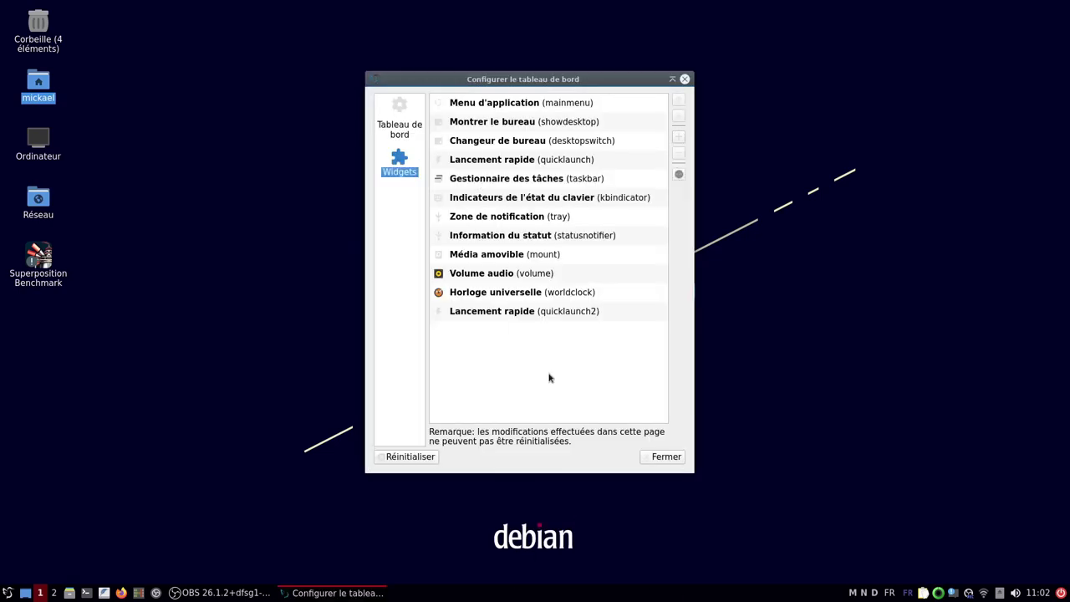
{"action": "left_click", "coordinate": [664, 456]}
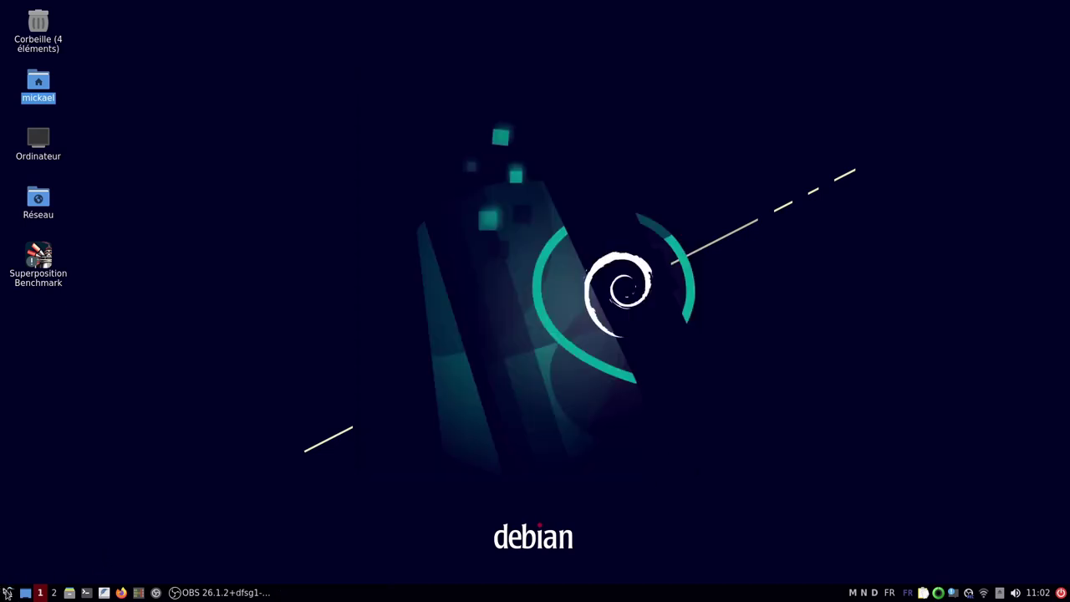
Step: Add a LibreOffice Writer shortcut to the desktop from the Bureautique applications
{"action": "left_click", "coordinate": [7, 592]}
{"action": "mouse_move", "coordinate": [46, 413]}
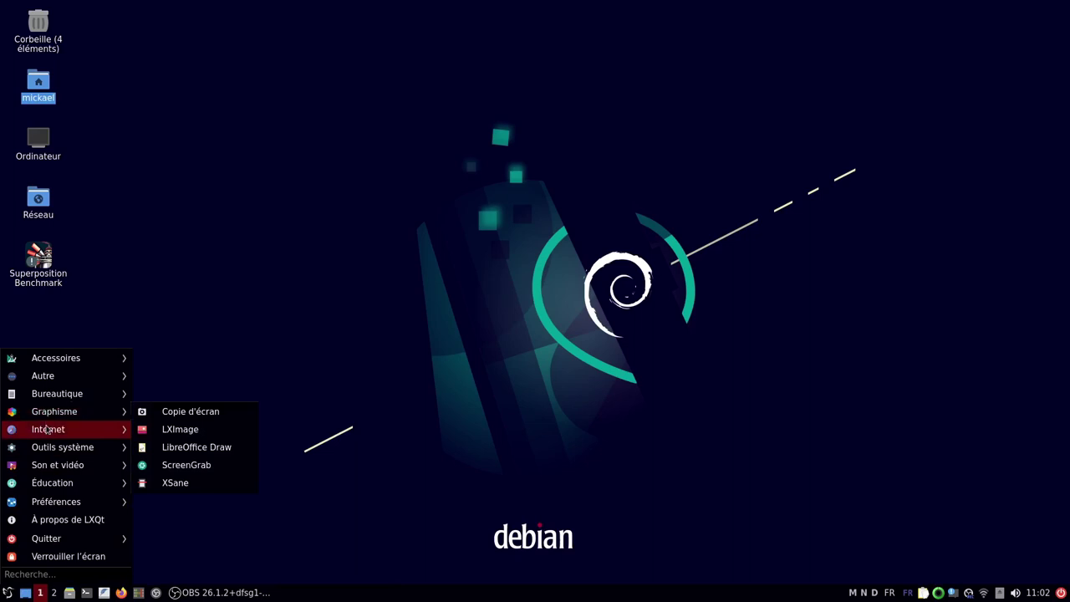
{"action": "mouse_move", "coordinate": [48, 395]}
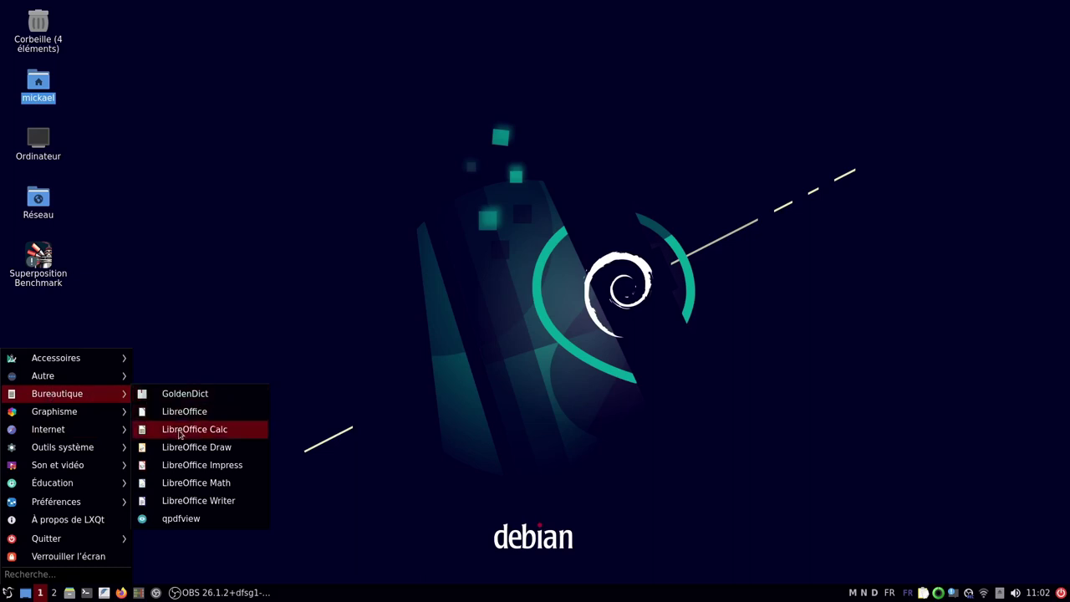
{"action": "right_click", "coordinate": [206, 502]}
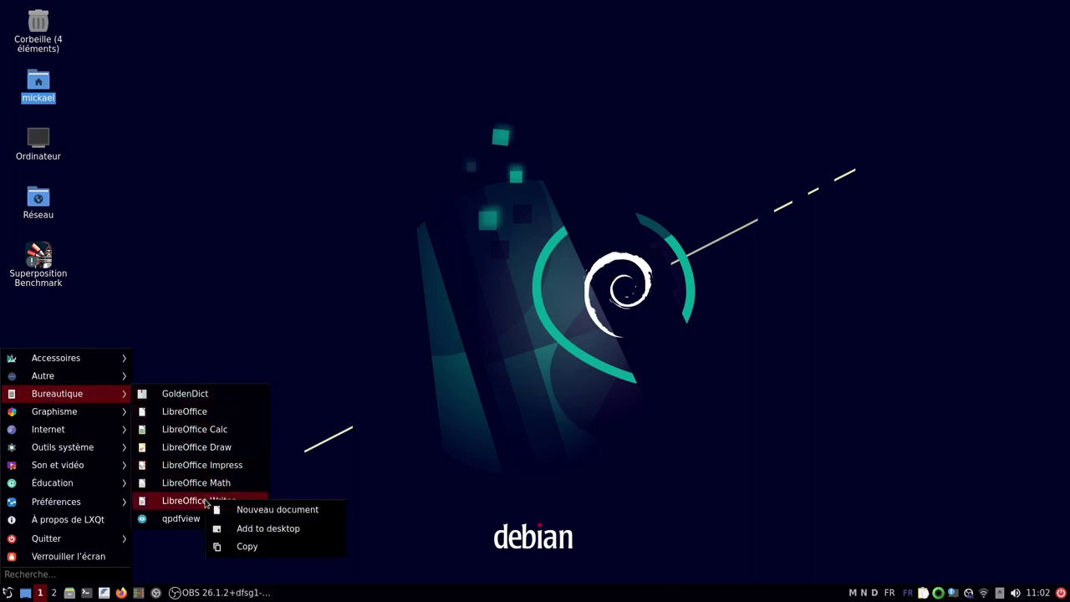
{"action": "left_click", "coordinate": [259, 531]}
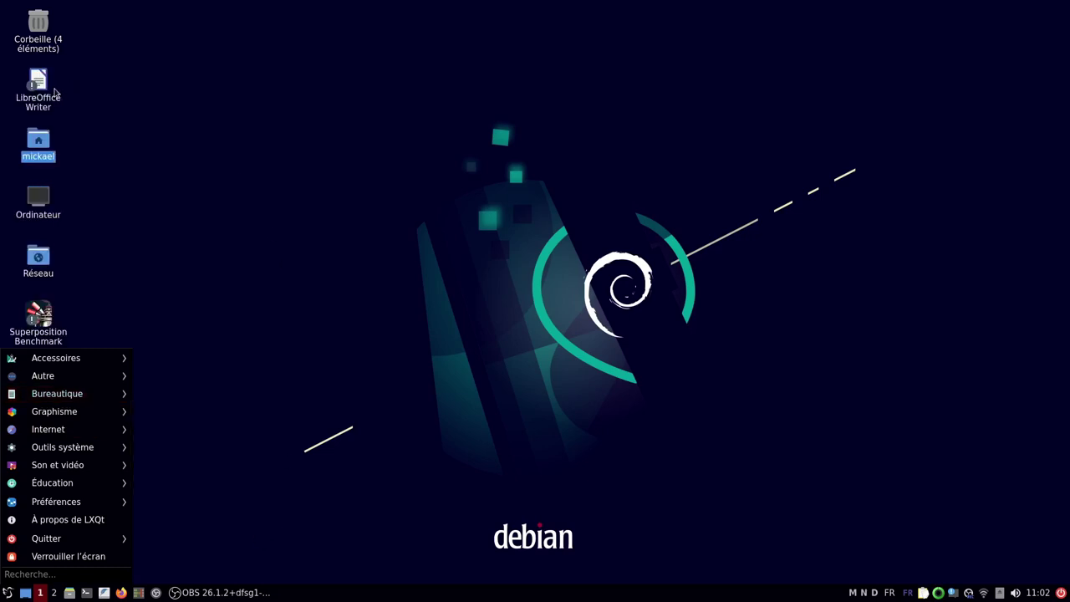
Step: Add LibreOffice Writer to the panel's quick launch and shift its icon two places to the left
{"action": "mouse_move", "coordinate": [76, 450]}
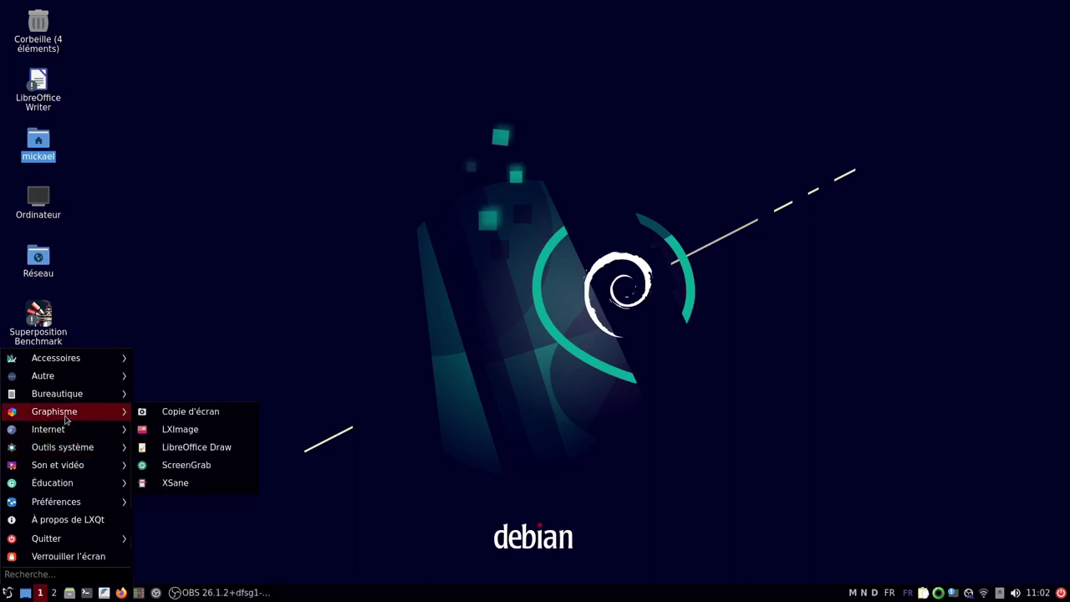
{"action": "mouse_move", "coordinate": [83, 393]}
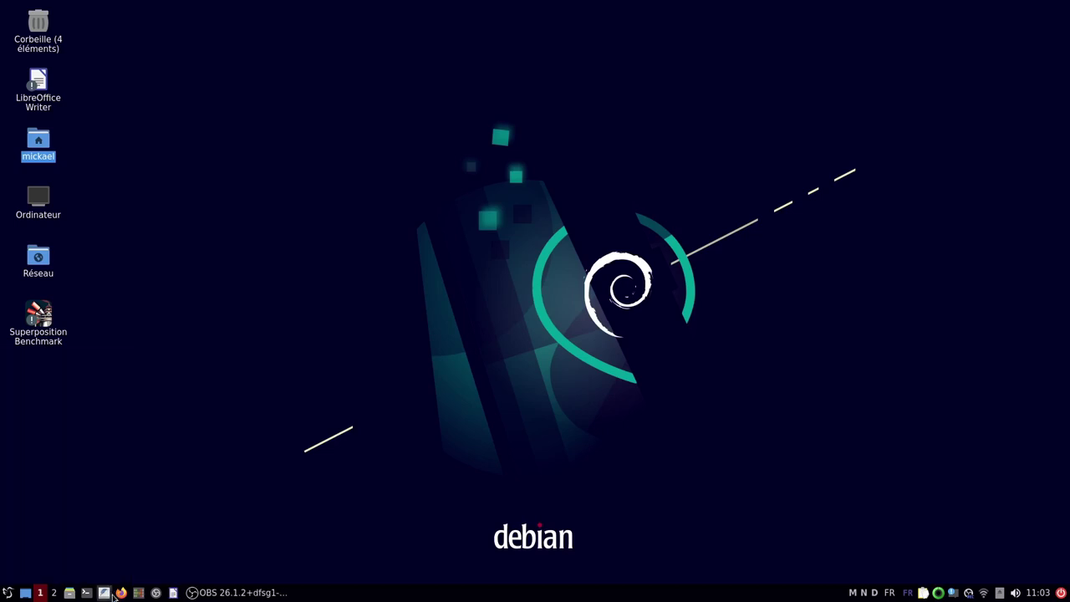
{"action": "right_click", "coordinate": [173, 593]}
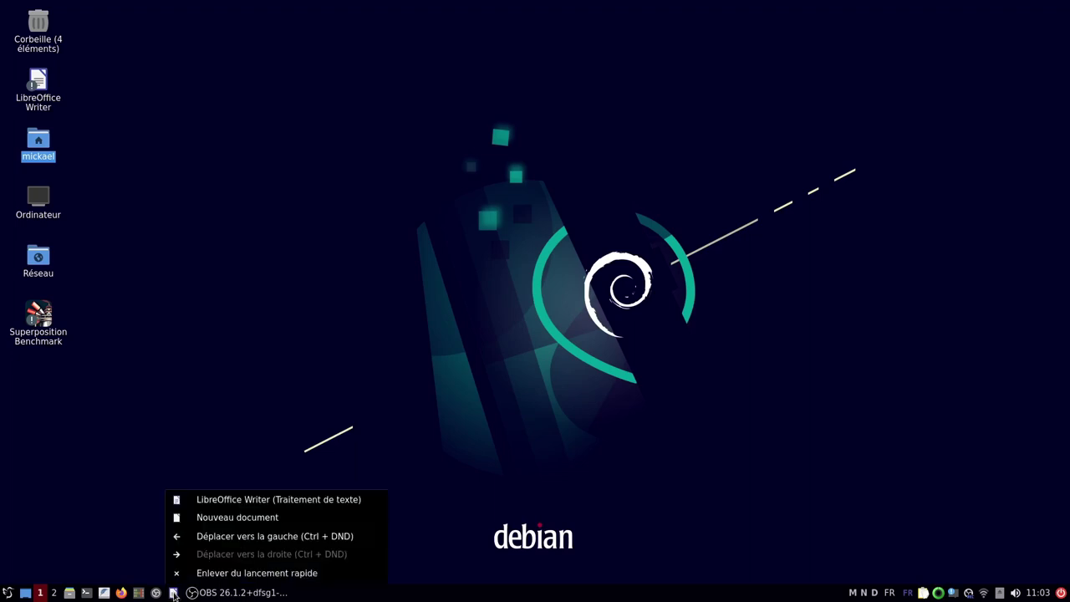
{"action": "left_click", "coordinate": [269, 537]}
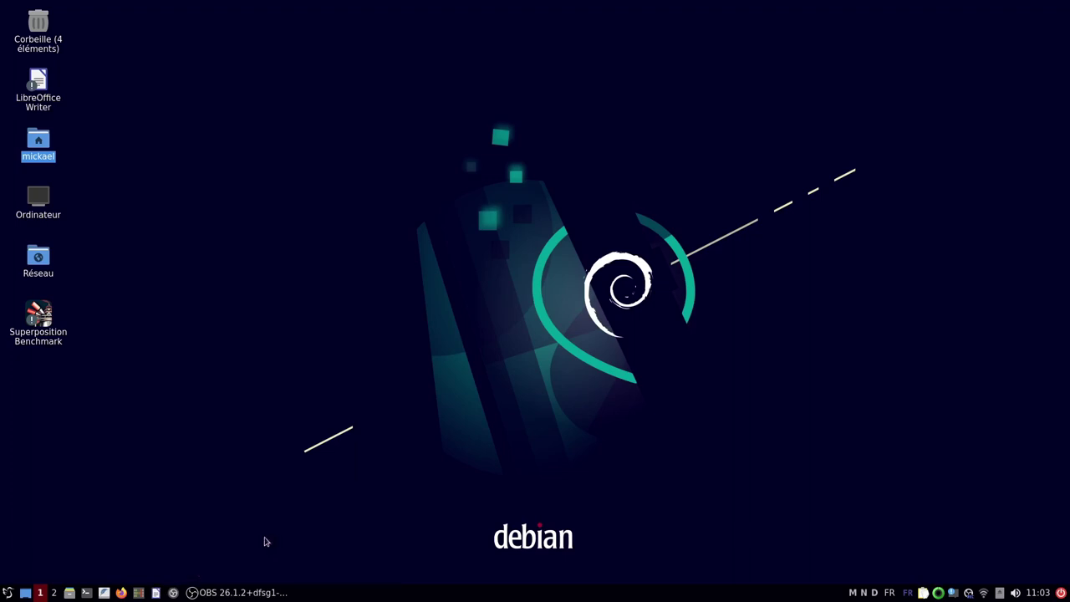
{"action": "right_click", "coordinate": [156, 593]}
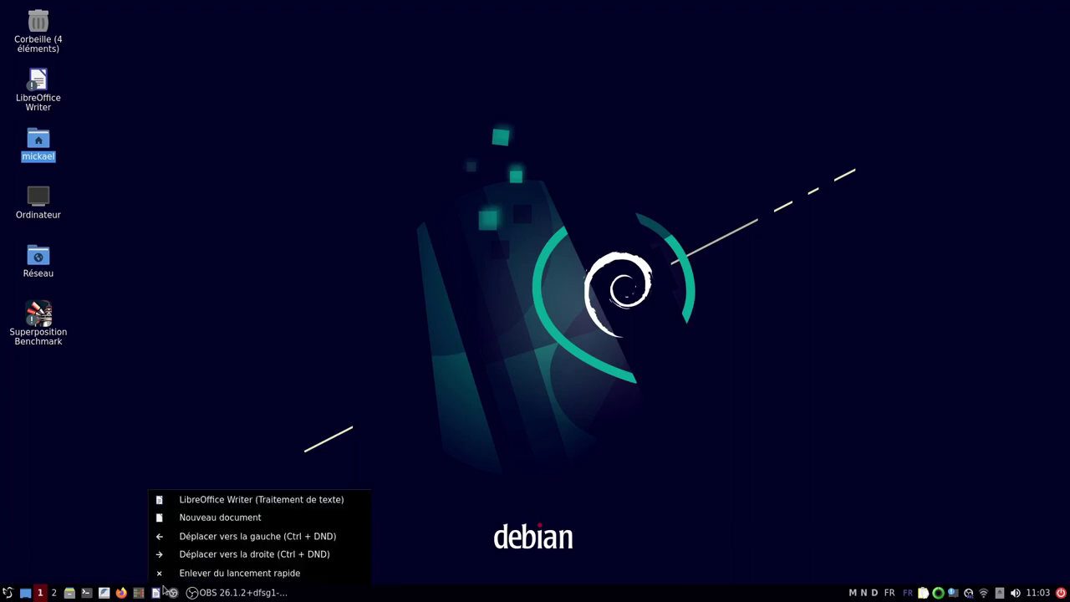
{"action": "left_click", "coordinate": [192, 541]}
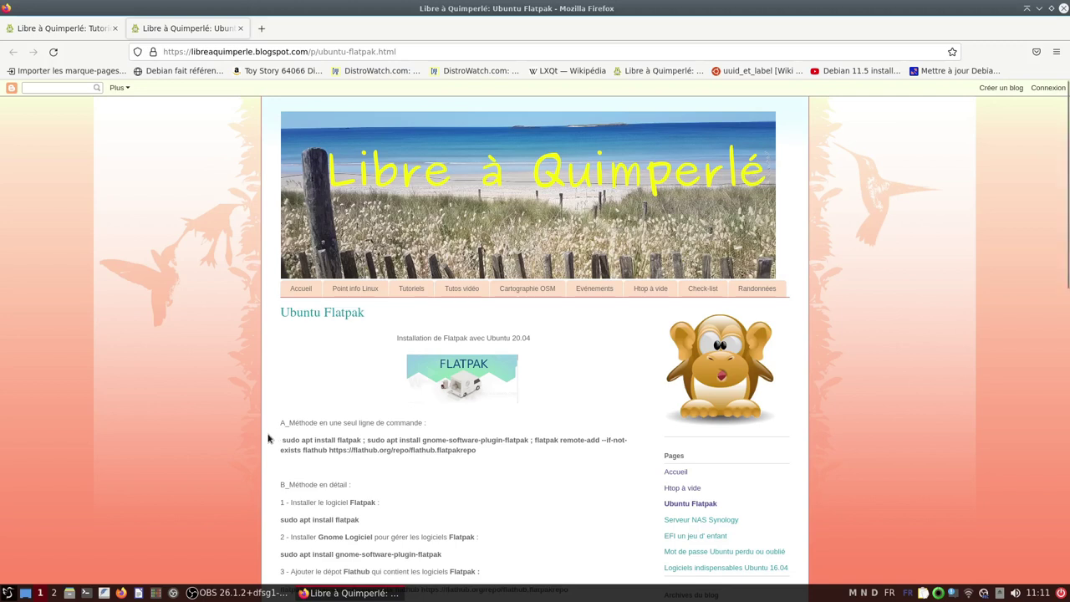
Step: Copy the one-line Flatpak installation command from the Ubuntu Flatpak web page and run it in a new terminal
{"action": "left_click_drag", "start_coordinate": [278, 443], "coordinate": [486, 449]}
{"action": "key", "text": "ctrl+c"}
{"action": "left_click", "coordinate": [86, 592]}
{"action": "middle_click", "coordinate": [437, 295]}
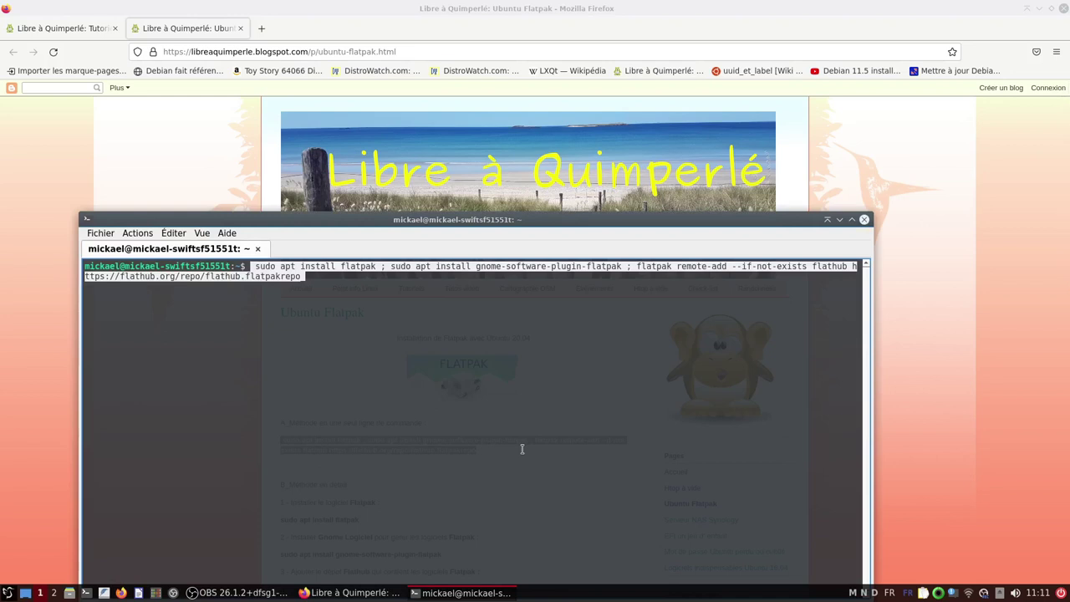
{"action": "key", "text": "Return"}
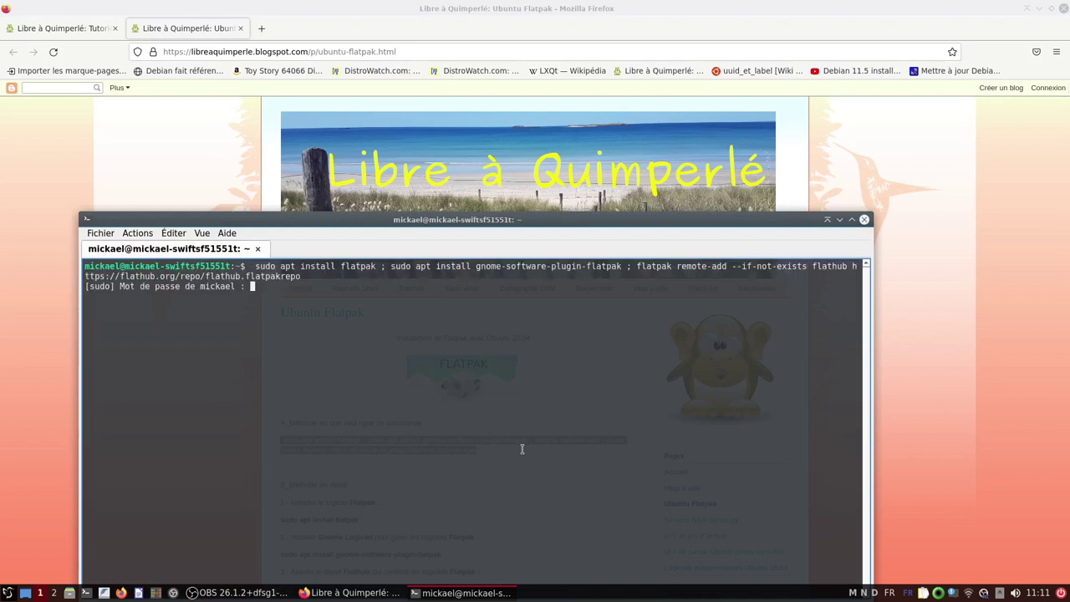
Step: Enter the sudo password, accept the package installation with o, and move the terminal window higher on the screen
{"action": "key", "text": "Return"}
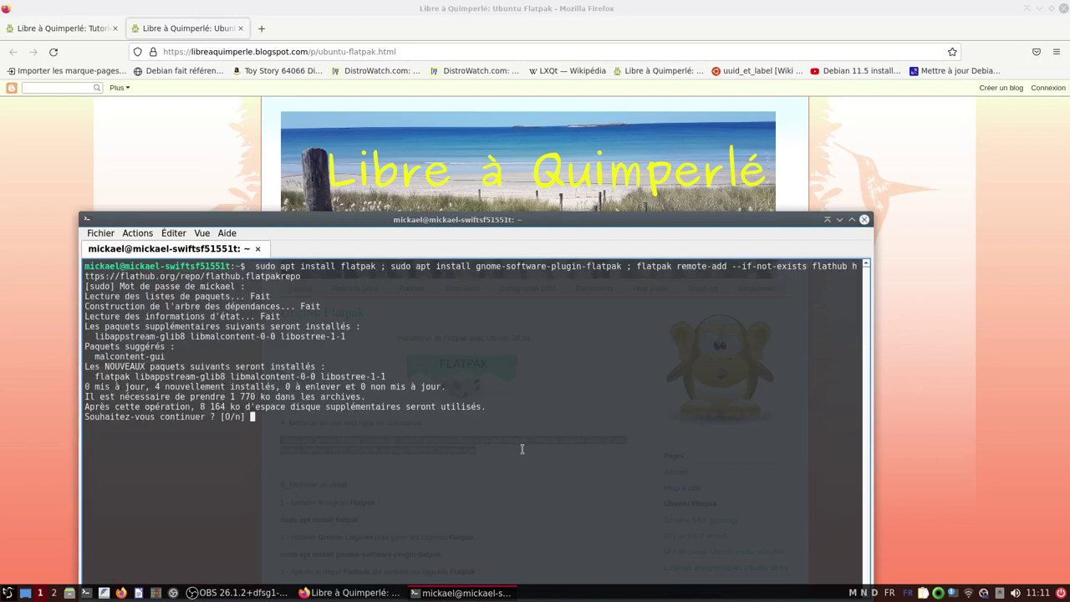
{"action": "type", "text": "o"}
{"action": "key", "text": "Return"}
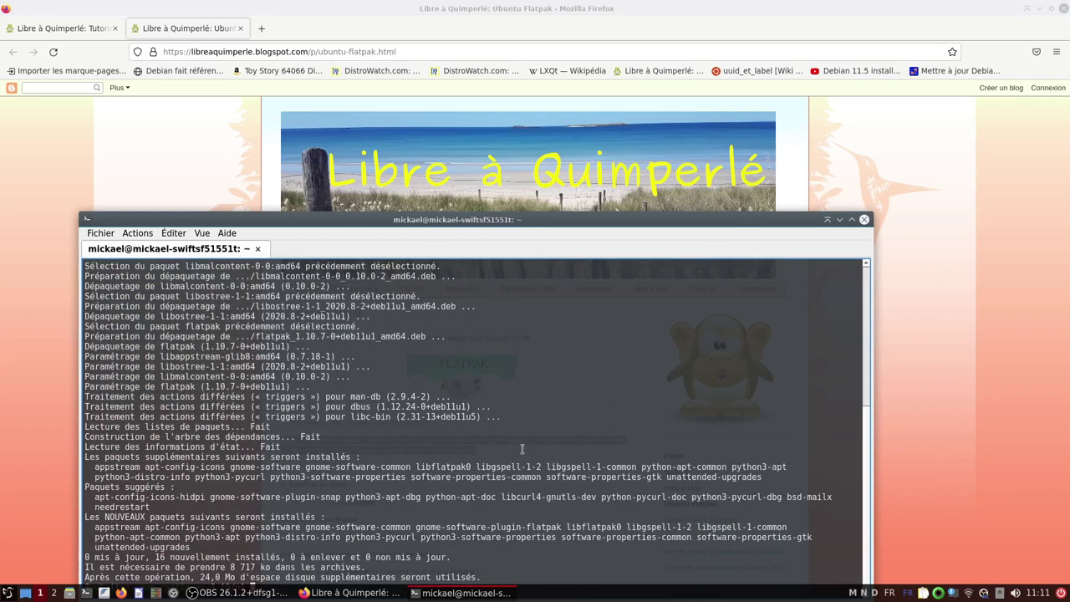
{"action": "left_click_drag", "start_coordinate": [522, 449], "coordinate": [524, 326]}
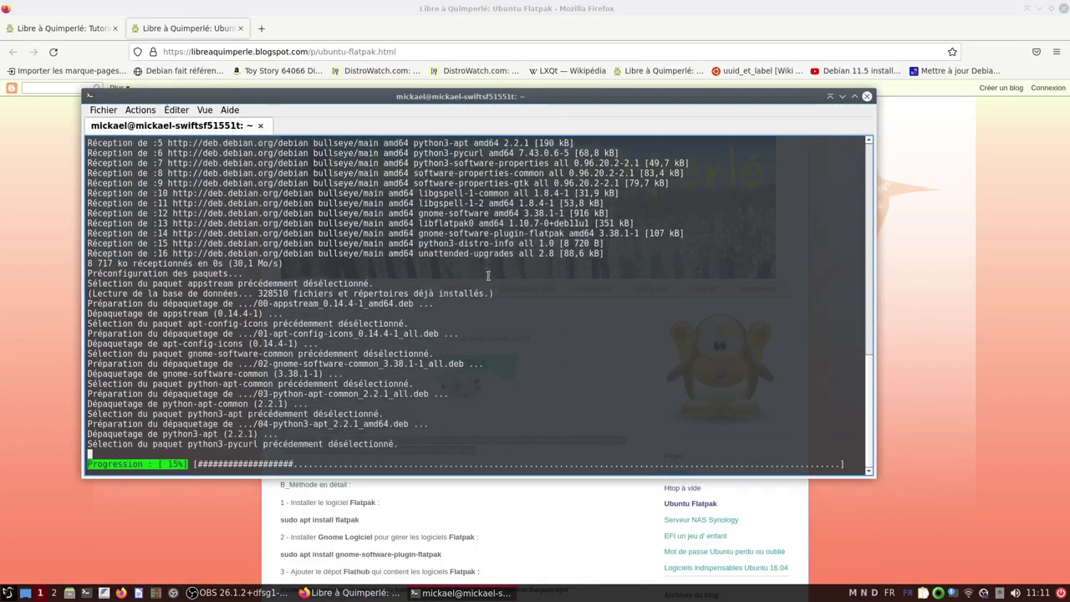
Step: Enter the account password to authorize configuring the software repositories, and close the terminal once the installation ends
{"action": "type", "text": "*"}
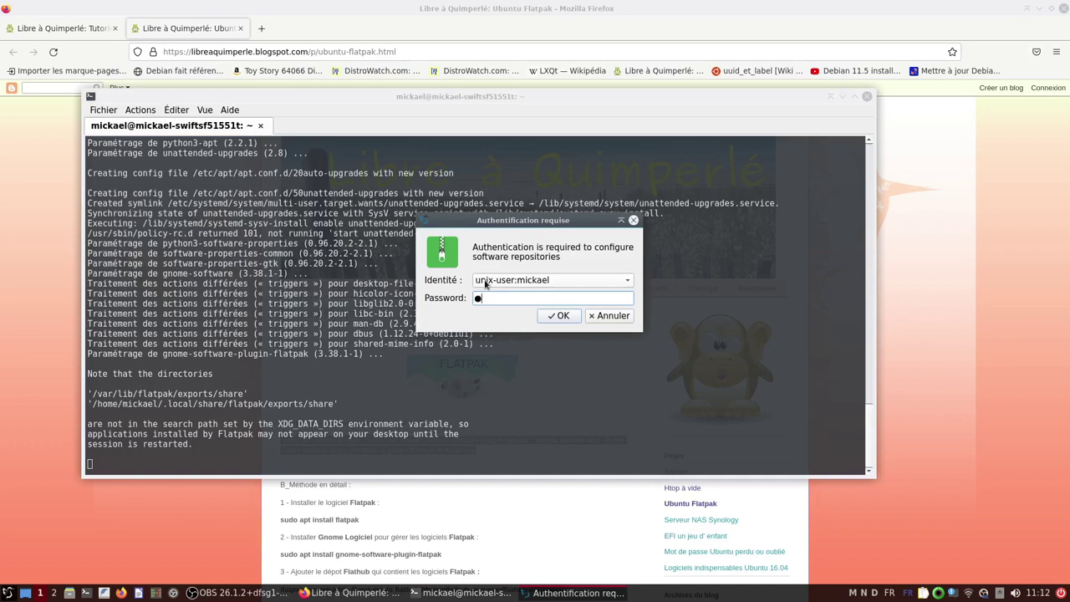
{"action": "key", "text": "Return"}
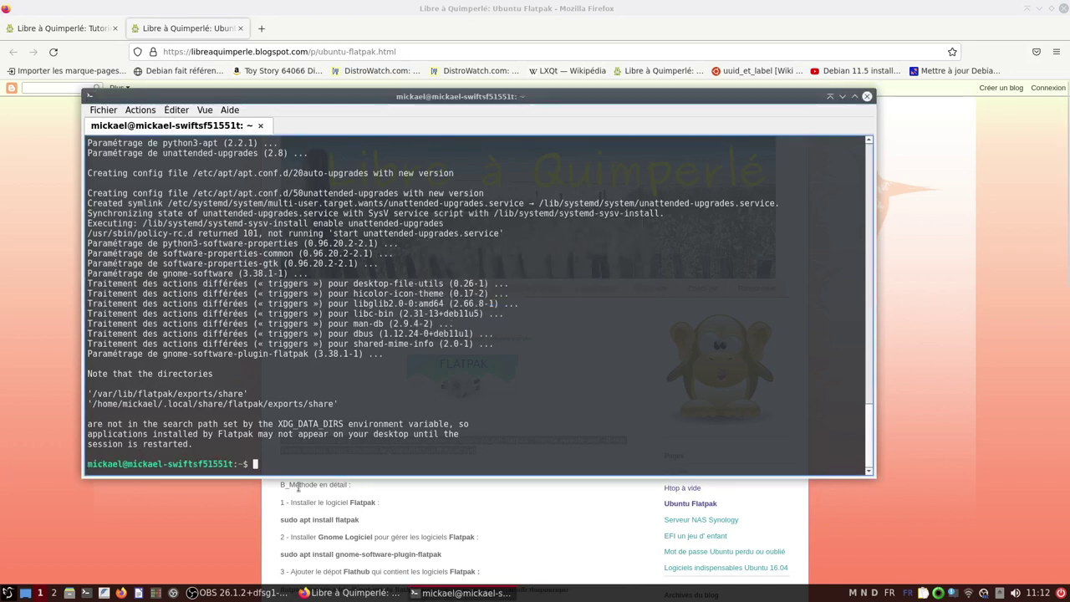
{"action": "left_click", "coordinate": [867, 98]}
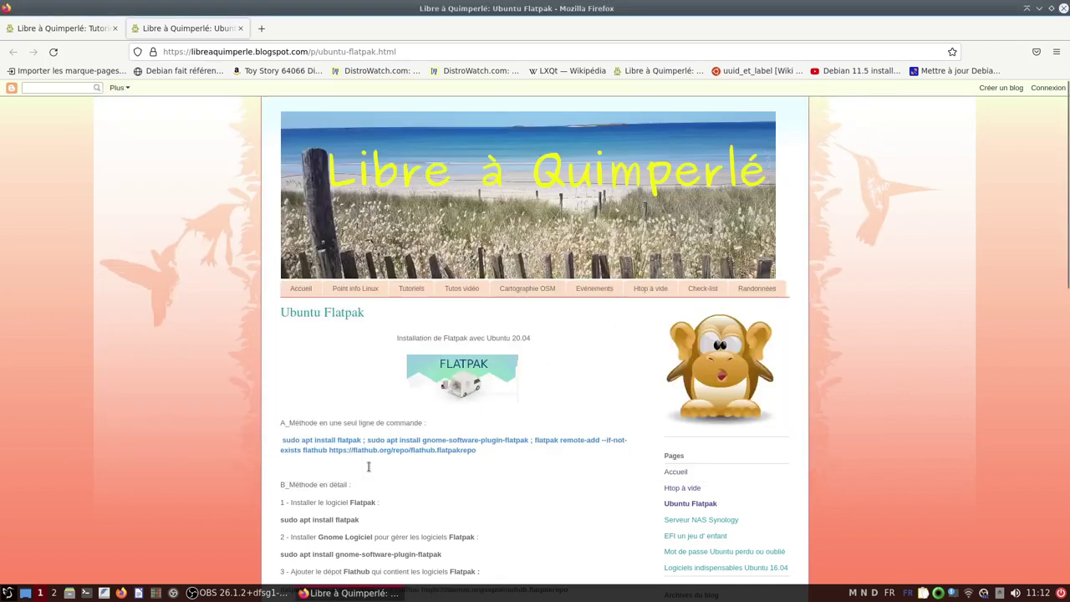
Step: Open the Logiciels software center from the Préférences applications and reposition its window on the desktop
{"action": "left_click", "coordinate": [9, 594]}
{"action": "mouse_move", "coordinate": [43, 503]}
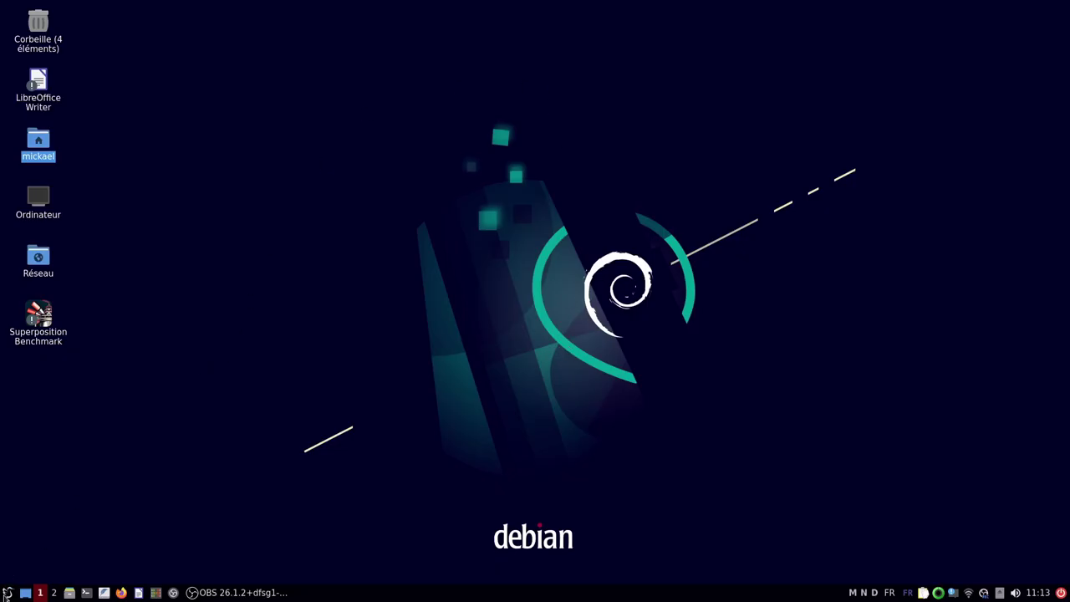
{"action": "left_click", "coordinate": [8, 592]}
{"action": "mouse_move", "coordinate": [22, 502]}
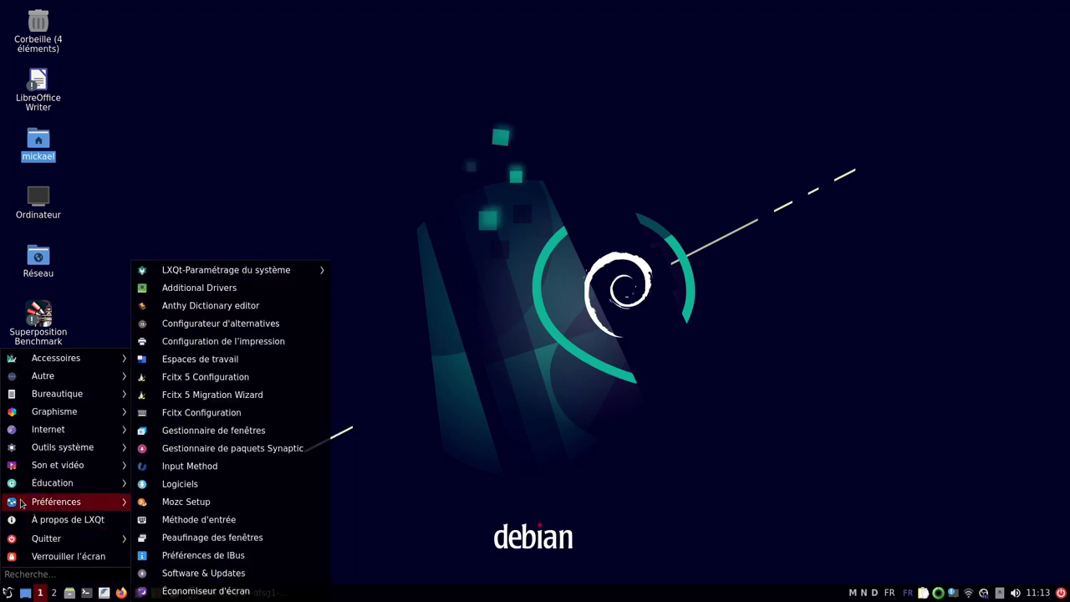
{"action": "left_click", "coordinate": [237, 487]}
{"action": "left_click_drag", "start_coordinate": [496, 20], "coordinate": [607, 54]}
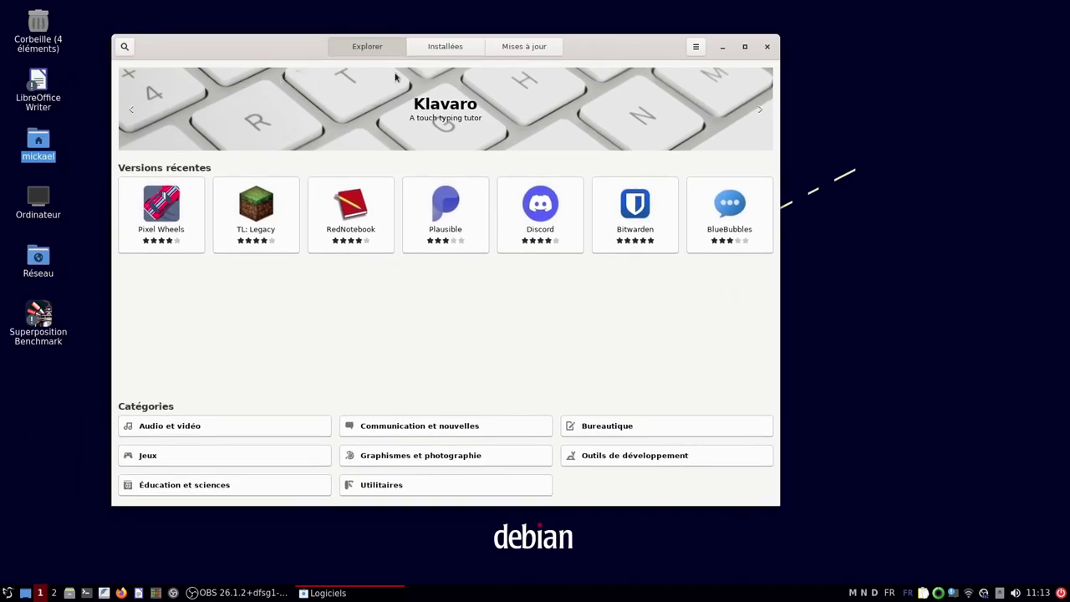
Step: Search Logiciels for kdenlive and examine the Kdenlive page, highlighting its package source in the details
{"action": "type", "text": "kdenlive"}
{"action": "left_click", "coordinate": [382, 112]}
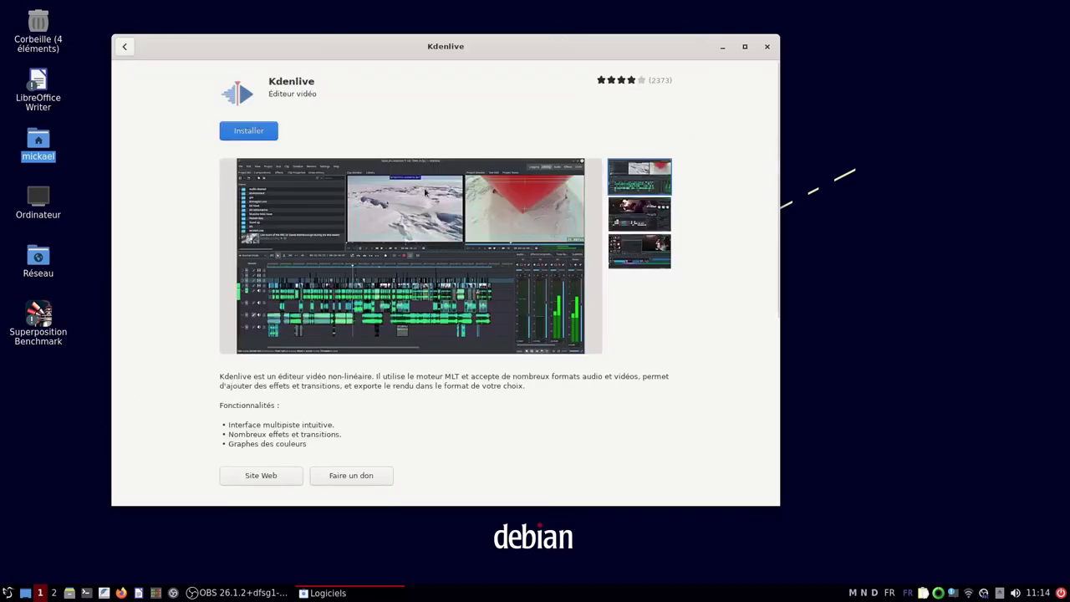
{"action": "key", "text": "alt+Left"}
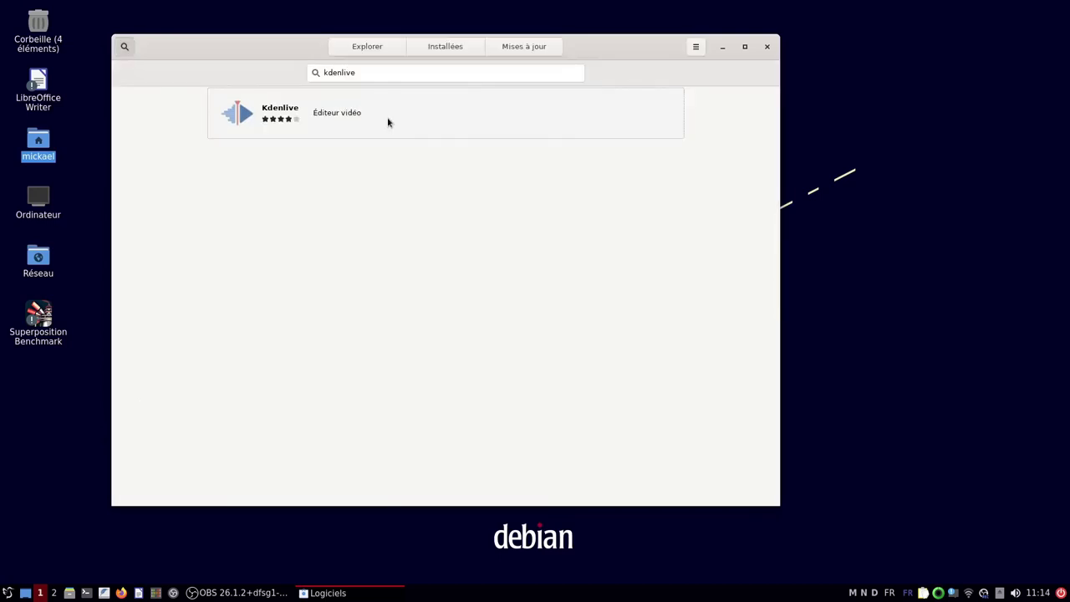
{"action": "left_click", "coordinate": [393, 120]}
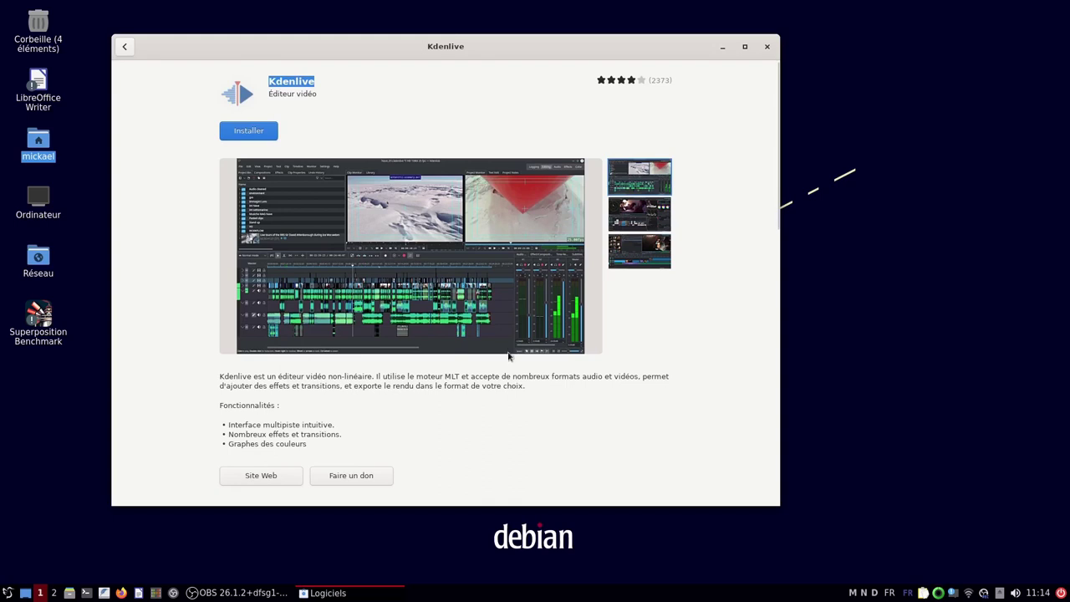
{"action": "scroll", "coordinate": [508, 354], "scroll_direction": "down", "scroll_amount": 3}
{"action": "left_click_drag", "start_coordinate": [602, 443], "coordinate": [466, 451]}
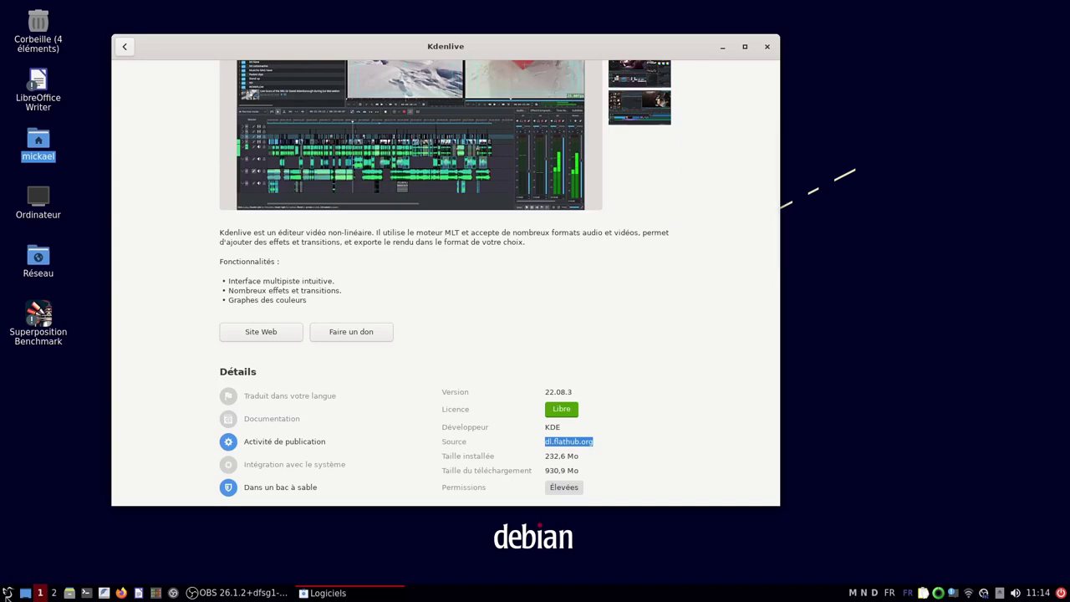
Step: Locate Gestionnaire de paquets Synaptic among the Préférences applications, and close the Logiciels window
{"action": "left_click", "coordinate": [6, 592]}
{"action": "mouse_move", "coordinate": [46, 484]}
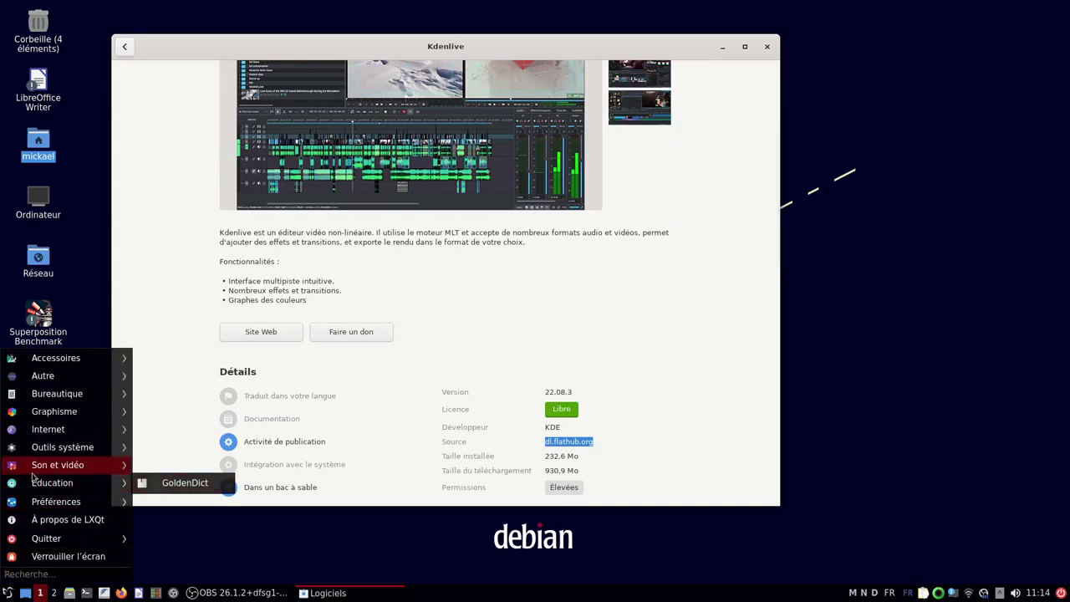
{"action": "mouse_move", "coordinate": [93, 502]}
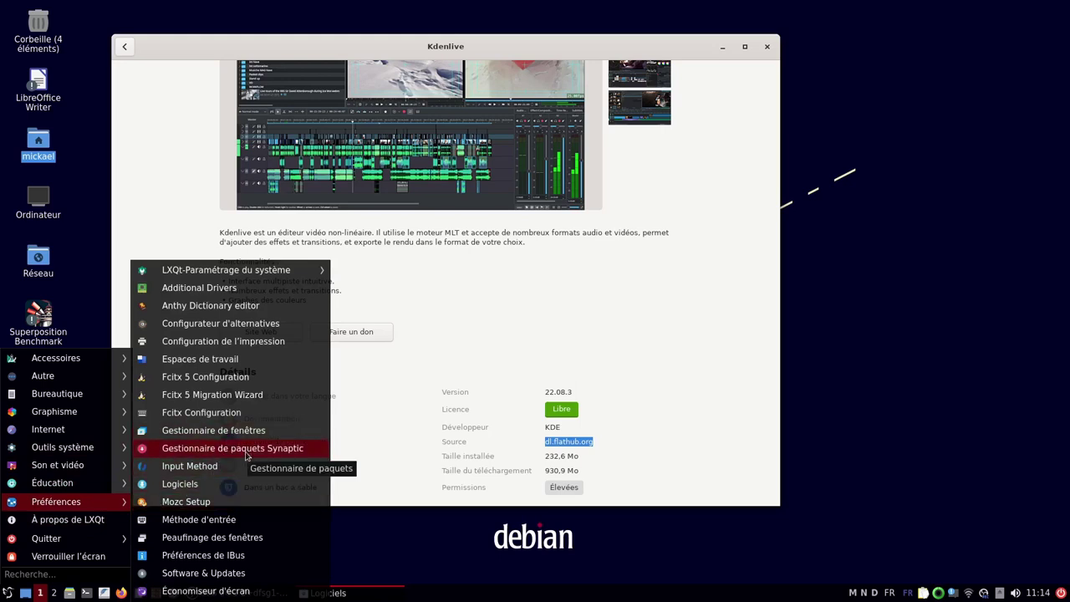
{"action": "left_click", "coordinate": [769, 51]}
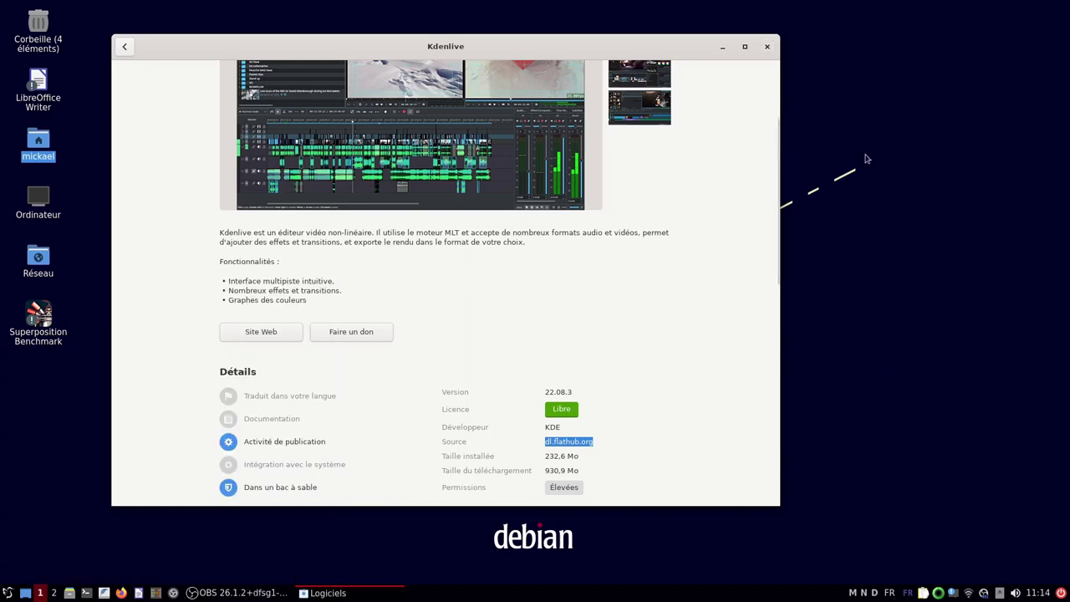
{"action": "left_click", "coordinate": [768, 48]}
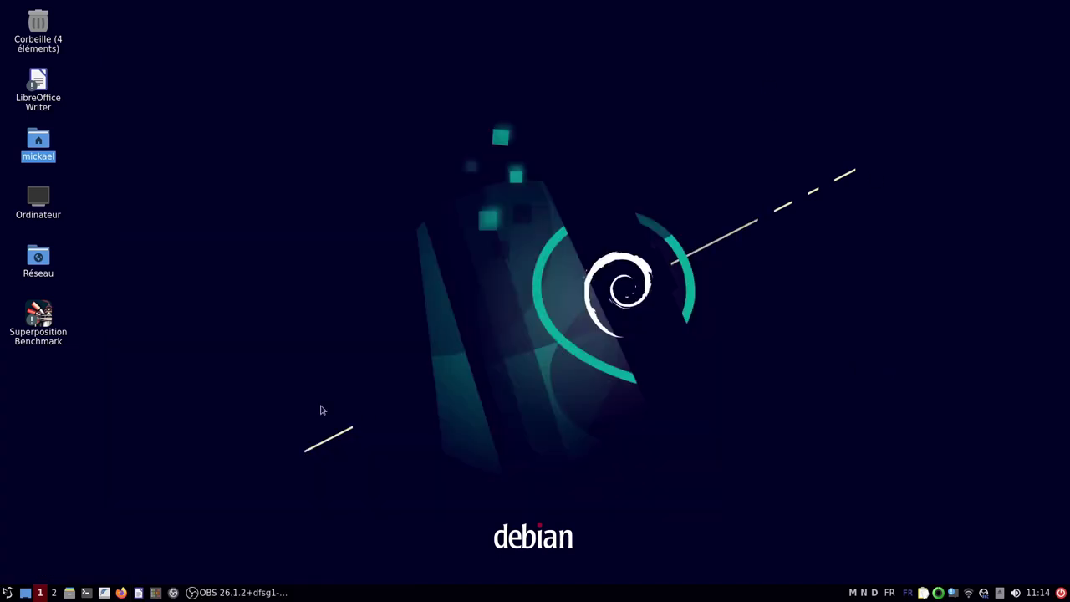